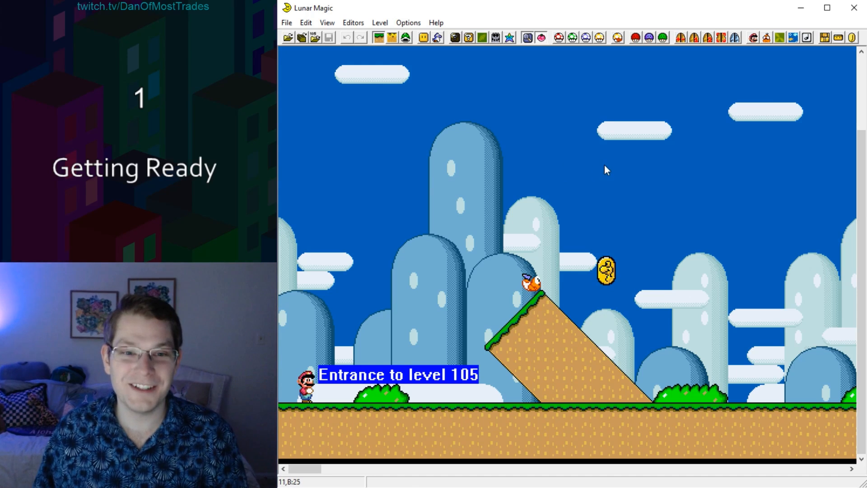
Step: Open the Overworld Editor and set the map zoom to 200% to bring more of the overworld into view
click(498, 39)
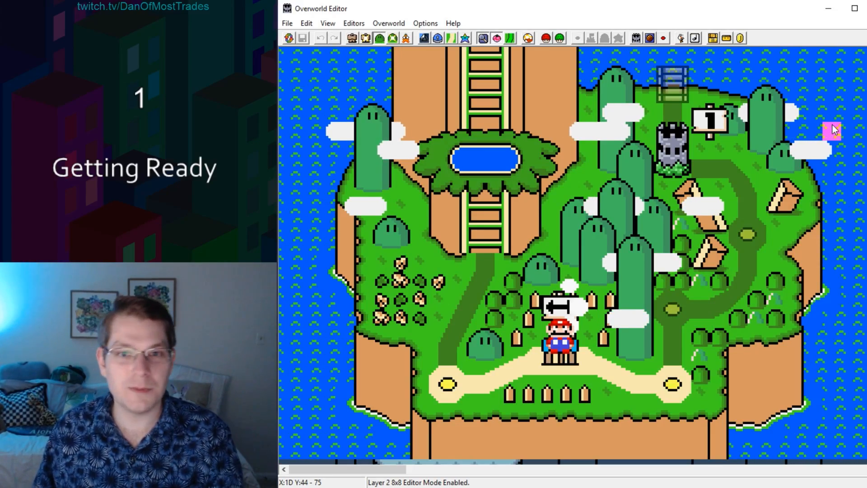
ctrl+scroll(835, 130, down, 2)
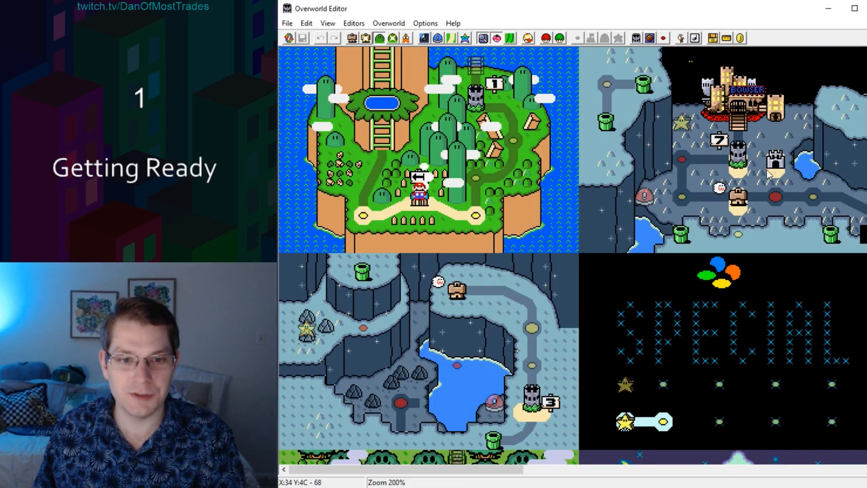
scroll(723, 204, up, 10)
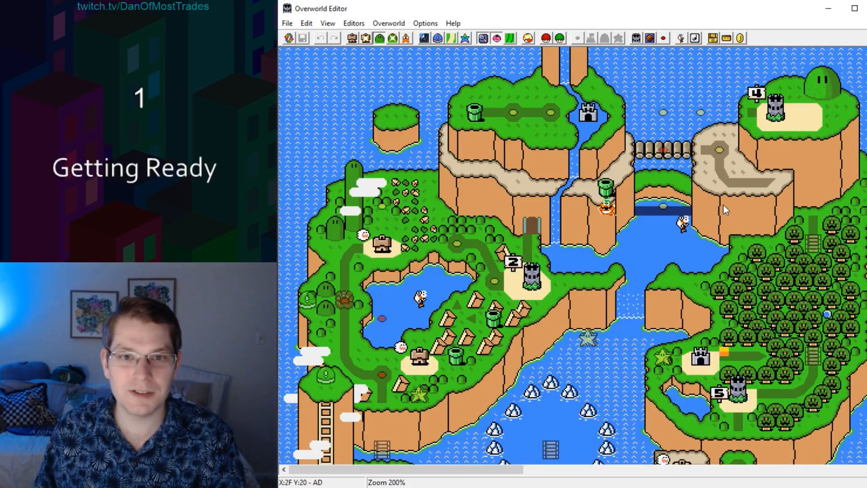
Step: Examine the main overworld map, the spare tile area beside it and the submaps, returning to Yoshi's Island at 400% zoom
click(658, 223)
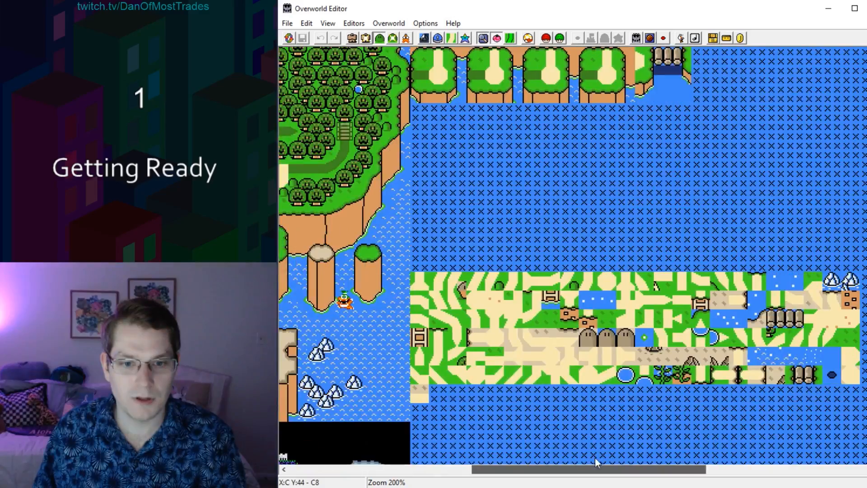
scroll(595, 457, right, 1)
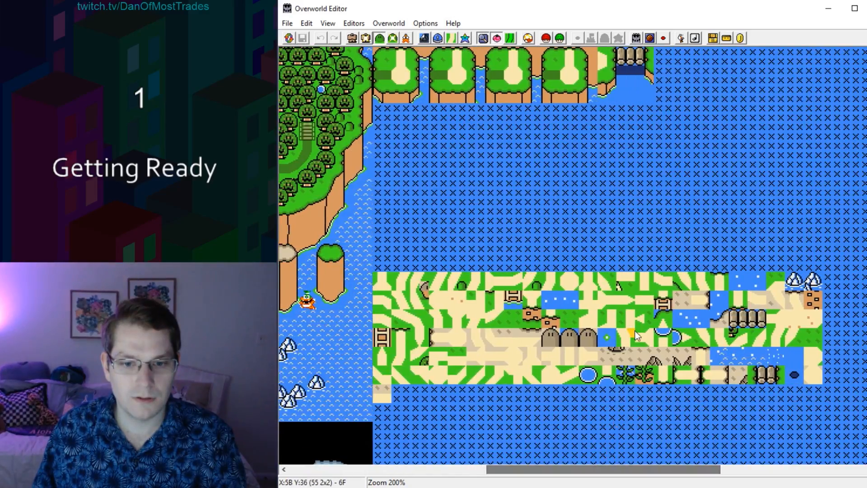
scroll(636, 331, up, 5)
scroll(617, 318, down, 15)
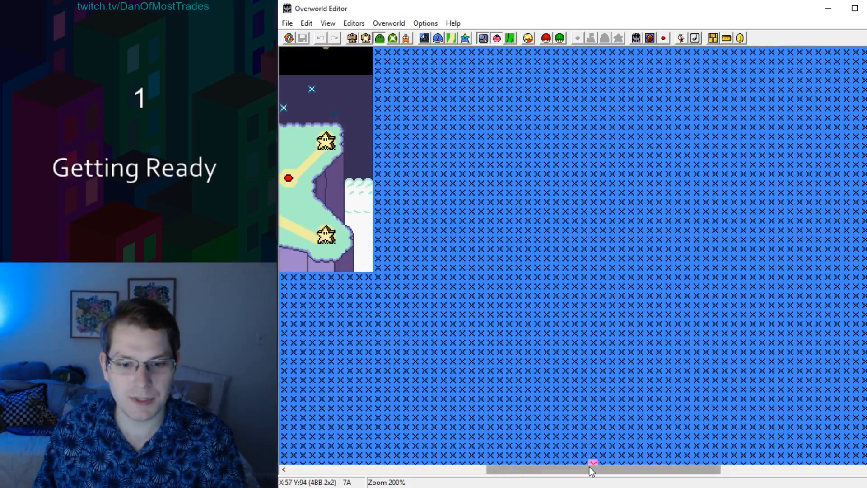
drag(590, 470, 422, 470)
scroll(517, 290, down, 4)
scroll(516, 311, up, 12)
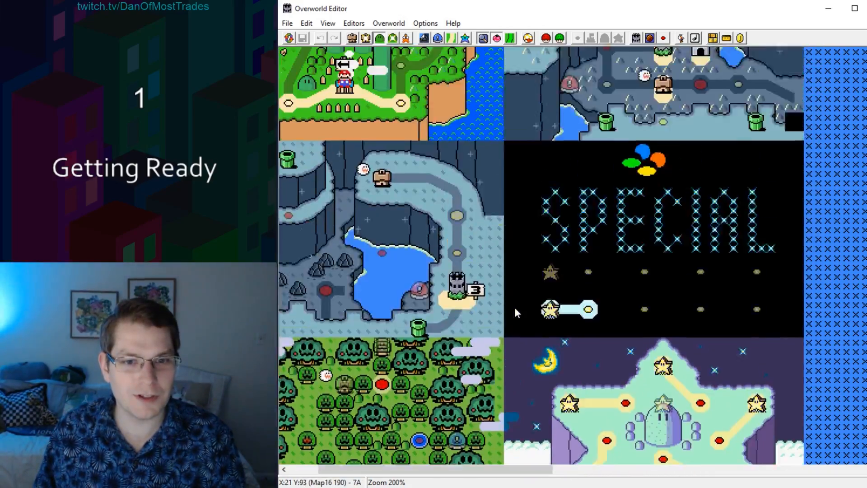
scroll(531, 283, down, 5)
scroll(527, 282, down, 1)
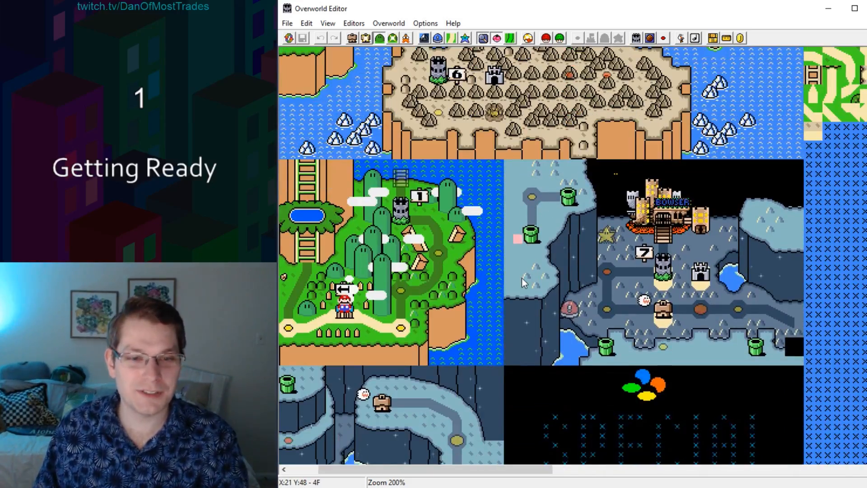
ctrl+scroll(523, 281, up, 2)
scroll(565, 280, down, 4)
scroll(594, 387, up, 2)
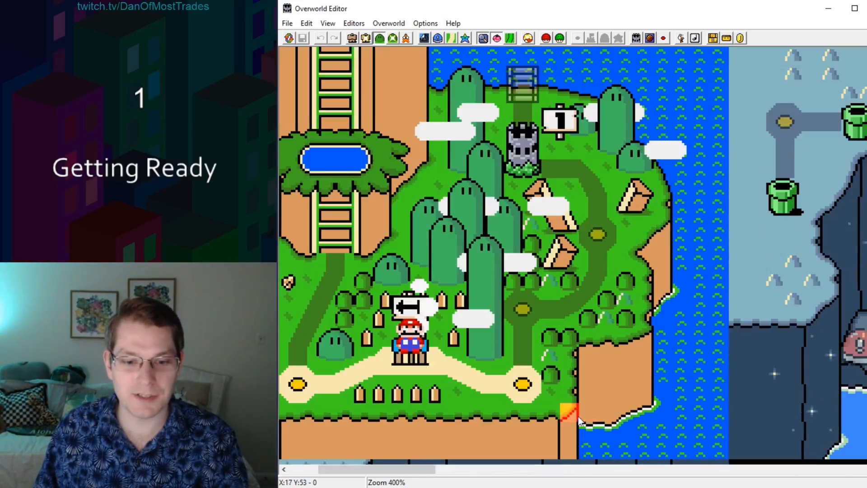
drag(412, 470, 383, 475)
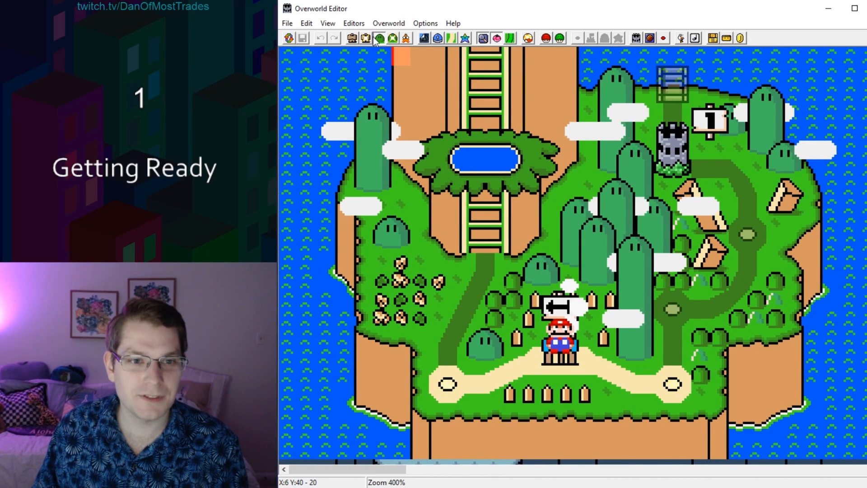
Step: Try out the sprite editing mode by selecting areas on the Yoshi's Island submap and the submap below it
click(407, 39)
drag(506, 235, 597, 401)
click(554, 211)
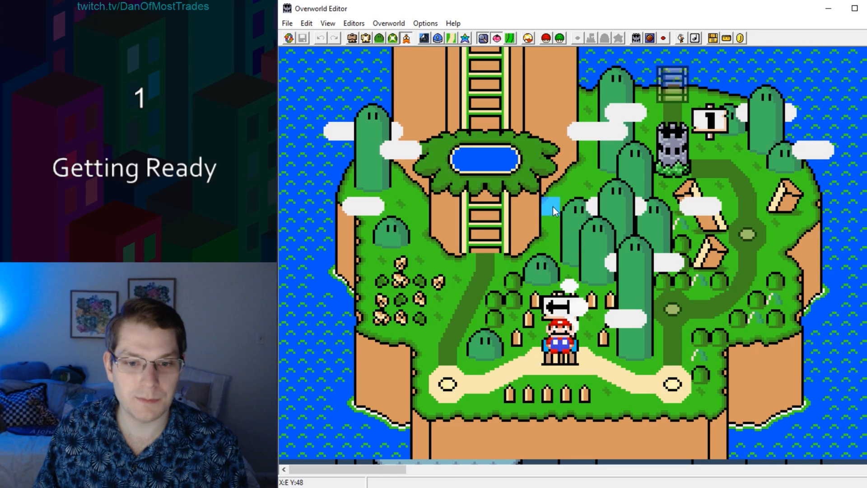
scroll(554, 205, down, 4)
drag(551, 170, 596, 222)
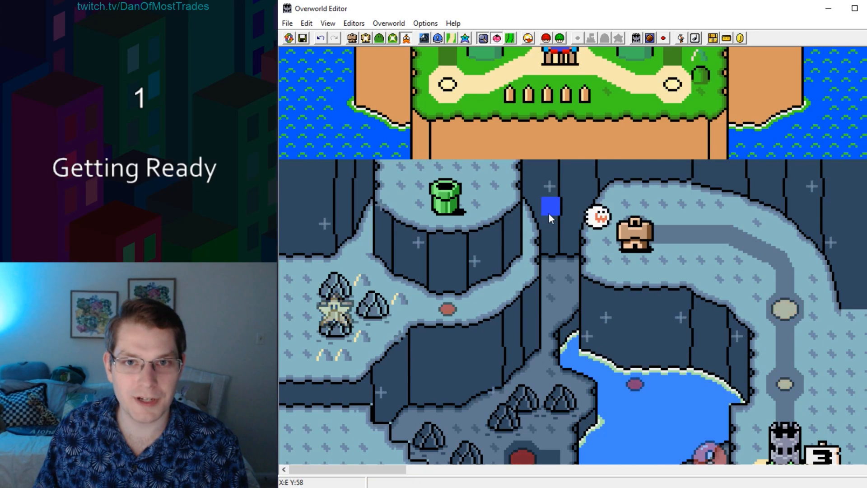
Step: In Layer 2 8x8 mode, try moving a 72-tile block of pond and hill terrain down and to the left
scroll(552, 204, up, 4)
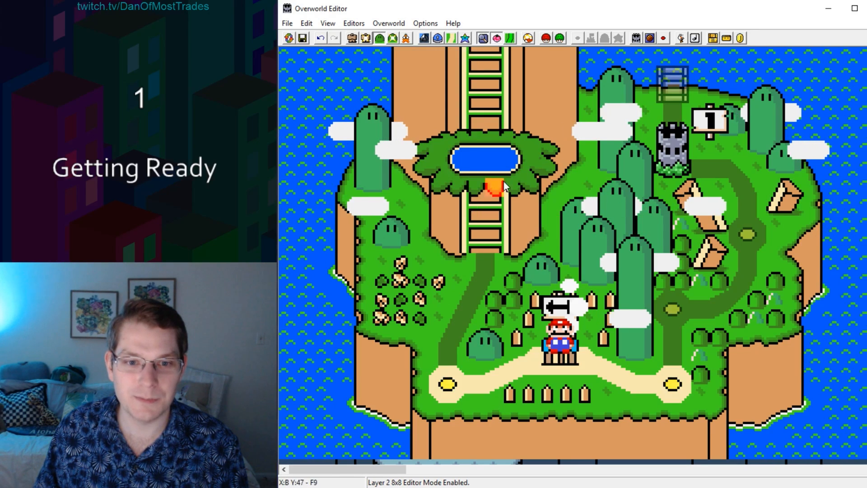
drag(467, 123, 634, 270)
drag(574, 222, 500, 260)
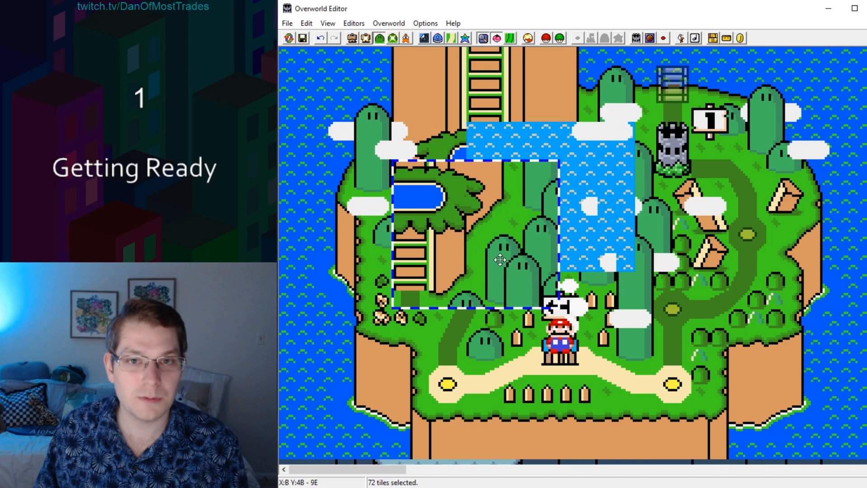
Step: In Layer 1 16x16 mode, select the level tile on the eastern path and the castle tile to inspect them
click(349, 41)
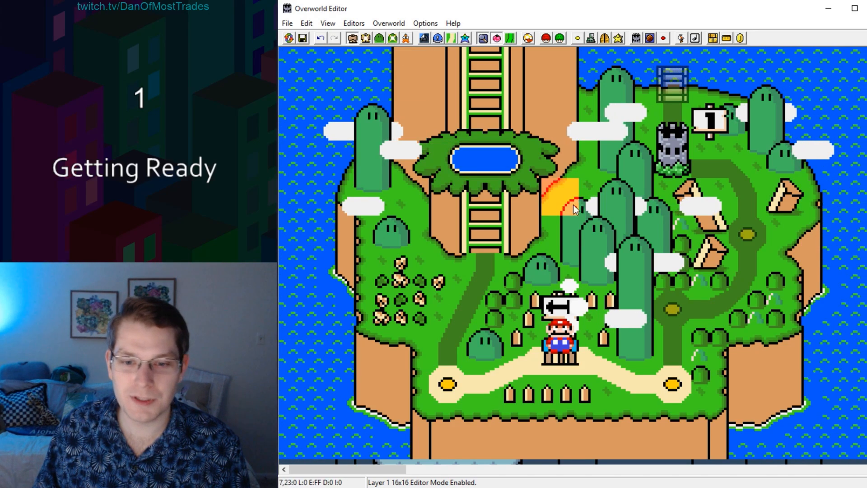
click(747, 233)
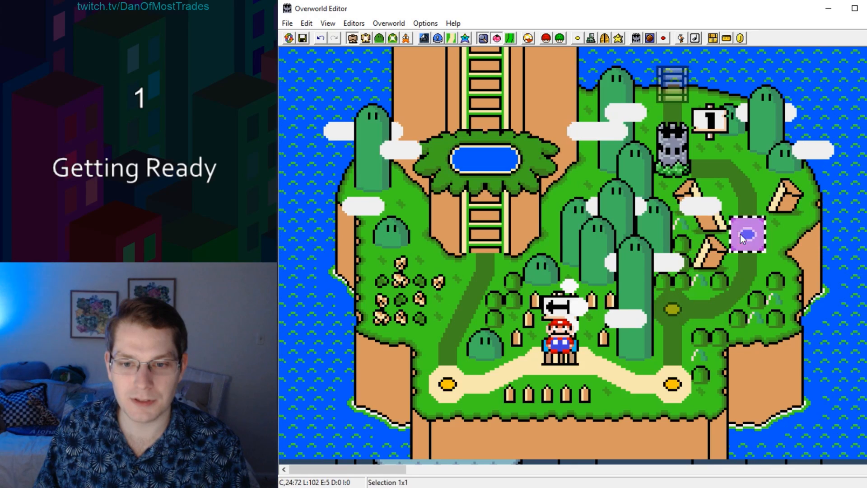
click(682, 168)
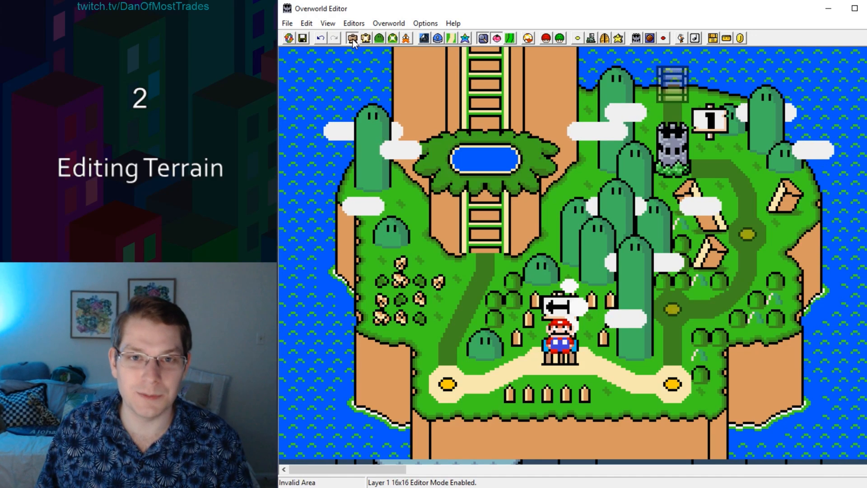
Step: In Layer 2 8x8 mode, copy the 35-tile block around the ladder, paste terrain copies across the island, and undo the edits
click(381, 41)
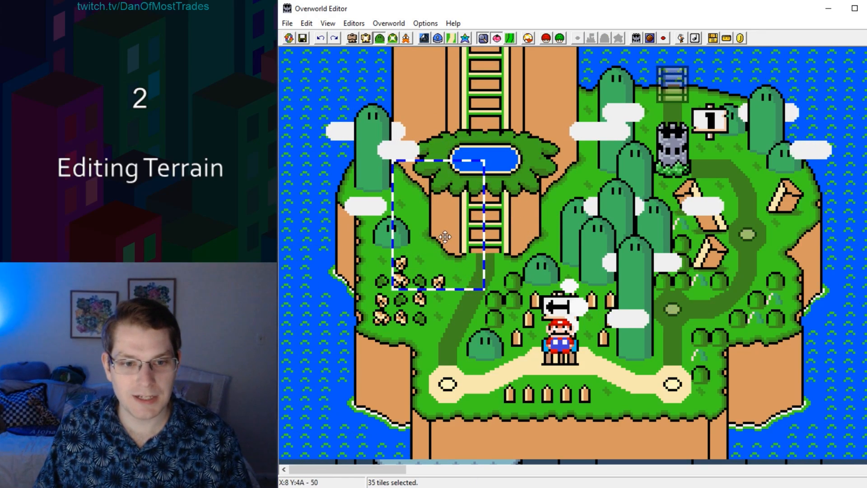
mouse_move(435, 224)
mouse_down()
mouse_move(518, 254)
mouse_move(419, 224)
mouse_move(432, 222)
mouse_up()
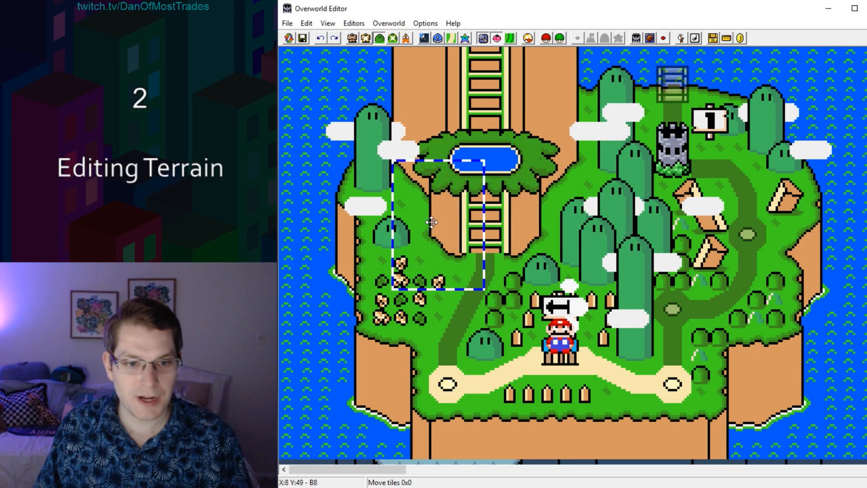
key(ctrl+c)
key(ctrl+v)
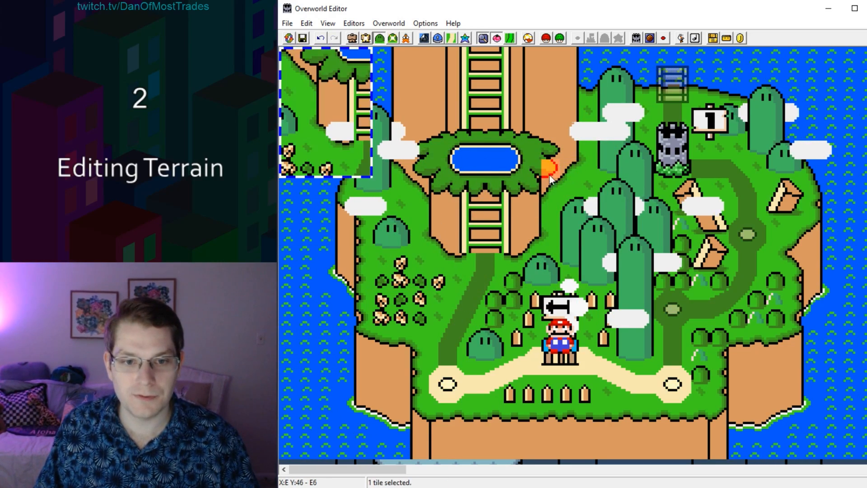
drag(298, 98, 599, 232)
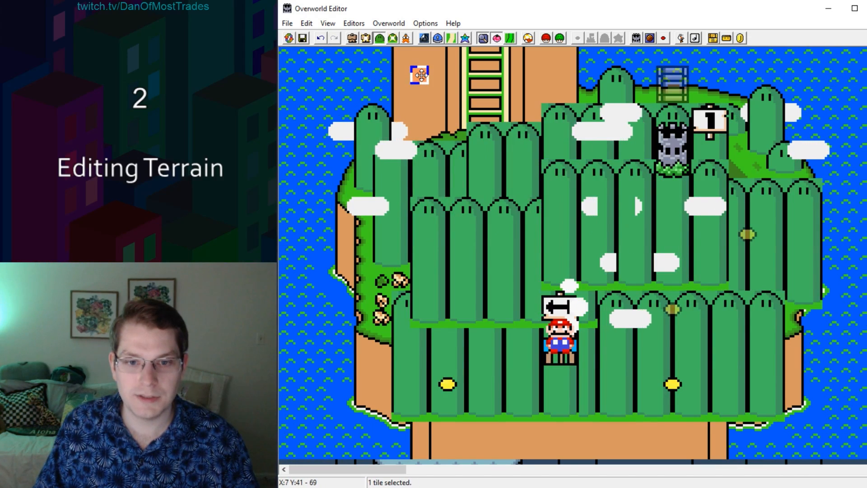
key(ctrl+z)
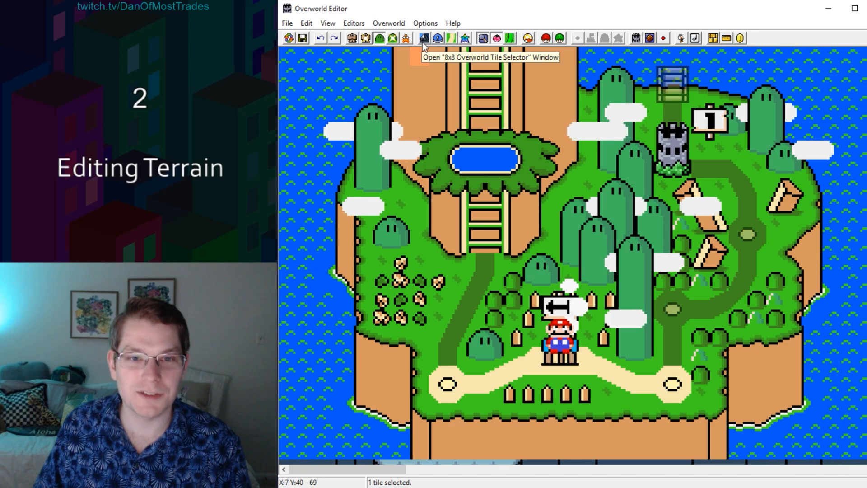
Step: Open the 8x8 Overworld Tile Selector, try it at 200% zoom, return it to 100%, and move it clear of the pond
click(423, 38)
click(422, 86)
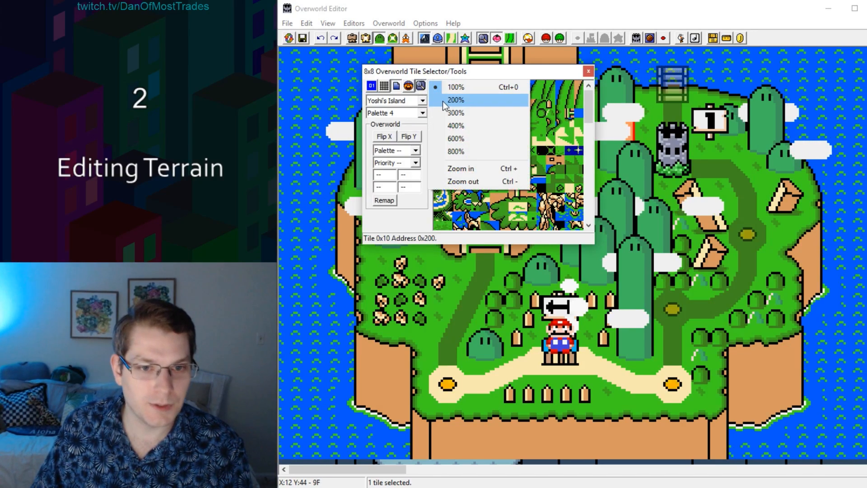
click(561, 100)
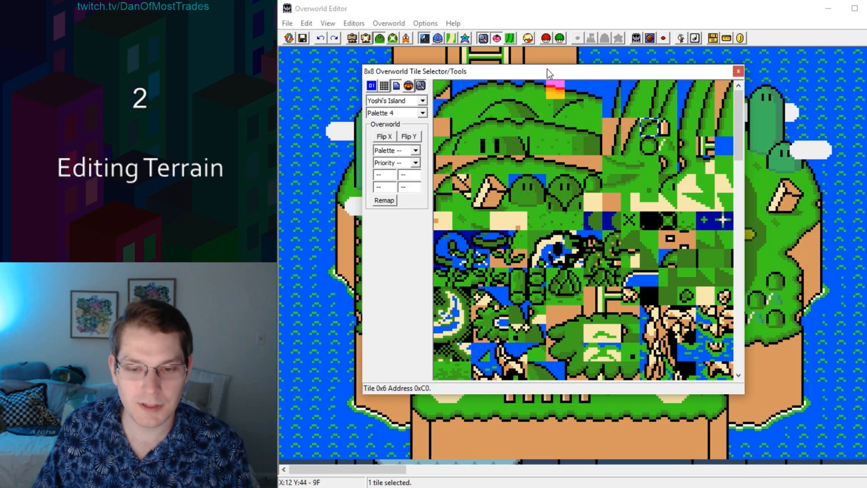
click(628, 116)
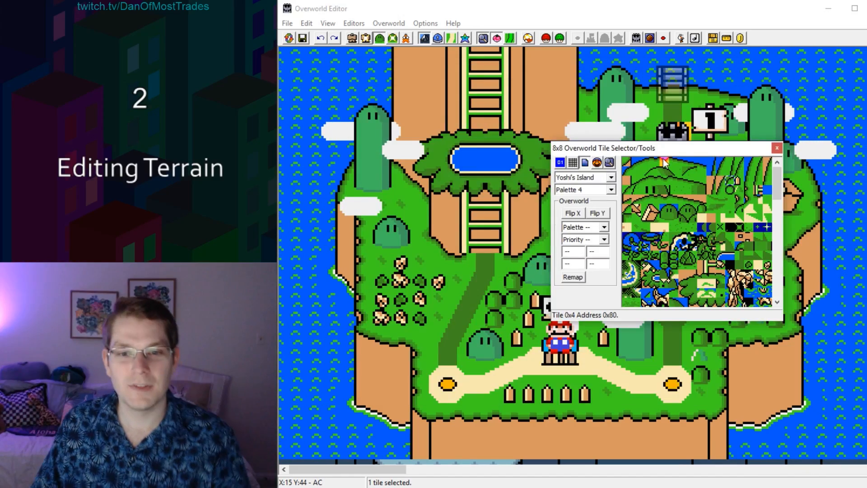
drag(662, 151, 728, 132)
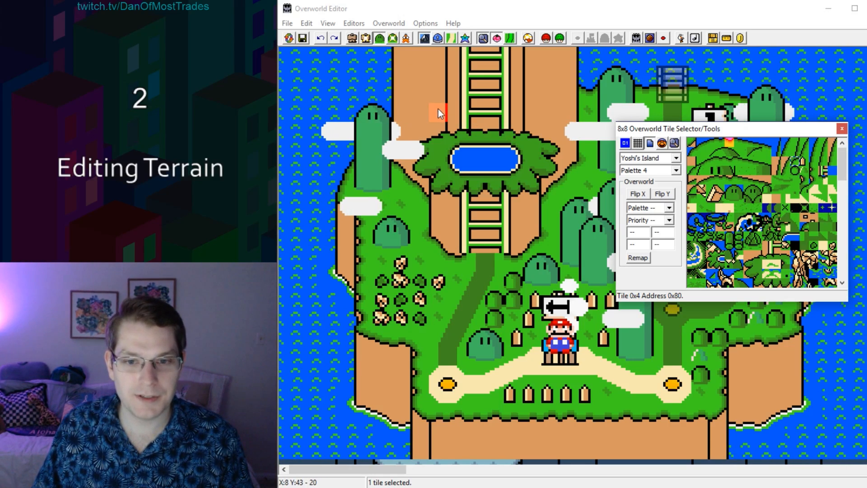
Step: Try painting a short row of tiles over the terrain just below the pond, and undo the painted tiles
click(457, 187)
right_drag(470, 190, 515, 188)
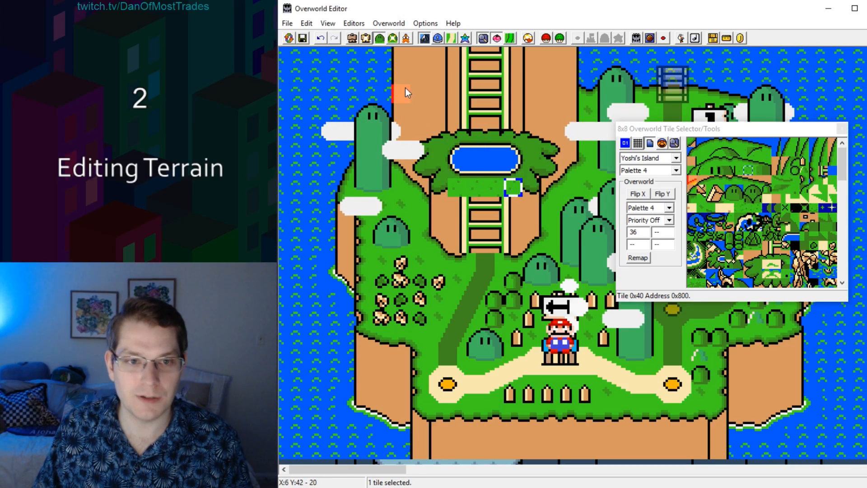
click(321, 39)
click(321, 39)
click(321, 38)
click(321, 38)
click(321, 39)
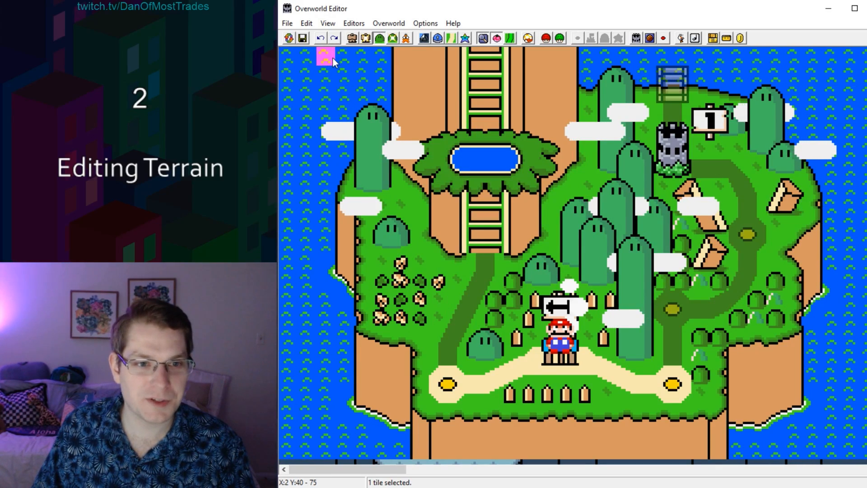
Step: Select nearly the whole Yoshi's Island submap in Layer 2 8x8 mode and delete its terrain tiles
click(331, 61)
drag(331, 61, 834, 444)
key(Delete)
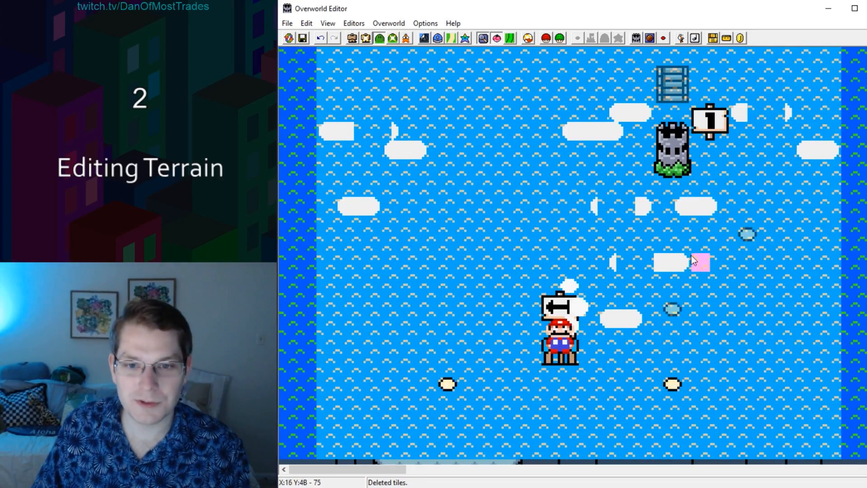
Step: In Layer 1 16x16 mode, select and delete all level, castle and sign tiles on the Yoshi's Island submap
click(352, 39)
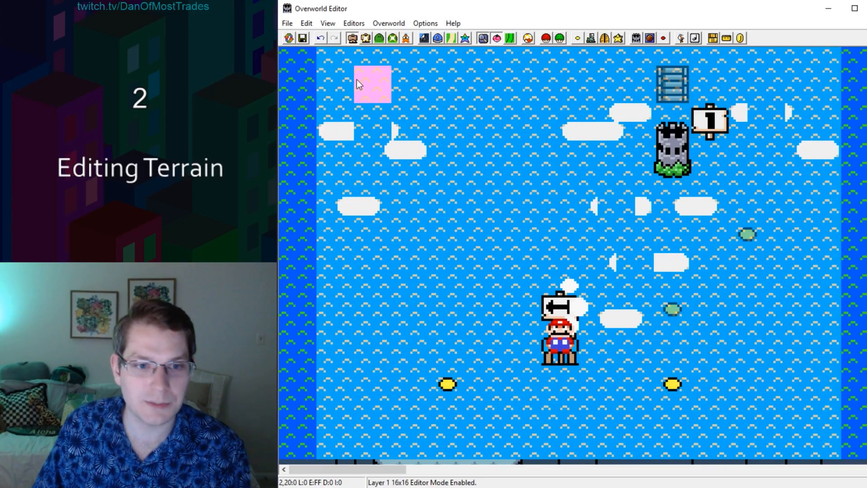
drag(333, 67, 698, 415)
key(Delete)
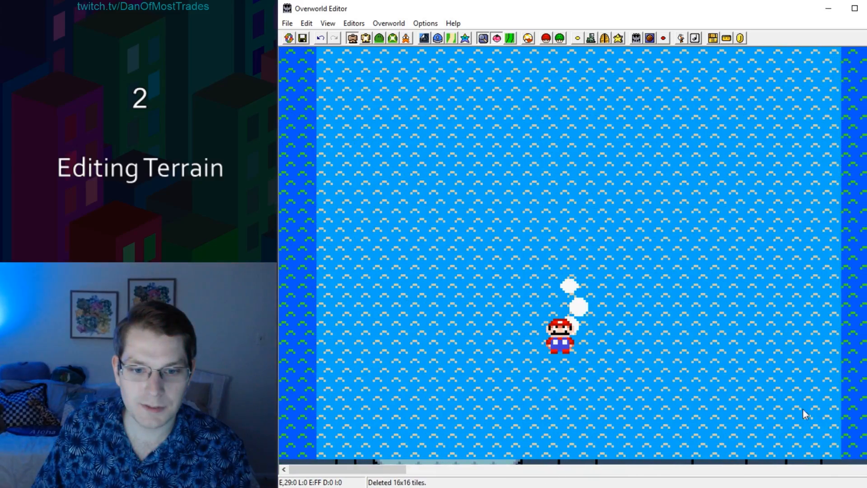
Step: In Layer 2 8x8 mode, copy the dark-blue water columns from the submap's edge and paste them across the whole submap
click(381, 39)
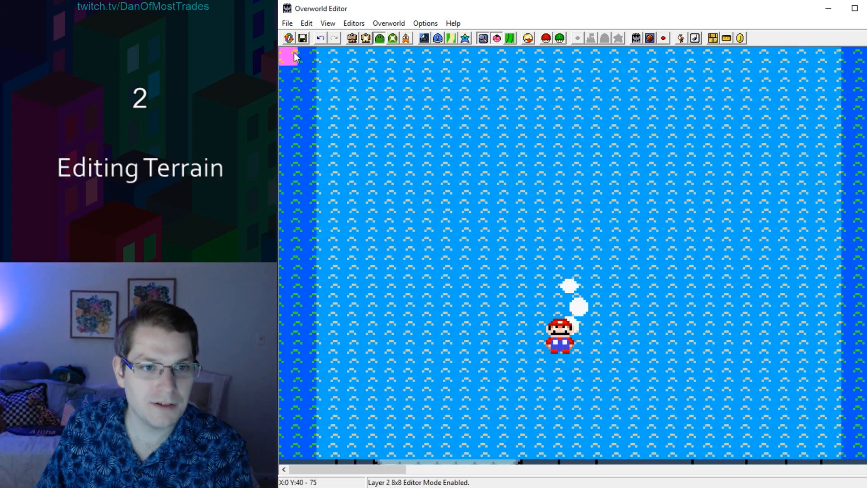
drag(289, 53, 310, 454)
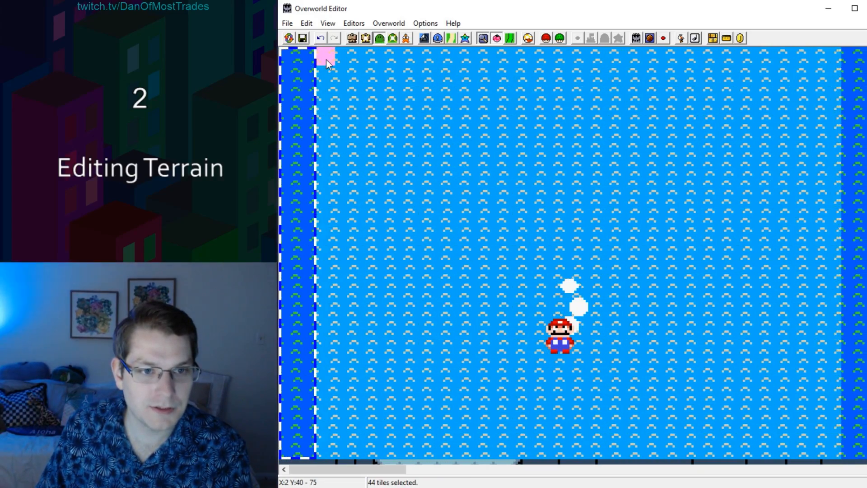
key(ctrl+c)
key(ctrl+v)
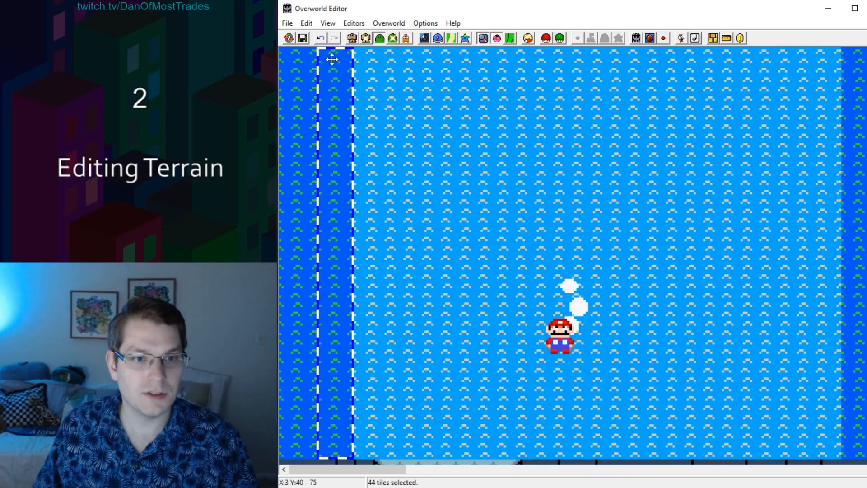
drag(292, 58, 345, 452)
key(ctrl+c)
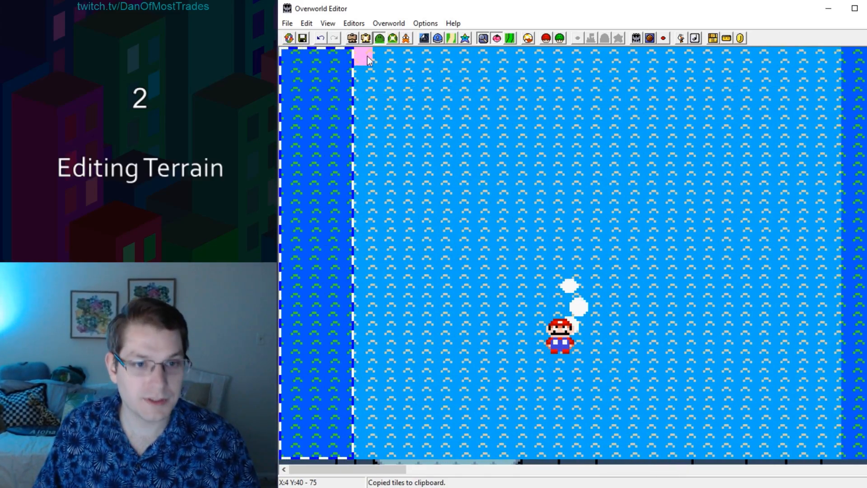
key(ctrl+v)
drag(362, 49, 513, 54)
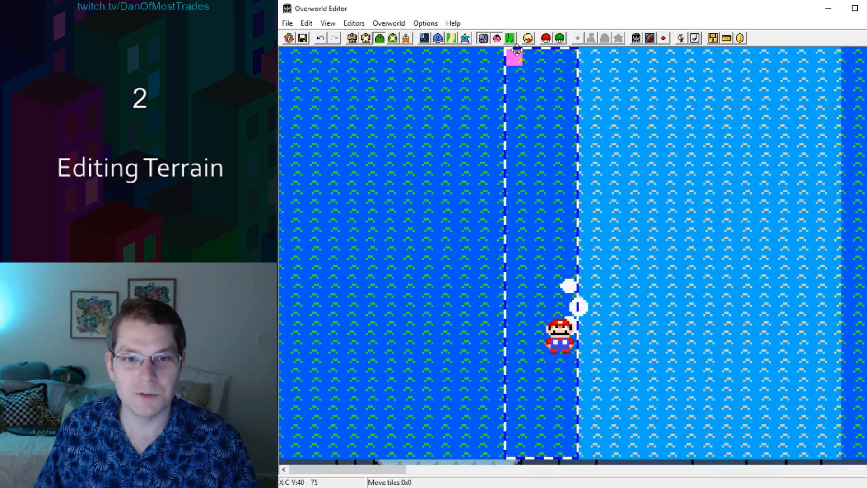
drag(589, 58, 821, 54)
click(700, 112)
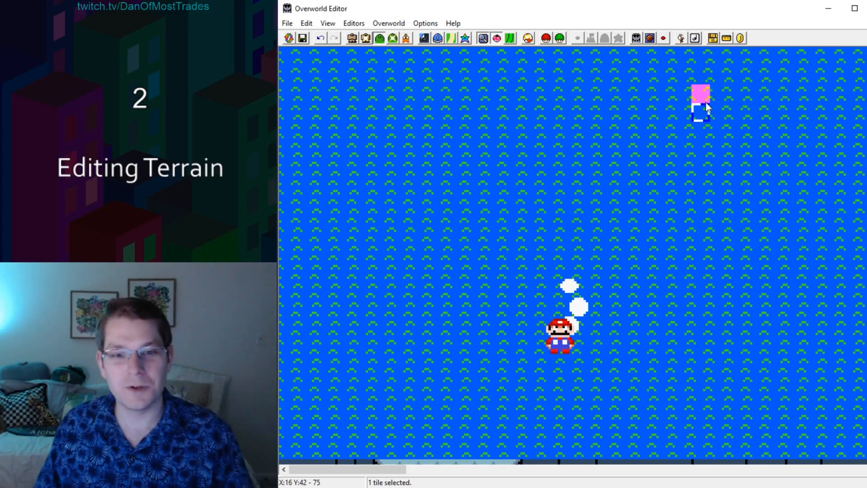
Step: In Sprite Editor mode, select Mario and the smoke sprite together and move them to the submap's upper-right area
click(407, 39)
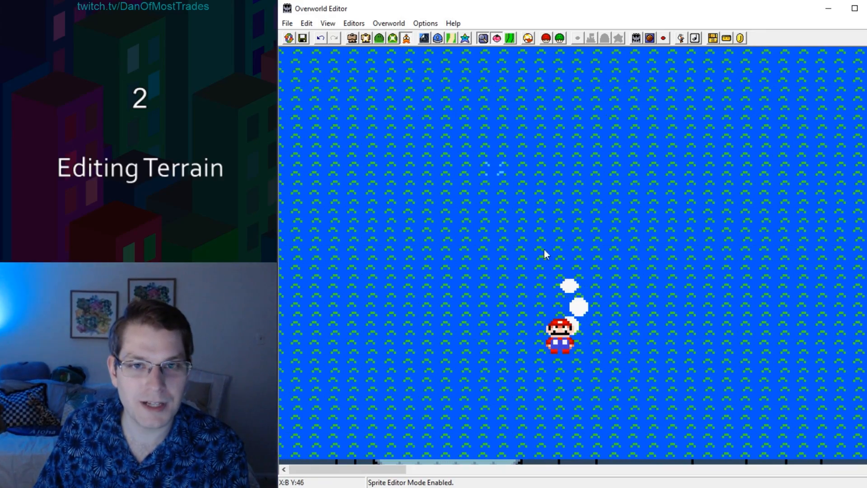
drag(506, 236, 631, 409)
drag(571, 334, 703, 221)
click(663, 213)
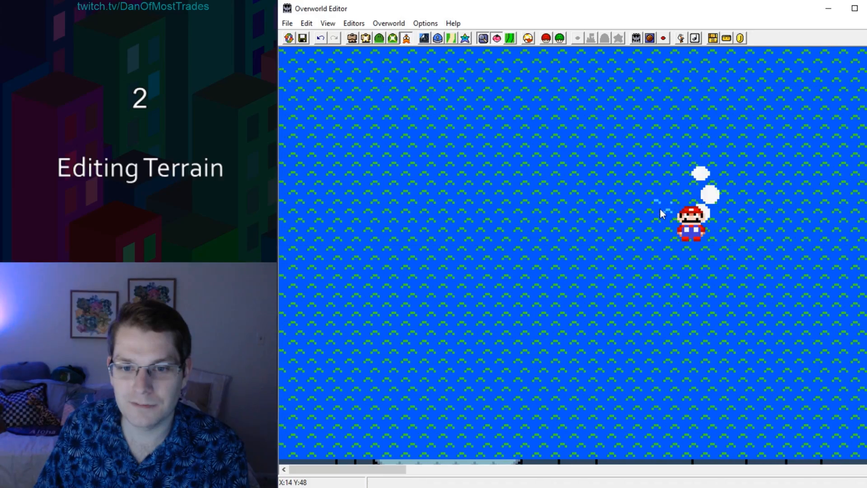
click(695, 192)
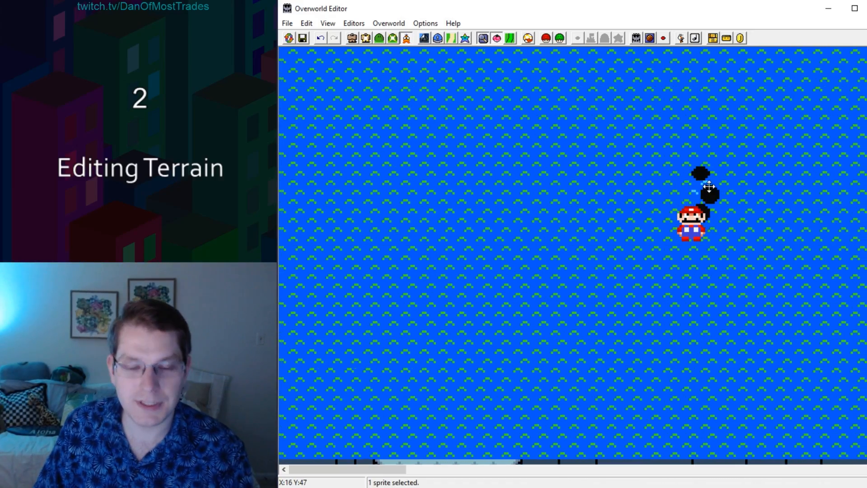
mouse_move(709, 186)
click(658, 157)
drag(626, 131, 740, 283)
drag(711, 195, 784, 116)
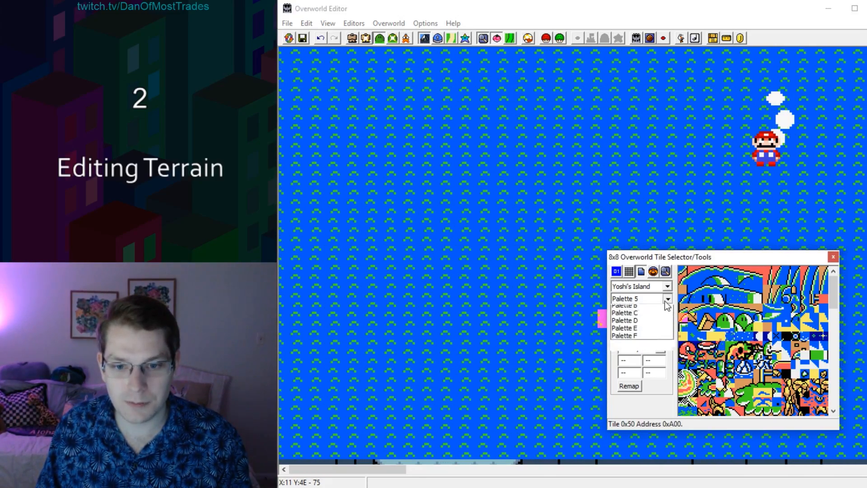
Step: Look through the tile selector's palettes and examine the cliff and grass terrain on the main overworld map
click(641, 339)
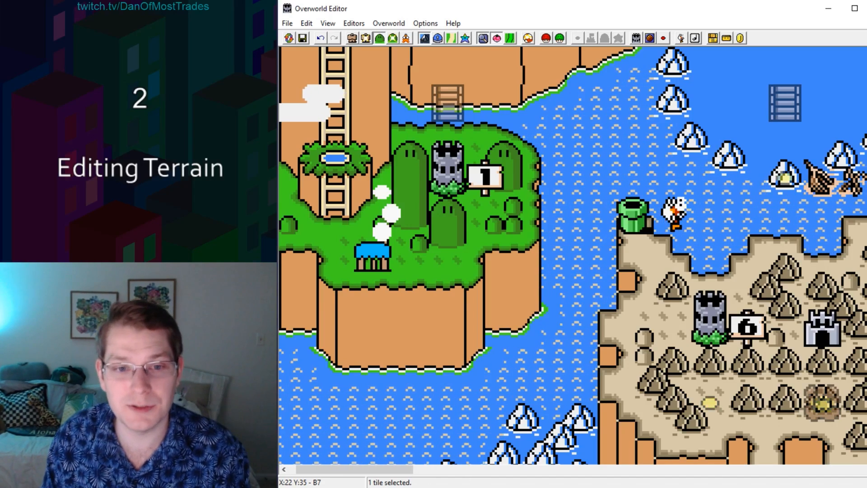
scroll(410, 194, up, 8)
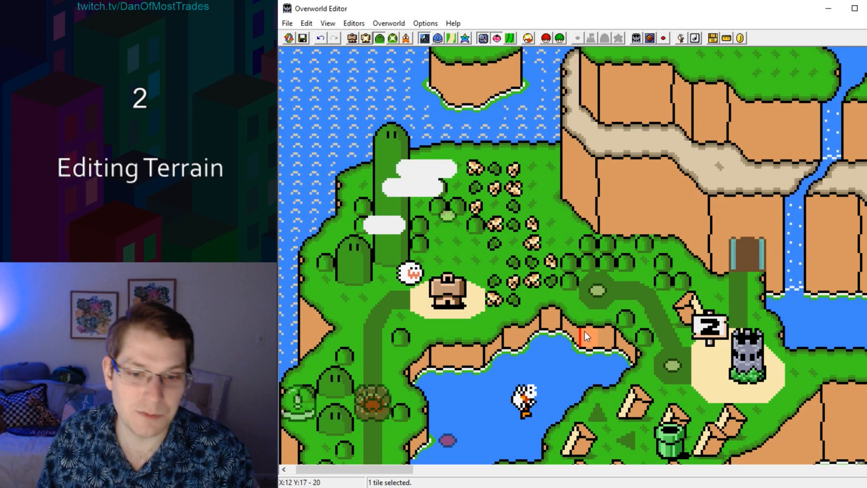
scroll(570, 321, down, 8)
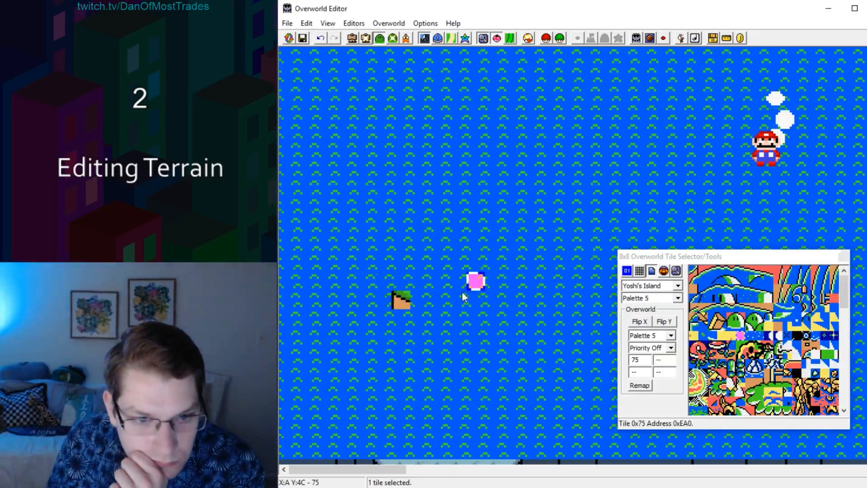
Step: Complete an eight-tile-wide curved row of grass-over-cliff edge tiles in the open water, mirroring the right half
right_click(420, 300)
click(457, 281)
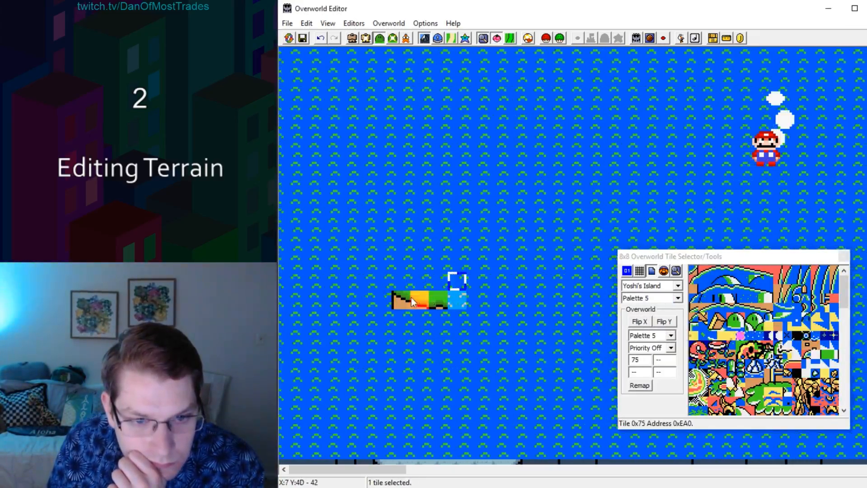
click(438, 300)
right_click(457, 300)
drag(457, 300, 401, 300)
right_click(476, 300)
click(552, 319)
click(532, 300)
click(514, 338)
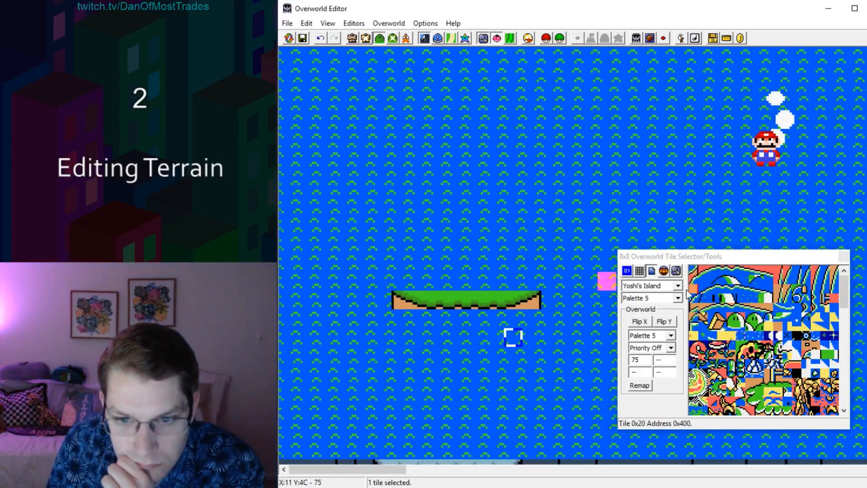
Step: Build a two-row cliff face beneath the grass edge with side tiles, the right one mirrored, and plain cliff tile 69 between them
click(693, 288)
right_click(532, 319)
right_click(401, 319)
click(640, 322)
click(494, 338)
click(779, 327)
right_drag(420, 318, 513, 318)
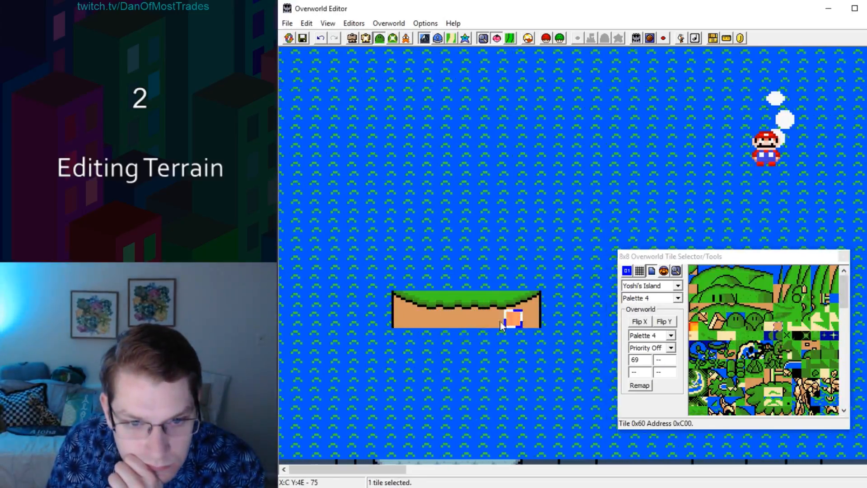
drag(401, 319, 533, 319)
right_click(401, 338)
click(440, 268)
click(439, 337)
click(438, 355)
Step: Lay the sloping shoreline tiles from palette 5 along the bottom of the cliff's right half
click(693, 317)
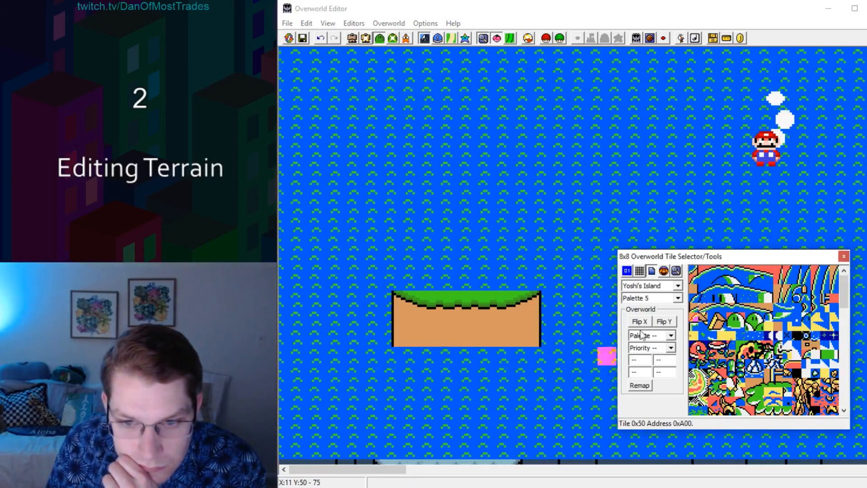
right_click(494, 356)
click(712, 307)
right_click(513, 356)
drag(494, 357, 533, 356)
right_click(532, 356)
click(551, 356)
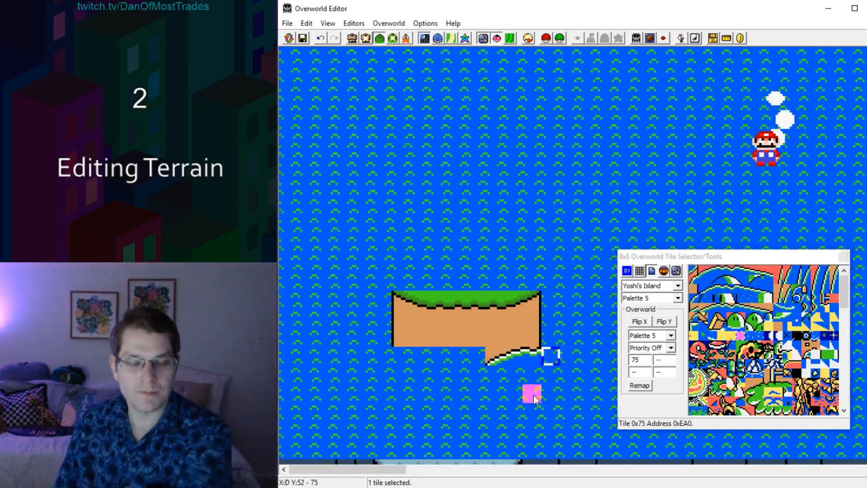
Step: Lay the matching mirrored shoreline tiles along the cliff's left half so both sides meet at the center
drag(693, 308, 722, 307)
right_click(402, 357)
drag(401, 356, 532, 357)
right_click(475, 356)
key(x)
click(569, 244)
Step: Place the shoreline tip tiles in the row below the cliff's lowest point, mirroring one of them
click(694, 288)
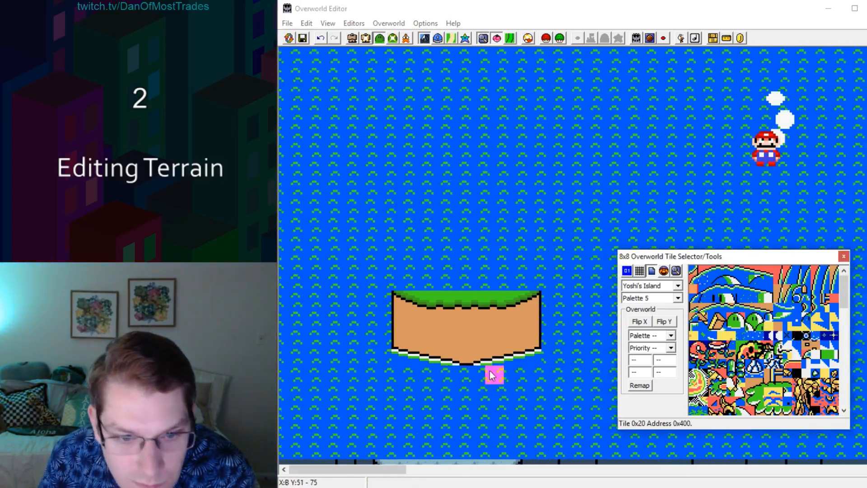
right_click(457, 375)
click(551, 356)
right_click(476, 375)
key(x)
click(769, 279)
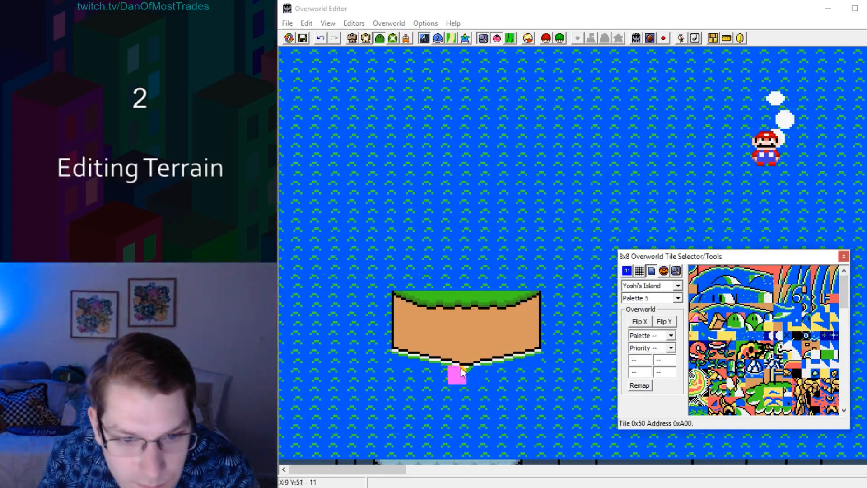
click(568, 375)
Step: Try replacing the grass edge with a four-tile sloping strip and its mirrored copy, and undo these changes
double_click(438, 302)
drag(740, 308, 769, 307)
right_click(406, 302)
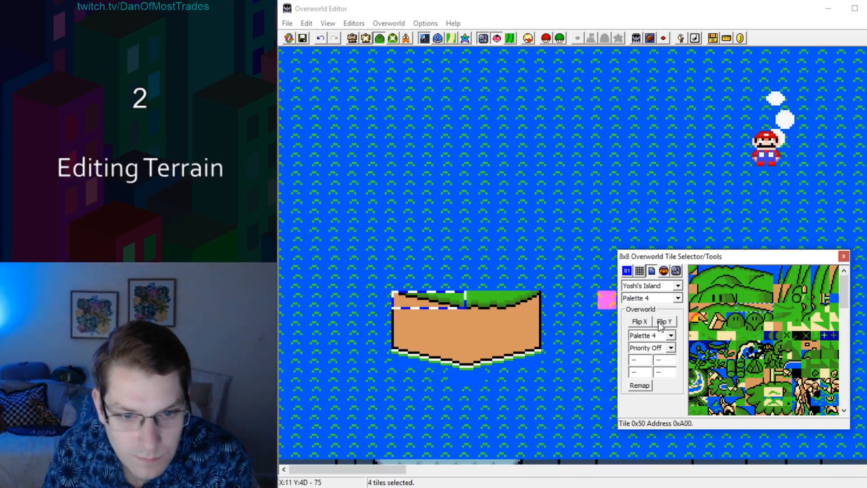
right_click(476, 300)
click(640, 322)
click(474, 335)
click(694, 308)
click(320, 38)
click(320, 38)
click(320, 39)
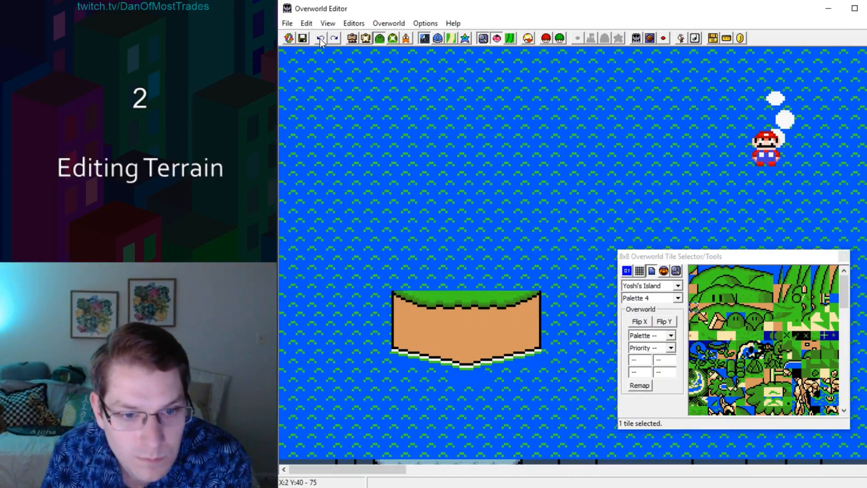
Step: Smooth the grass edge's curve with the two-tile slope 45 and 46 on the left and its mirrored copy on the right
click(420, 300)
drag(740, 307, 750, 308)
right_click(421, 302)
click(639, 322)
right_click(496, 301)
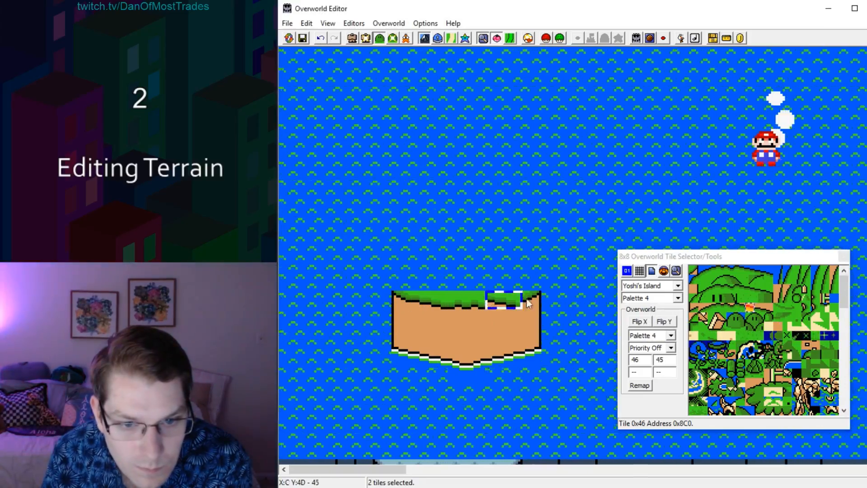
click(740, 335)
right_click(494, 244)
key(Delete)
click(452, 301)
Step: Try altering the shoreline tiles at the cliff's lowest point, undo the change, and check the surrounding edge tiles
right_click(456, 356)
click(452, 363)
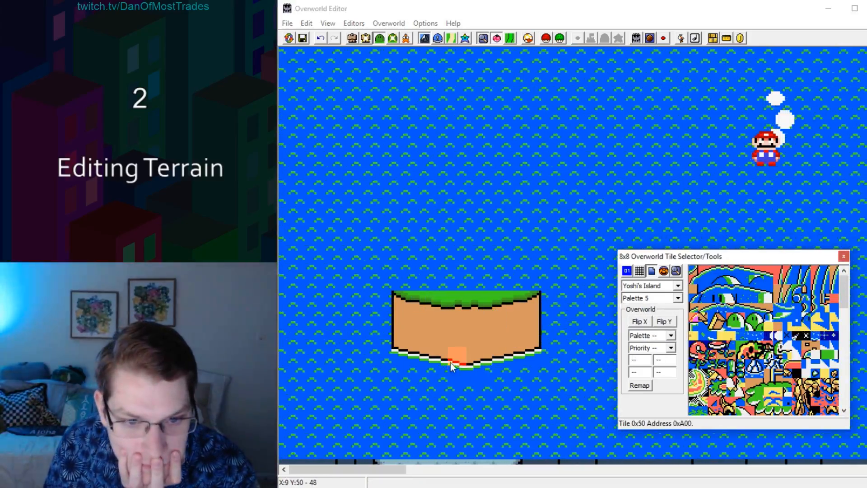
right_click(458, 375)
click(320, 39)
click(476, 337)
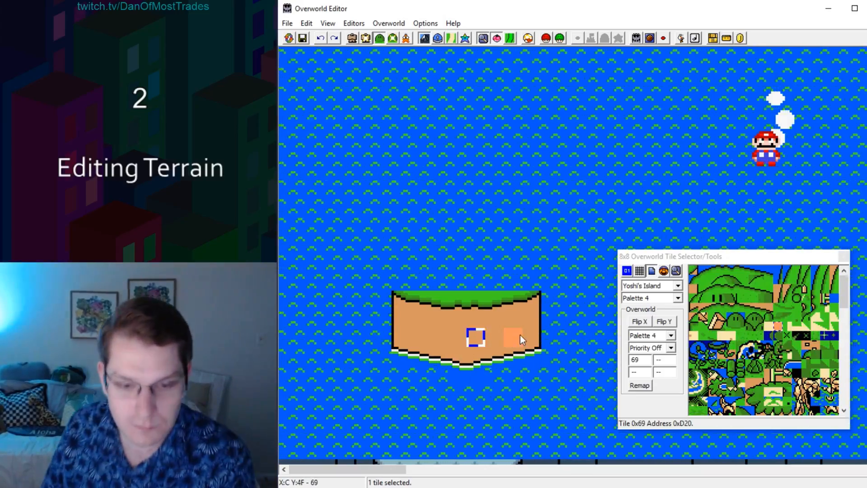
click(495, 357)
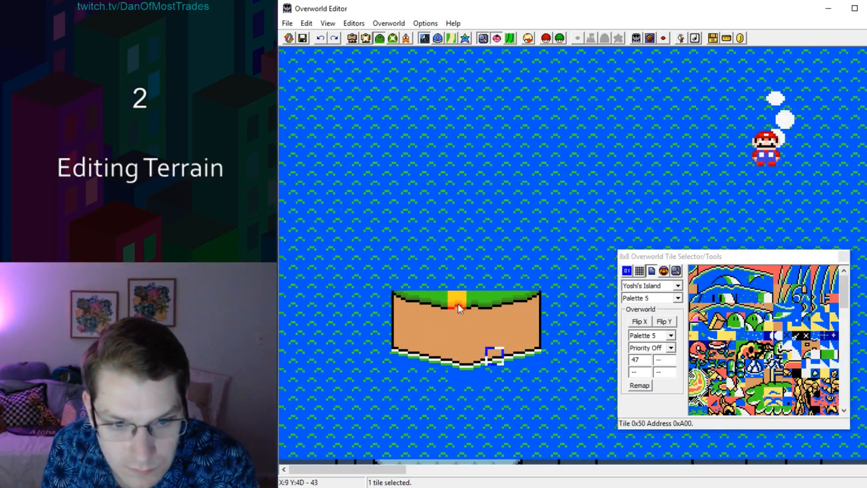
click(457, 319)
click(476, 375)
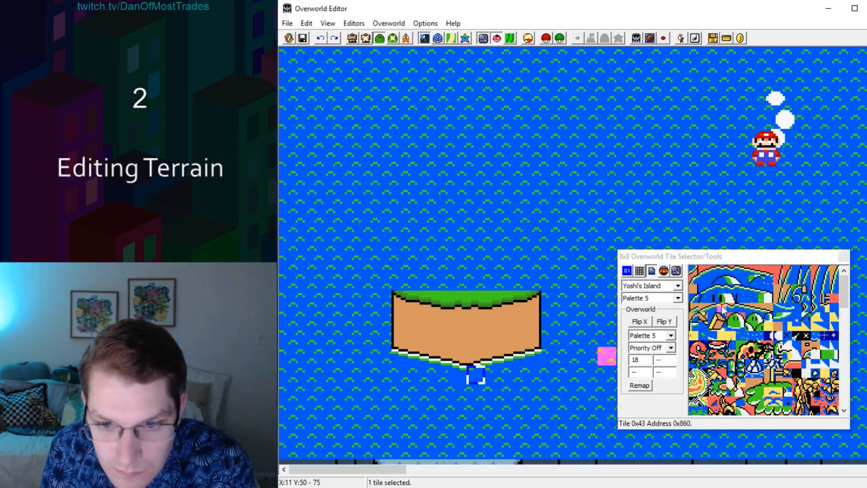
click(532, 262)
Step: Place grass side-border tiles two rows high above both ends of the grass edge, mirroring them for the right side
click(438, 299)
click(693, 279)
right_click(401, 281)
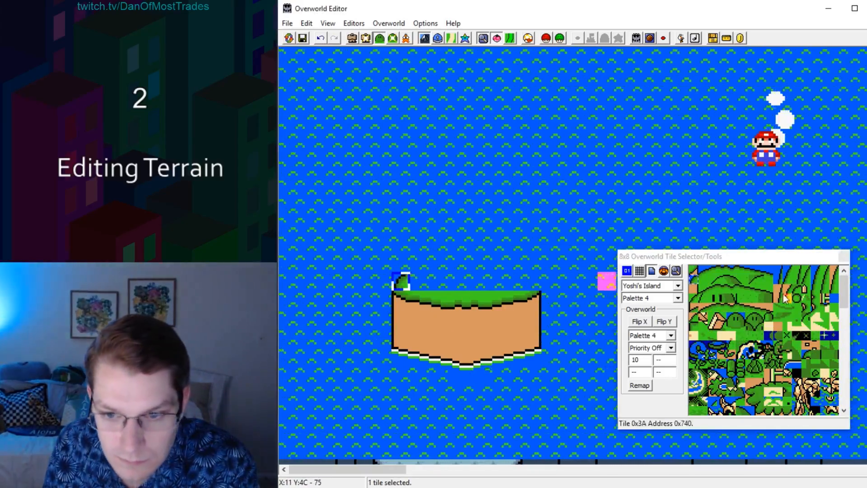
click(817, 288)
right_click(401, 281)
right_click(401, 263)
click(665, 322)
drag(401, 263, 401, 276)
right_click(532, 263)
click(642, 321)
click(532, 281)
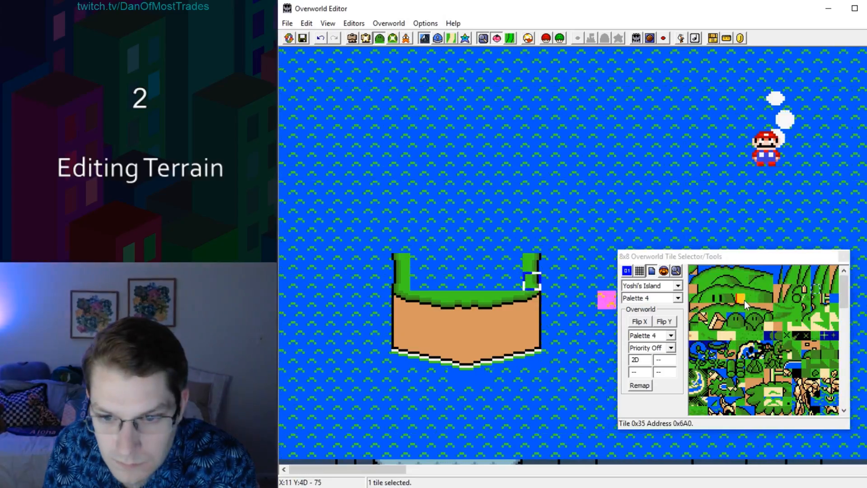
Step: Fill the two rows between the side borders with speckled grass tiles from palette 4
click(744, 301)
right_click(514, 262)
right_click(513, 281)
right_click(495, 281)
right_click(495, 263)
right_click(439, 281)
Step: Build the left half of a two-row rounded grass top from hill tiles, and copy it mirrored onto the right half
click(694, 279)
right_click(400, 244)
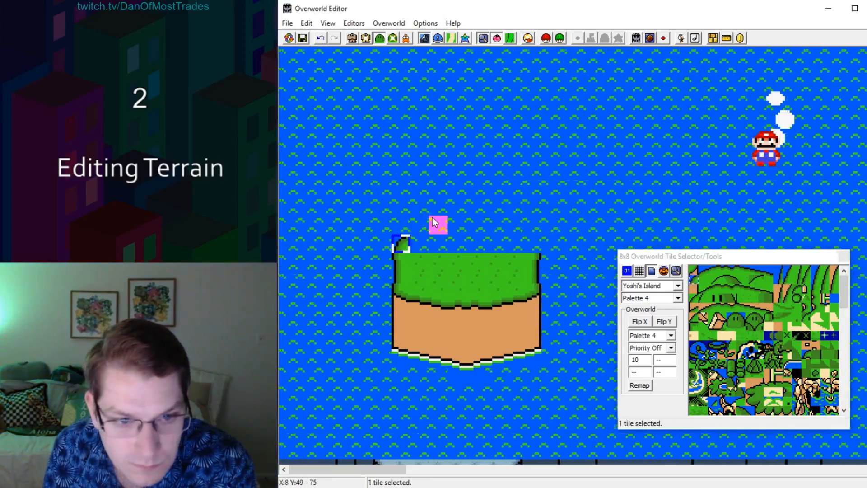
click(703, 279)
right_click(419, 244)
click(703, 270)
right_click(419, 225)
right_click(438, 225)
right_click(439, 244)
drag(401, 225, 457, 244)
right_click(477, 225)
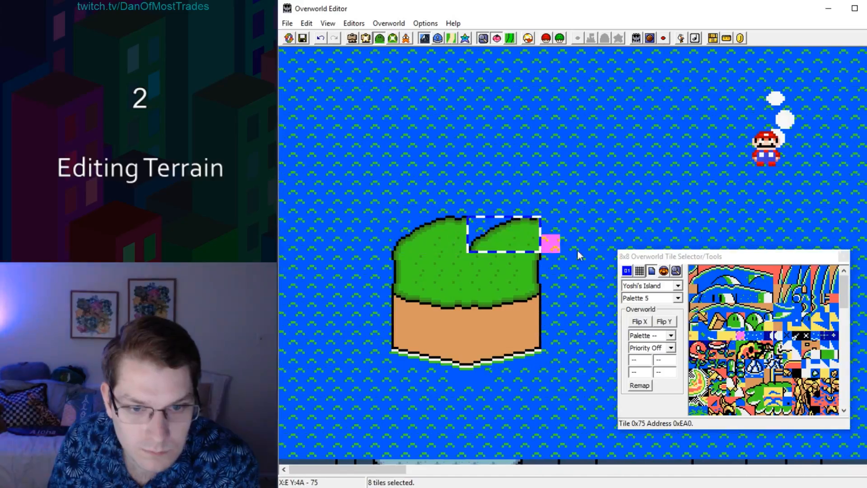
click(639, 322)
Step: Move the tile selector aside, then copy the entire island and paste the duplicate to its right
drag(669, 256, 718, 325)
click(476, 170)
drag(402, 226, 532, 374)
right_click(589, 226)
click(514, 188)
Step: Move the tile selector clear of the second island and return to Layer 2 8x8 mode
click(352, 38)
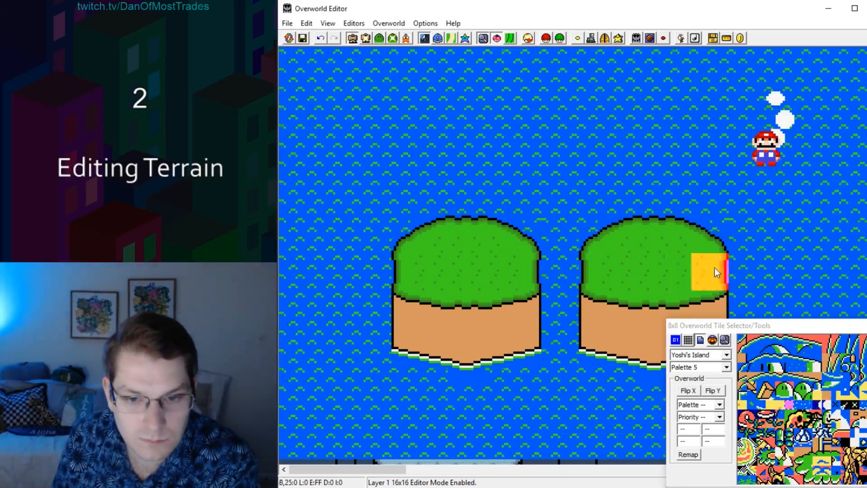
click(366, 39)
drag(740, 325, 814, 234)
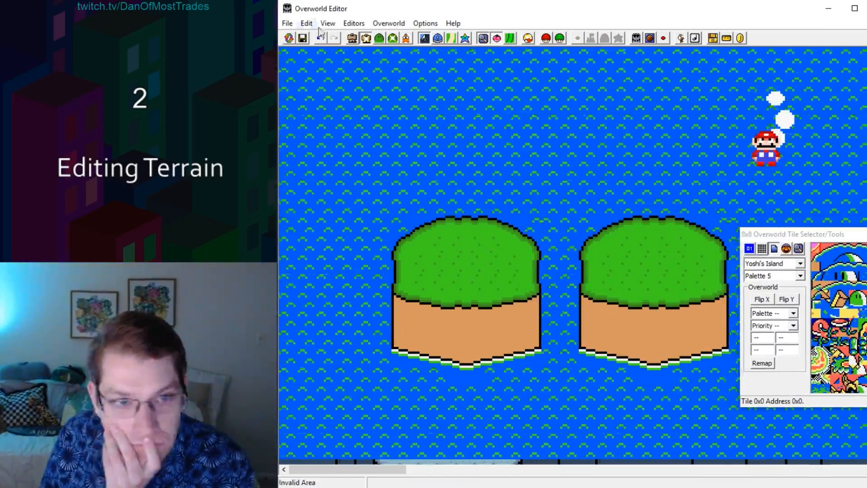
click(379, 38)
Step: Redraw the left island's rounded grass top one tile row lower, and cover its old top row with water tiles
click(646, 299)
click(494, 298)
click(403, 262)
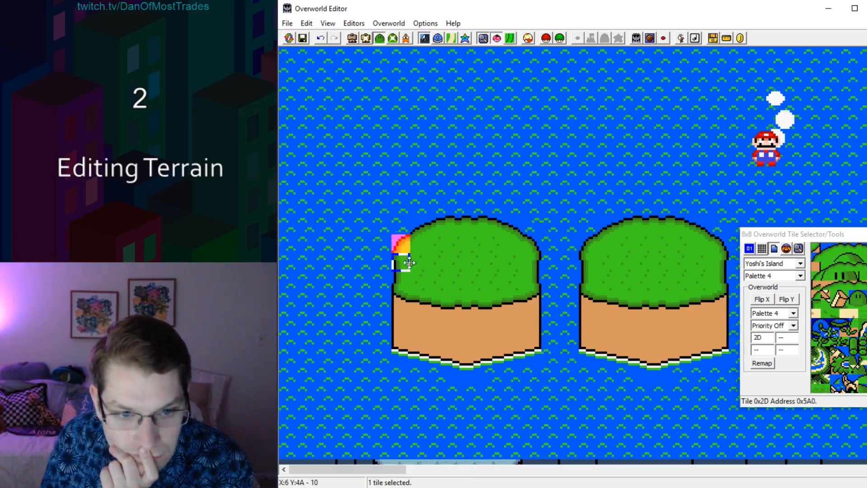
drag(828, 248, 844, 250)
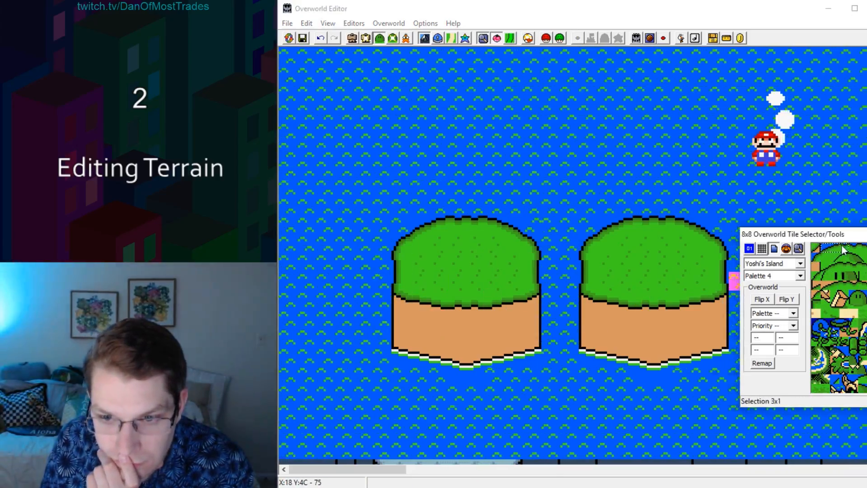
right_click(402, 244)
click(401, 244)
click(826, 248)
click(476, 263)
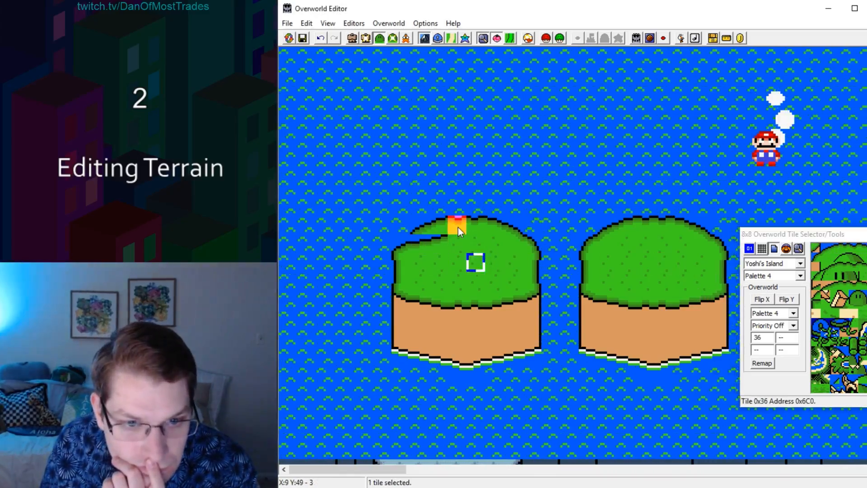
right_click(476, 245)
drag(400, 244, 458, 245)
right_click(476, 245)
drag(401, 207, 533, 207)
right_click(402, 225)
Step: Copy the flattened left island over the second island, and cover the second island's old top row with water
drag(400, 245, 534, 367)
right_click(588, 244)
drag(570, 206, 700, 208)
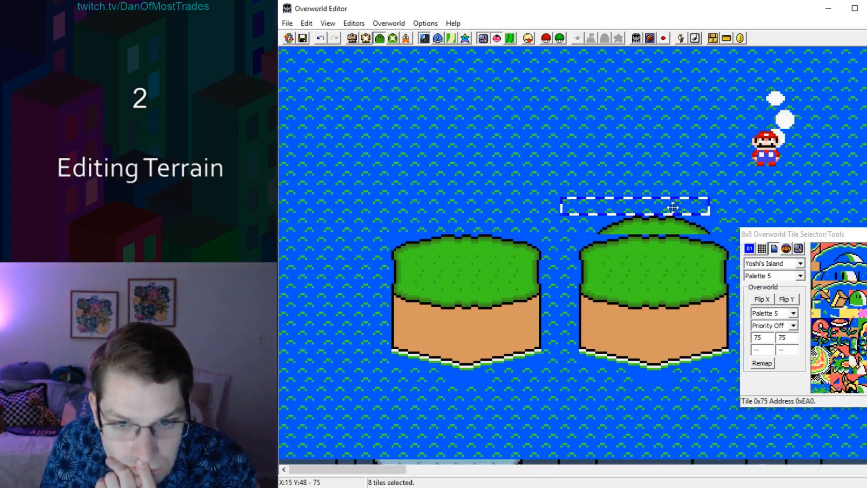
right_click(570, 225)
right_click(438, 132)
click(608, 131)
right_click(437, 131)
Step: Check the Layer 1 16x16 tile grid over the left island, and move Mario's starting position onto its grass
click(353, 38)
click(365, 38)
click(352, 39)
click(480, 267)
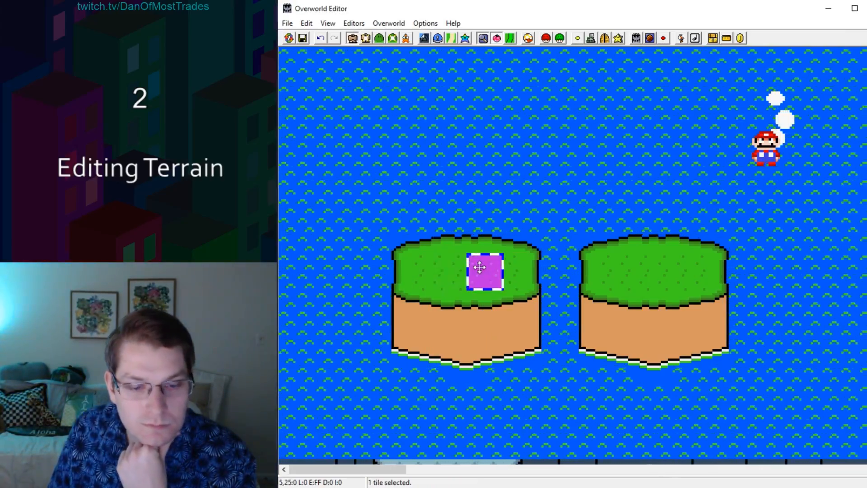
click(448, 270)
click(406, 39)
drag(718, 74, 834, 193)
drag(767, 152, 447, 264)
Step: Compare Mario's starting position with the Layer 1 16x16 grid on the left island, and save the overworld
click(352, 38)
click(447, 269)
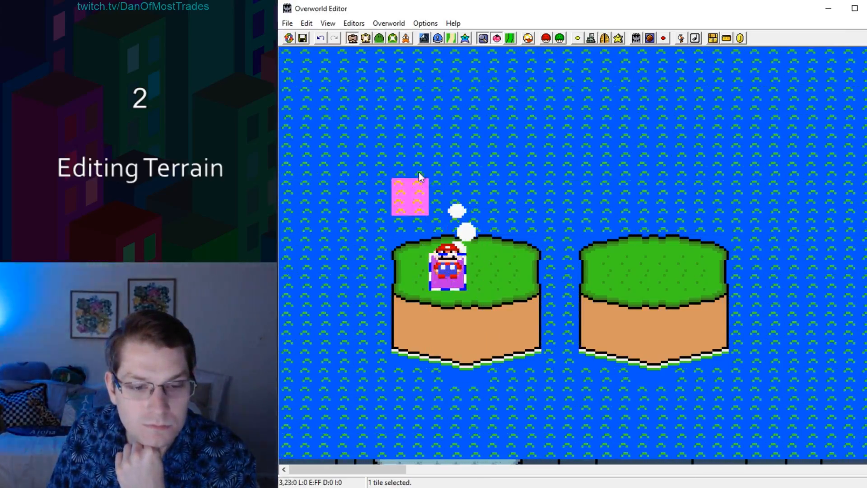
click(407, 38)
click(445, 273)
click(353, 39)
click(447, 272)
click(406, 39)
click(447, 271)
click(410, 161)
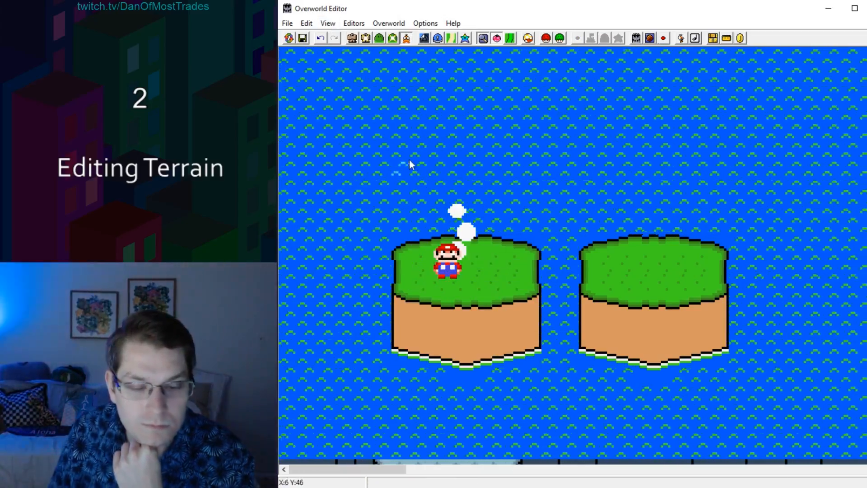
click(352, 38)
click(634, 121)
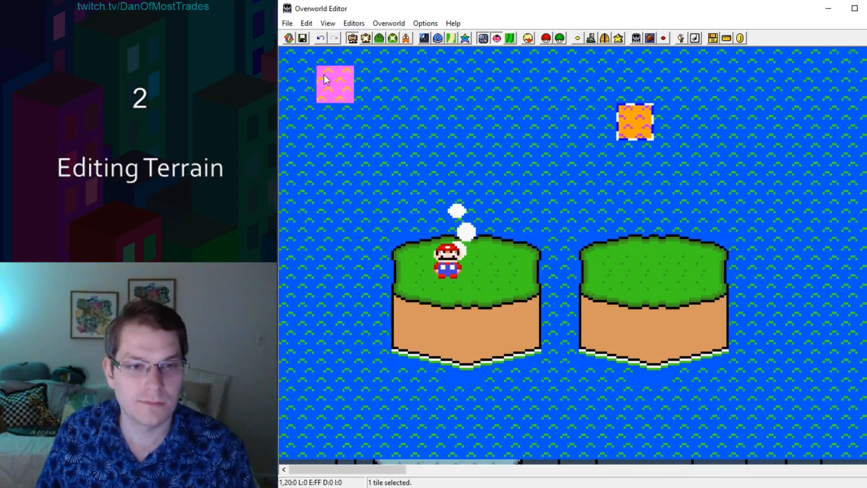
key(ctrl+s)
ctrl+scroll(513, 420, up, 1)
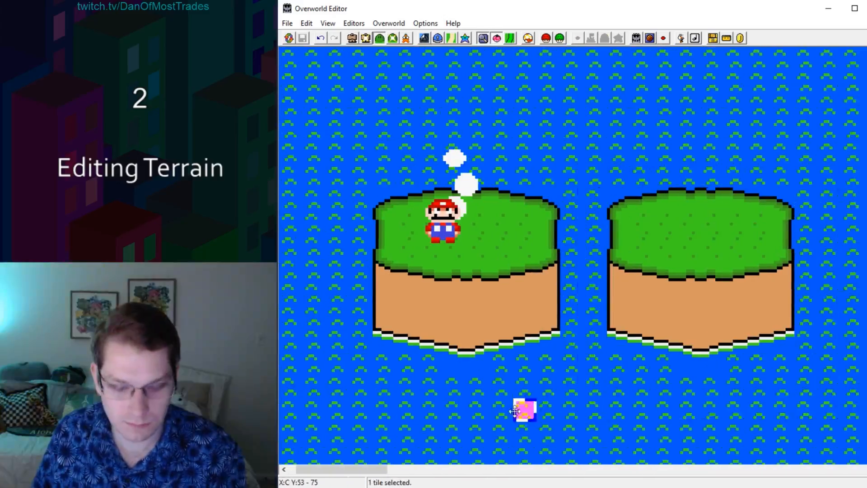
drag(548, 147, 697, 300)
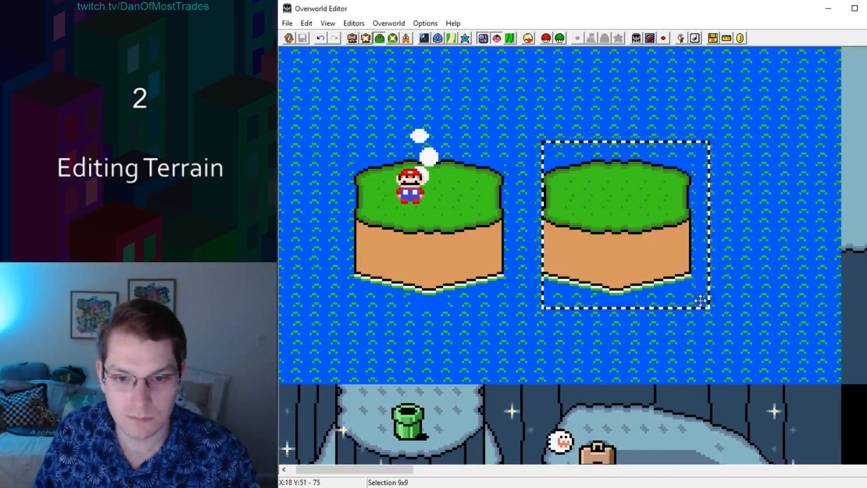
scroll(632, 225, up, 1)
right_click(501, 79)
drag(581, 126, 619, 126)
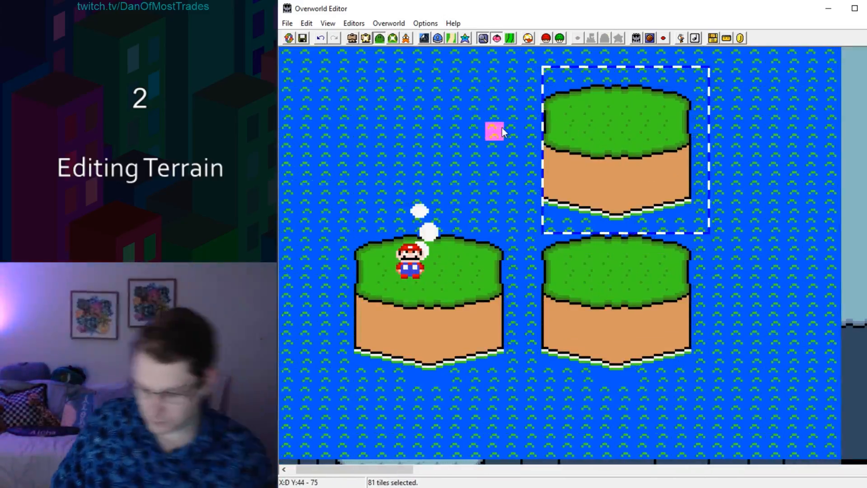
key(Delete)
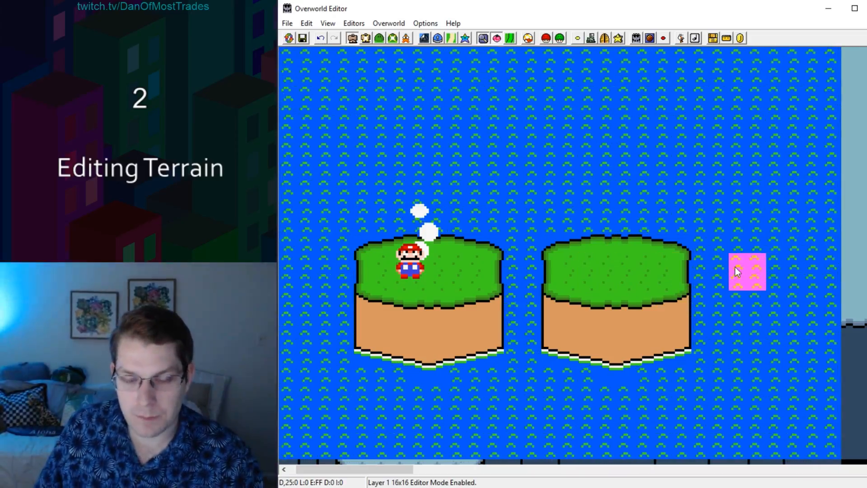
Step: Move the second island's grass top up four rows in Layer 2 8x8 mode, and fill the gap with copied grass rows
click(379, 38)
drag(549, 243, 682, 192)
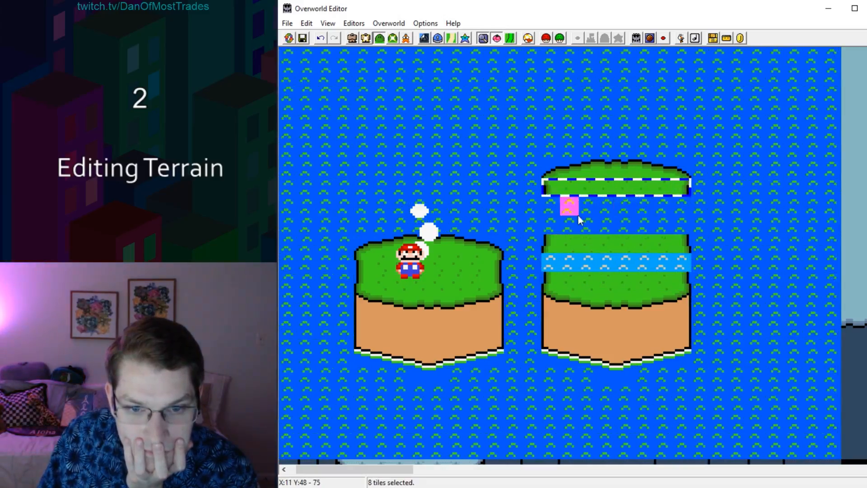
right_click(550, 225)
click(569, 262)
drag(551, 227, 682, 245)
drag(682, 245, 683, 264)
right_click(552, 207)
click(494, 131)
click(550, 112)
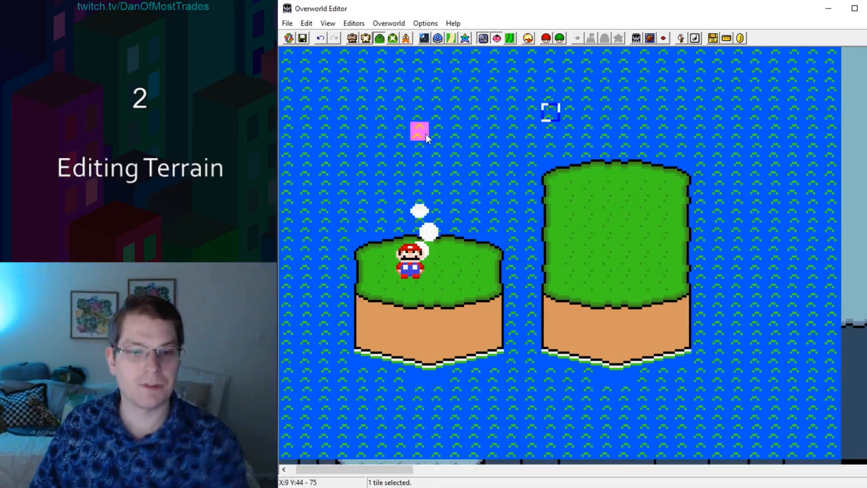
Step: Narrow the tall island to six tiles wide by shifting its right-hand edge inward, and cover the leftover columns with water
click(424, 39)
click(570, 262)
drag(793, 235, 793, 263)
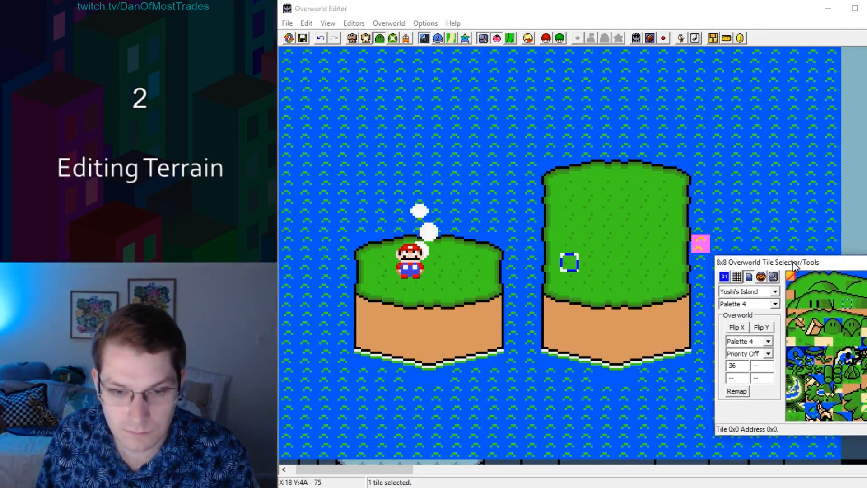
drag(565, 266, 638, 267)
drag(582, 254, 572, 207)
drag(356, 237, 513, 375)
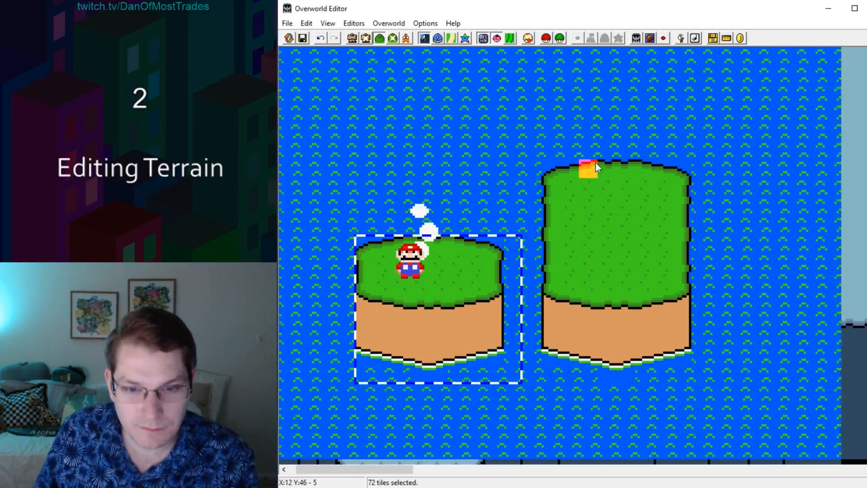
drag(607, 151, 627, 375)
drag(645, 152, 682, 375)
drag(644, 208, 607, 207)
drag(664, 94, 682, 132)
right_drag(664, 157, 664, 356)
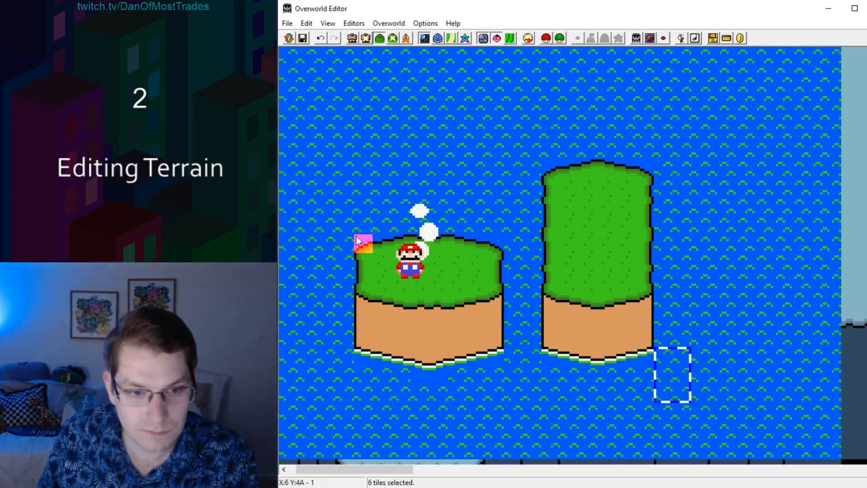
Step: Copy the short left island and paste the duplicate on the other side of the tall island
drag(364, 227, 513, 375)
right_click(664, 244)
drag(721, 293, 735, 281)
click(284, 469)
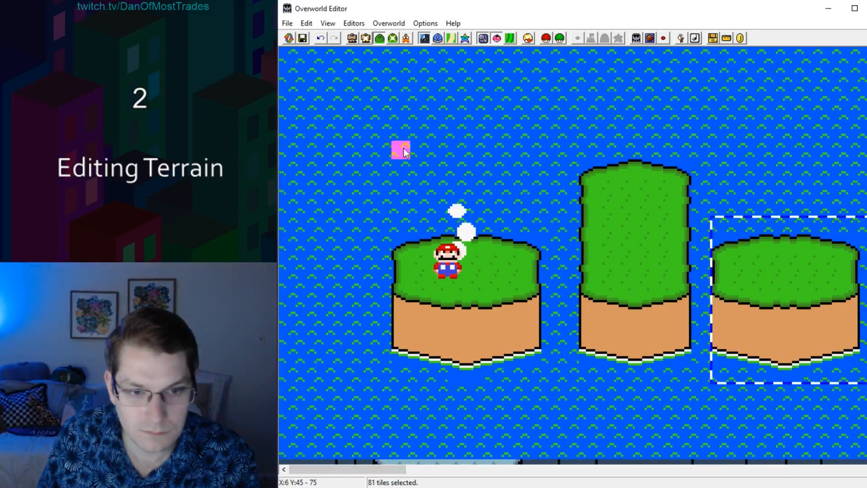
Step: Shift all three islands two tiles left, and move the rightmost island one tile back to even out the gaps
drag(401, 150, 851, 376)
drag(756, 289, 718, 288)
click(700, 77)
drag(682, 133, 815, 394)
drag(745, 281, 764, 281)
Step: Restore the wave pattern with water tiles in the strips on both sides of the rightmost island
click(681, 62)
drag(680, 61, 681, 113)
right_drag(681, 112, 682, 338)
right_drag(850, 154, 850, 321)
click(757, 168)
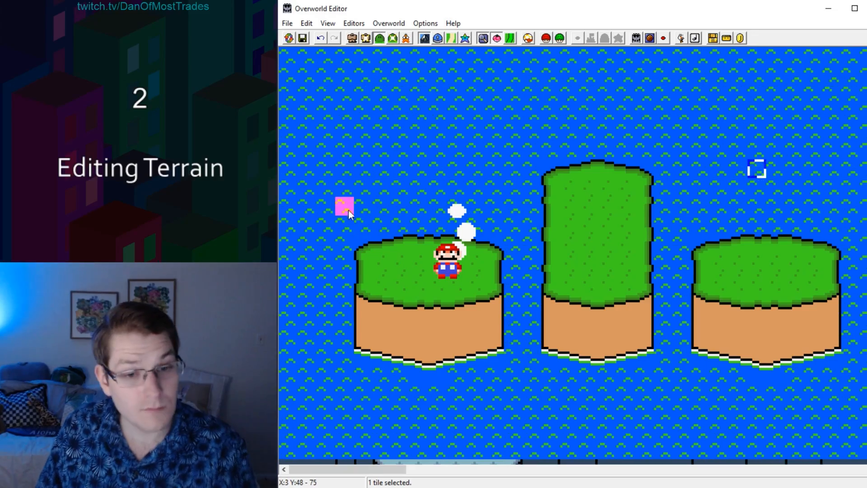
Step: Lengthen the tall island by two rows by moving it down, raising its top again and filling in copied grass
drag(545, 131, 668, 392)
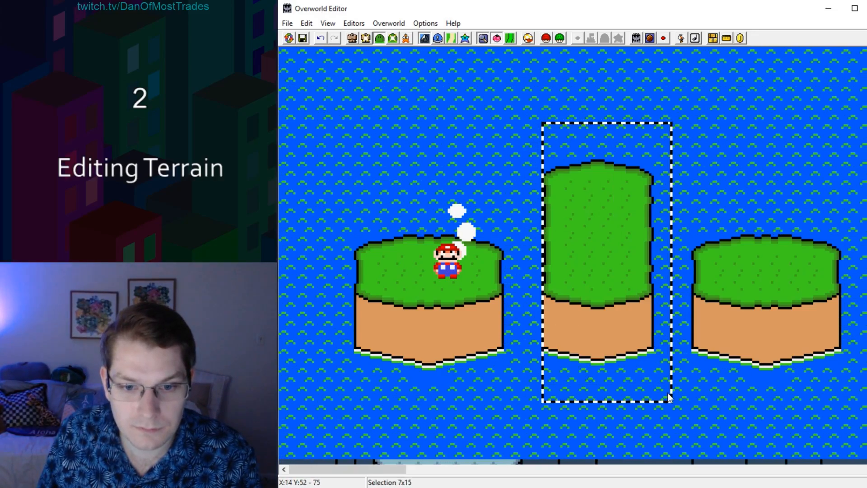
drag(610, 253, 610, 290)
click(494, 111)
drag(474, 132, 476, 150)
right_drag(549, 134, 664, 134)
click(626, 93)
drag(548, 204, 646, 225)
drag(606, 228, 607, 193)
drag(550, 244, 645, 263)
right_click(550, 206)
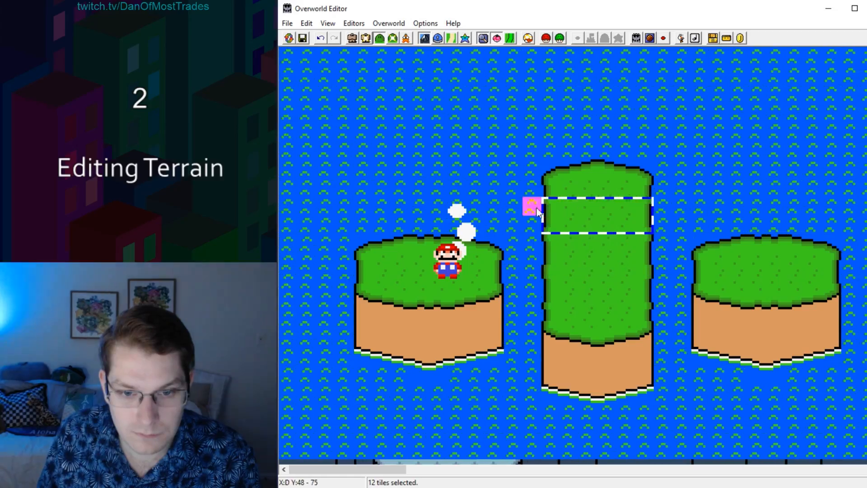
Step: Move the tall island's cliff base down two rows, and fill the gap with copied grass rows
drag(550, 317, 646, 414)
drag(612, 346, 612, 384)
drag(550, 281, 645, 300)
right_click(549, 318)
Step: Shift all three islands up two rows, and repair the vacated area below them with water tiles
drag(346, 150, 851, 430)
drag(704, 286, 704, 248)
drag(290, 412, 327, 430)
right_drag(346, 412, 813, 411)
click(719, 375)
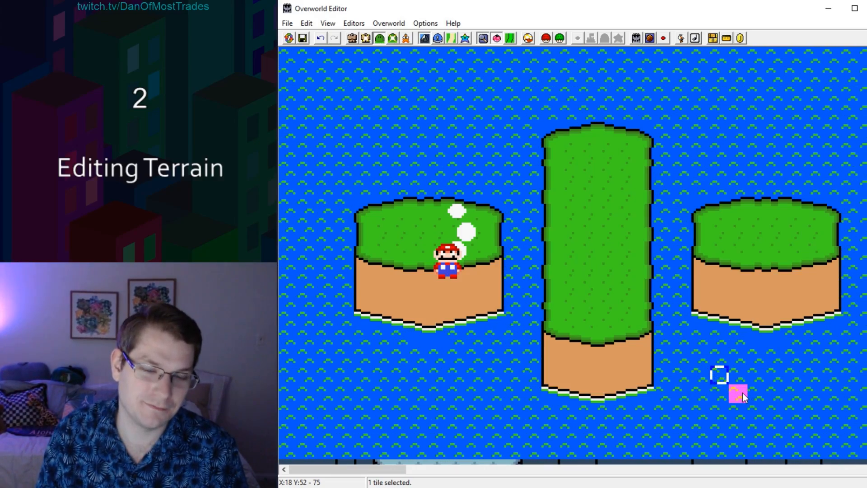
Step: Move Mario's starting position up and left on the left island, and check the three islands against the Layer 1 grid
click(406, 39)
click(444, 259)
click(353, 39)
drag(444, 258, 411, 227)
click(411, 234)
click(447, 234)
click(785, 234)
click(605, 233)
click(407, 39)
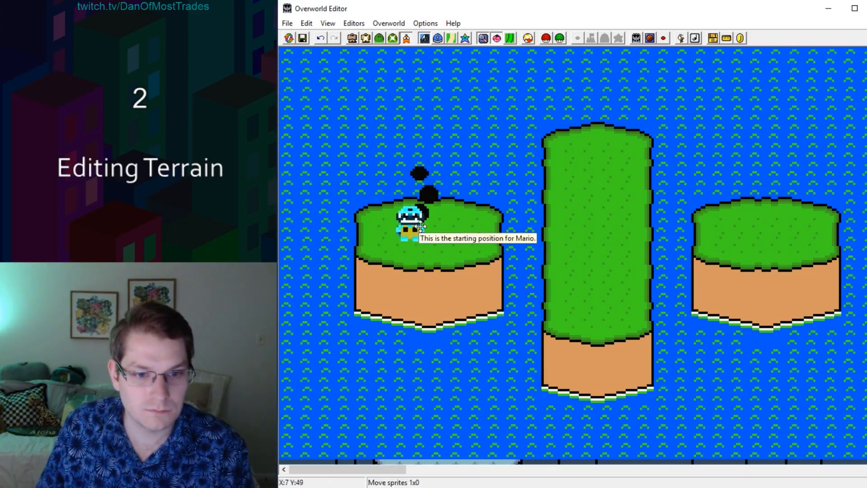
click(775, 113)
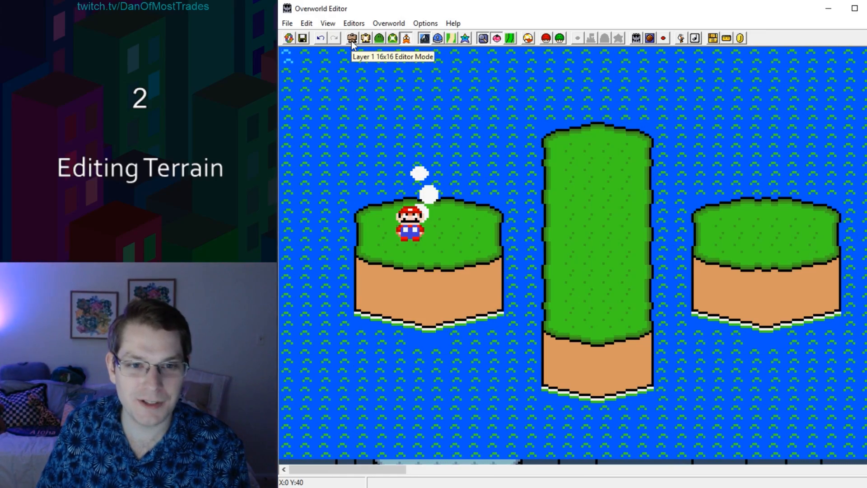
Step: Switch to Layer 1 16x16 editing, open its tile selector, and move the selector clear of the map
click(353, 40)
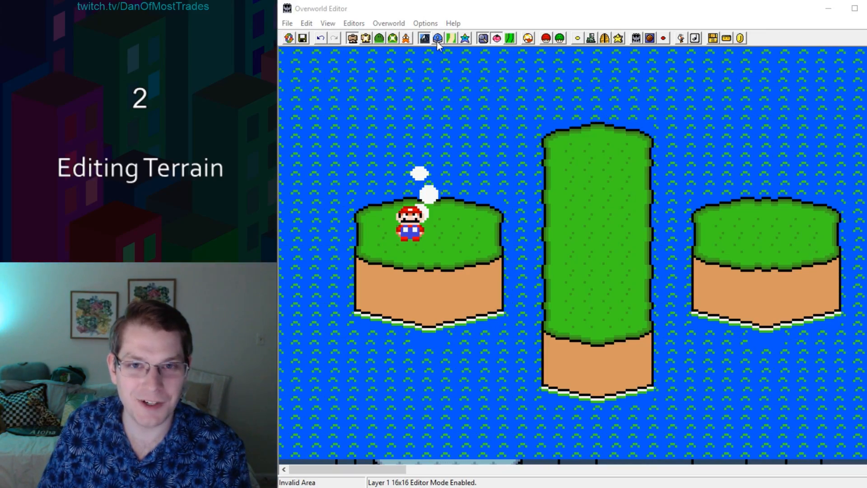
click(437, 40)
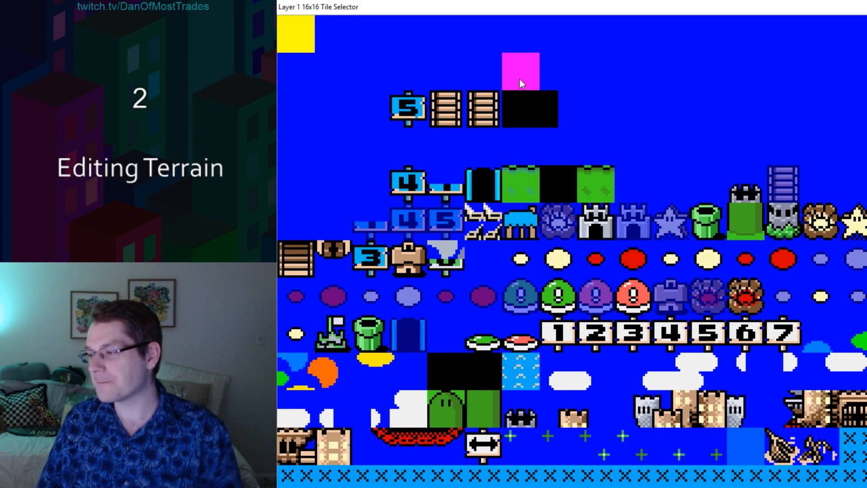
click(507, 101)
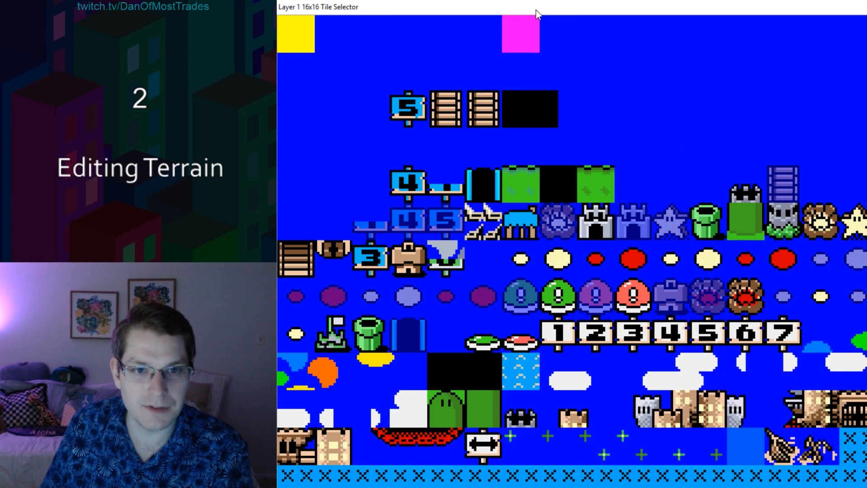
drag(535, 10, 560, 367)
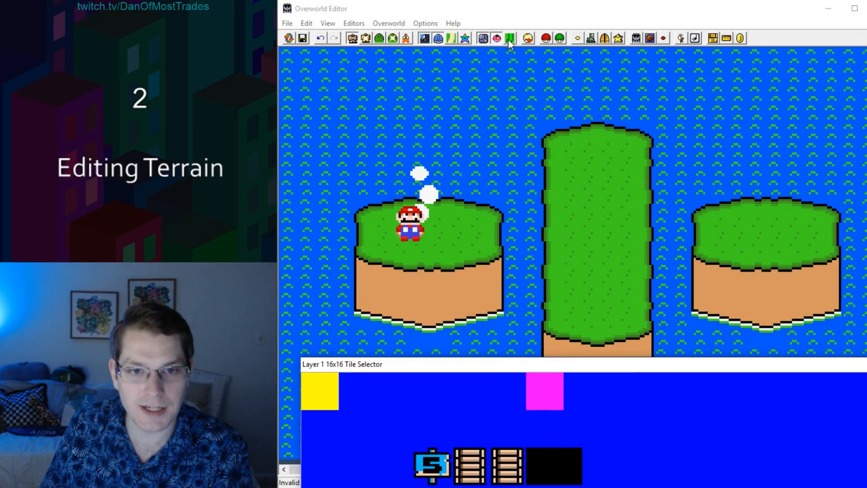
Step: Reveal the hidden path and level markings and examine the Layer 1 tiles in the selector
click(511, 39)
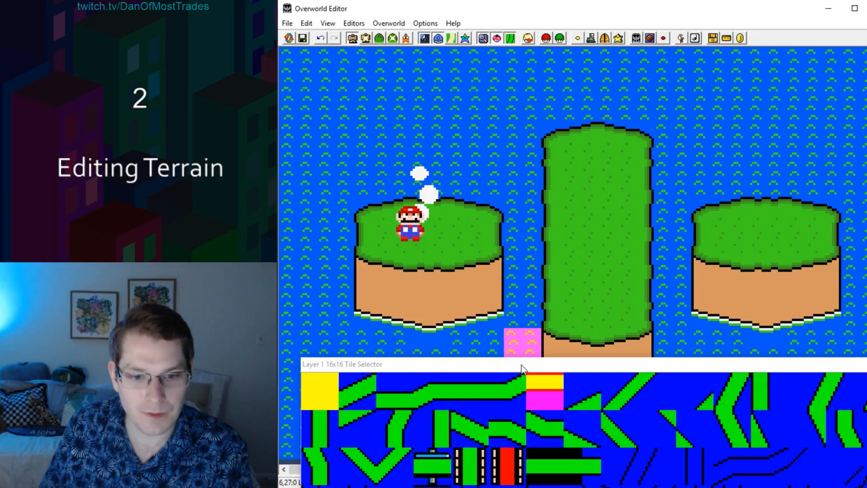
drag(525, 367, 501, 8)
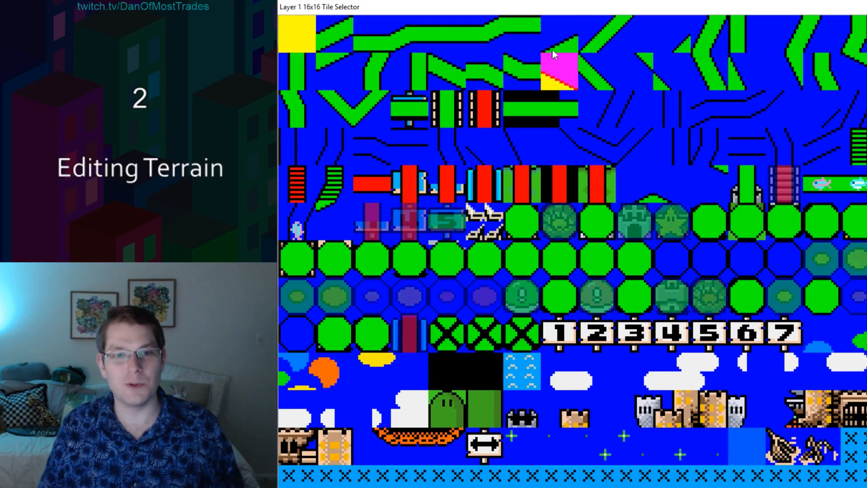
drag(519, 10, 545, 265)
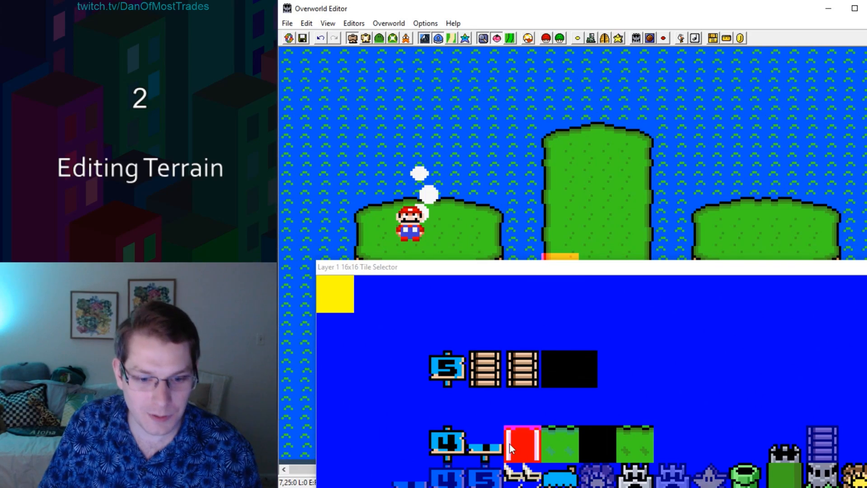
Step: Place the light-blue house tile at Mario's starting position, and check it with the path and level markings shown and hidden
click(560, 474)
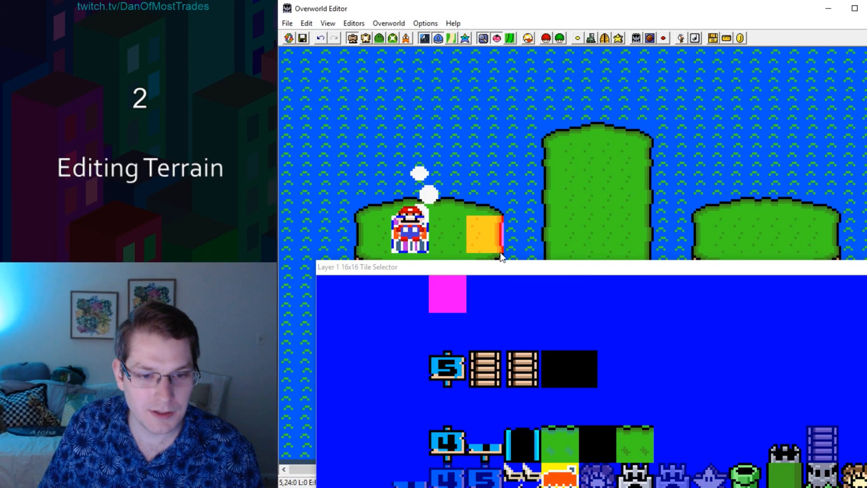
drag(487, 271, 537, 373)
click(511, 38)
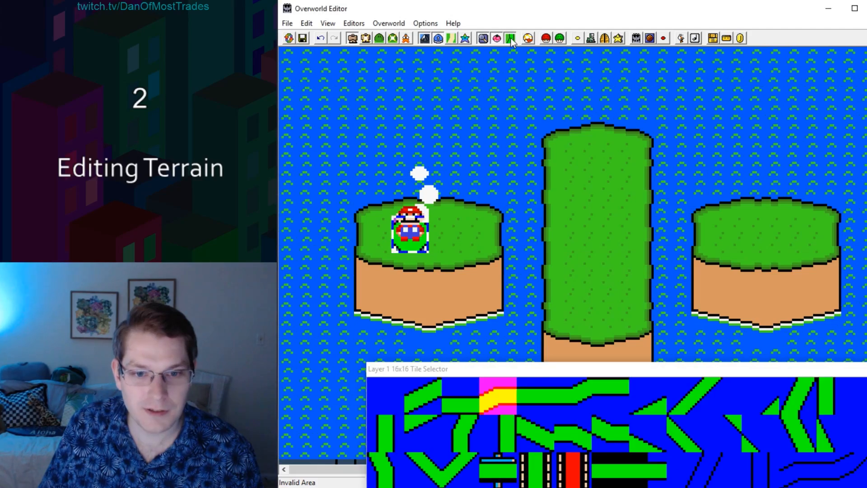
drag(596, 369, 554, 377)
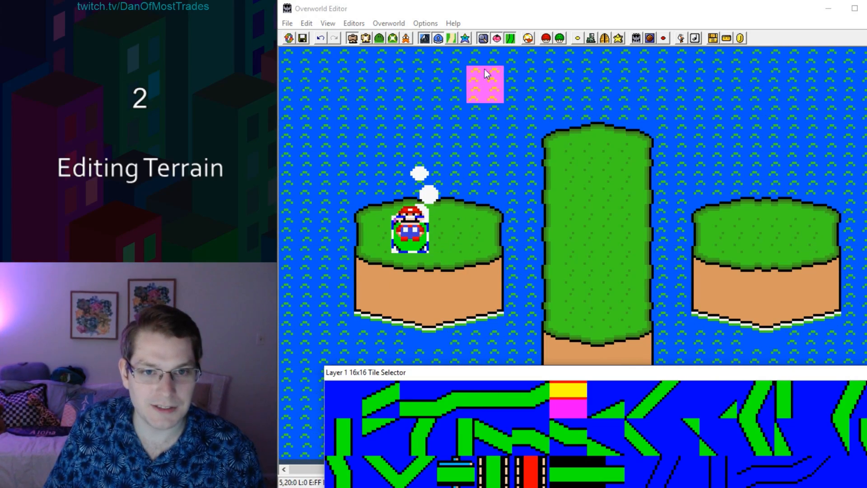
click(511, 39)
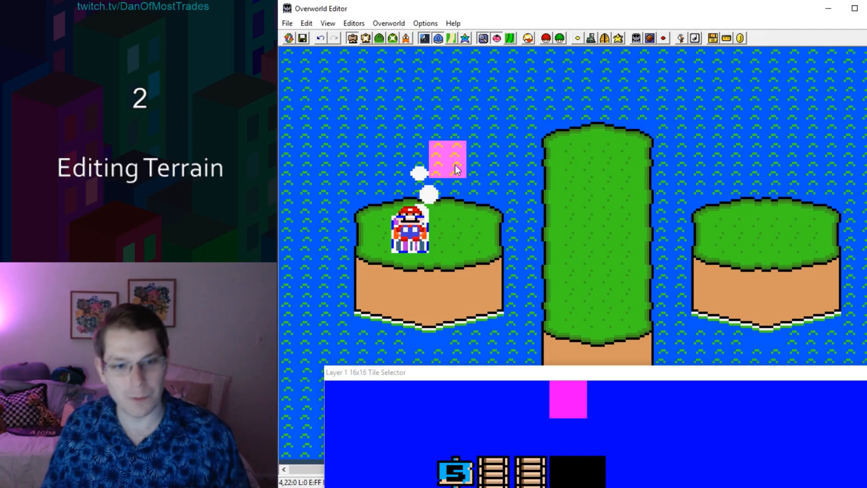
Step: Using Layer 2 8x8 tiles, draw a short sand-colored path with a rounded end, leading right from Mario's house on the left island
click(471, 186)
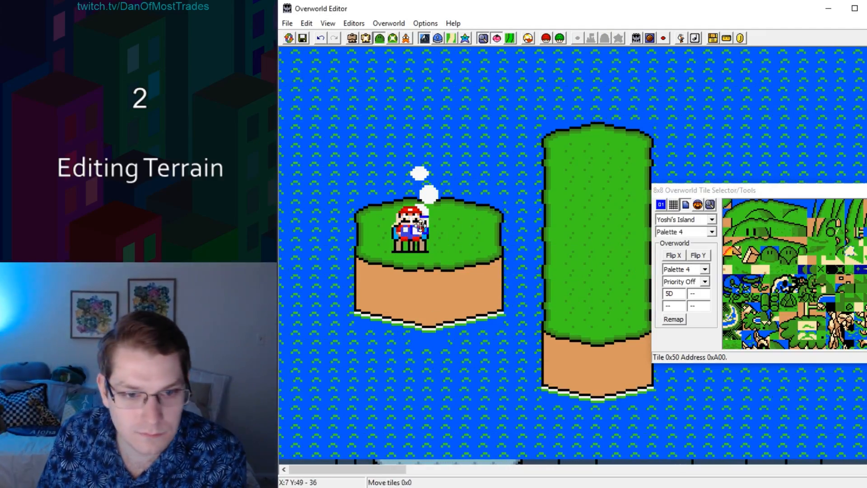
click(438, 224)
right_click(438, 244)
click(698, 256)
drag(438, 243, 439, 228)
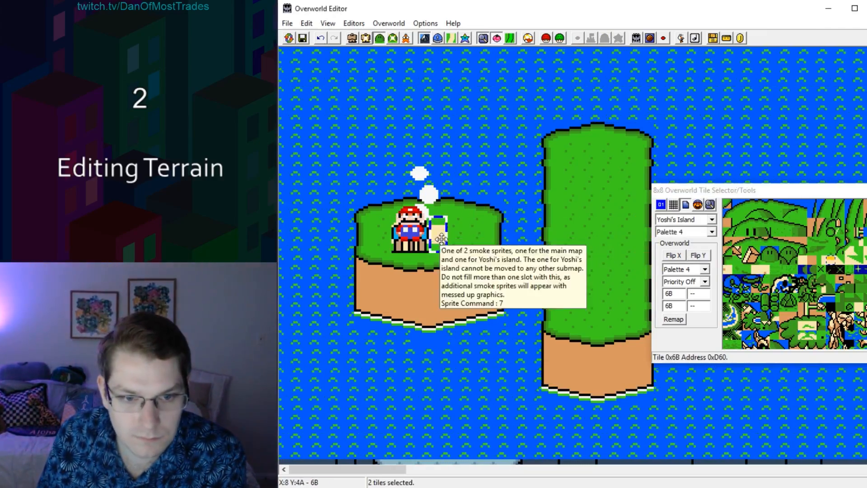
right_click(458, 225)
right_click(476, 226)
click(858, 251)
right_click(477, 226)
right_click(482, 245)
click(698, 256)
click(477, 169)
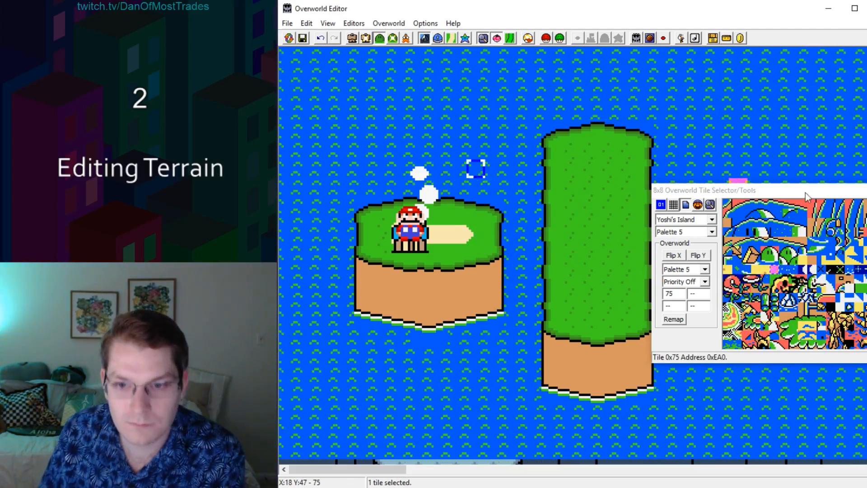
Step: Add two dark-green hills to the tall middle island, one near each end, and align both with the Layer 1 grid
click(588, 224)
drag(784, 297, 794, 307)
right_click(590, 170)
right_click(591, 283)
drag(589, 225, 607, 188)
click(353, 39)
click(380, 38)
drag(604, 183, 603, 164)
drag(589, 281, 607, 300)
drag(603, 296, 603, 315)
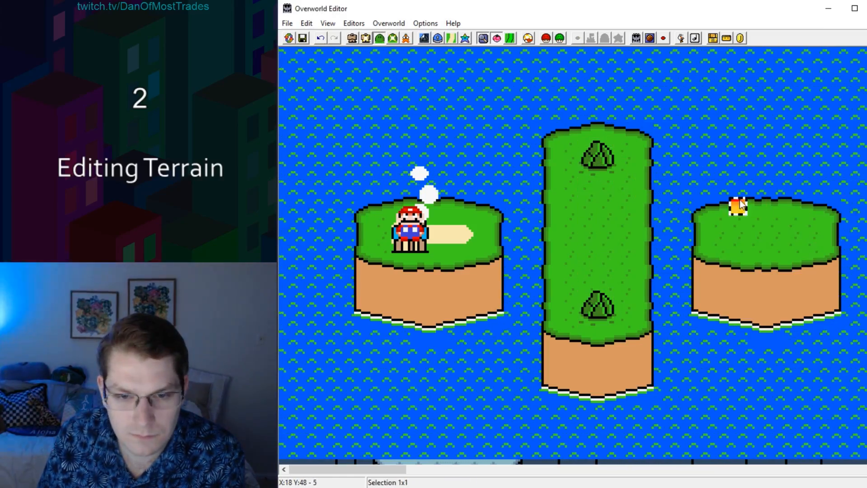
Step: Switch back to Layer 1 16x16 editing and choose the white castle tile in the Layer 1 tile selector
click(352, 38)
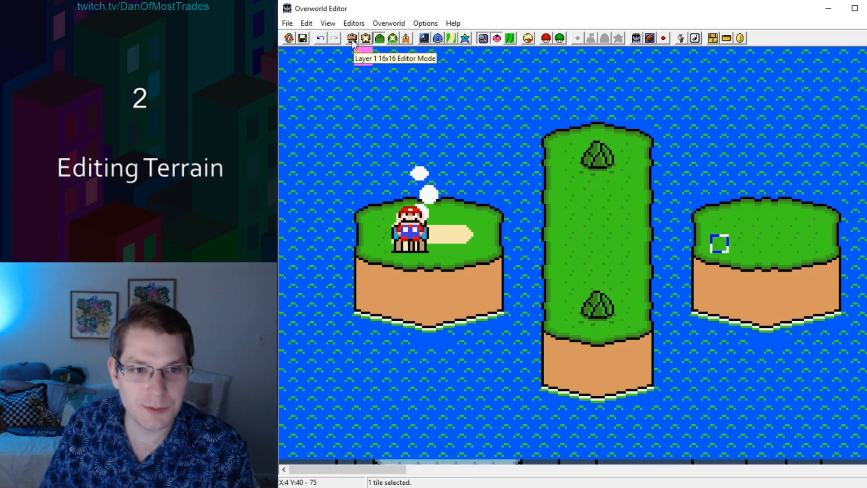
click(353, 38)
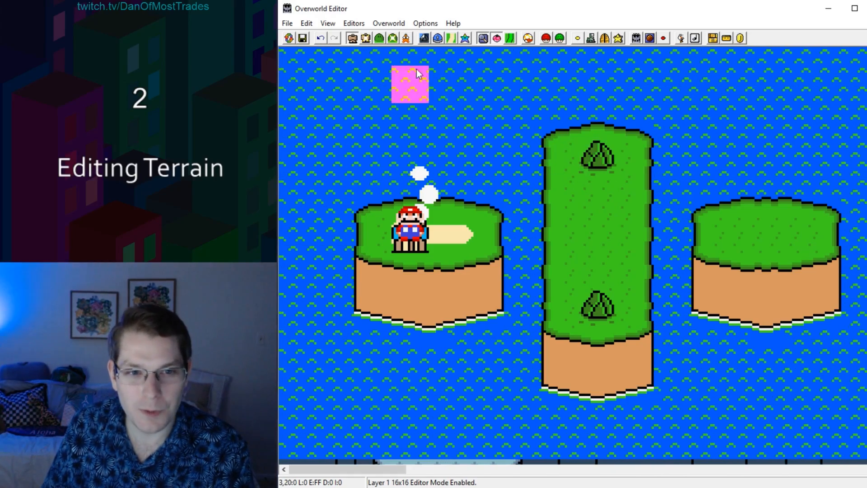
click(439, 39)
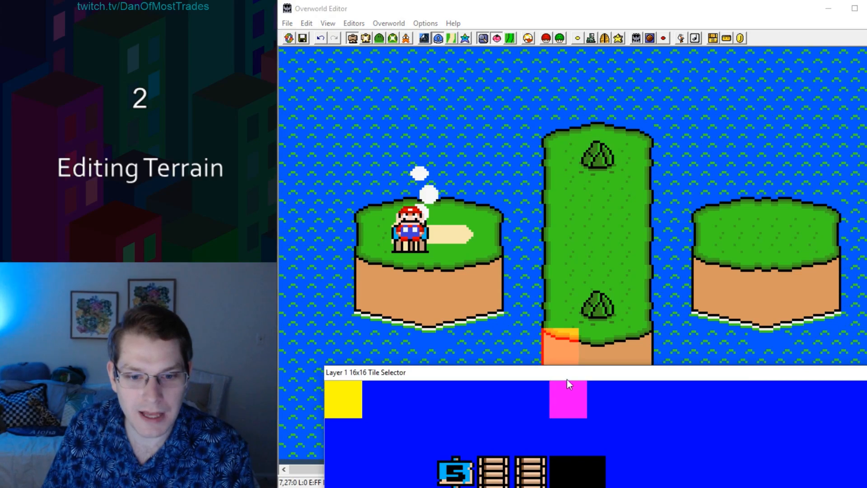
drag(567, 377, 528, 28)
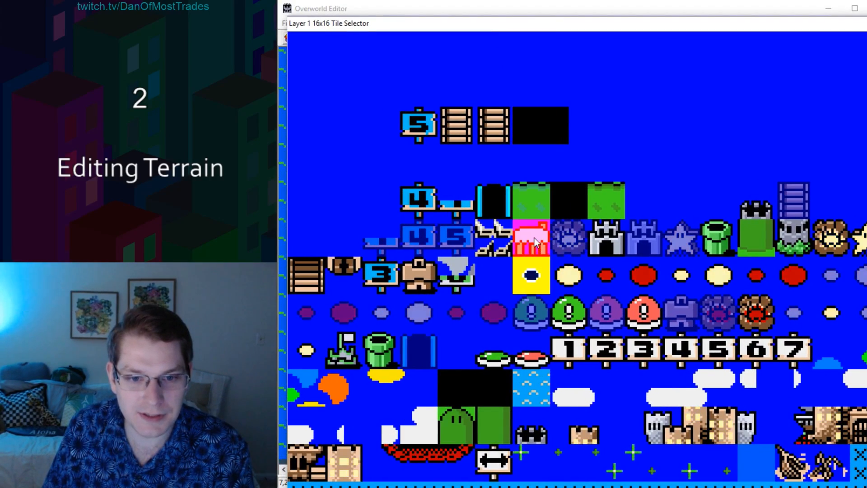
click(609, 237)
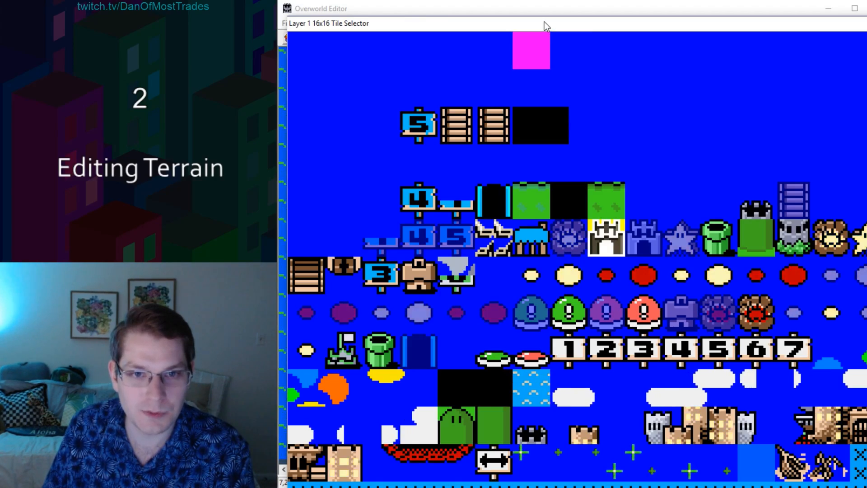
drag(544, 21, 592, 419)
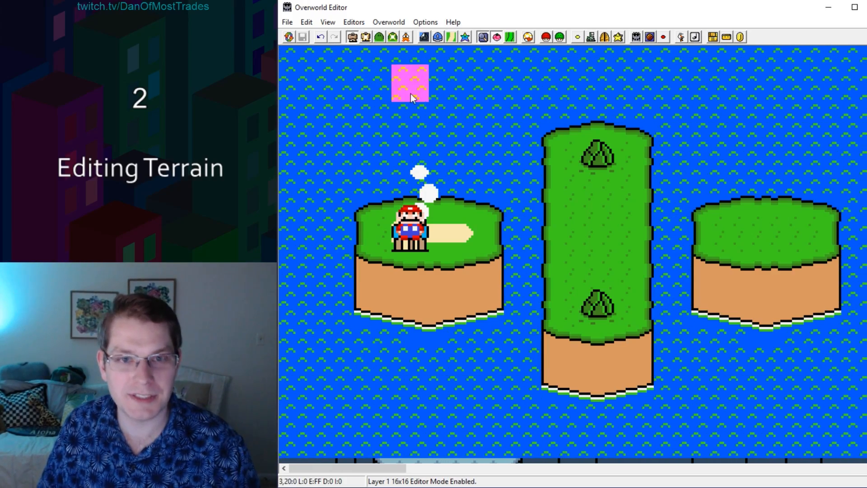
Step: Assign Level 105 to the house tile at Mario's starting position in its level tile settings
click(579, 39)
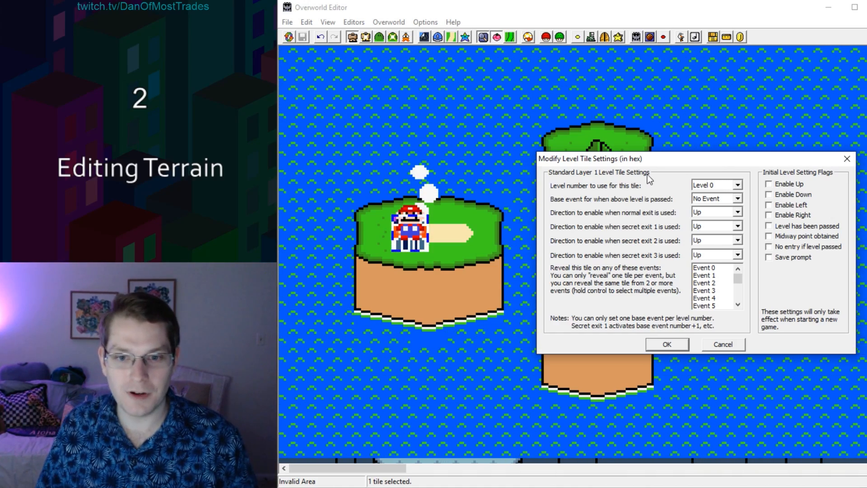
click(737, 185)
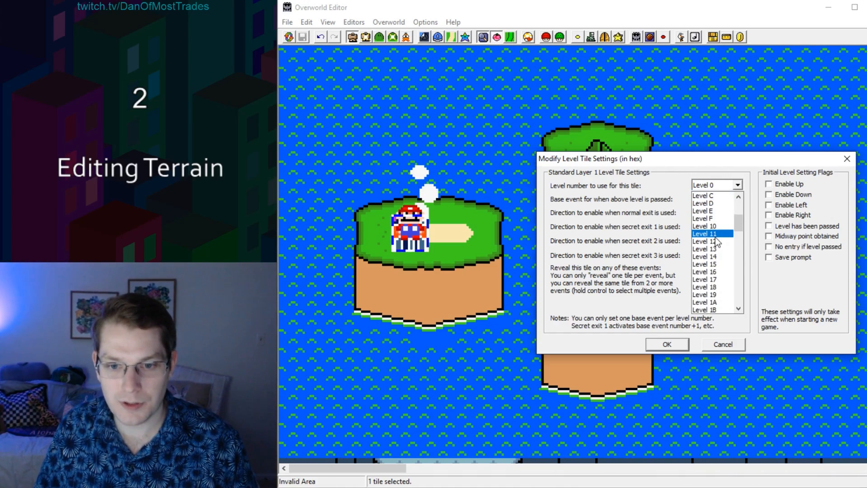
scroll(716, 242, down, 3)
scroll(737, 241, down, 1)
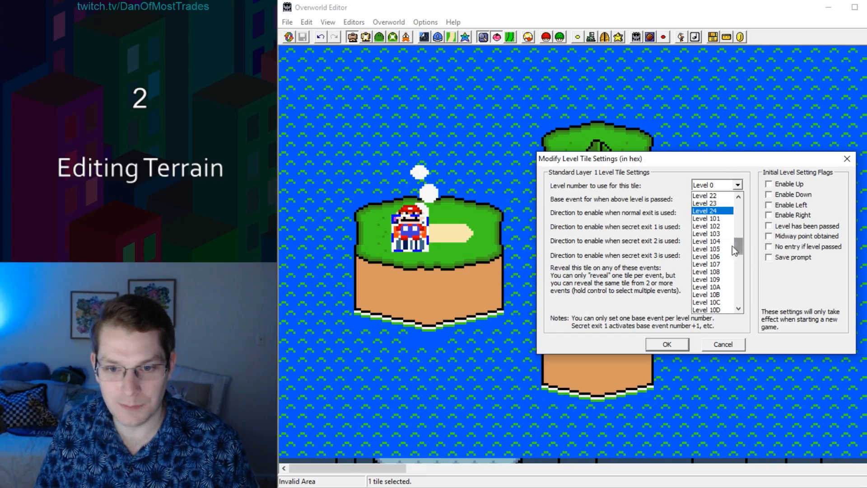
click(721, 248)
click(667, 343)
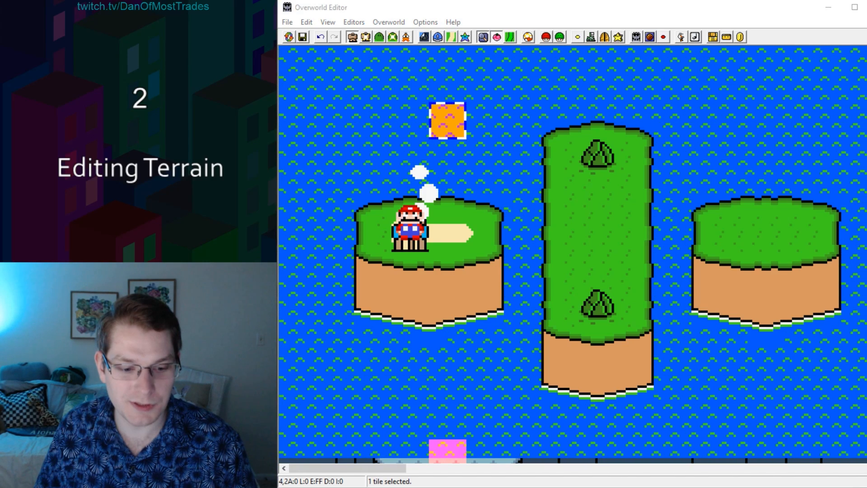
Step: Deselect the green bridge tiles between the left and middle islands, and close the 8x8 tile selector
key(alt+Tab)
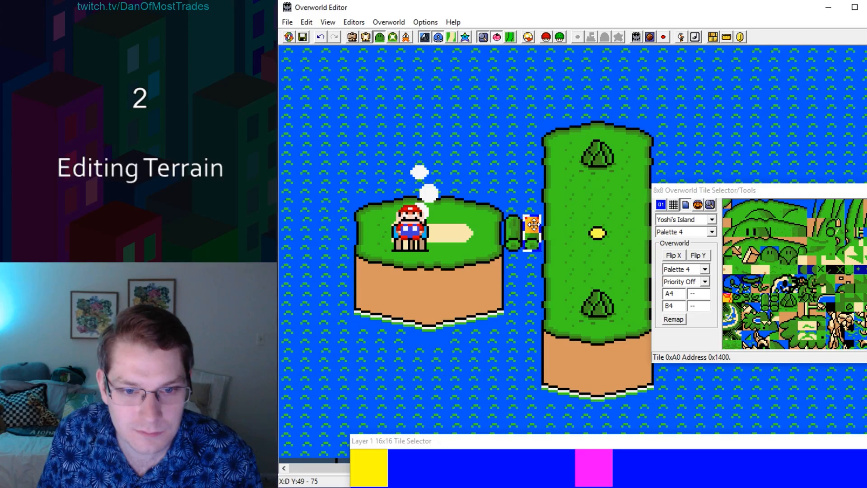
click(511, 161)
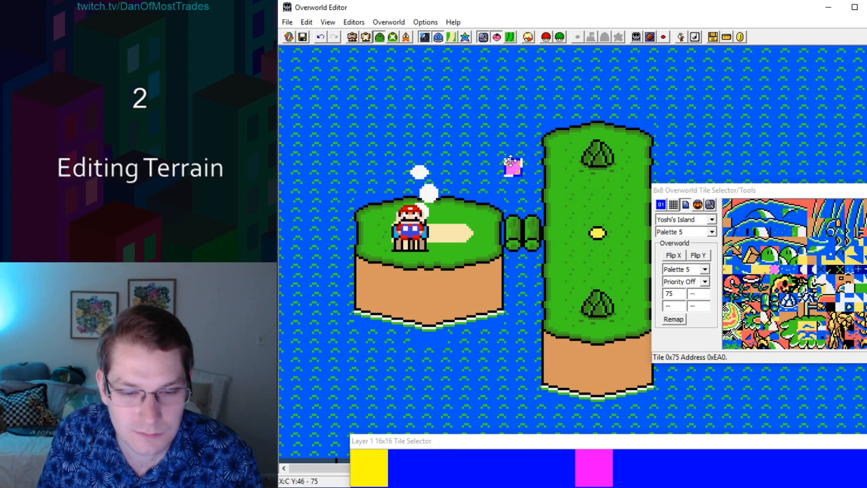
click(866, 191)
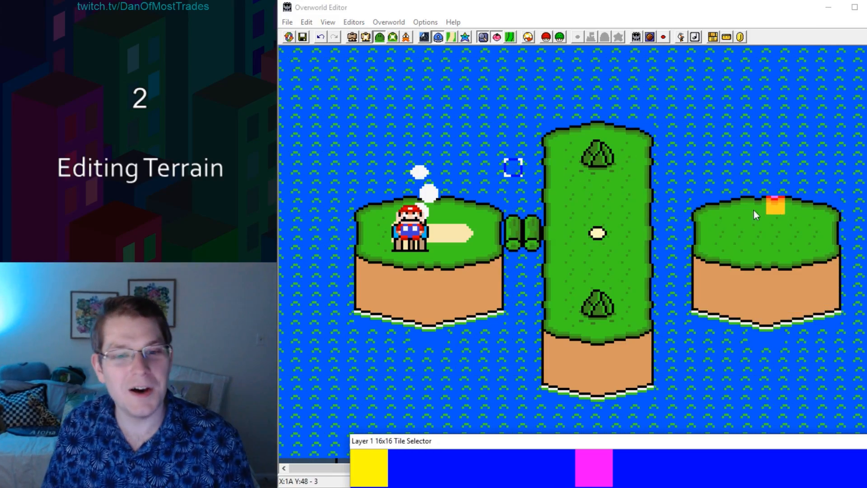
click(516, 168)
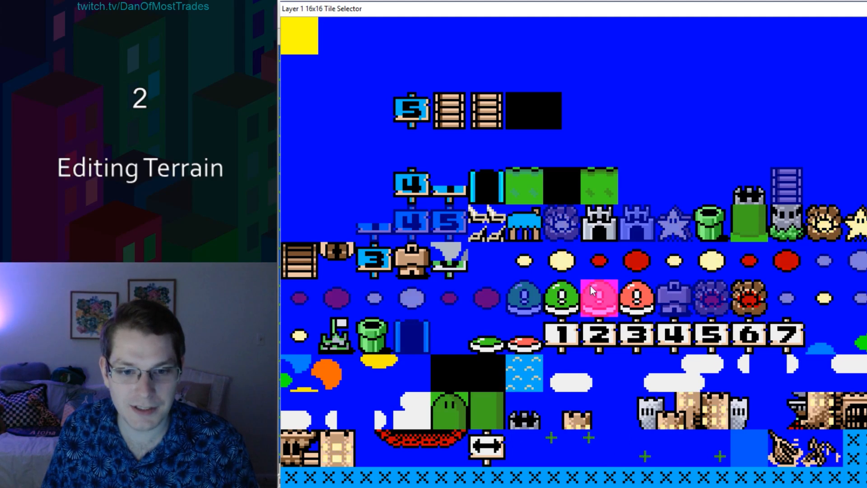
Step: Examine the level and path tiles in the Layer 1 selector with the path and level markings shown and hidden
drag(476, 11, 479, 190)
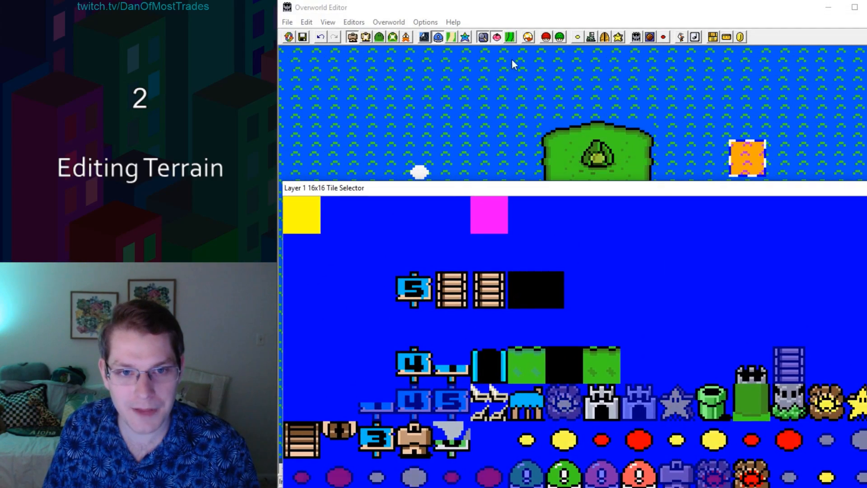
click(510, 38)
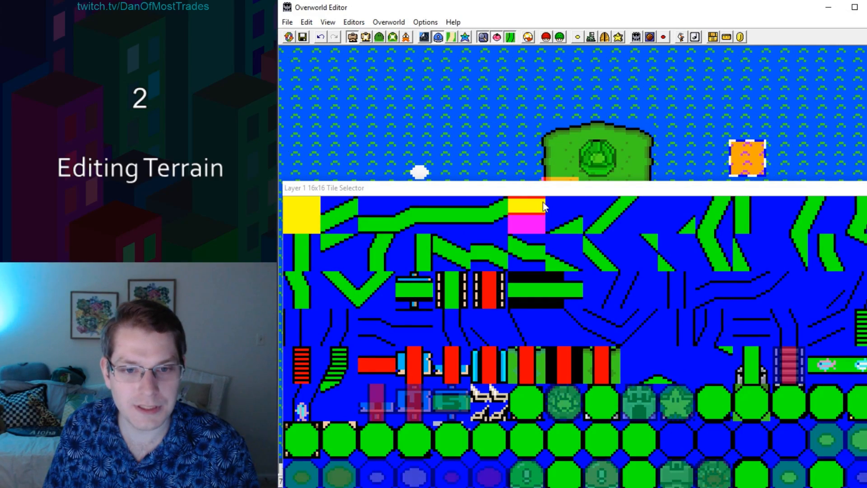
drag(537, 183, 529, 36)
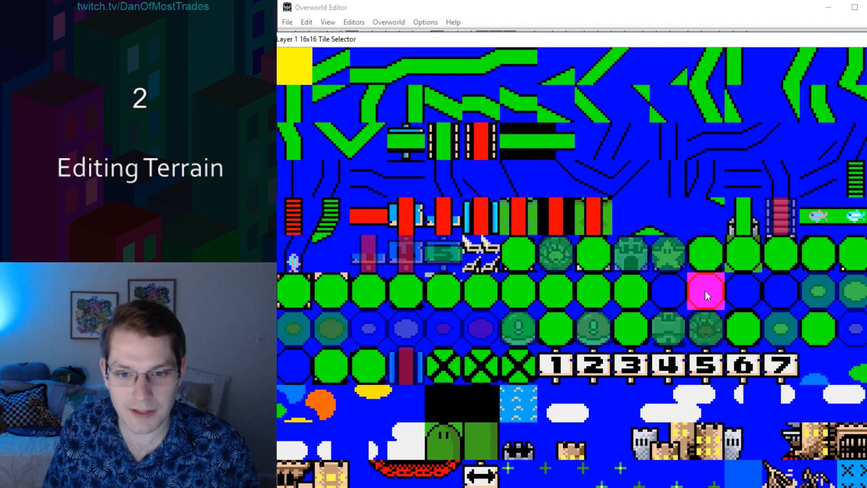
drag(494, 39, 500, 151)
click(511, 37)
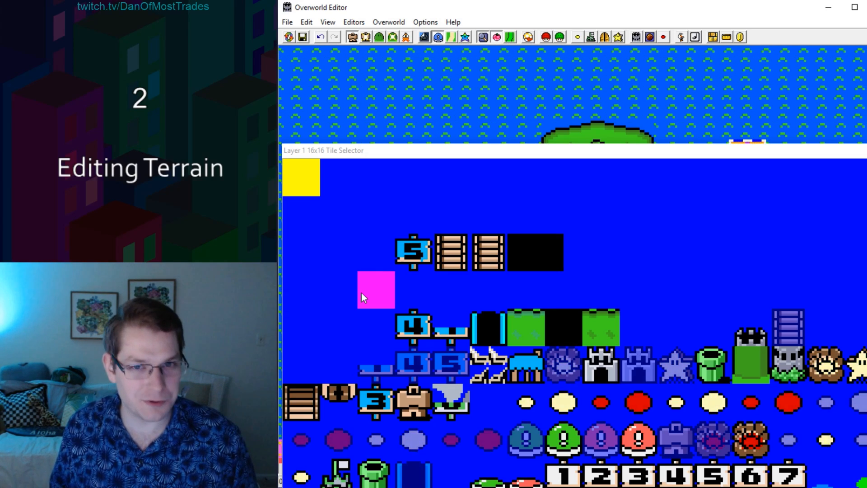
click(511, 38)
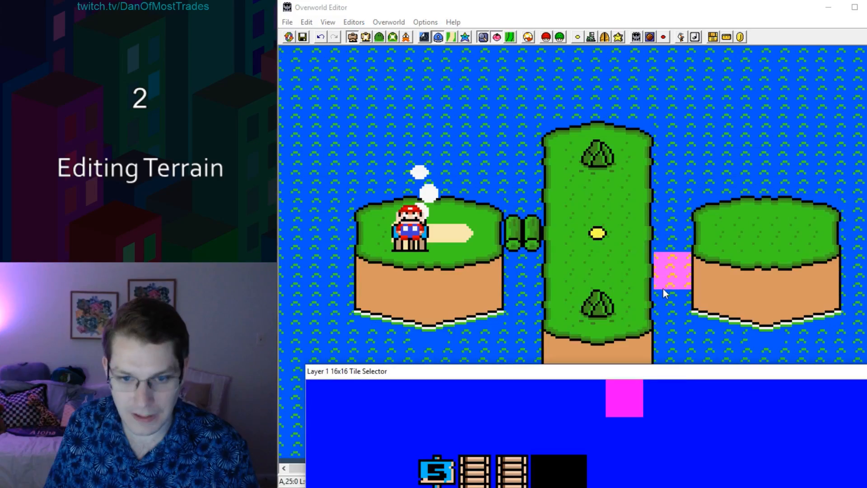
Step: Place small translucent yellow level dots on both hills and the right island, and a large red level dot at the middle island's center
click(599, 309)
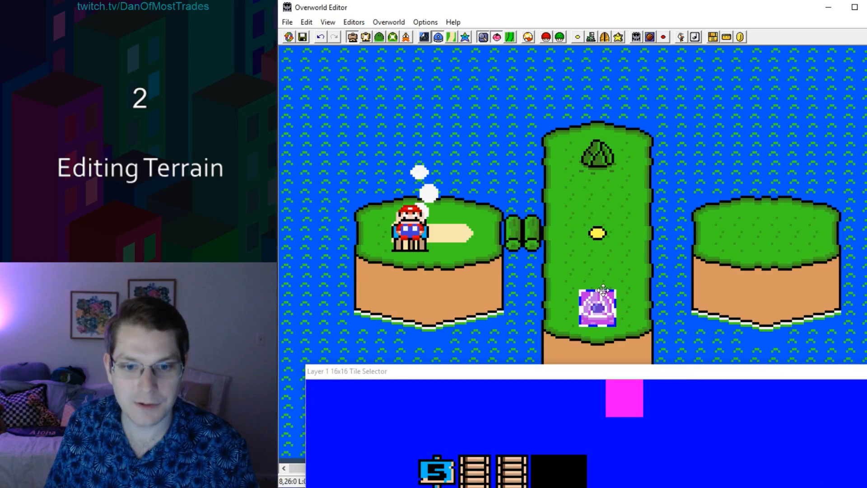
click(603, 161)
click(776, 229)
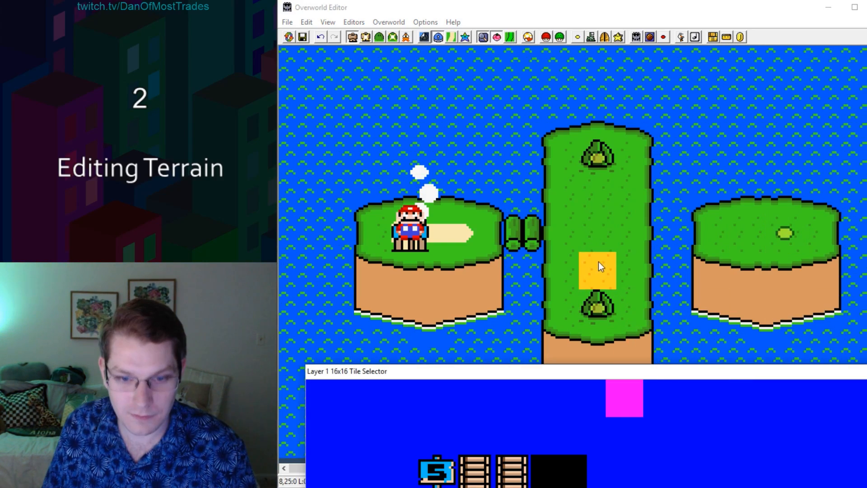
right_click(598, 234)
click(708, 155)
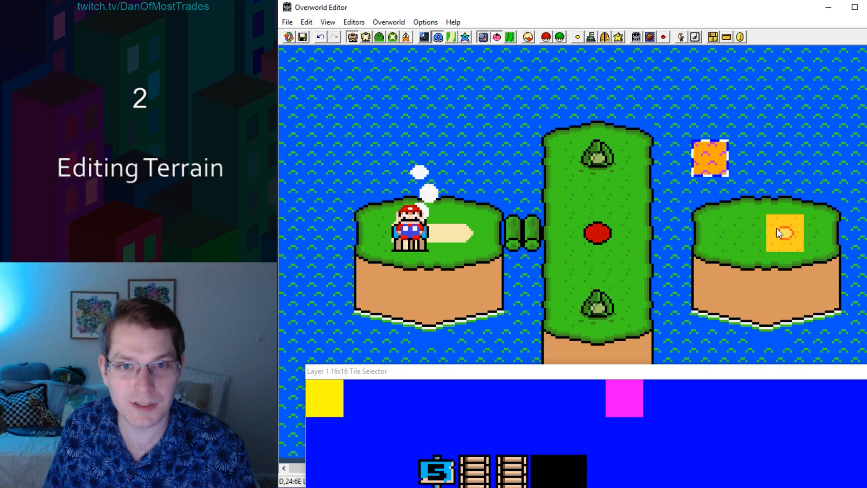
drag(705, 159, 701, 121)
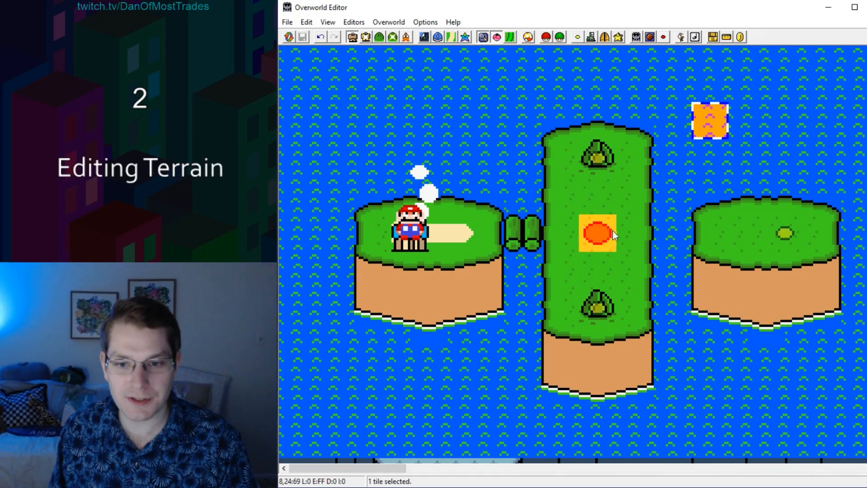
Step: Set the red level tile to Level 1 and base Event 1, with the normal exit enabling Right and secret exit 2 enabling Down
click(604, 235)
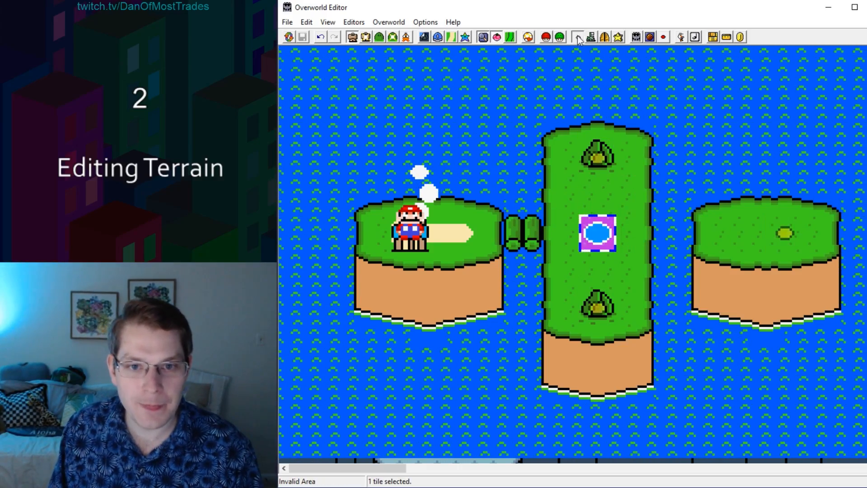
click(578, 37)
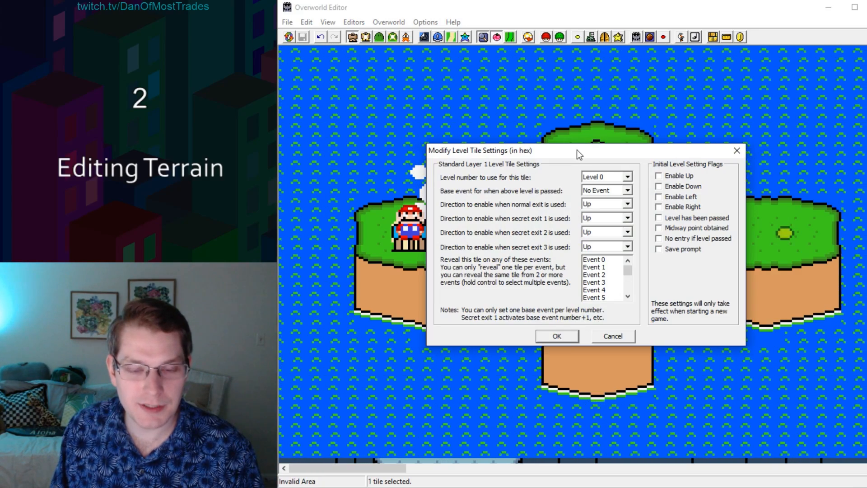
click(628, 177)
click(606, 195)
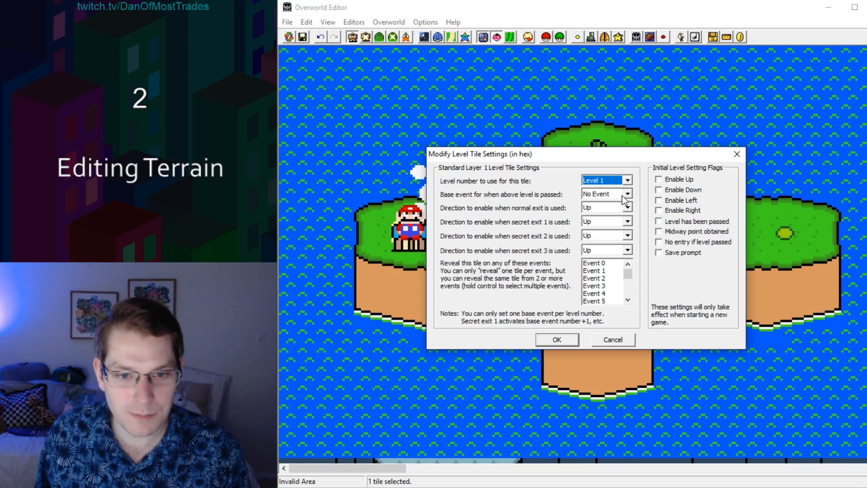
click(613, 220)
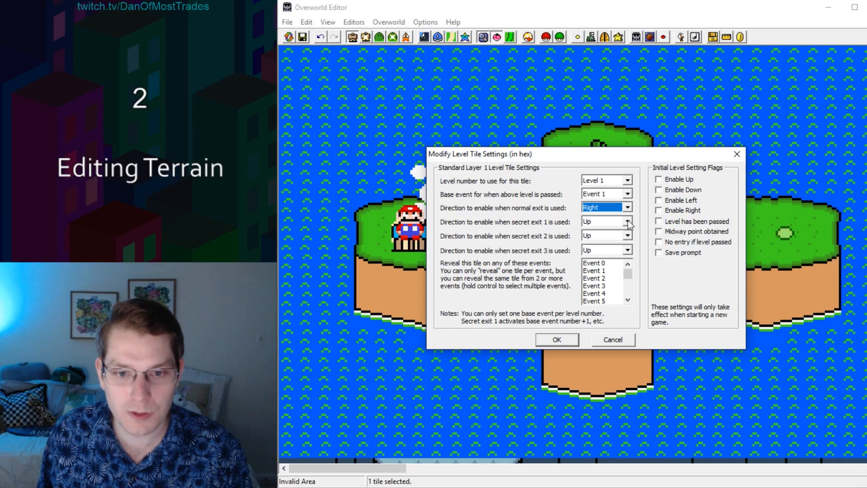
click(628, 235)
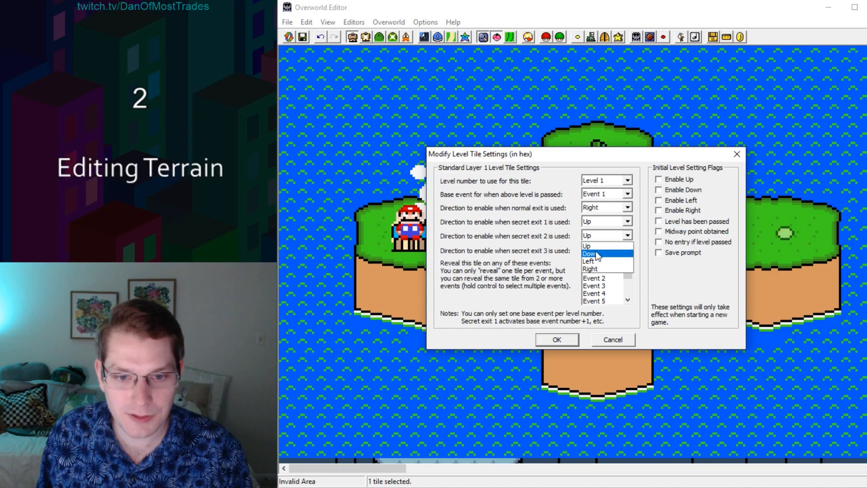
click(596, 253)
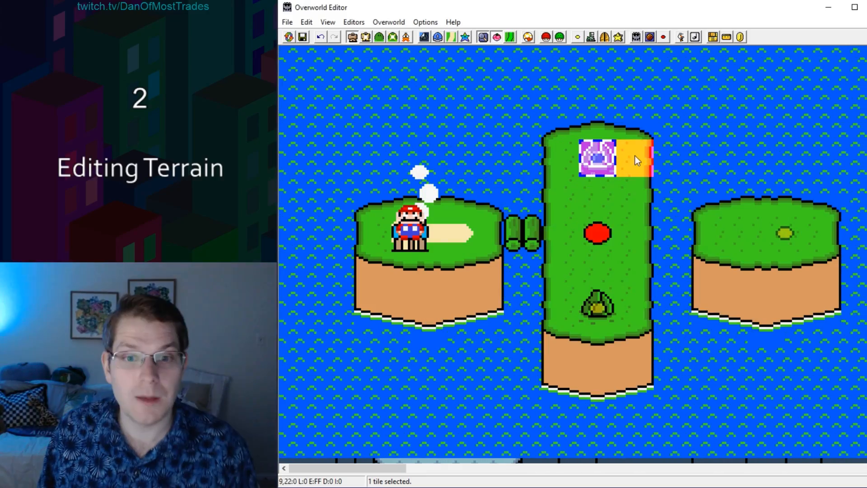
Step: Assign Level 2 to the level tile on the middle island's upper hill
click(578, 37)
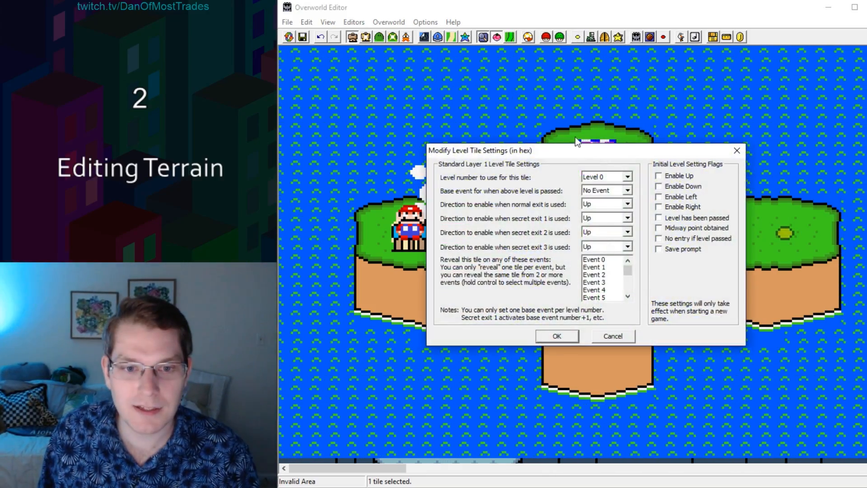
drag(569, 151, 577, 240)
click(610, 266)
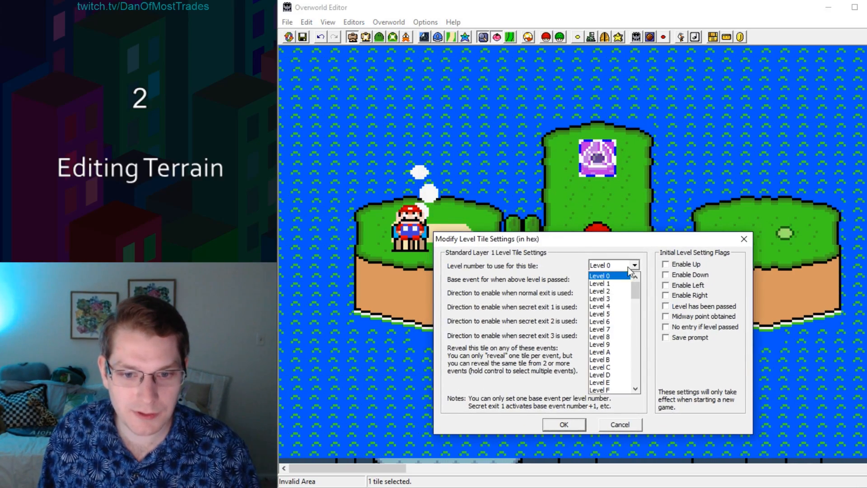
click(607, 291)
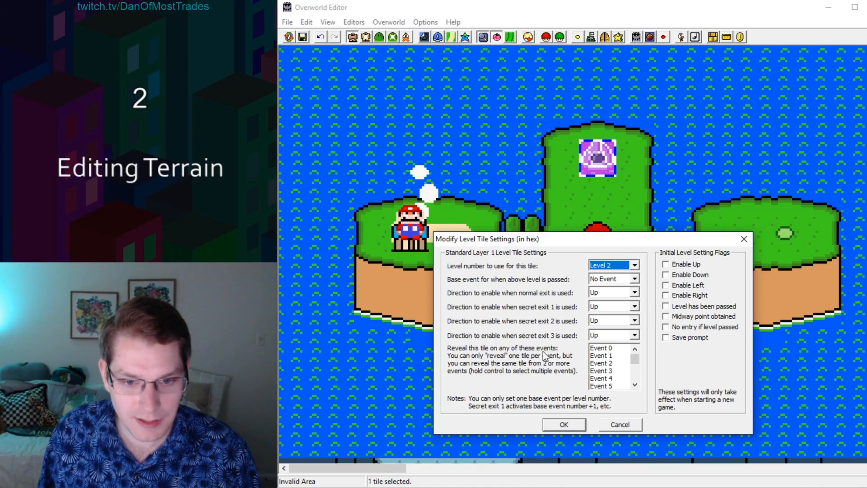
drag(604, 236, 630, 278)
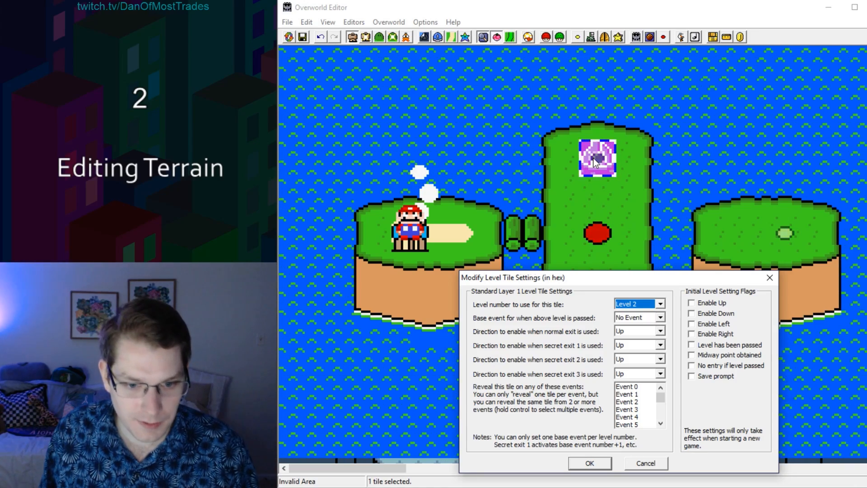
Step: Reveal the upper hill's tile on Event 2 with a save prompt, and give it base Event 4 with the normal exit enabling Down
click(630, 402)
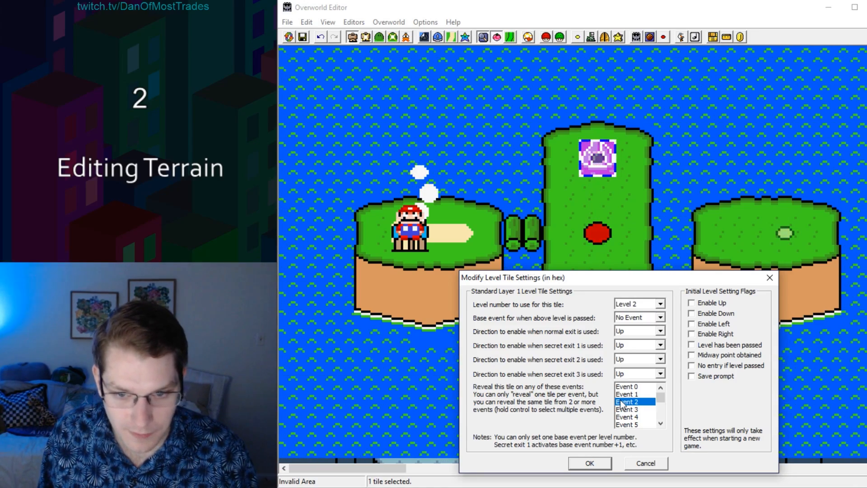
click(692, 376)
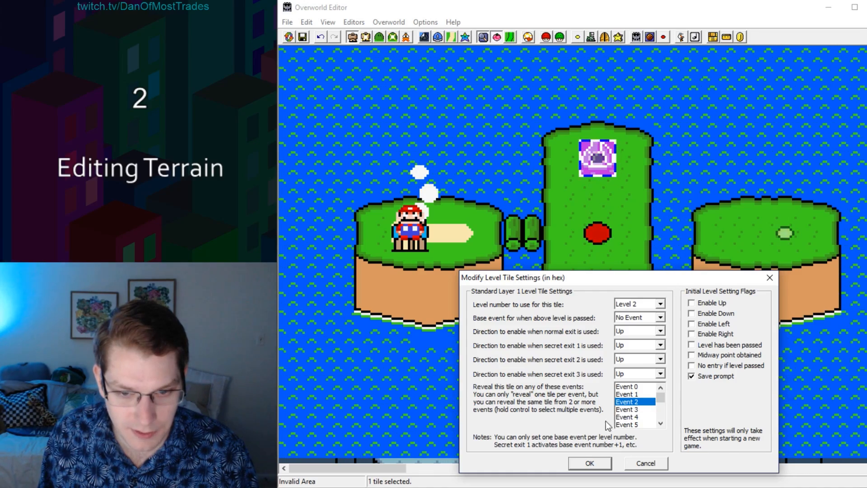
click(655, 316)
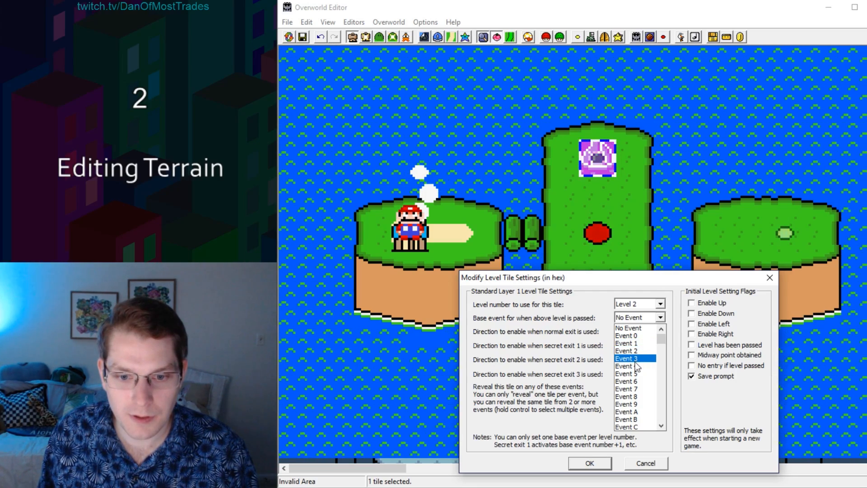
click(633, 366)
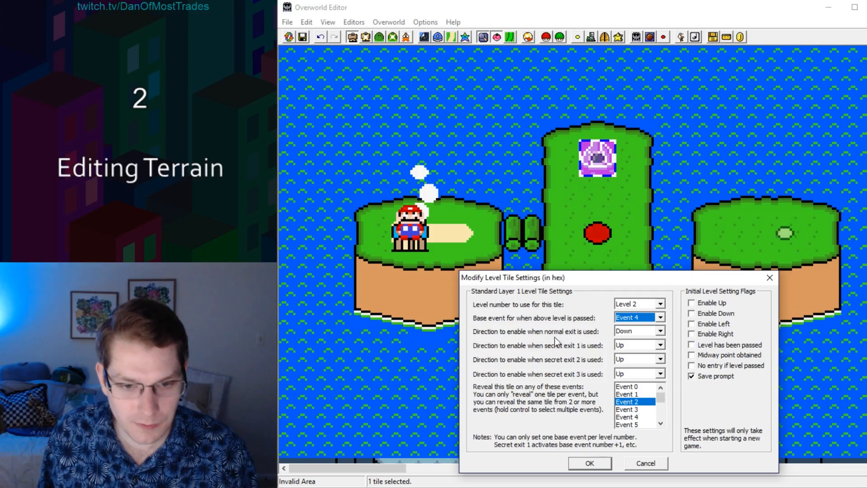
click(590, 463)
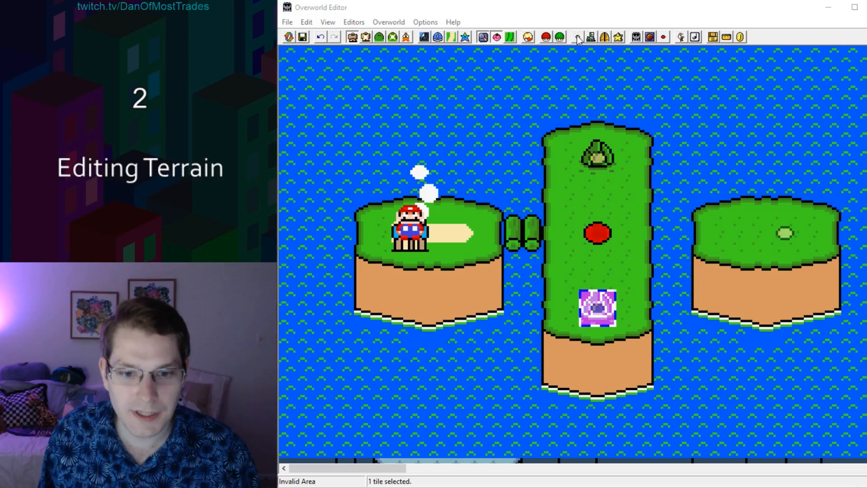
Step: Make the lower hill's level tile reveal on Event 3, with the save prompt enabled and base Event 5
click(578, 36)
drag(580, 151, 583, 384)
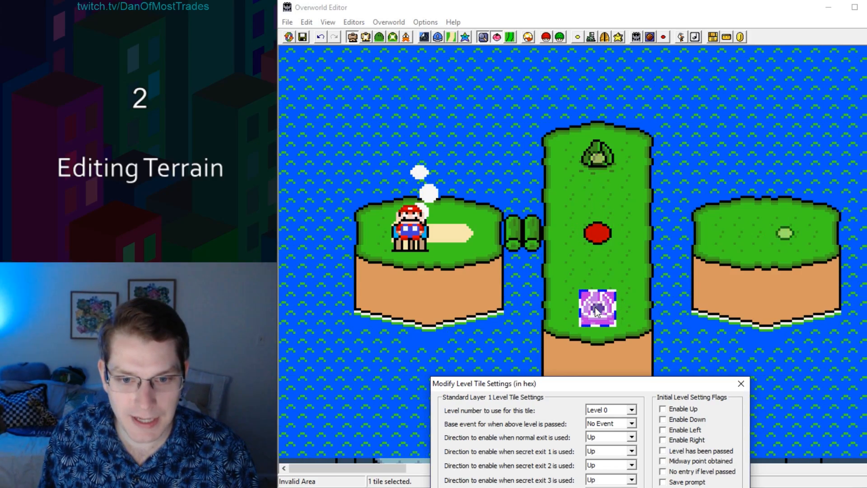
drag(597, 383, 600, 276)
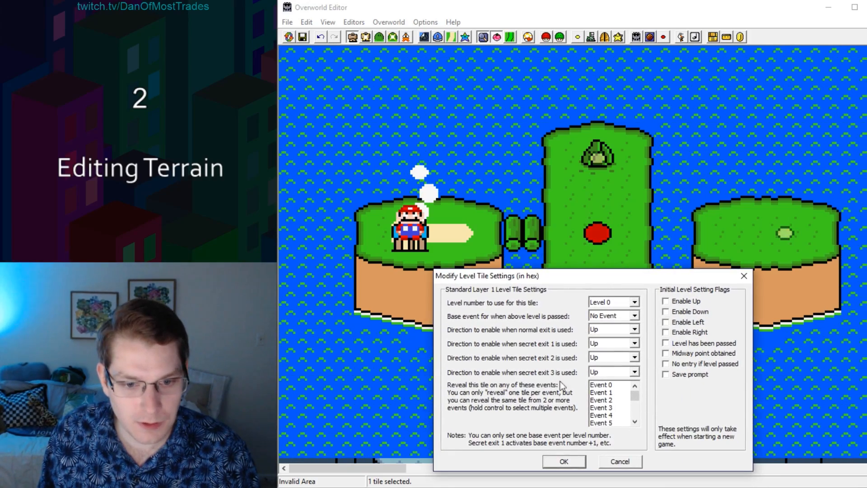
click(600, 408)
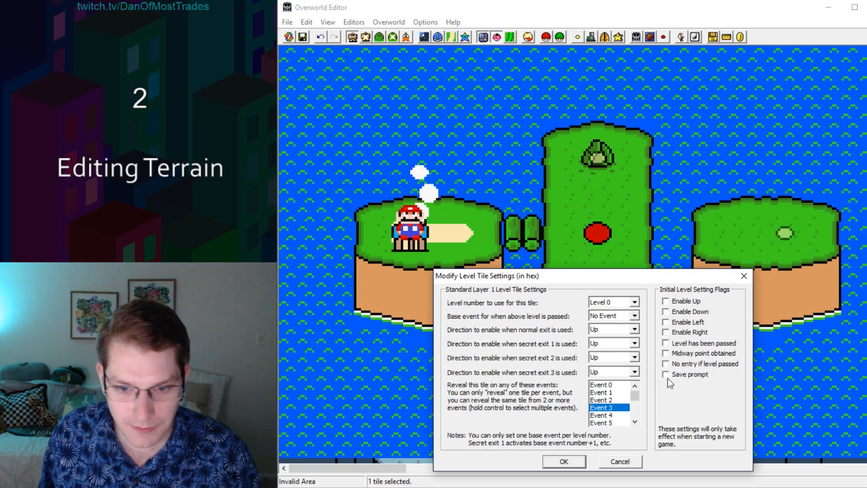
click(666, 375)
click(635, 315)
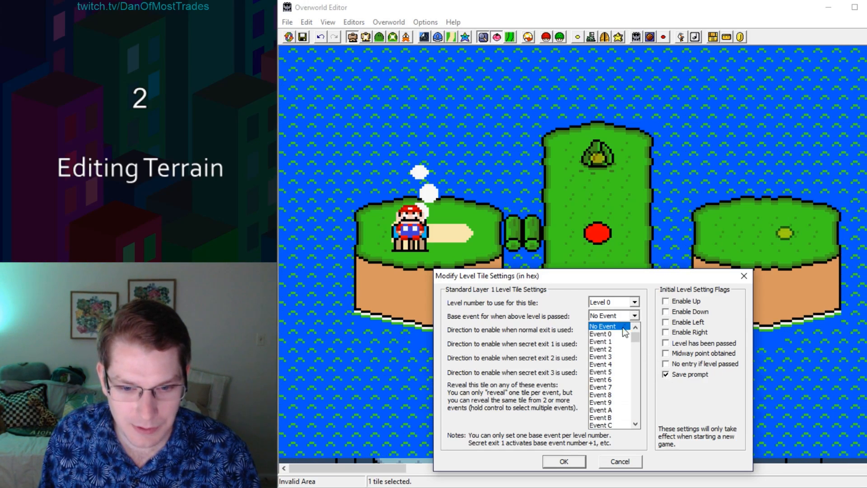
click(611, 373)
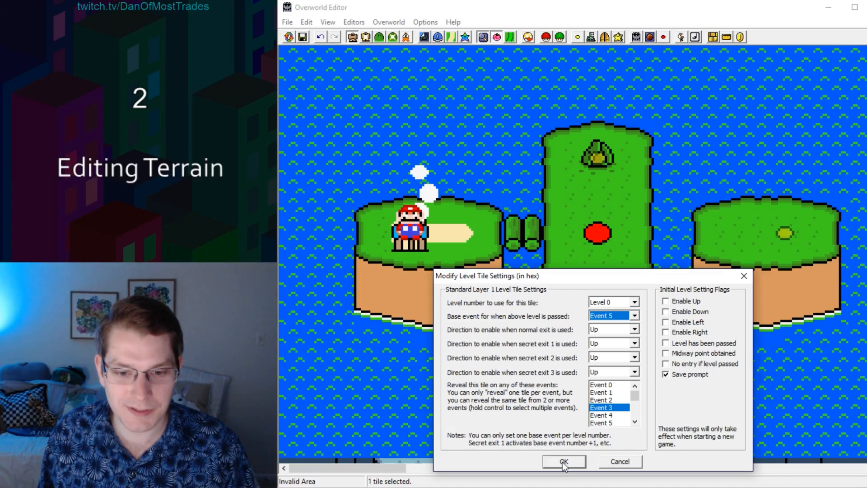
click(564, 461)
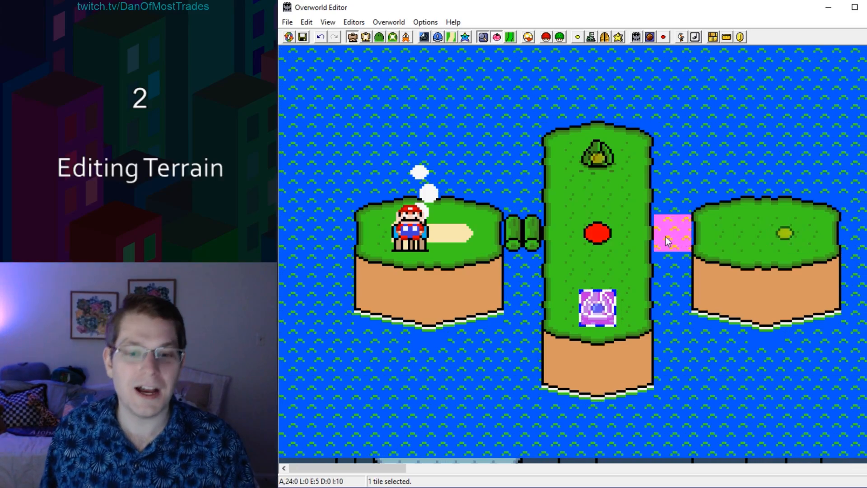
Step: Review the base event and exit directions of the red level tile on the middle island
drag(597, 307, 600, 236)
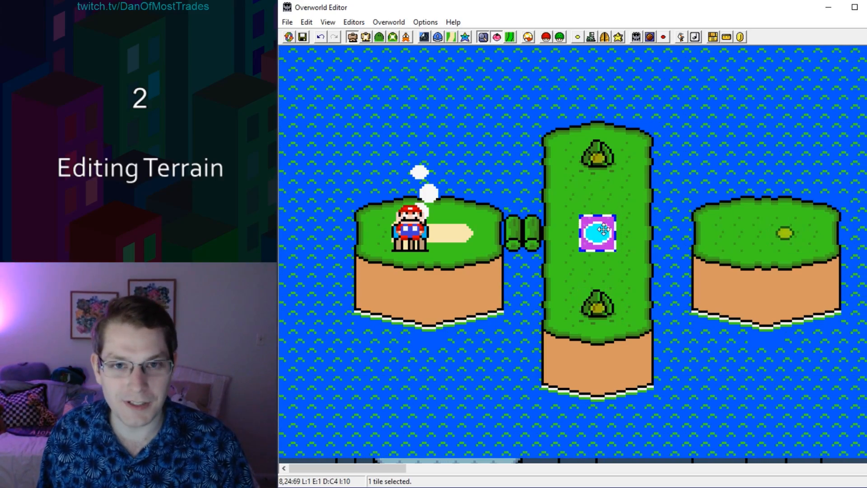
click(576, 40)
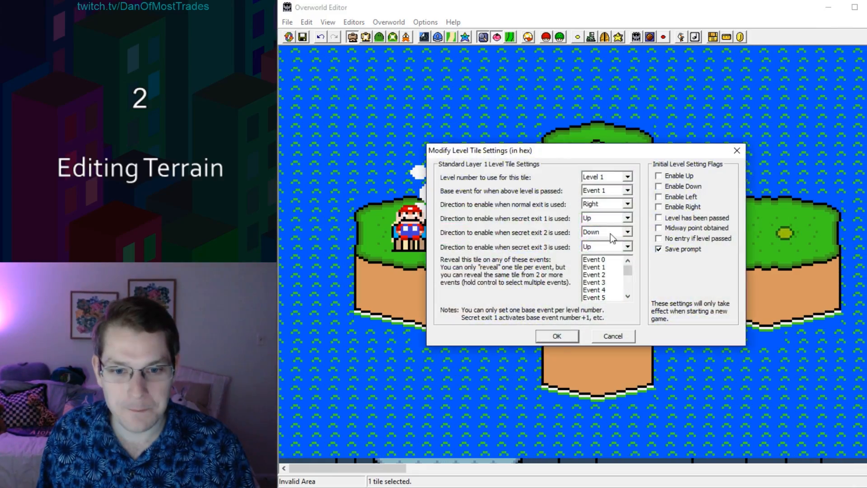
drag(606, 153, 628, 306)
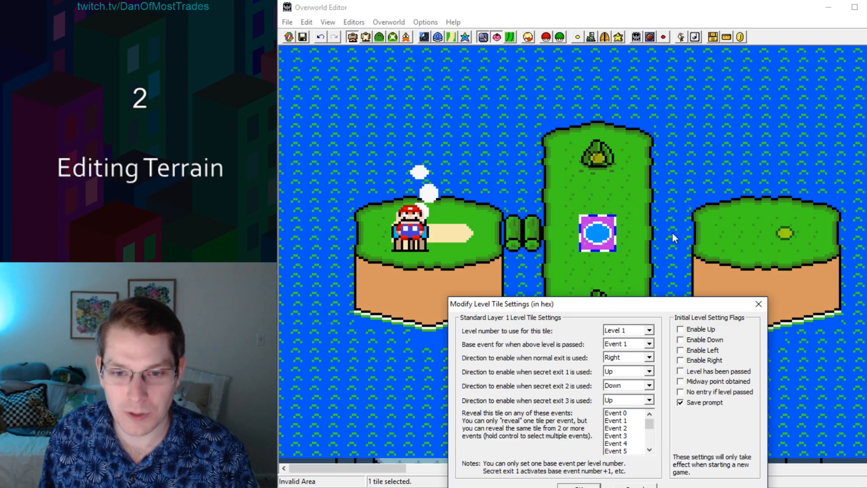
click(579, 486)
Step: Set the right island's level tile to be revealed on Event 1
click(787, 235)
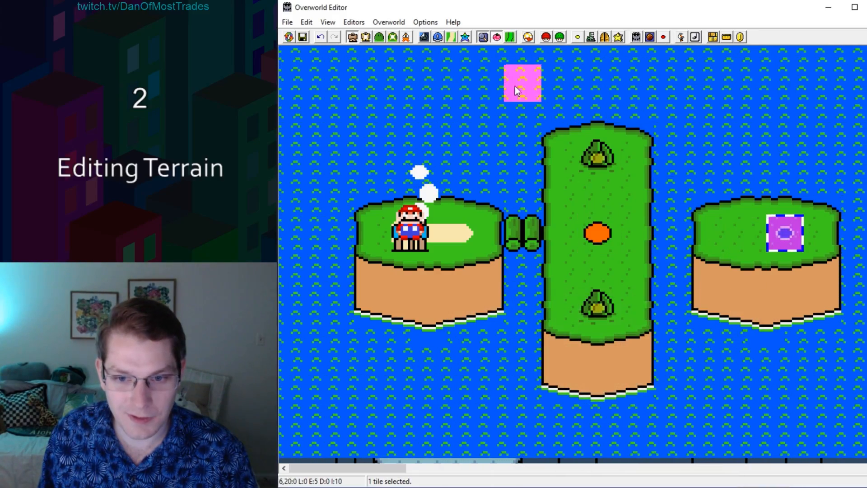
click(577, 37)
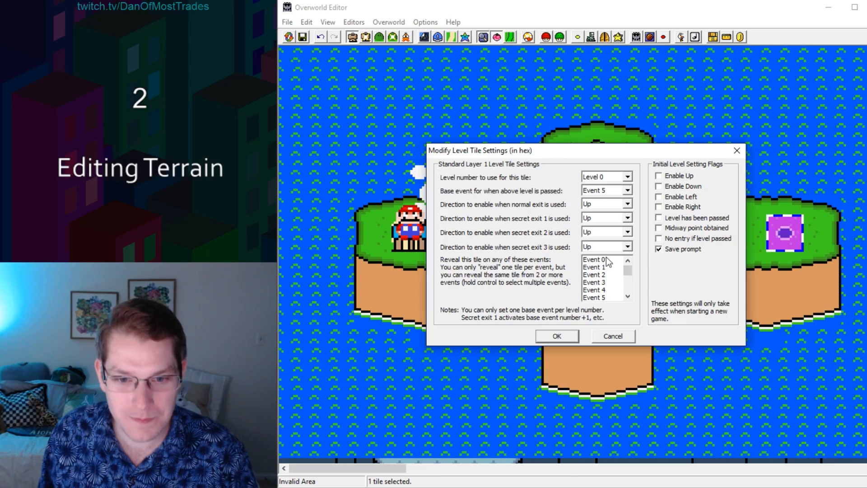
click(597, 267)
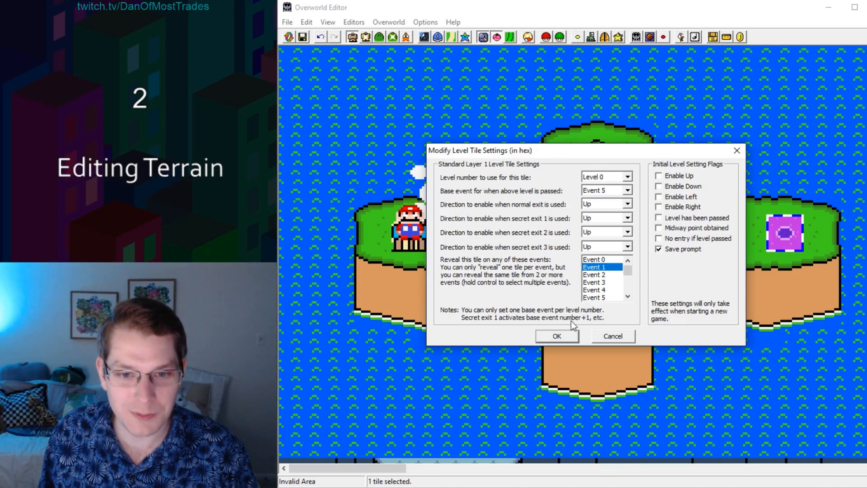
click(562, 340)
Step: Check the level number and event settings of the upper hill's tile
click(604, 146)
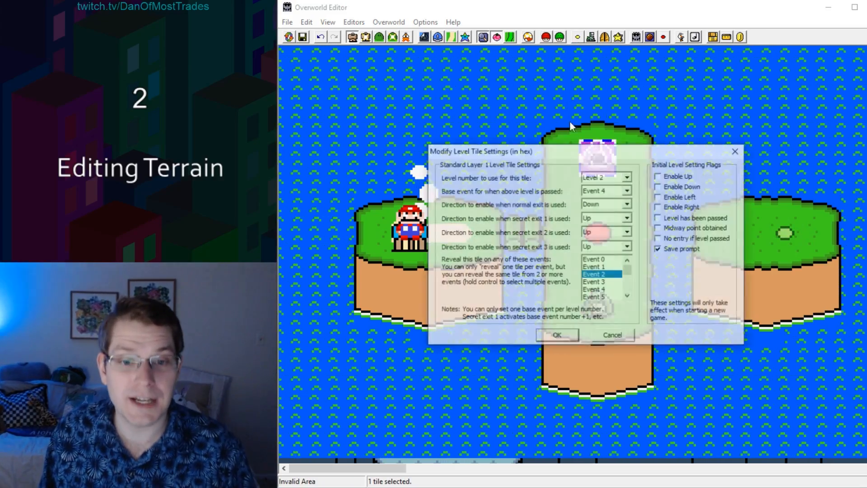
click(578, 37)
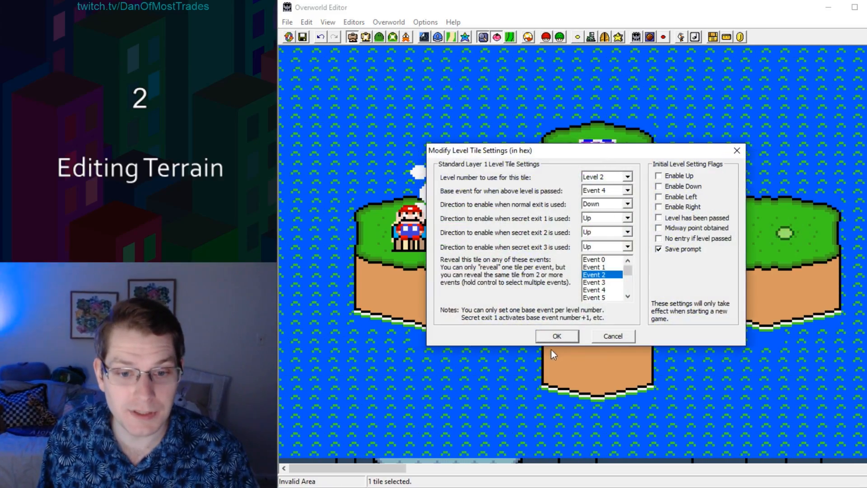
click(557, 336)
Step: Assign Level 3 to the level tile on the middle island's lower hill
click(592, 307)
click(578, 37)
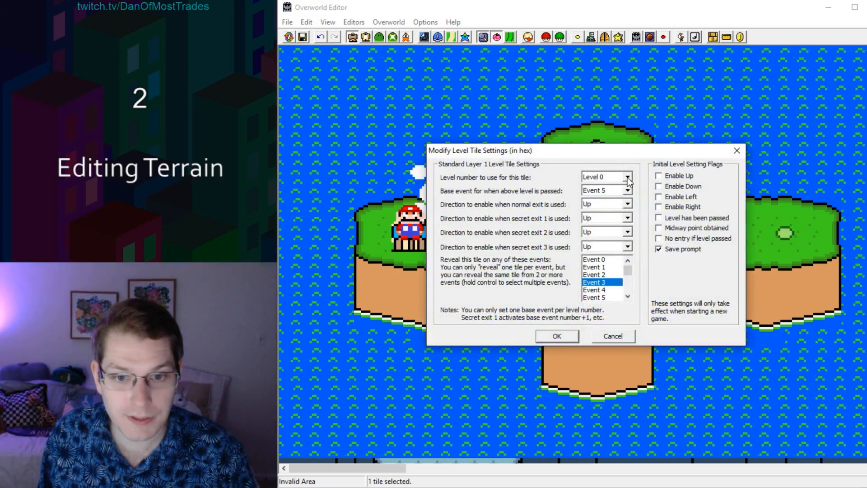
click(628, 177)
click(608, 199)
key(Return)
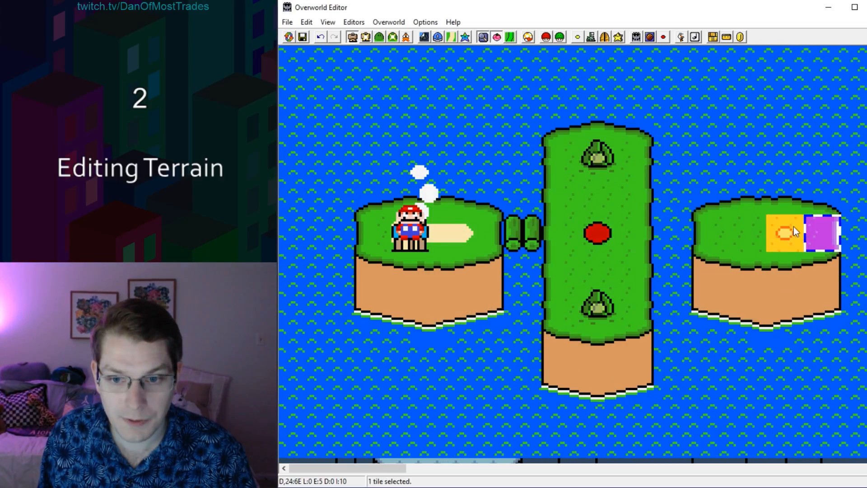
Step: Assign Level 5 to the right island's level tile and save the overworld to the ROM
click(792, 230)
click(577, 37)
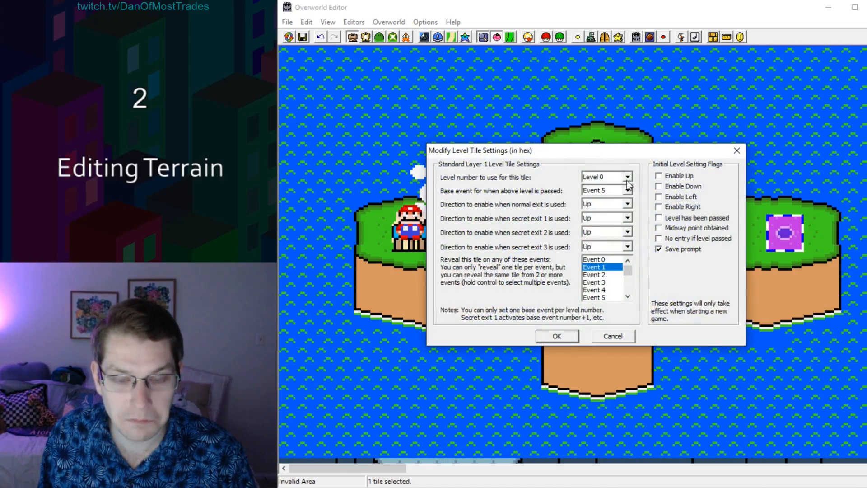
click(628, 178)
click(603, 227)
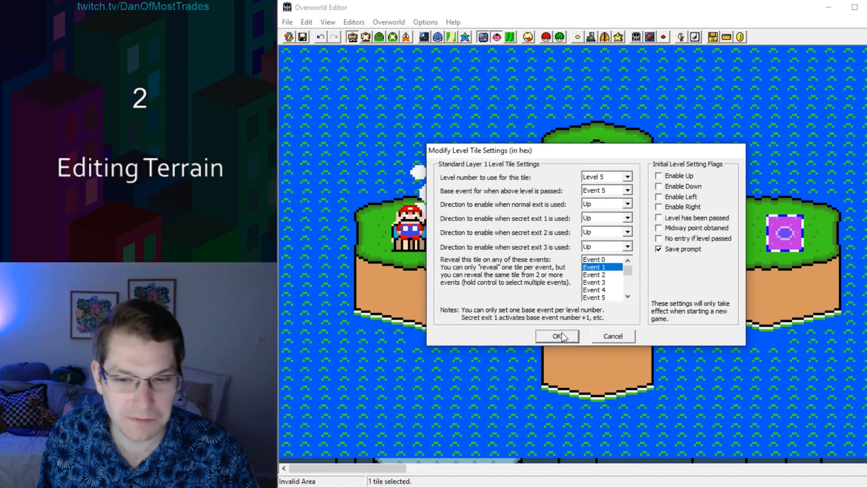
click(559, 336)
click(304, 37)
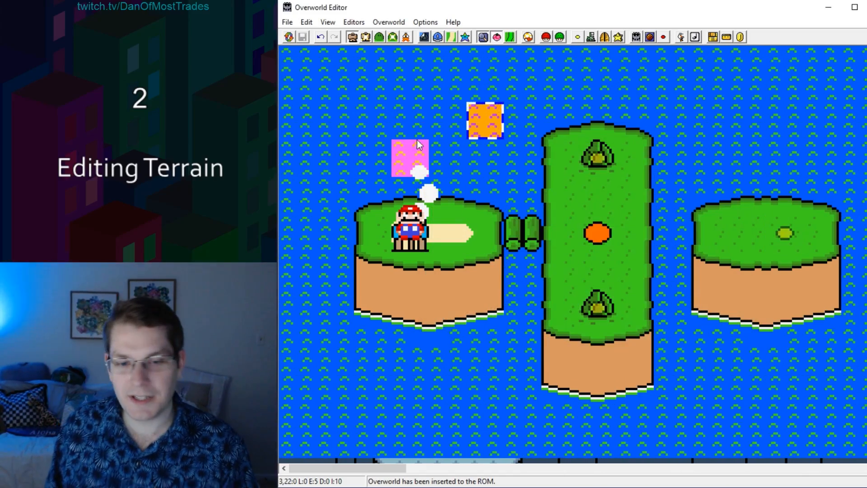
Step: Arrange Layer 2 path tiles into pointed path stubs in all four directions around the red level dot
key(F1)
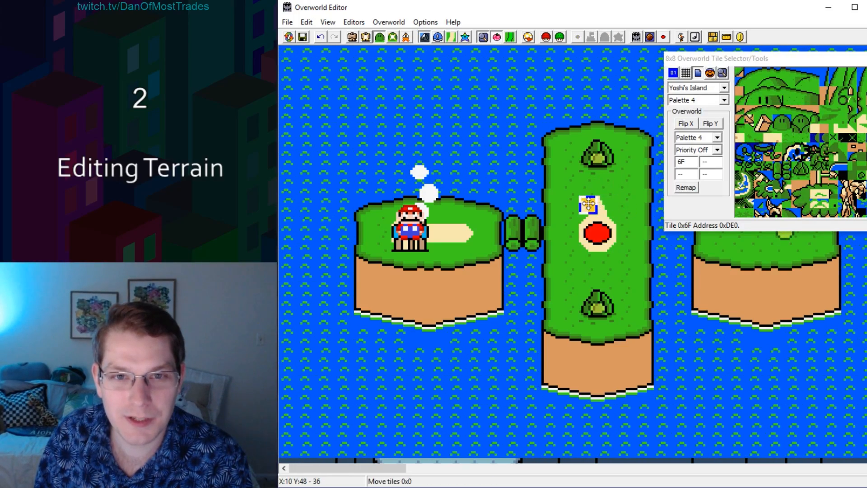
click(605, 206)
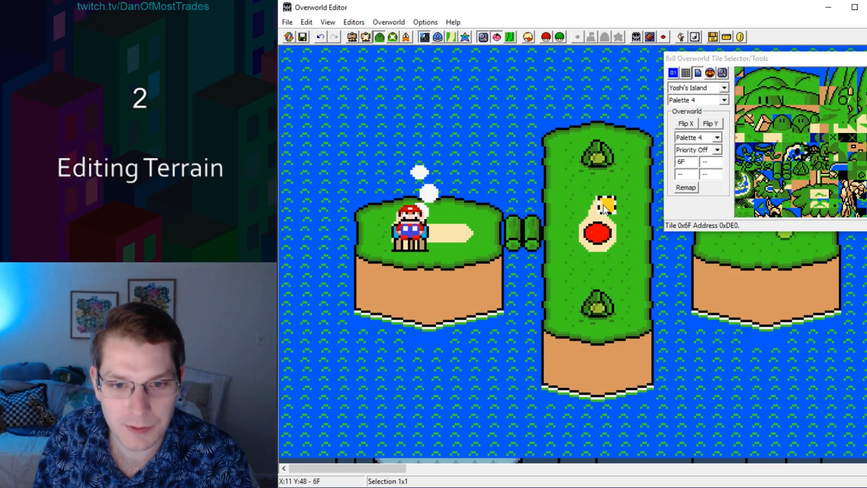
drag(604, 206, 589, 206)
right_click(590, 262)
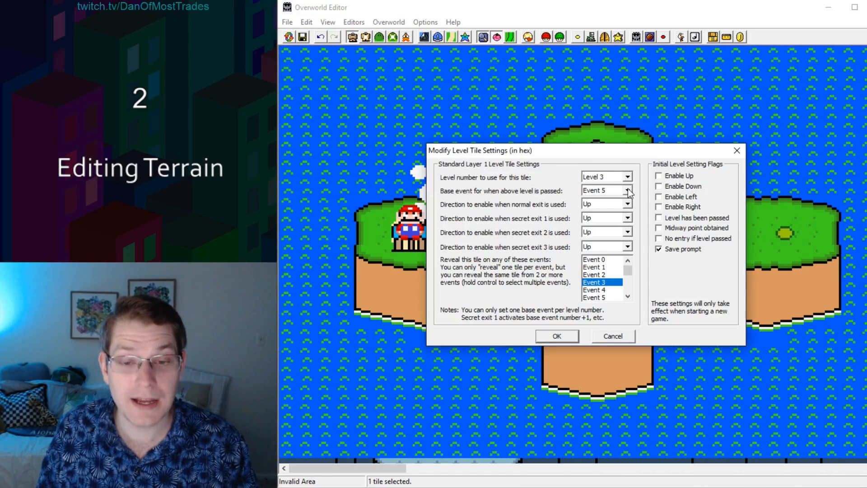
Step: Set the base event of the lower hill's Level 3 tile to Event 6
click(628, 191)
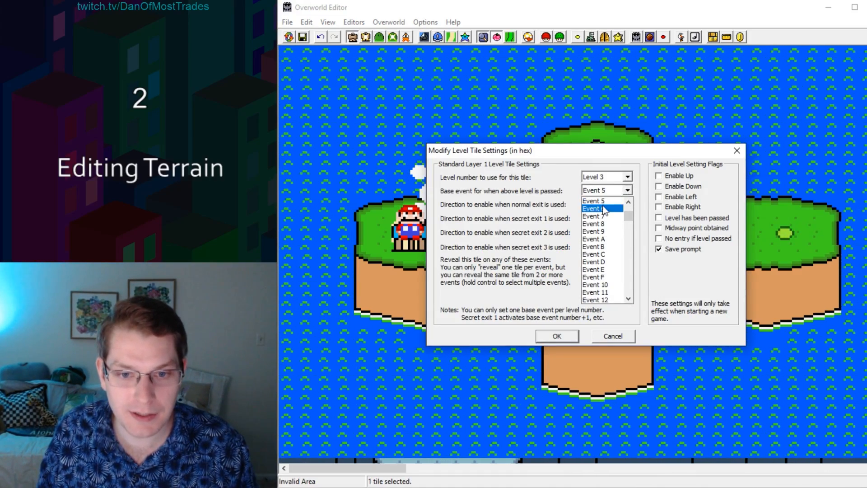
click(604, 208)
click(563, 335)
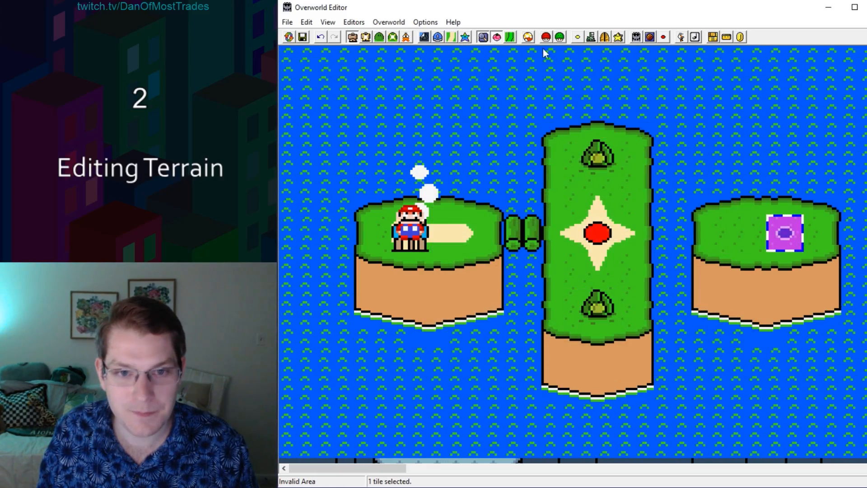
Step: Review the level tile settings of the Level 2 tile on the middle island's upper hill
right_click(597, 154)
click(559, 335)
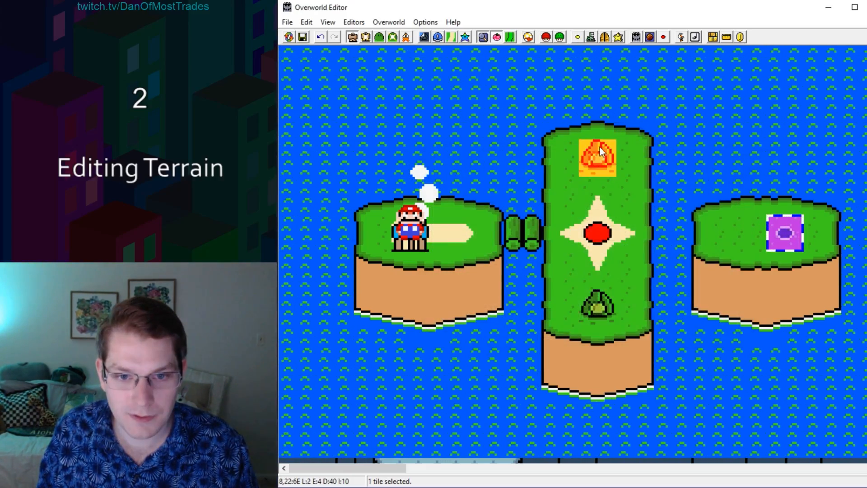
click(600, 149)
click(578, 38)
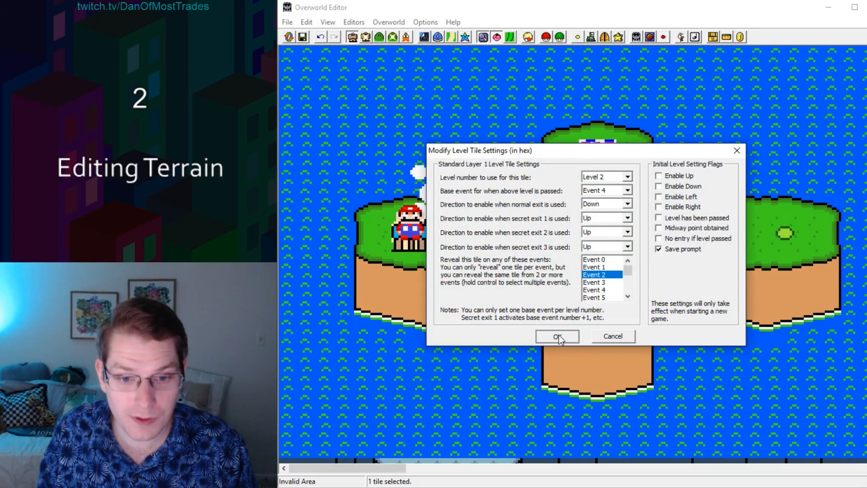
click(558, 336)
mouse_move(456, 193)
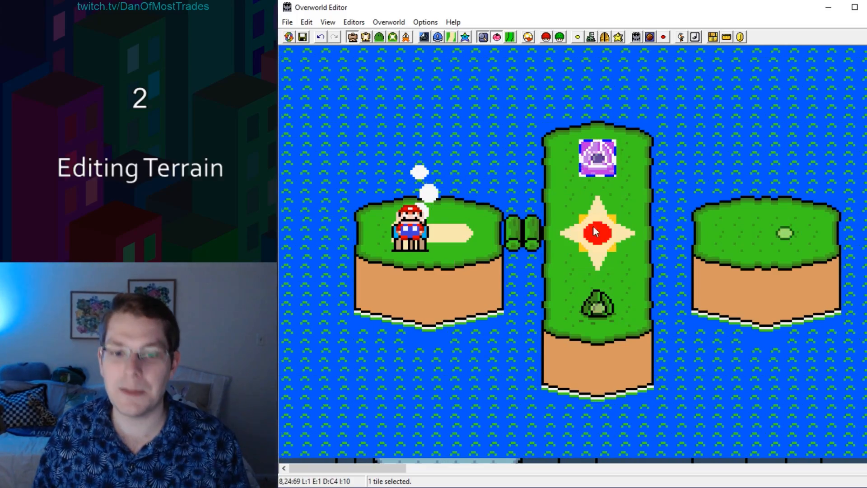
click(594, 231)
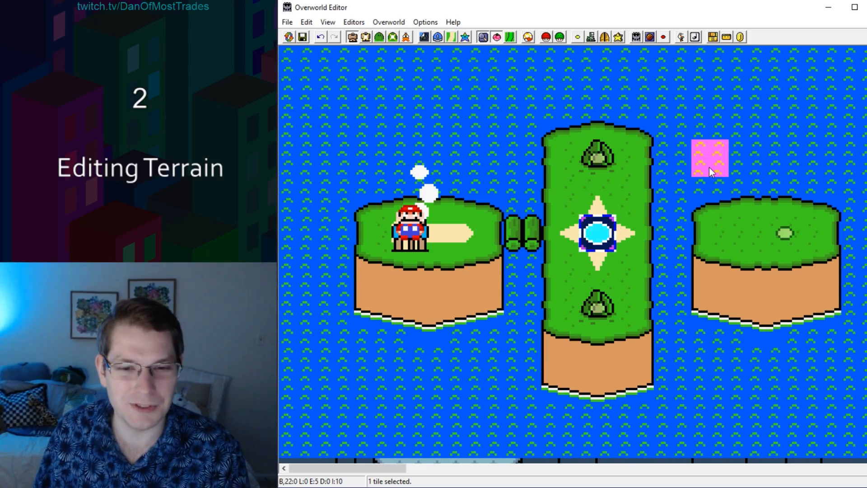
click(710, 171)
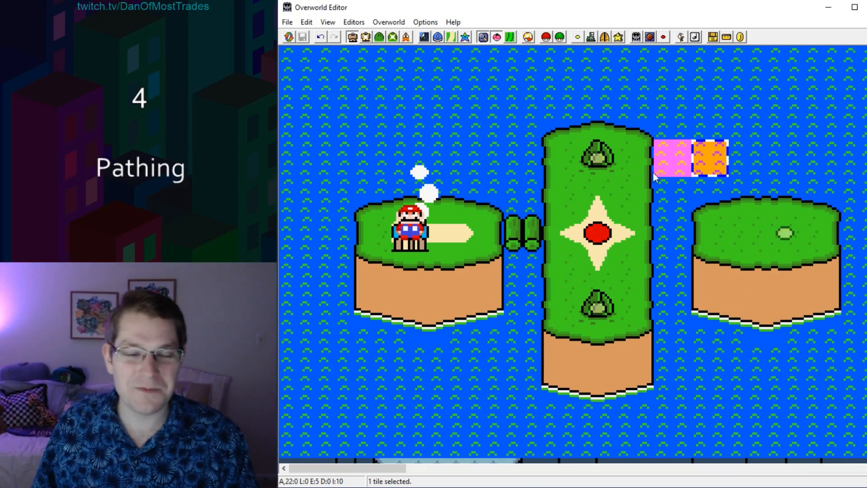
drag(655, 176, 429, 120)
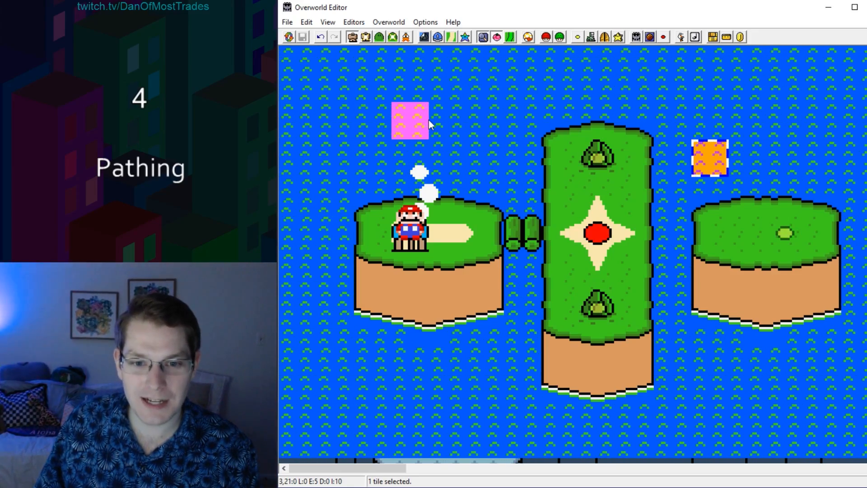
drag(430, 120, 449, 126)
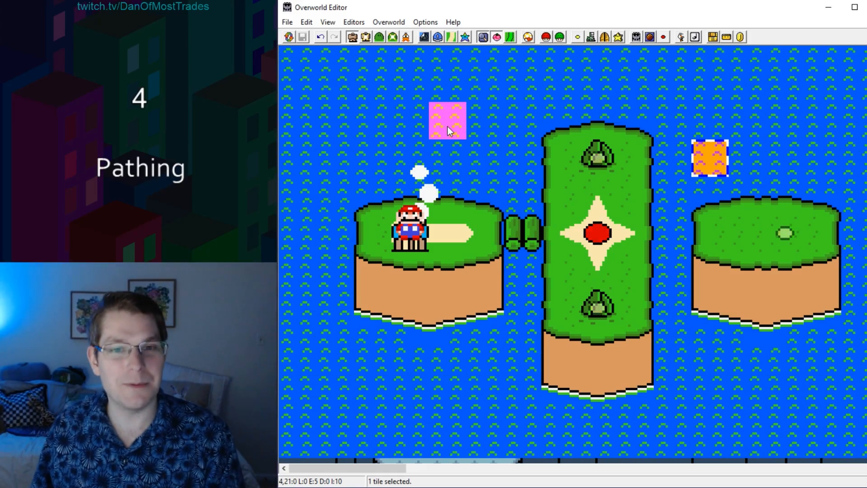
drag(449, 123, 350, 43)
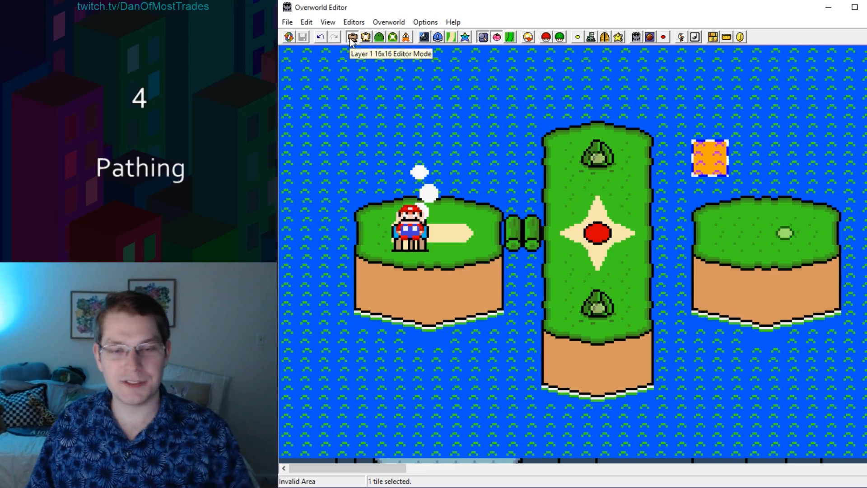
Step: Display the Layer 1 Mario paths and lay straight horizontal path tiles from Mario's start tile across the bridge to the central level dot
click(511, 38)
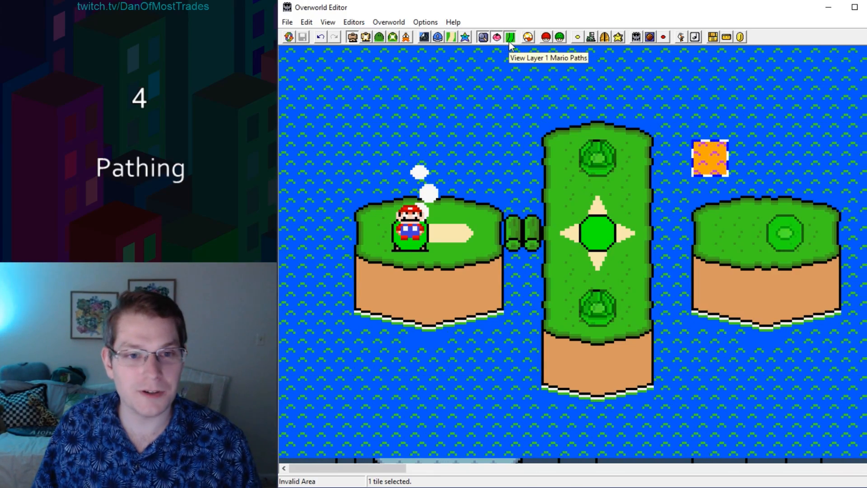
click(437, 38)
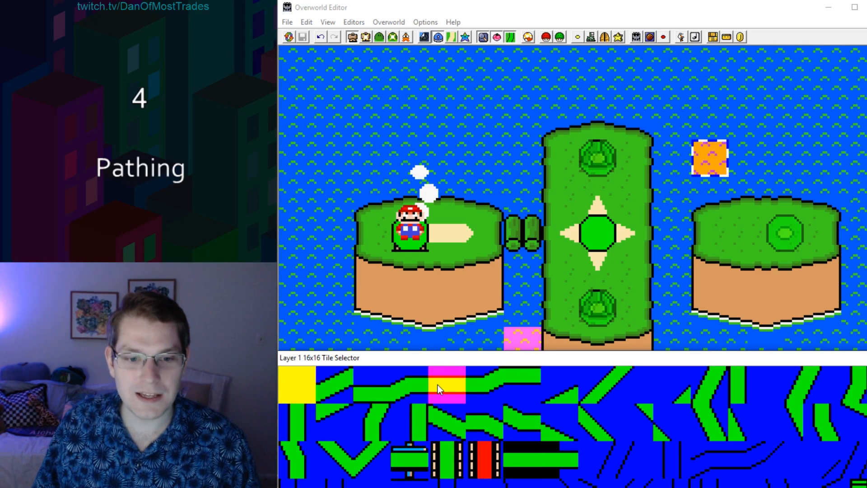
click(438, 385)
click(451, 242)
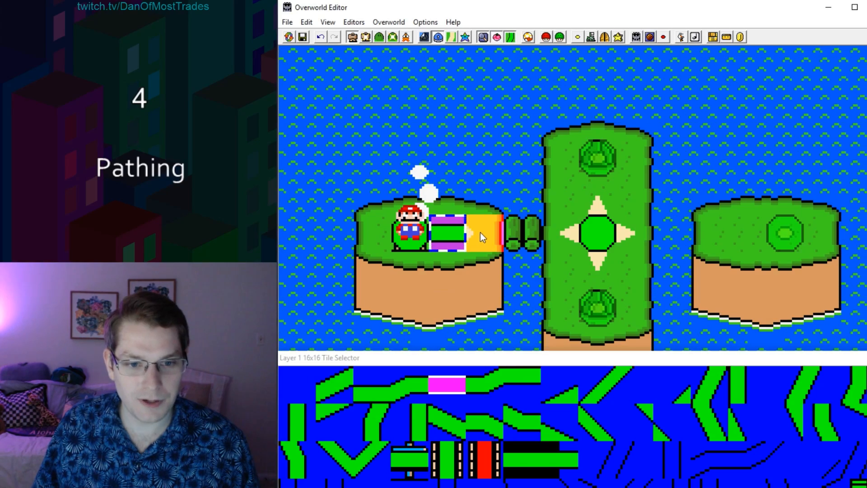
drag(480, 233, 562, 232)
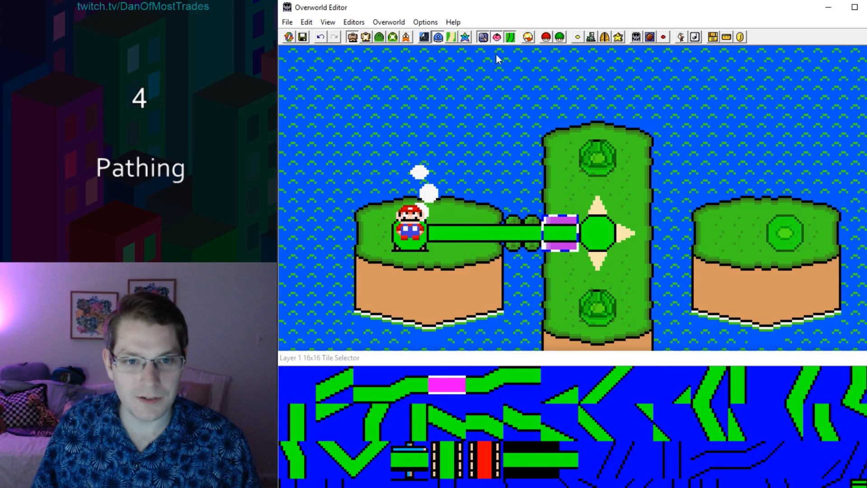
click(510, 37)
click(510, 38)
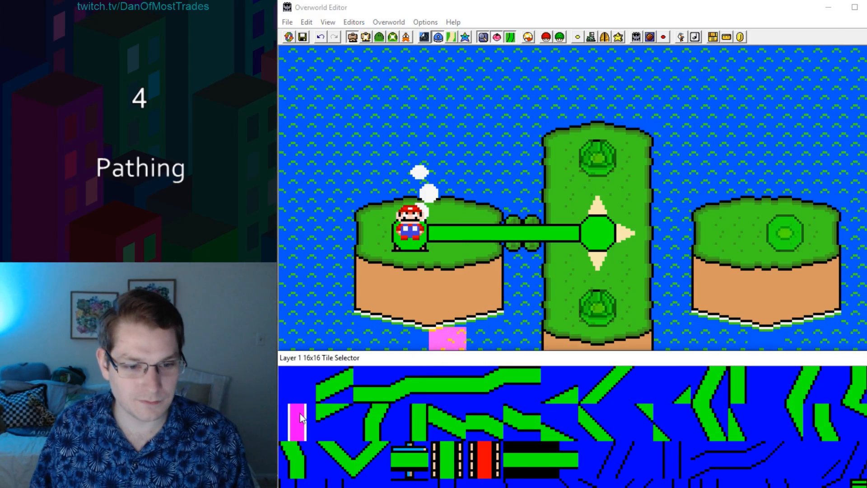
Step: Connect the central level dot to both hills with vertical path tiles and to the right island's level with horizontal ones
right_click(598, 197)
right_click(598, 270)
right_click(636, 233)
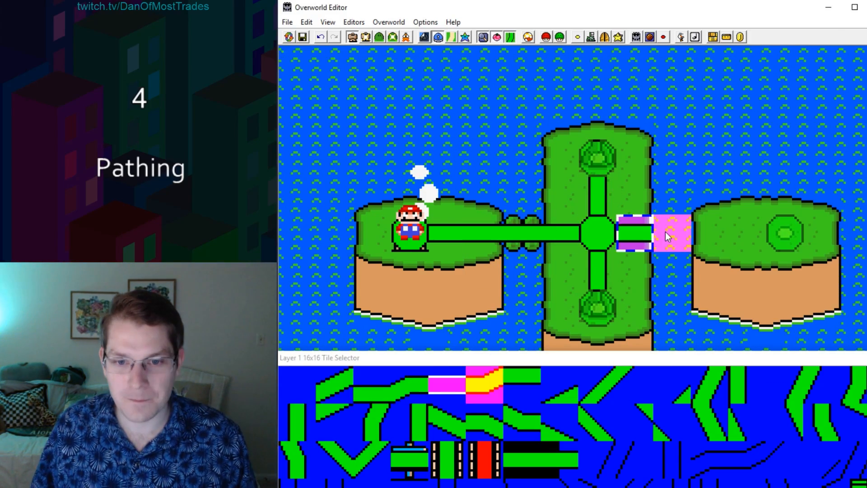
right_click(670, 231)
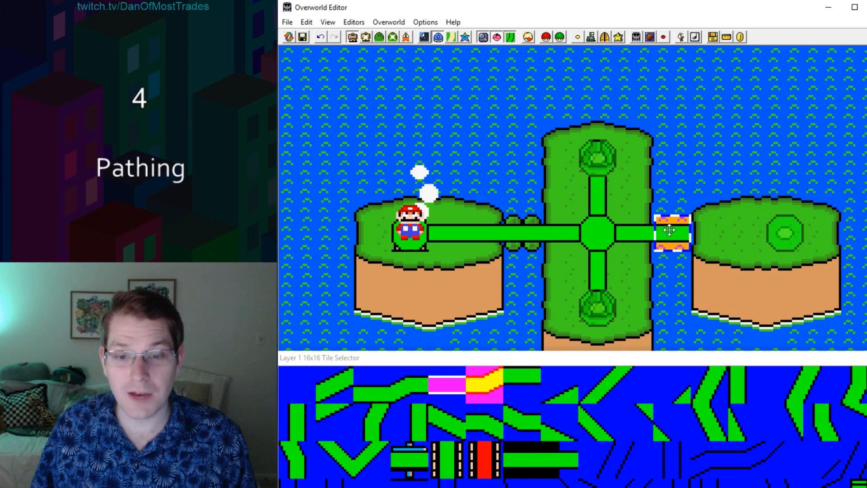
right_click(703, 231)
right_click(745, 231)
Step: Save the overworld with its new Layer 1 paths to the ROM
click(716, 158)
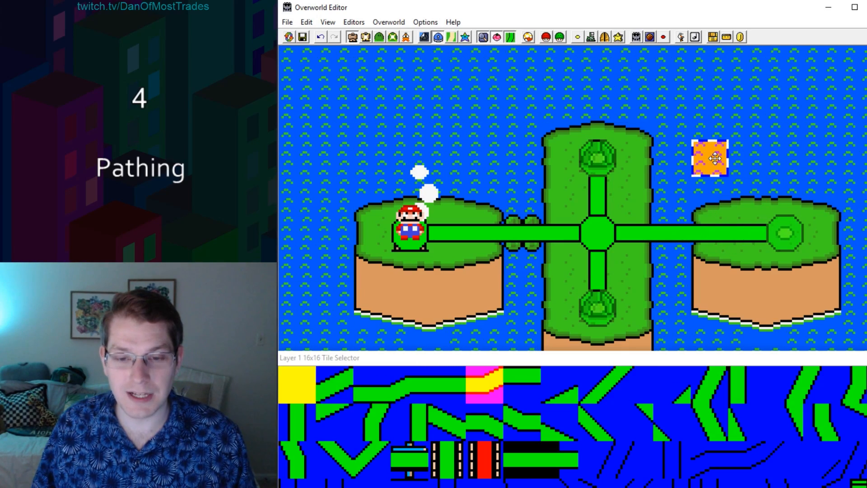
drag(716, 158, 764, 150)
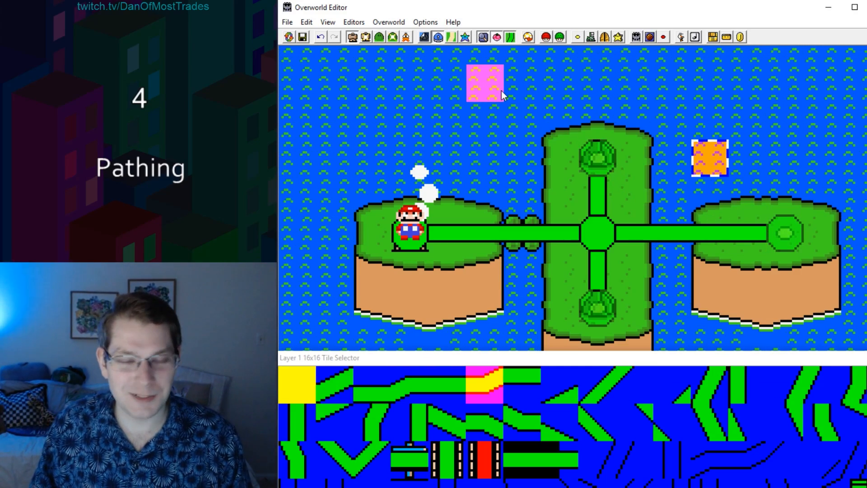
key(ctrl+s)
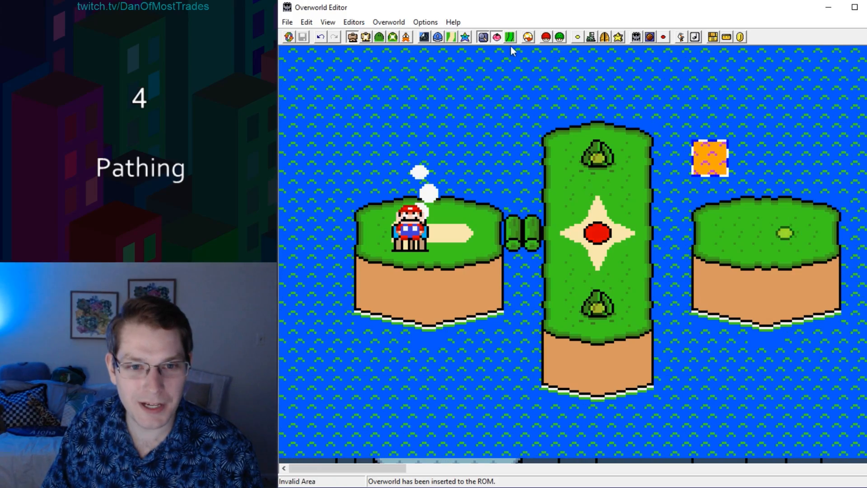
Step: Display the Layer 1 Mario paths again and reopen the Layer 1 16x16 tile selector beneath the islands
click(510, 38)
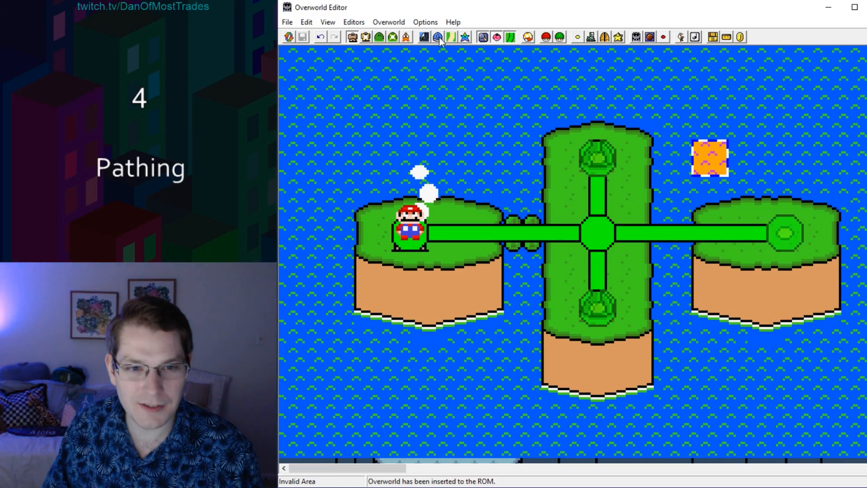
click(438, 38)
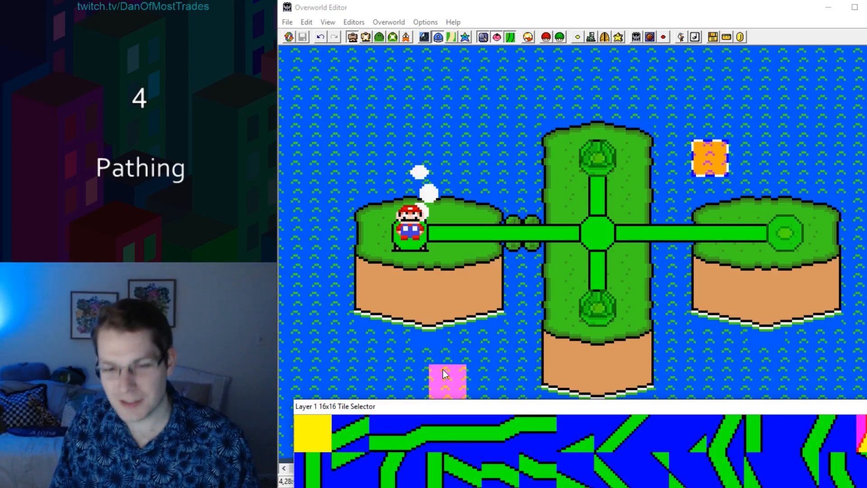
drag(528, 407, 518, 349)
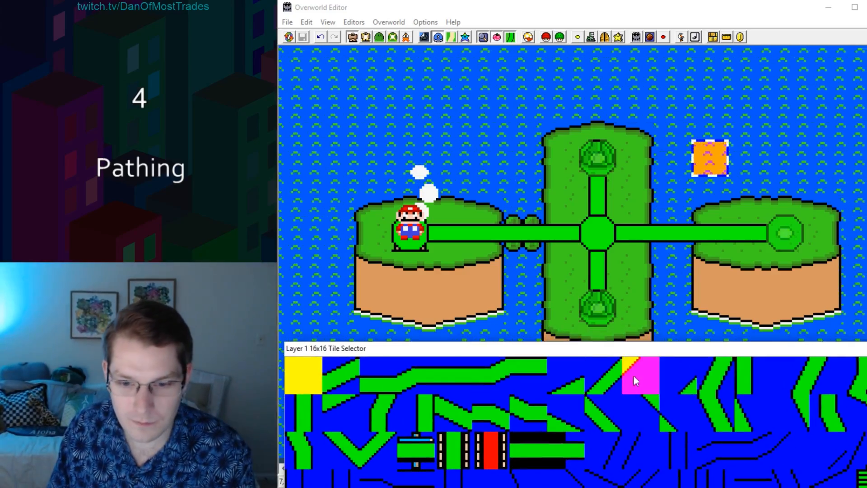
click(415, 375)
right_click(598, 121)
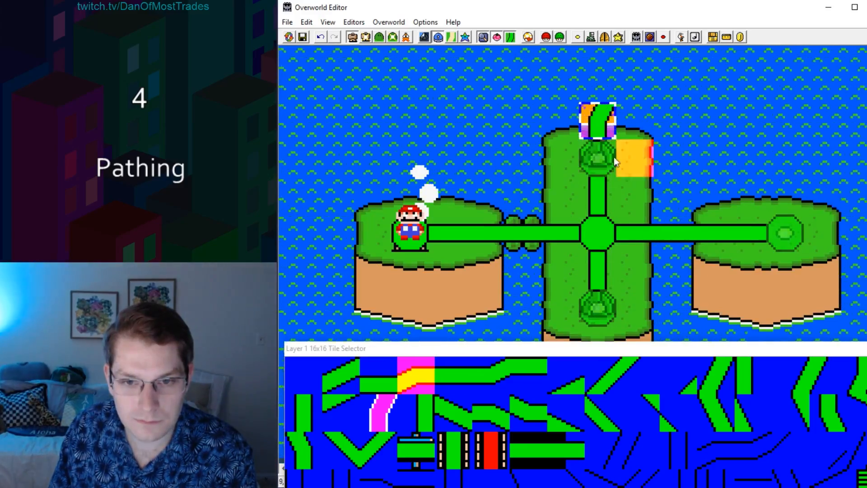
key(Delete)
Step: Place path tiles that rise from the right island's level tile and curve left over the water
click(305, 449)
right_click(785, 196)
click(677, 412)
right_click(786, 159)
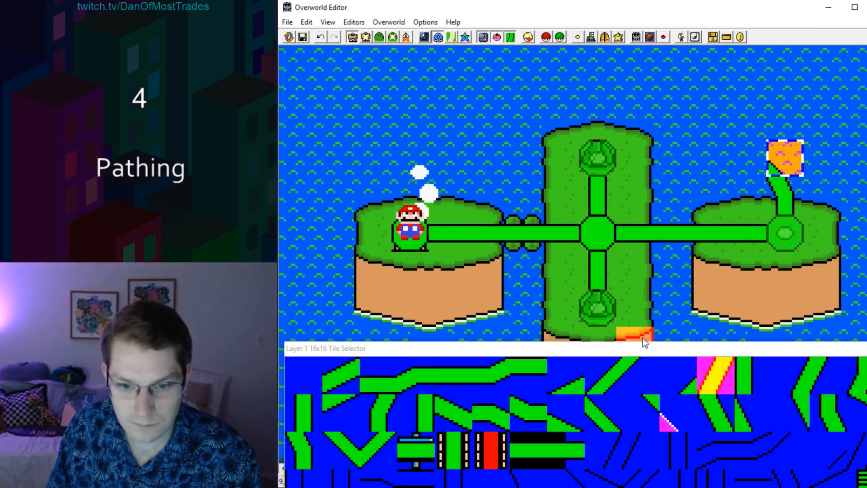
click(492, 412)
right_click(748, 159)
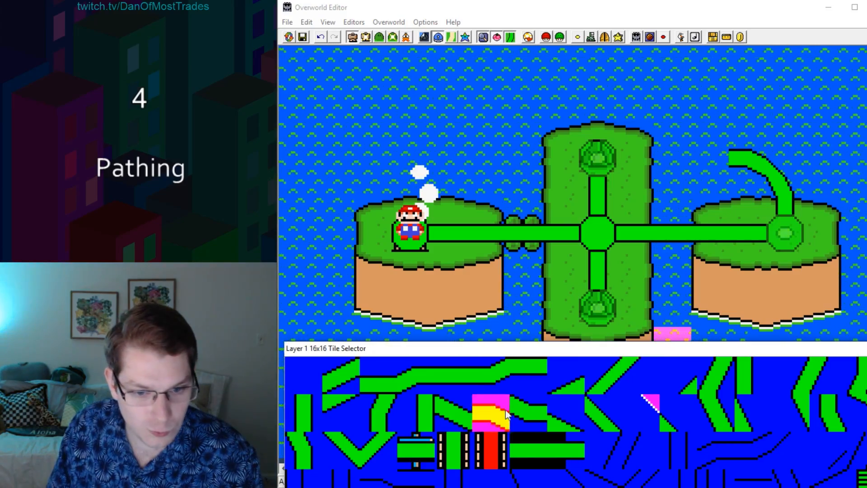
Step: Extend the curved path left and diagonally upward over the water toward the top of the middle island
click(529, 413)
right_click(711, 160)
click(641, 412)
right_click(673, 159)
click(604, 412)
right_click(673, 122)
click(598, 84)
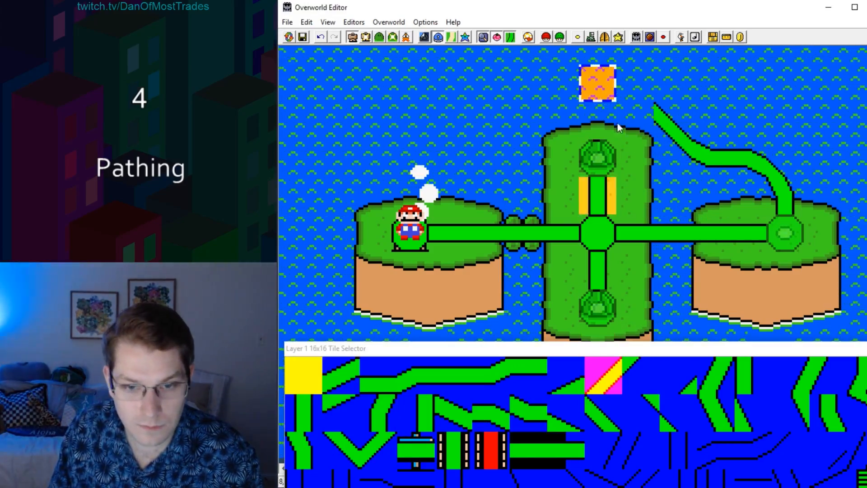
click(621, 126)
click(341, 379)
right_click(632, 122)
click(384, 384)
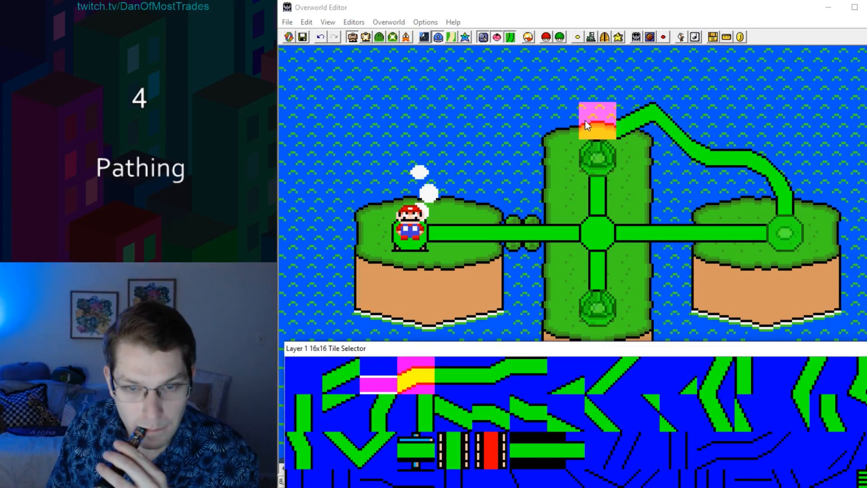
Step: Carry the curved path over the top of the middle island and slope it down toward the left island
click(638, 130)
click(635, 136)
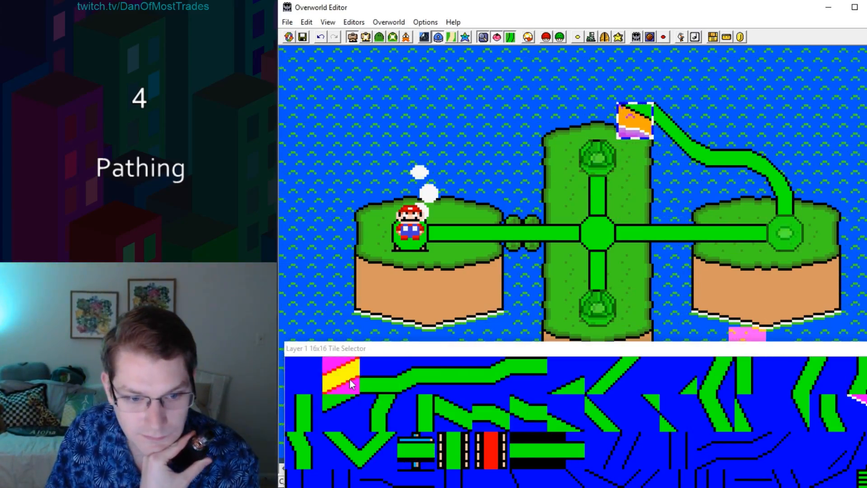
click(558, 120)
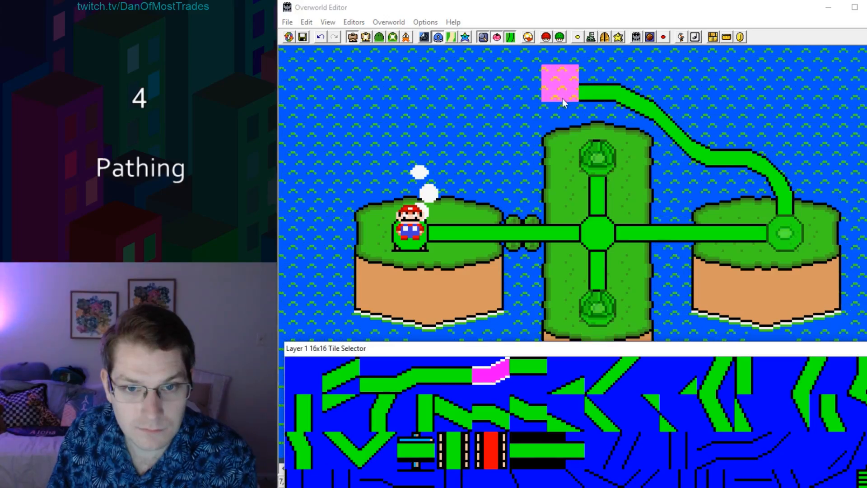
click(359, 420)
right_click(560, 120)
click(566, 376)
right_click(560, 84)
Step: Check the level tile settings of the right island's level and the upper hill's Level 2 tile
click(785, 232)
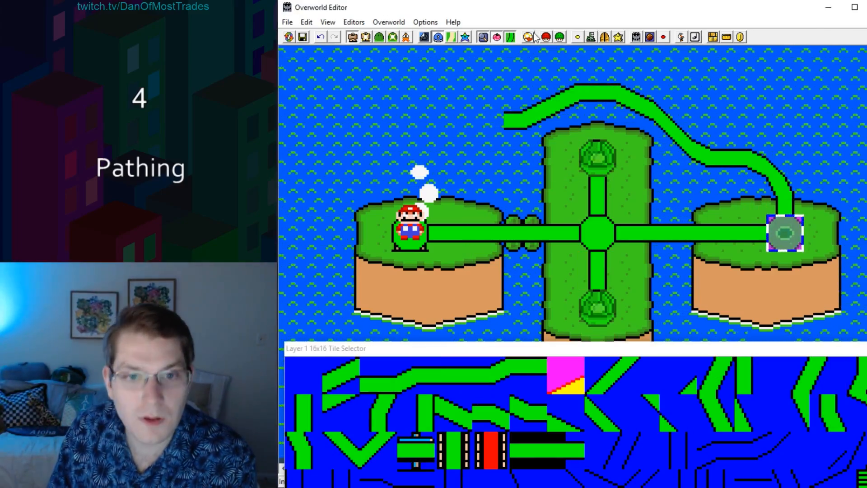
click(578, 37)
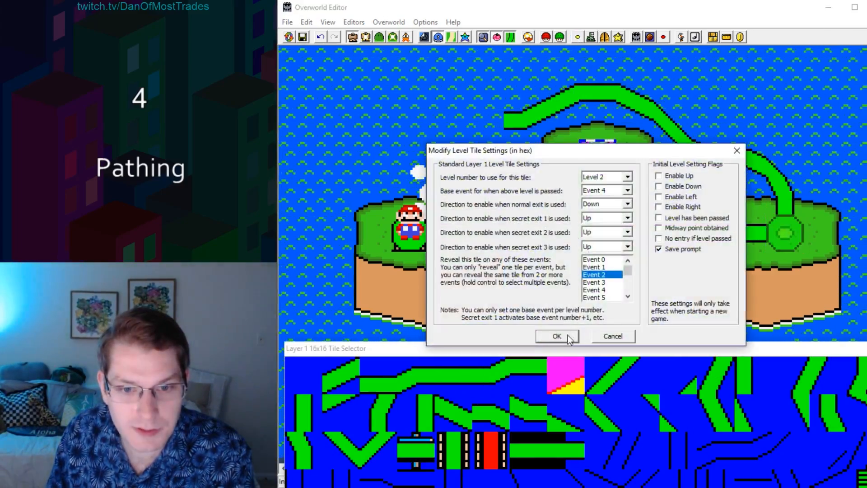
click(557, 336)
Step: Lay path tiles curving up and right from the left island's start tile to join the long path over the water
click(518, 127)
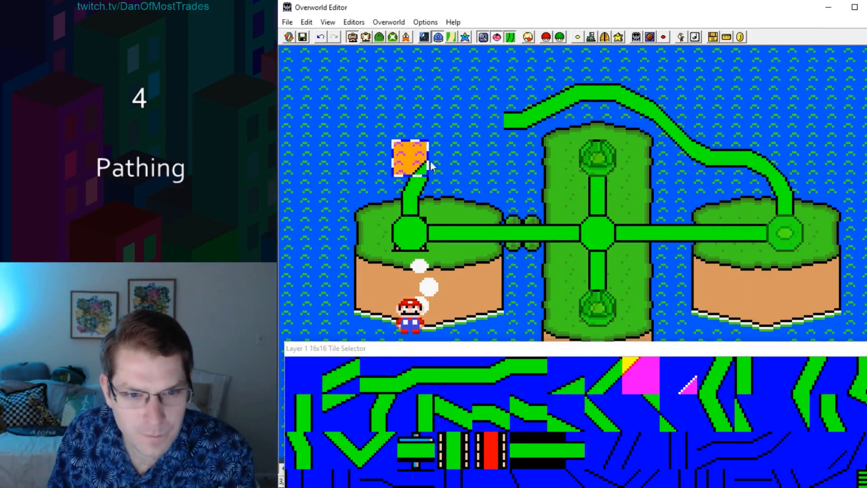
click(454, 140)
click(341, 376)
right_click(447, 164)
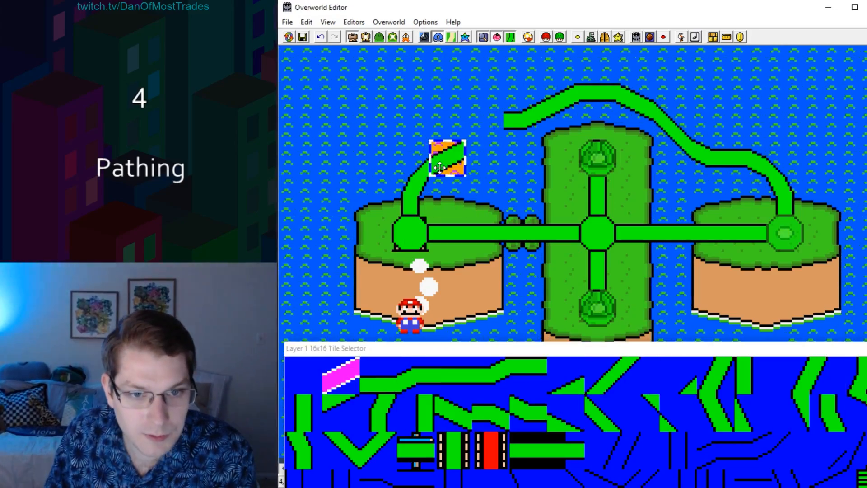
right_click(480, 160)
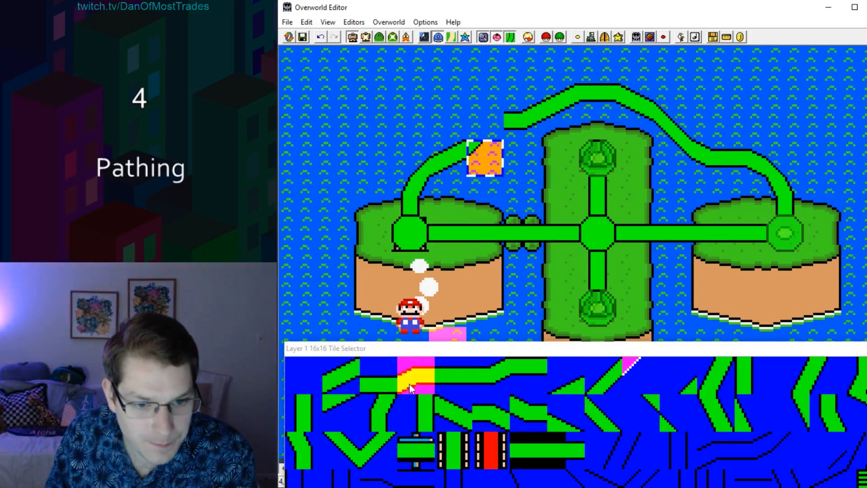
click(411, 385)
right_click(484, 124)
Step: Delete the stray path tiles below the junction near the left island and save the overworld to the ROM
click(481, 158)
key(Delete)
click(441, 171)
key(Delete)
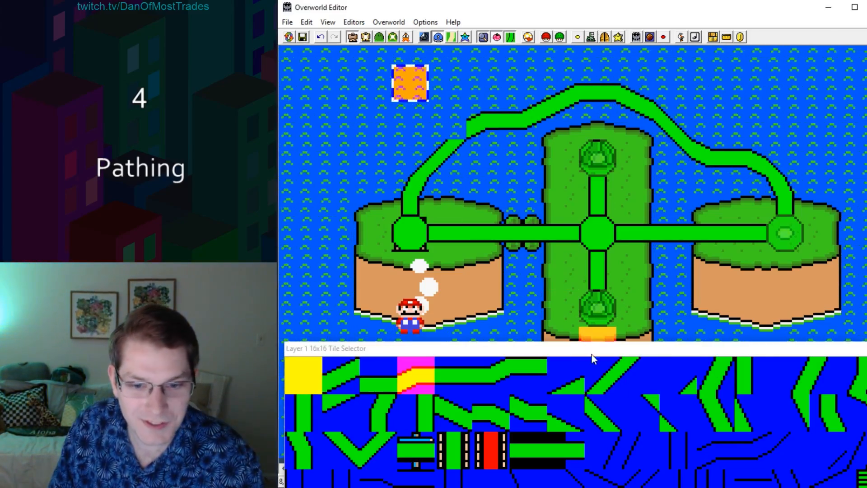
click(304, 37)
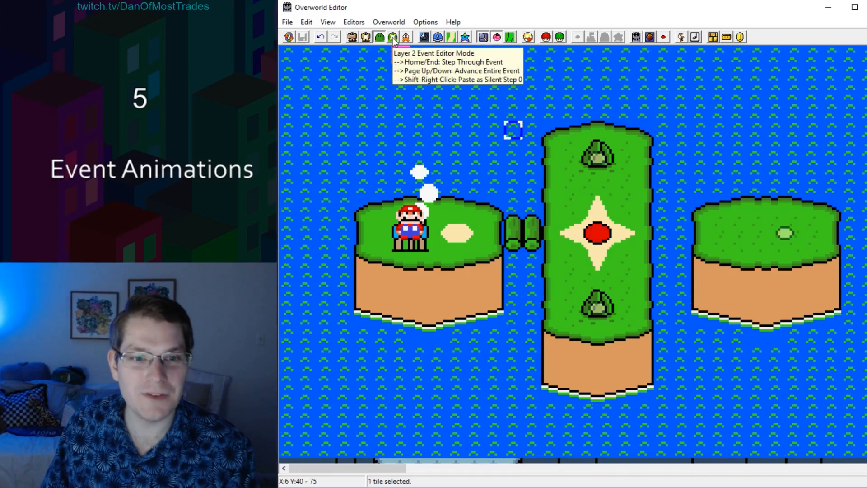
Step: Enable Layer 2 Event Editor Mode with the Yoshi's Island submap and the main map both in view
click(393, 38)
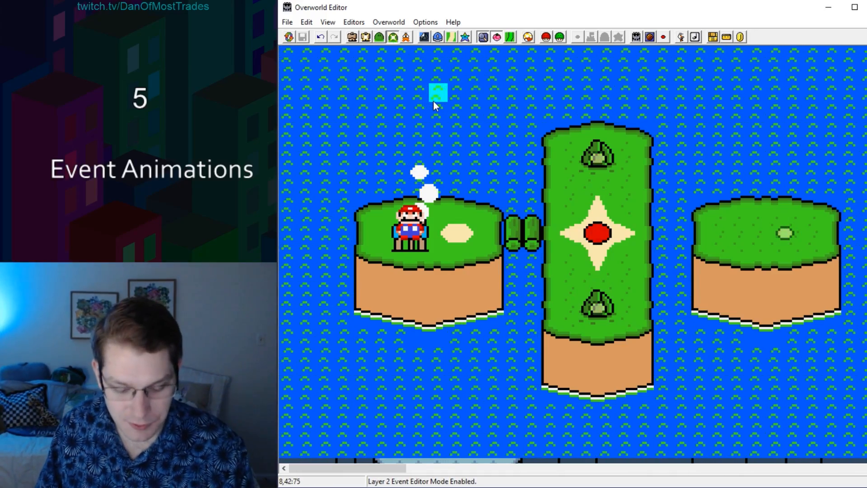
ctrl+scroll(434, 101, down, 3)
scroll(445, 224, up, 2)
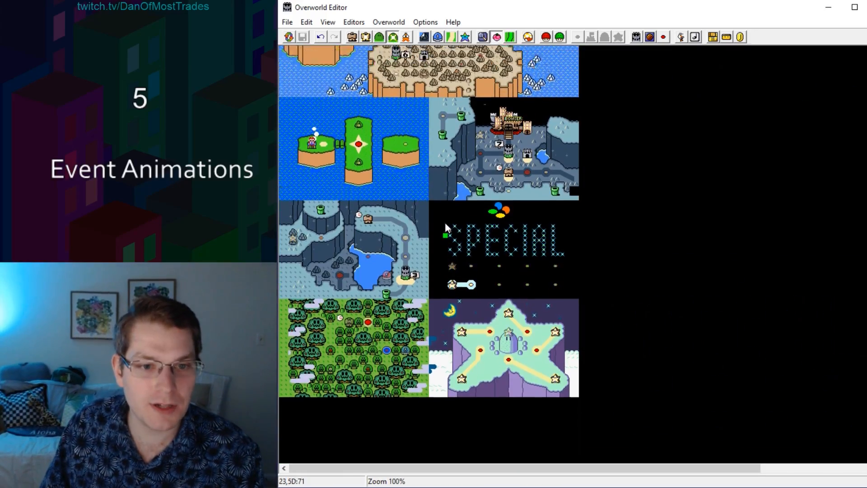
scroll(443, 225, up, 2)
ctrl+scroll(420, 226, up, 1)
scroll(439, 228, up, 2)
scroll(441, 232, down, 2)
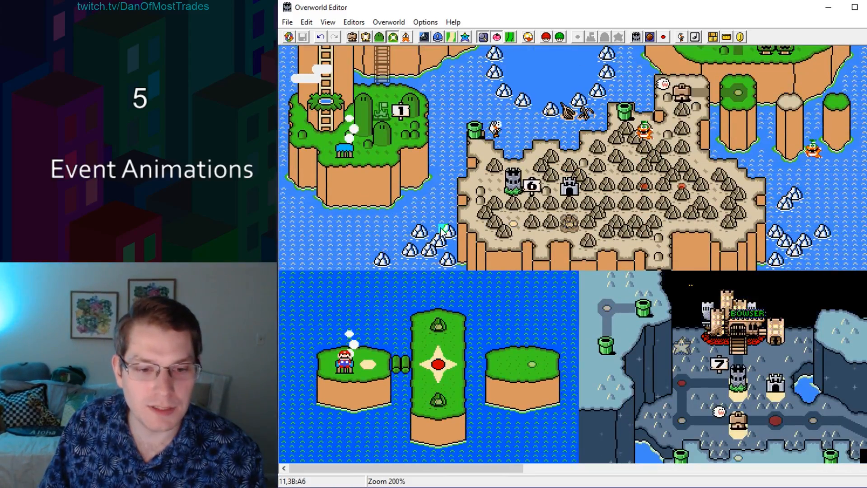
scroll(445, 229, down, 1)
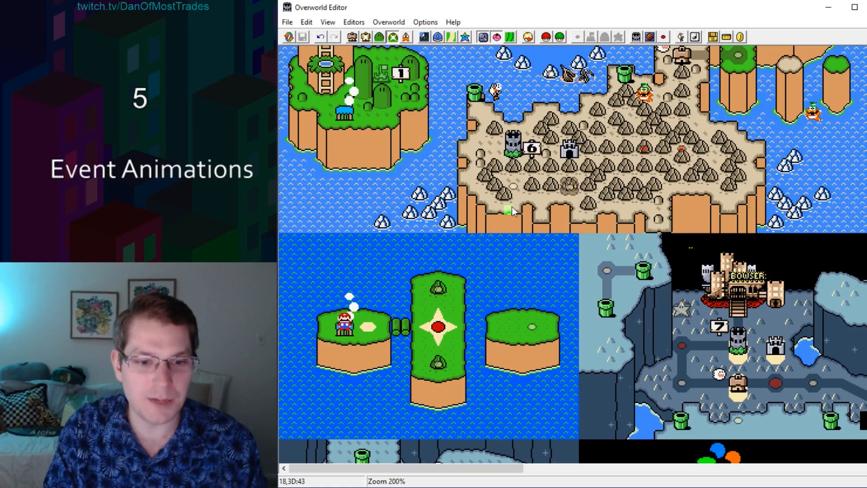
Step: Advance through the overworld events up to event 0xB to preview the original Yoshi's Island animations
key(Page_Up)
key(Page_Up)
key(Page_Up)
key(Page_Up)
key(Page_Up)
key(Page_Up)
key(Page_Up)
key(Page_Up)
key(Page_Up)
key(Page_Up)
key(Page_Up)
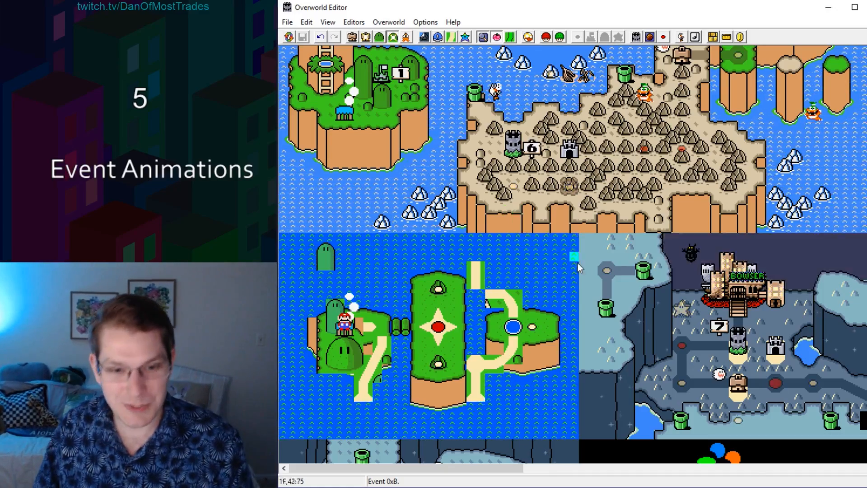
Step: Examine the whole overworld with every event advanced through the last one, 0x77
ctrl+scroll(578, 263, down, 1)
scroll(462, 259, up, 3)
scroll(462, 258, up, 3)
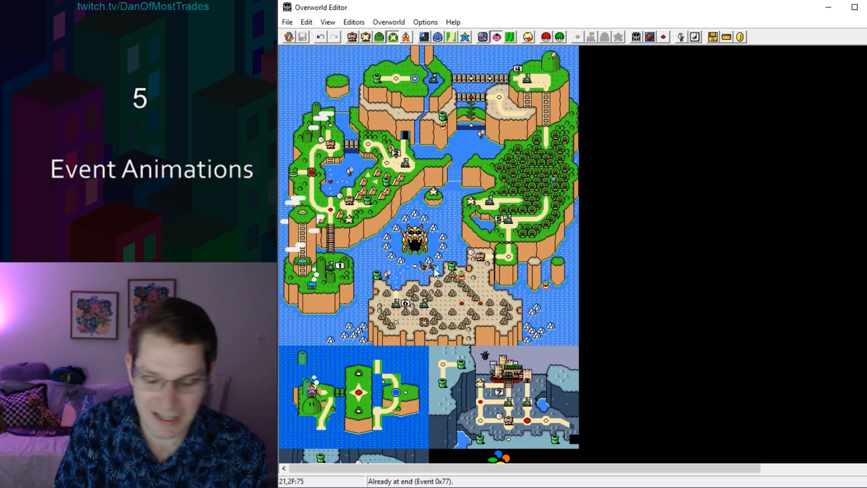
scroll(436, 271, down, 3)
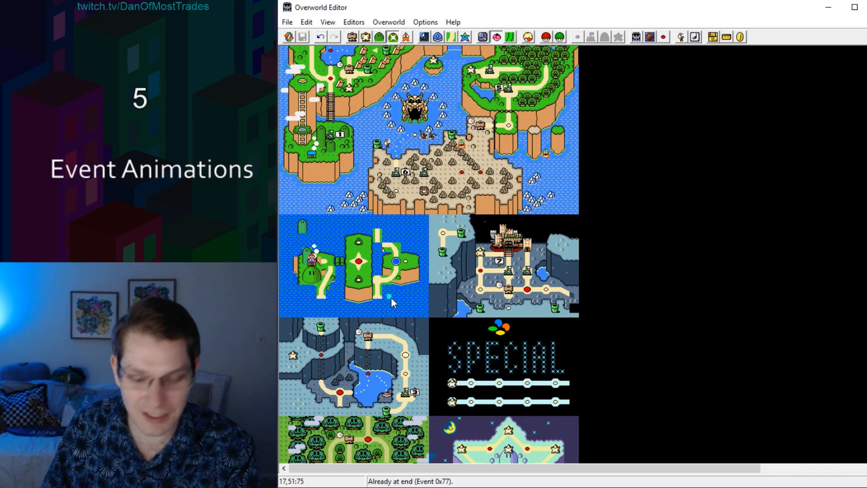
Step: Rewind through all overworld events back to the starting state, event 0x0
key(Page_Down)
key(Page_Down)
key(Page_Down)
key(Page_Down)
key(Page_Down)
key(Page_Down)
key(Page_Down)
key(Page_Down)
key(Page_Down)
key(Page_Down)
key(Page_Down)
key(Page_Down)
key(Page_Down)
key(Page_Down)
key(Page_Down)
key(Page_Down)
key(Page_Down)
key(Page_Down)
key(Page_Down)
key(Page_Down)
key(Page_Down)
key(Page_Down)
key(Page_Down)
key(Page_Down)
key(Page_Down)
key(Page_Down)
key(Page_Down)
key(Page_Down)
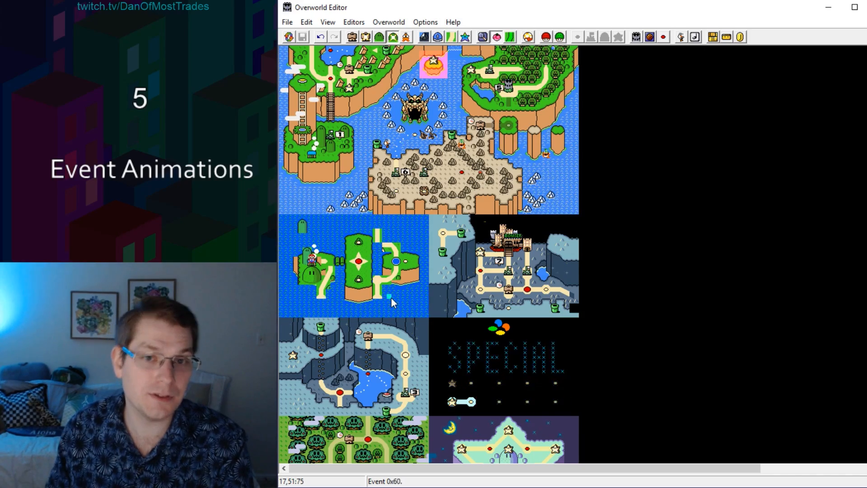
key(Page_Down)
key(Page_Down)
key(Page_Down)
key(Page_Down)
key(Page_Down)
key(Page_Down)
key(Page_Down)
key(Page_Down)
key(Page_Down)
key(Page_Down)
key(Page_Down)
key(Page_Down)
key(Page_Down)
key(Page_Down)
key(Page_Down)
key(Page_Down)
key(Page_Down)
key(Page_Down)
key(Page_Down)
key(Page_Down)
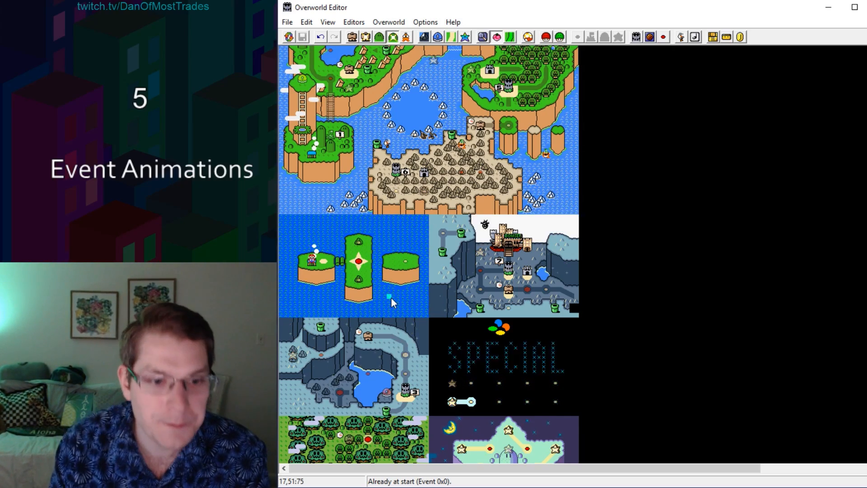
Step: Advance from the starting state to event 0x7, watching the old tiles appear on the Yoshi's Island submap
key(Page_Up)
key(Page_Up)
key(Page_Up)
key(Page_Up)
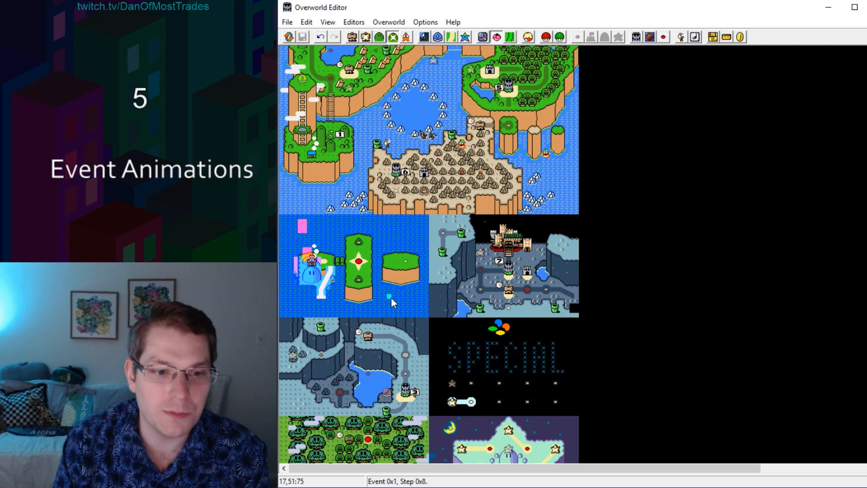
key(Page_Up)
key(Page_Up)
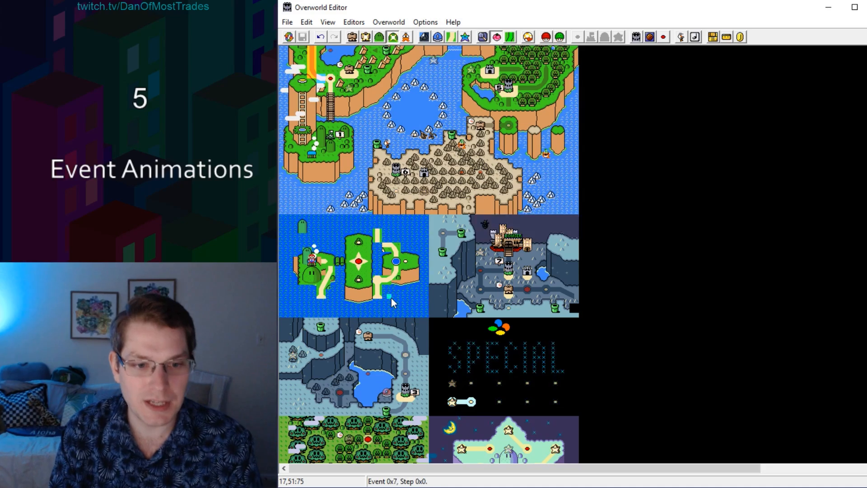
Step: Rewind from event 0x7 to event 0x1, examining the leftover events on the Yoshi's Island submap
key(Page_Down)
key(Page_Down)
key(Page_Down)
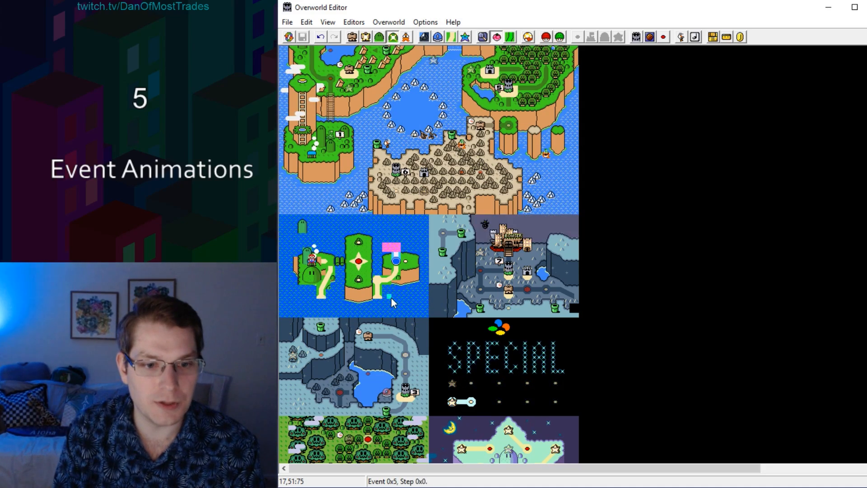
key(Page_Down)
key(Page_Down)
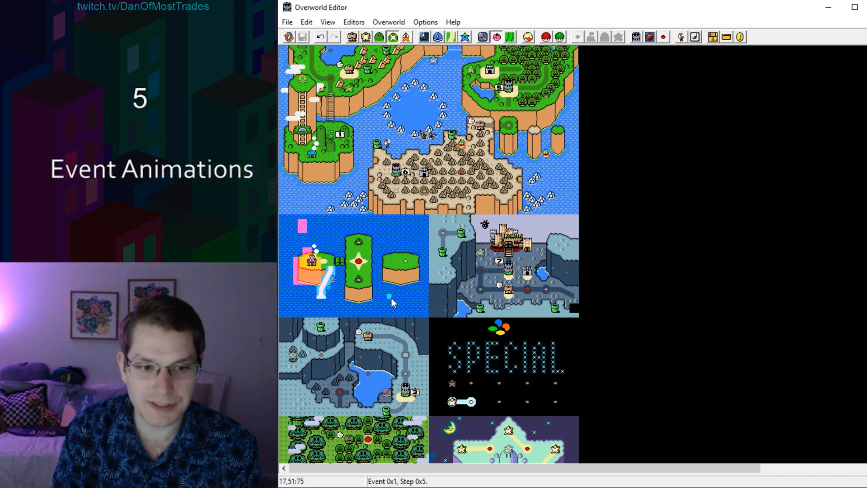
Step: Replay the leftover Yoshi's Island submap events from event 0x1 forward to event 0x6
key(Page_Up)
key(Page_Up)
key(Page_Up)
key(Page_Up)
key(Page_Up)
key(Page_Up)
key(Page_Up)
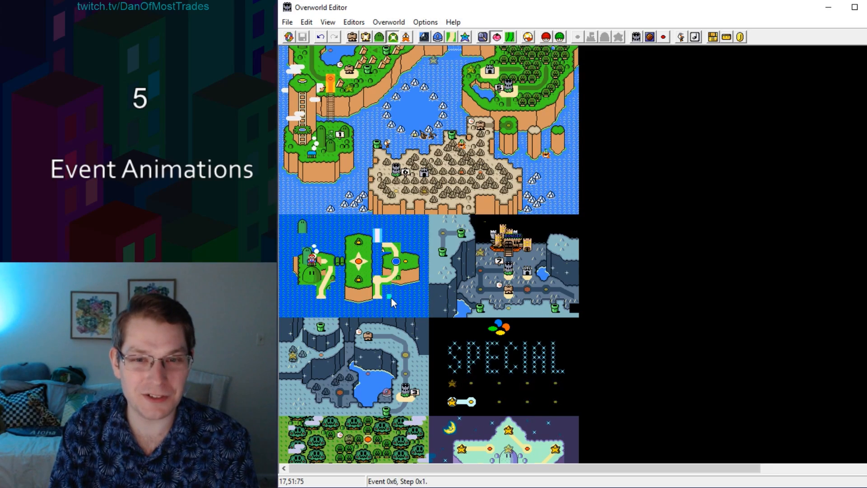
Step: Run back and forth through the early events around 0x7 and return to event 0x1
key(Page_Down)
key(Page_Down)
key(Page_Down)
key(Page_Down)
key(Page_Down)
key(Page_Down)
key(Page_Down)
key(Page_Down)
key(Page_Down)
key(Page_Down)
key(Page_Down)
key(Page_Down)
key(Page_Down)
key(Page_Down)
key(Page_Down)
key(Page_Down)
key(Page_Down)
key(Page_Down)
key(Page_Down)
key(Page_Down)
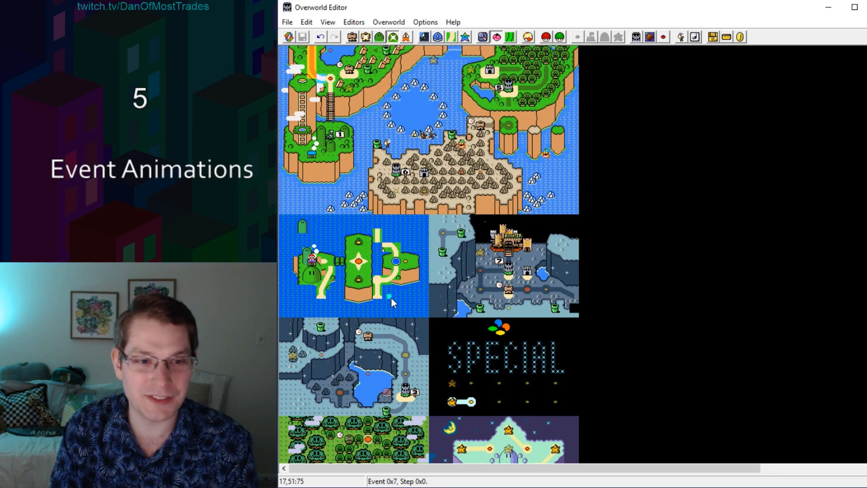
key(Page_Up)
key(Page_Up)
key(Page_Up)
key(Page_Up)
key(Page_Up)
key(Page_Up)
key(Page_Up)
key(Page_Up)
key(Page_Up)
key(Page_Up)
key(Page_Up)
key(Page_Up)
key(Page_Up)
key(Page_Up)
key(Page_Up)
key(Page_Up)
key(Page_Up)
key(Page_Up)
key(Page_Up)
key(Page_Up)
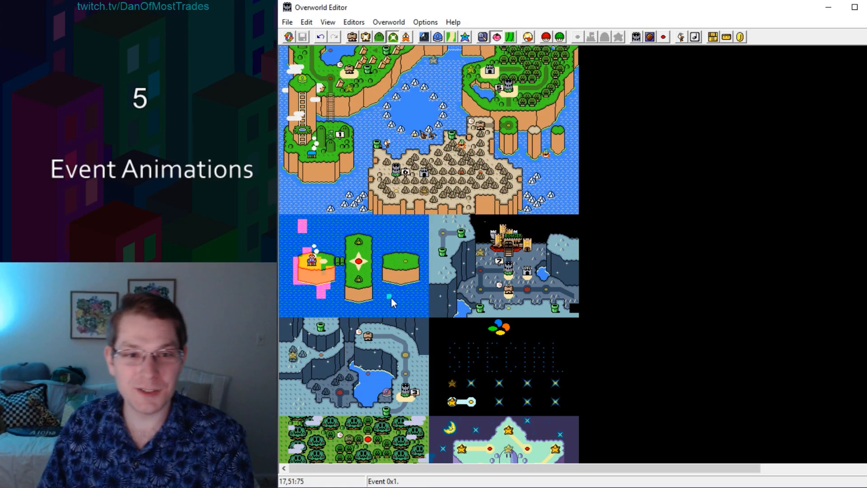
Step: Advance through the overworld events from 0x1 to event 0x39
key(Page_Up)
key(Page_Up)
key(Page_Up)
key(Page_Up)
key(Page_Up)
key(Page_Up)
key(Page_Up)
key(Page_Up)
key(Page_Up)
key(Page_Up)
key(Page_Up)
key(Page_Up)
key(Page_Up)
key(Page_Up)
key(Page_Up)
key(Page_Up)
key(Page_Up)
key(Page_Up)
key(Page_Up)
key(Page_Up)
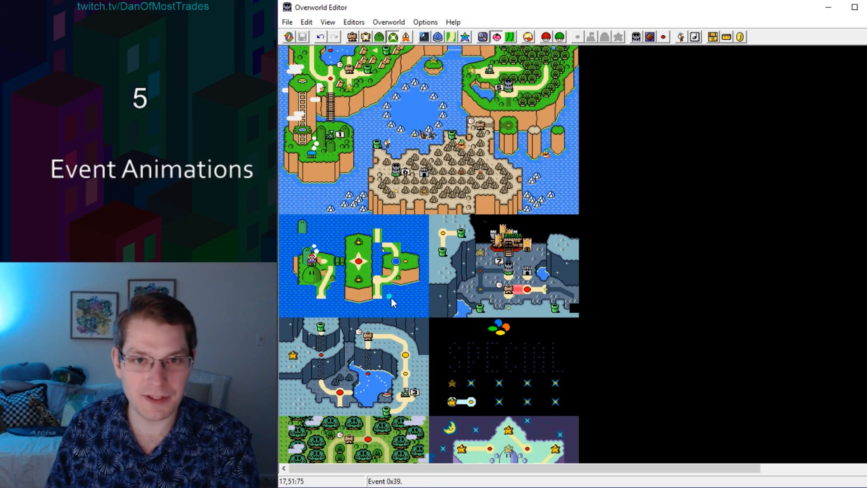
Step: Advance through the remaining overworld events from 0x39 to the final event 0x77
key(Page_Up)
key(Page_Up)
key(Page_Up)
key(Page_Up)
key(Page_Up)
key(Page_Up)
key(Page_Up)
key(Page_Up)
key(Page_Up)
key(Page_Up)
key(Page_Up)
key(Page_Up)
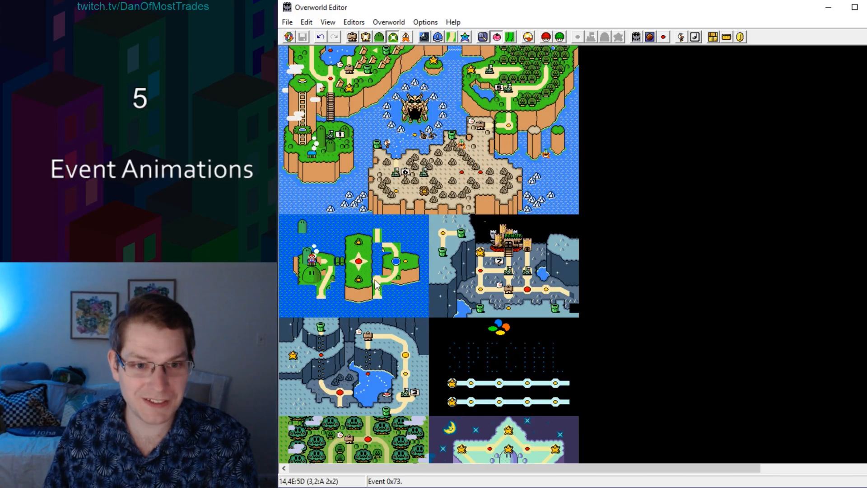
scroll(380, 289, up, 3)
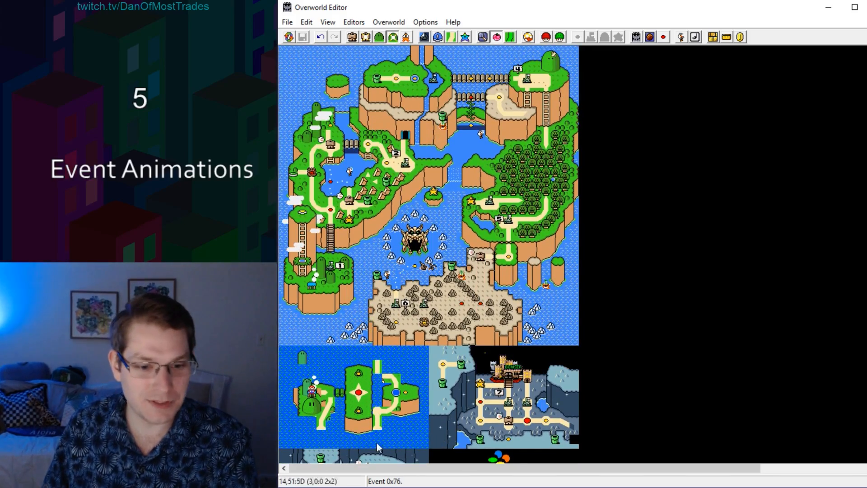
key(Page_Up)
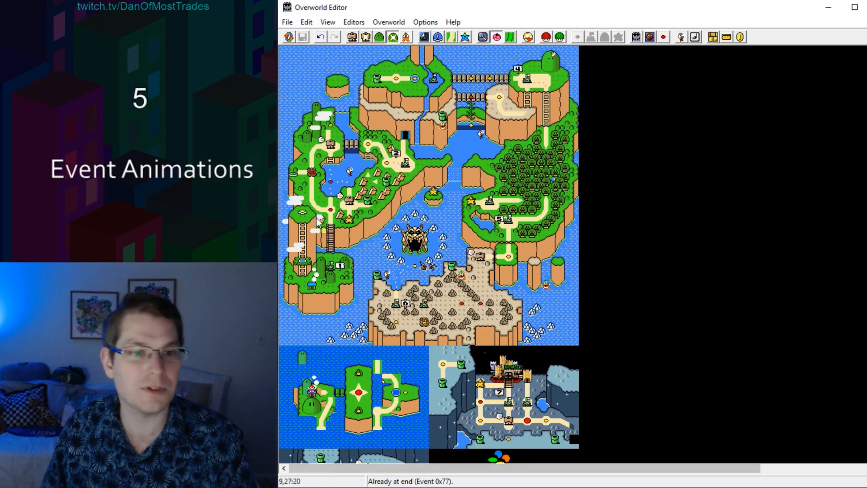
Step: Select the entire overworld and all submaps and delete every Layer 2 event tile
drag(283, 52, 576, 345)
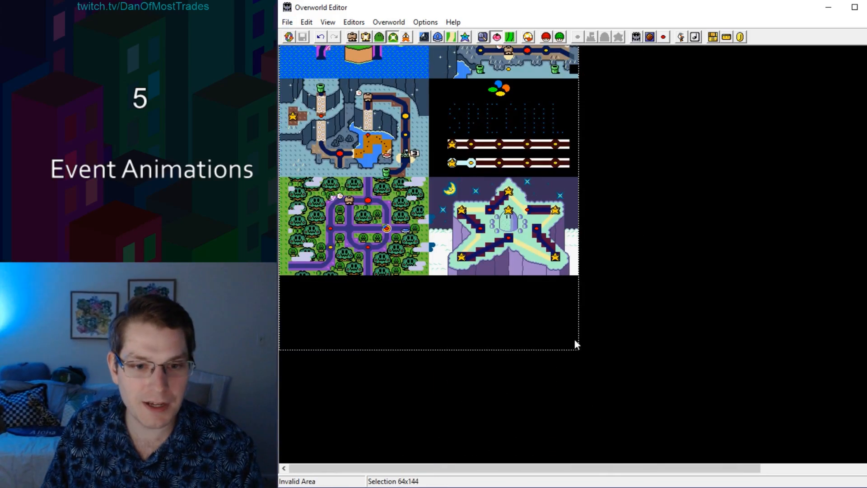
key(Delete)
scroll(541, 299, up, 2)
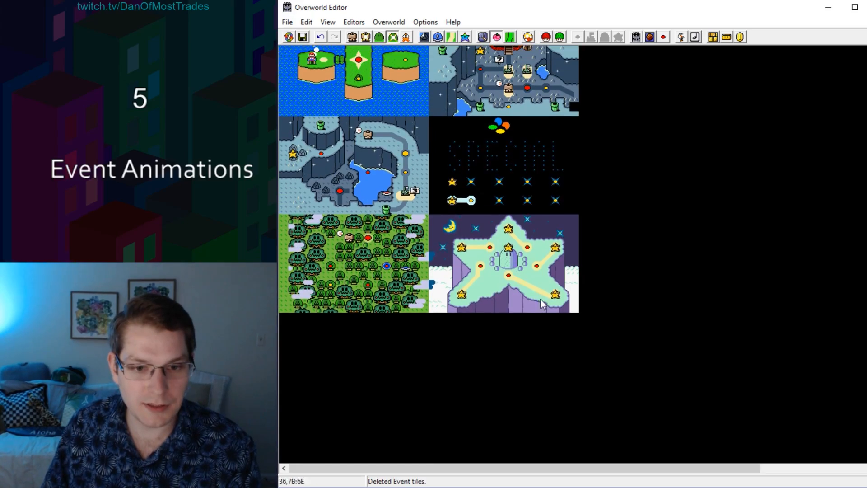
drag(438, 122, 280, 44)
key(Delete)
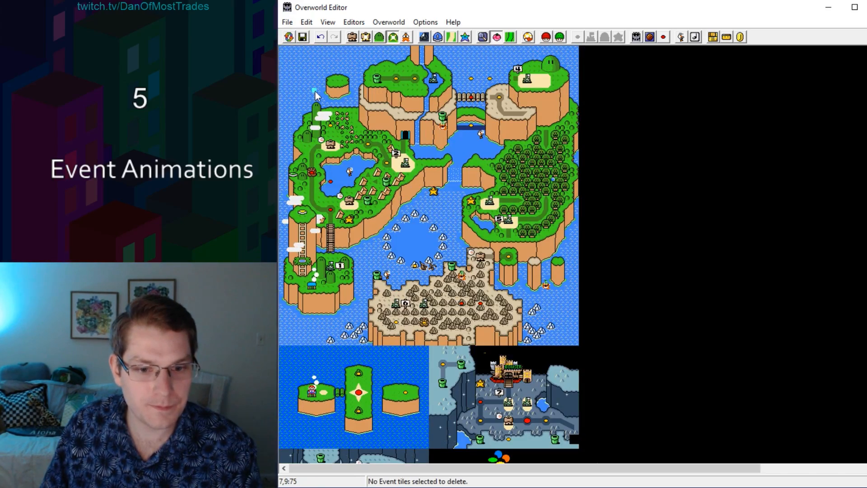
scroll(338, 157, down, 12)
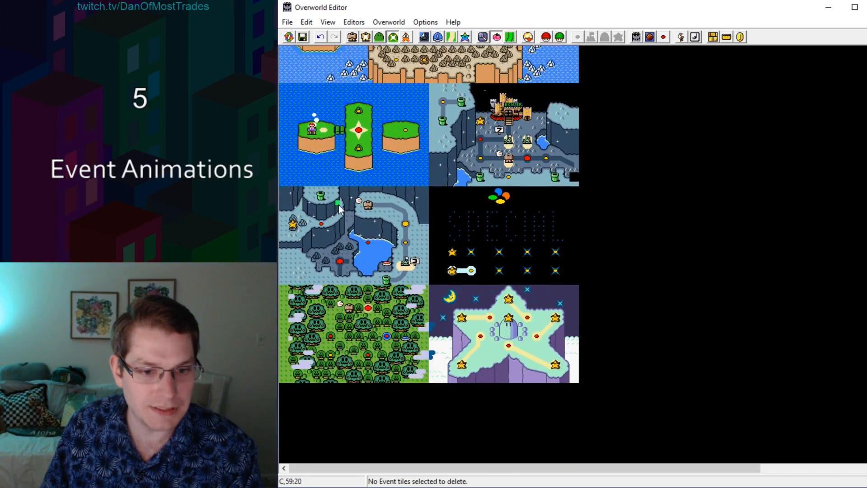
Step: Zoom in on the Yoshi's Island submap and step the current event back to 0x1
scroll(331, 219, up, 4)
ctrl+scroll(331, 218, up, 1)
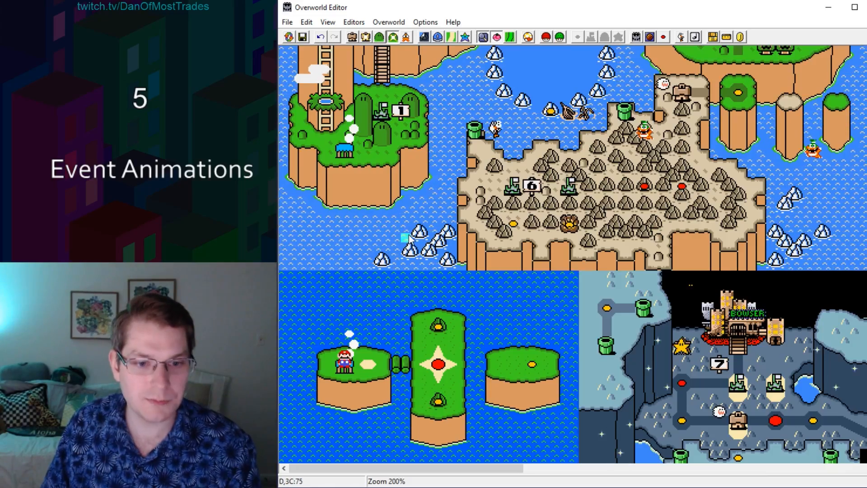
ctrl+scroll(409, 235, up, 1)
scroll(409, 234, down, 1)
scroll(409, 235, down, 4)
scroll(406, 217, up, 1)
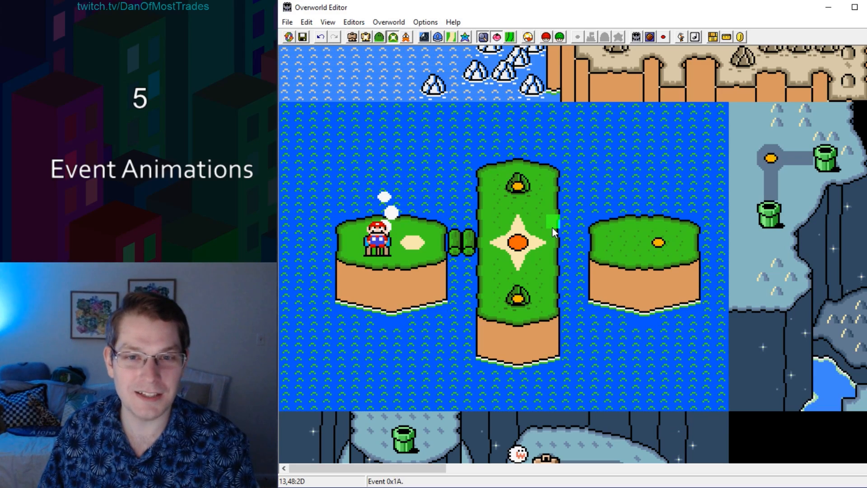
key(Page_Down)
key(Page_Down)
key(Page_Down)
key(Page_Down)
key(Page_Down)
key(Page_Down)
key(Page_Down)
key(Page_Down)
key(Page_Down)
key(Page_Down)
key(Page_Down)
key(Page_Down)
key(Page_Up)
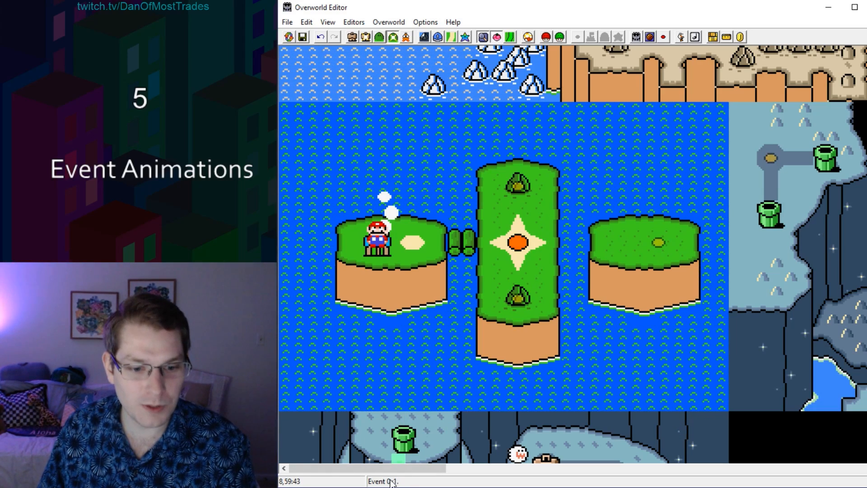
Step: Check the level number, base event and exit directions in the central island's level tile settings using Layer 1 16x16 mode
key(F1)
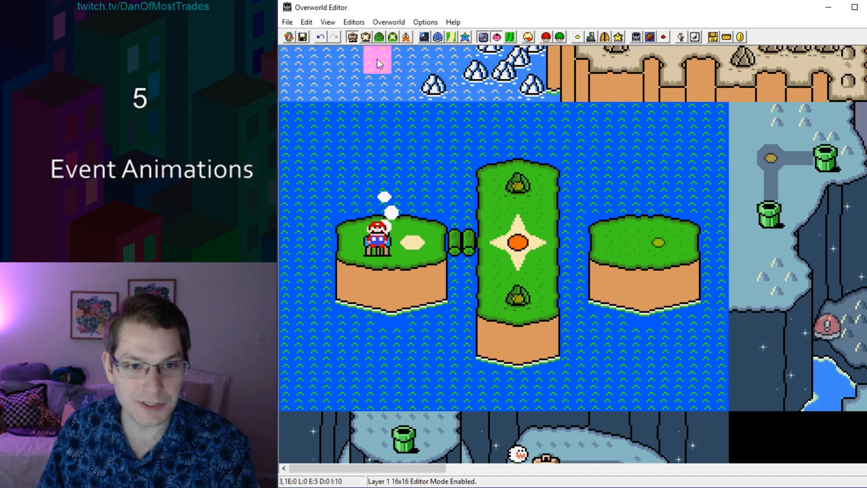
click(519, 244)
click(577, 37)
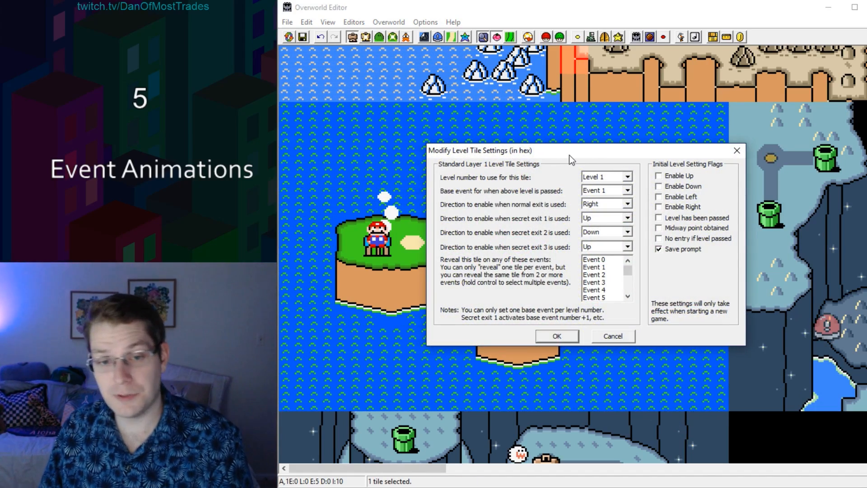
drag(569, 156, 576, 175)
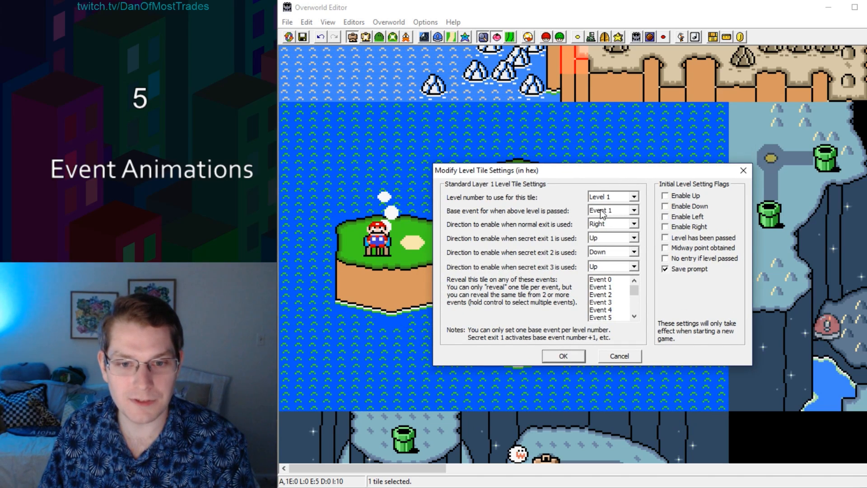
click(564, 356)
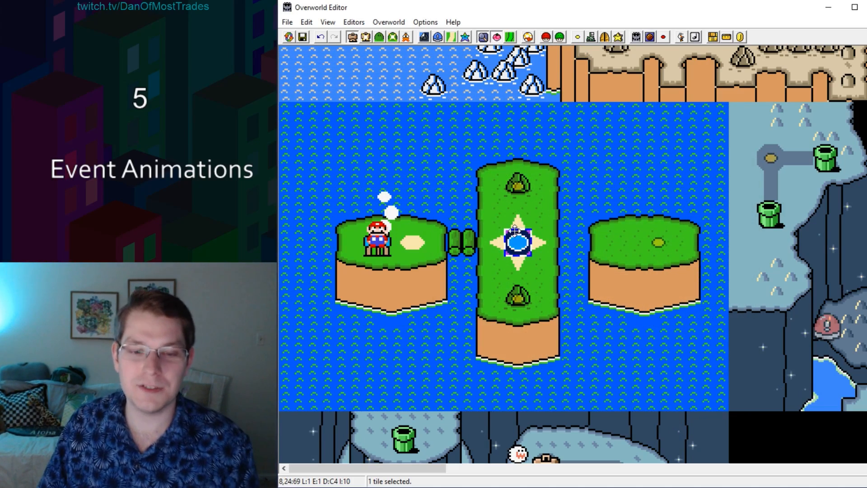
Step: Return to Layer 2 event editing and open the event tile selector, browsing its 6x6 and 2x2 tiles
key(4)
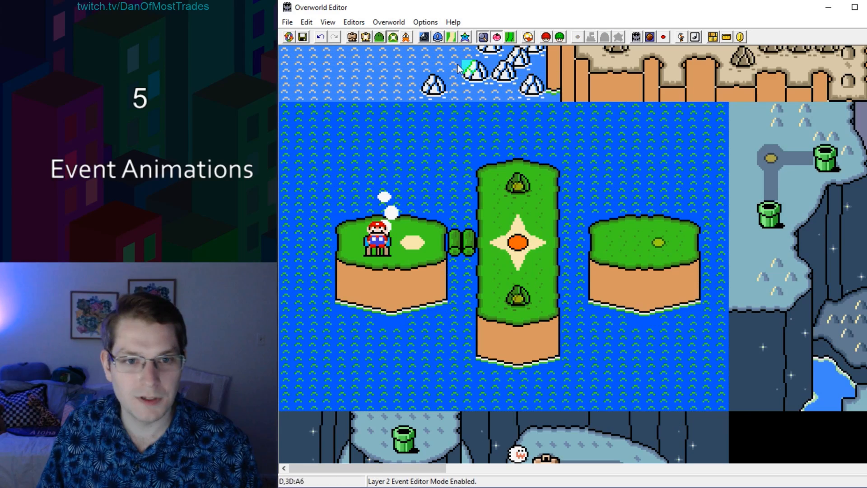
click(451, 38)
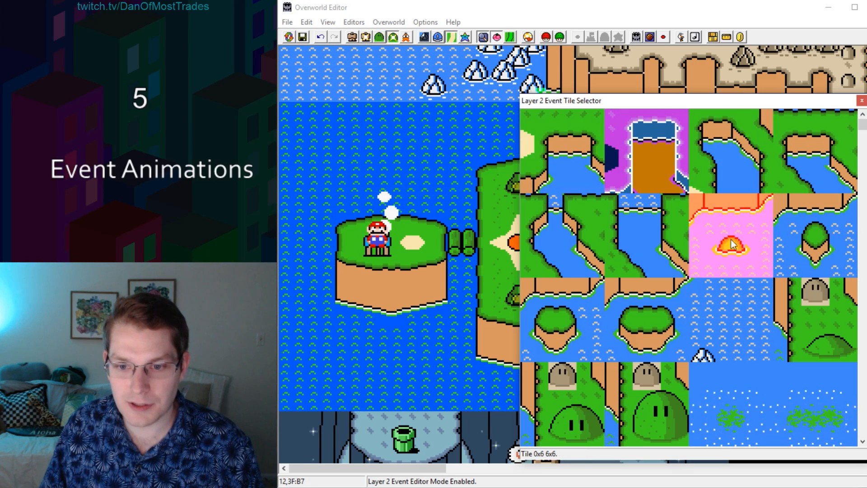
click(739, 291)
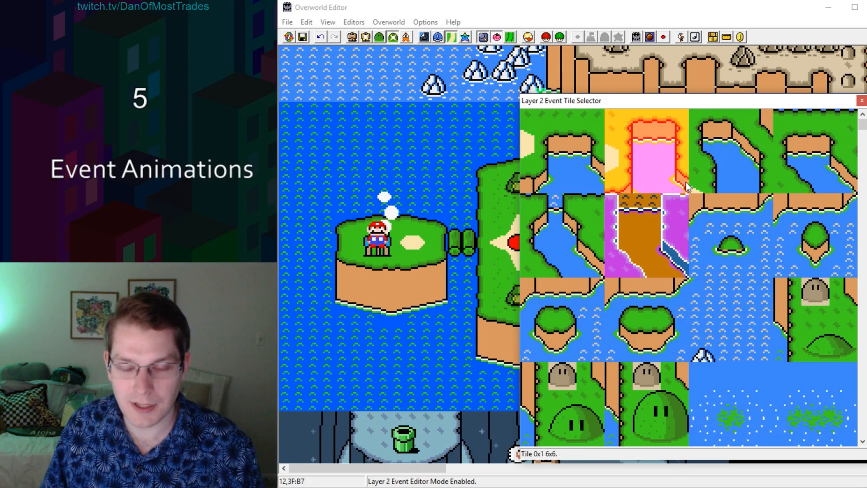
scroll(685, 180, down, 4)
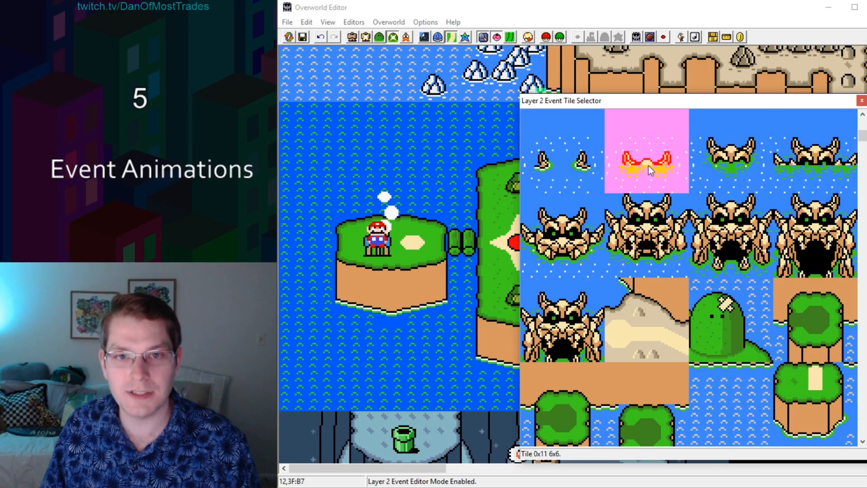
scroll(677, 206, down, 3)
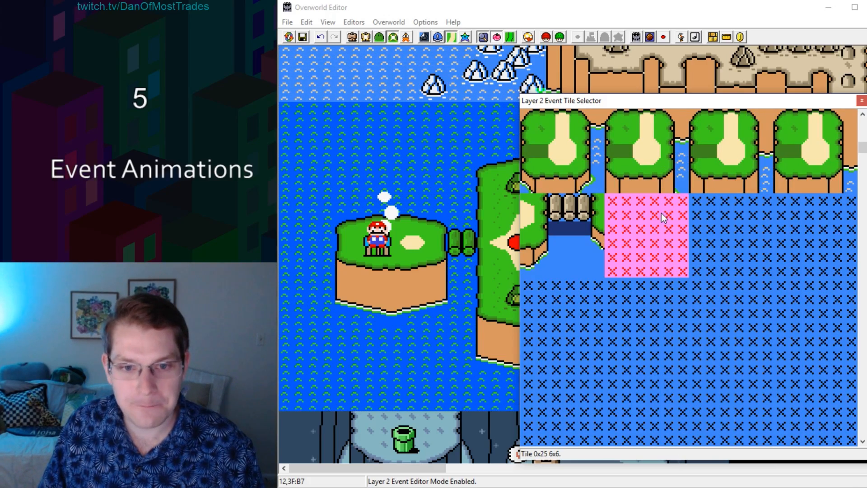
scroll(662, 213, down, 2)
scroll(661, 211, up, 2)
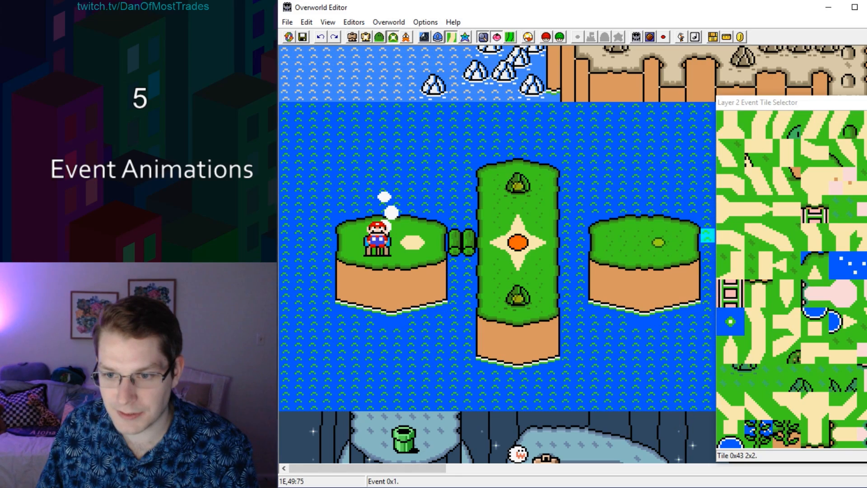
Step: Place a 2x2 bridge event tile for event 0x1 in the water between the central and eastern islands
click(861, 349)
drag(866, 104, 624, 89)
right_click(573, 243)
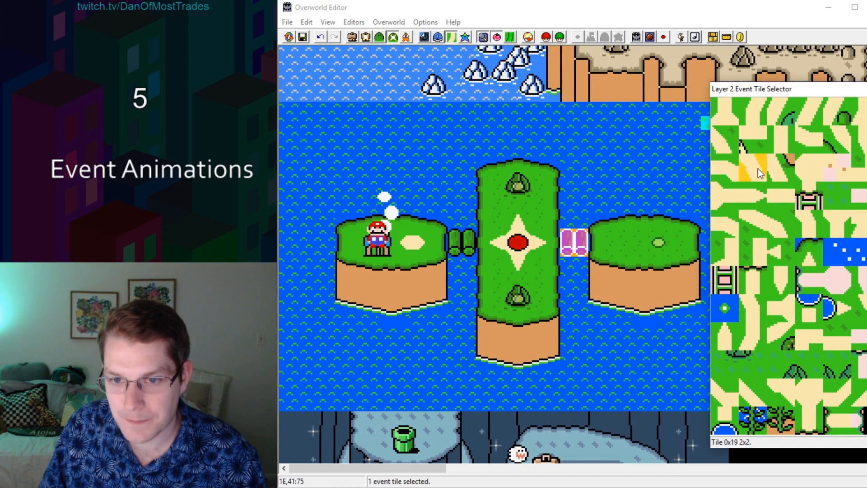
Step: Add a horizontal path event tile and a rounded path end around the level dot on the eastern island
click(779, 197)
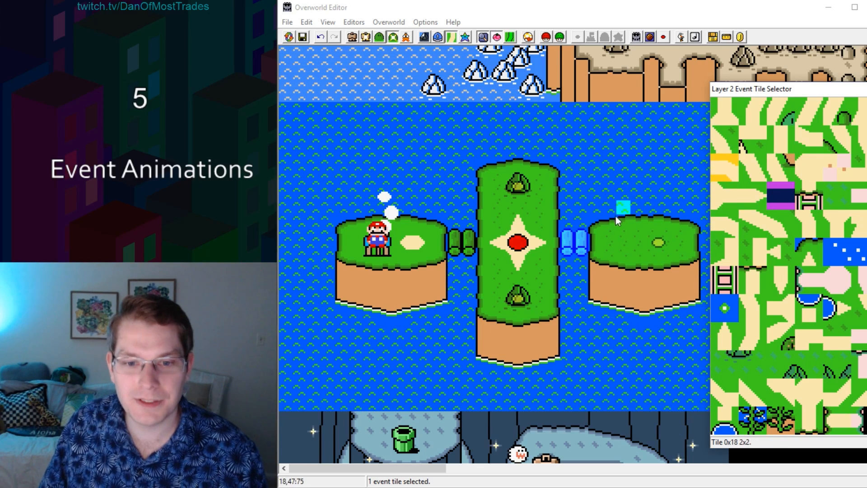
click(606, 235)
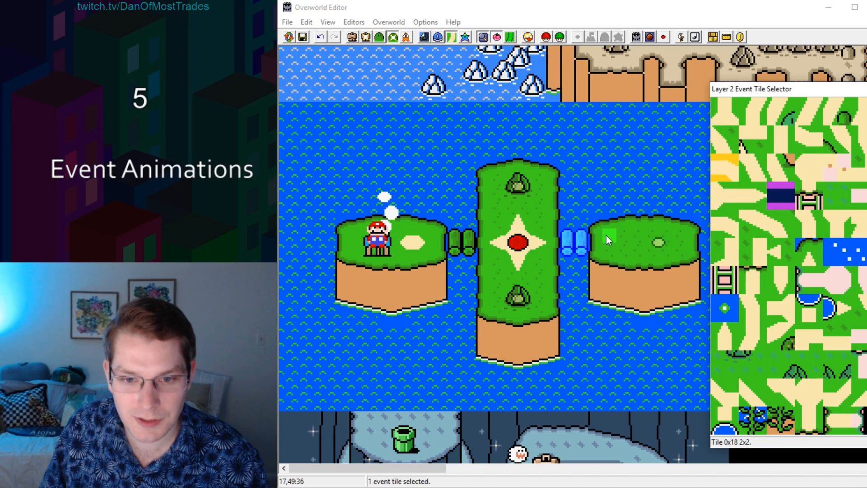
right_click(607, 235)
drag(612, 235, 625, 235)
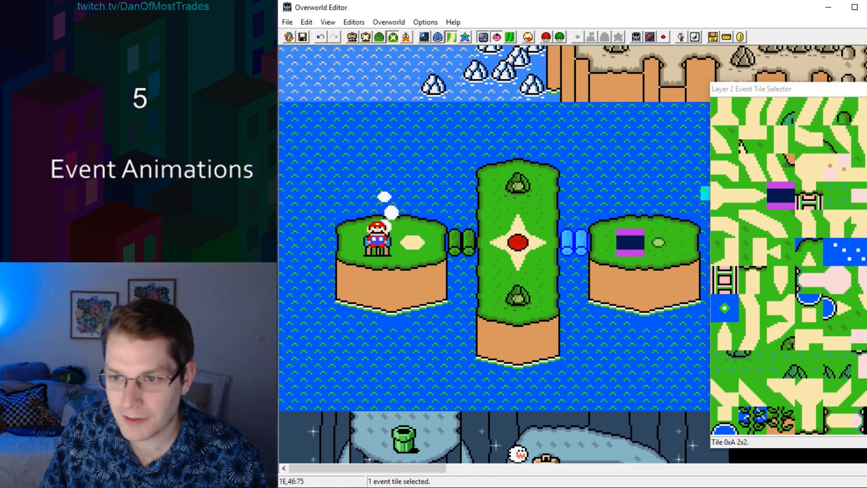
click(865, 199)
right_click(653, 235)
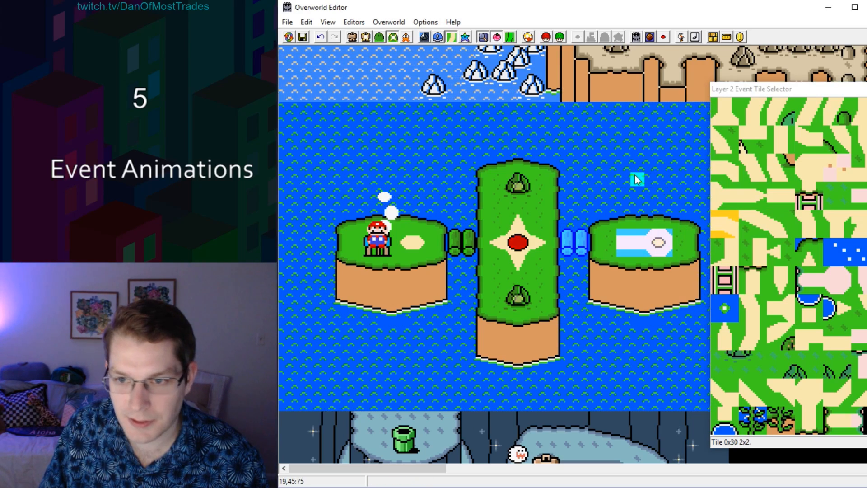
drag(760, 91, 753, 86)
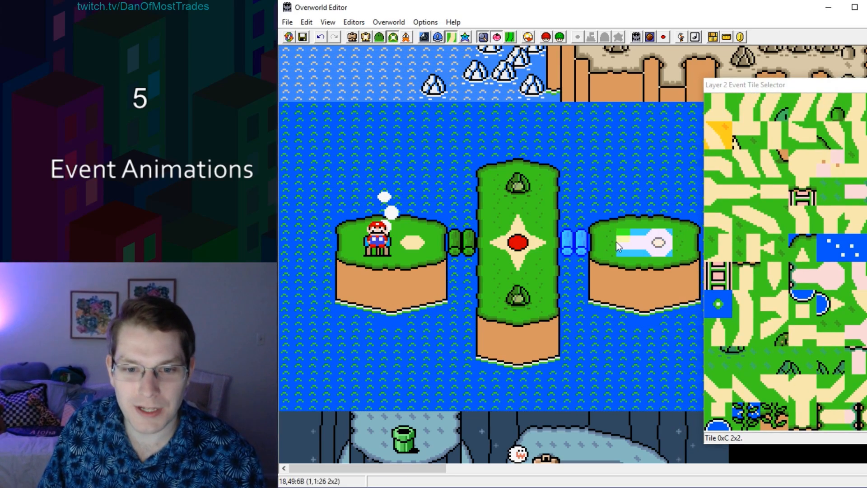
drag(609, 236, 611, 250)
click(612, 249)
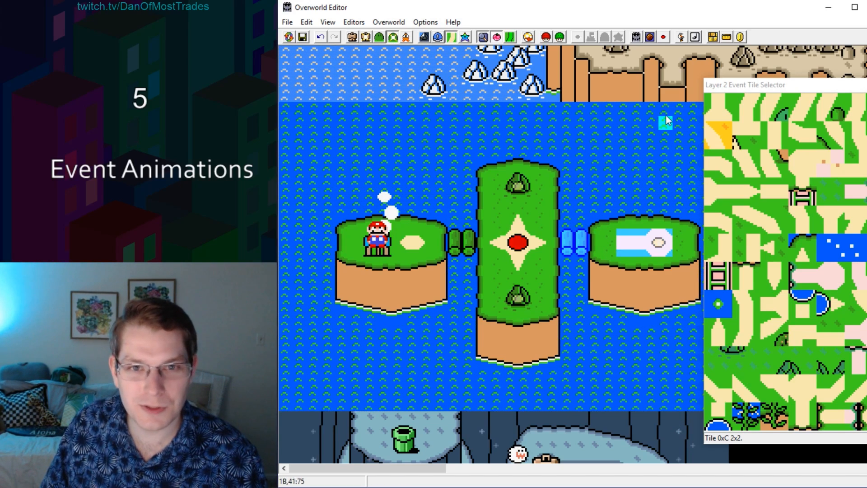
Step: Close the event tile selector and switch to Layer 2 8x8 mode to examine the 2x2 event tile storage area
click(799, 106)
click(866, 85)
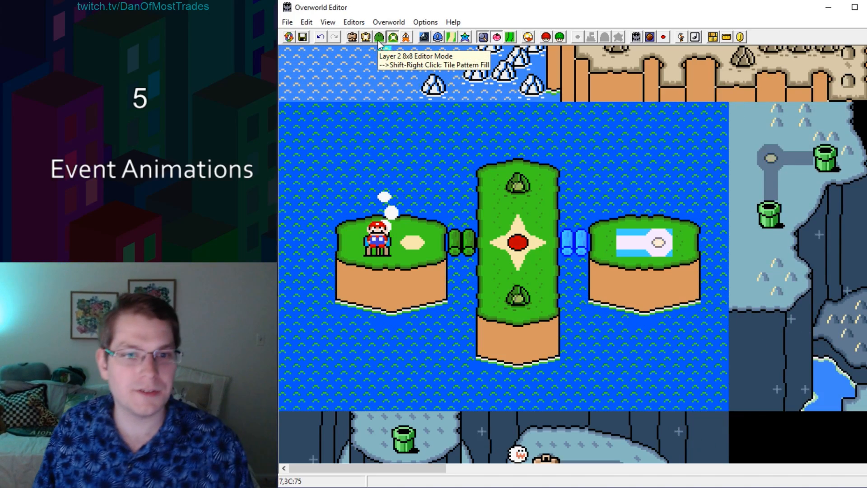
click(379, 38)
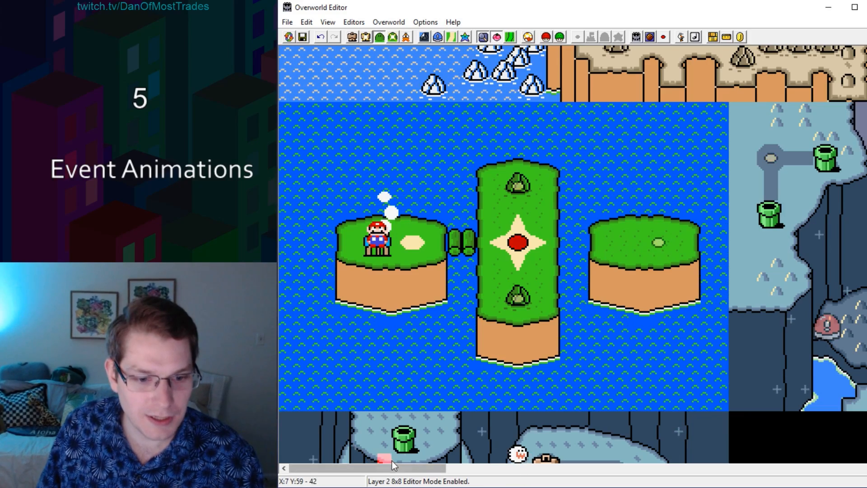
drag(392, 463, 624, 444)
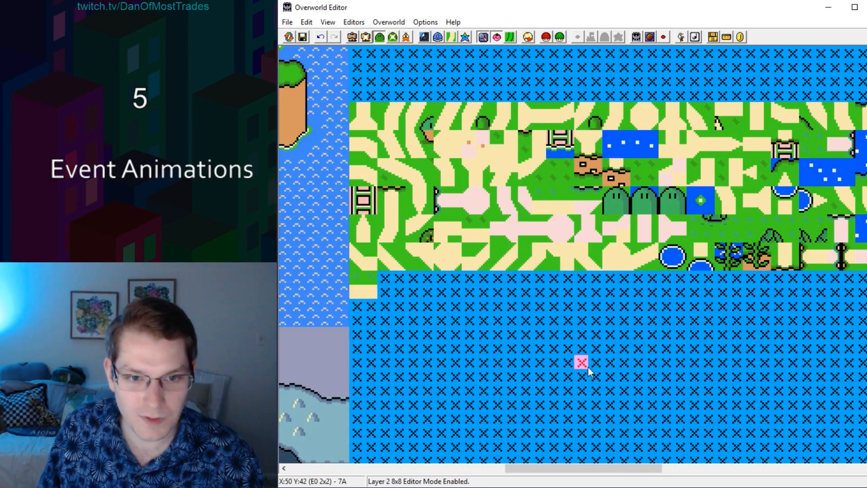
drag(555, 469, 574, 466)
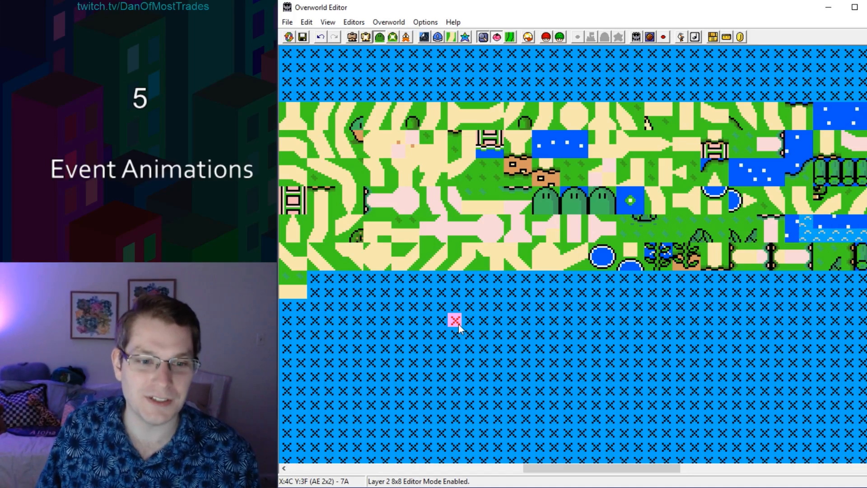
Step: Copy the two 8x8 tiles of the eastern island's west edge into the first free slot of the 2x2 event tile area
drag(574, 467, 396, 458)
scroll(510, 330, down, 5)
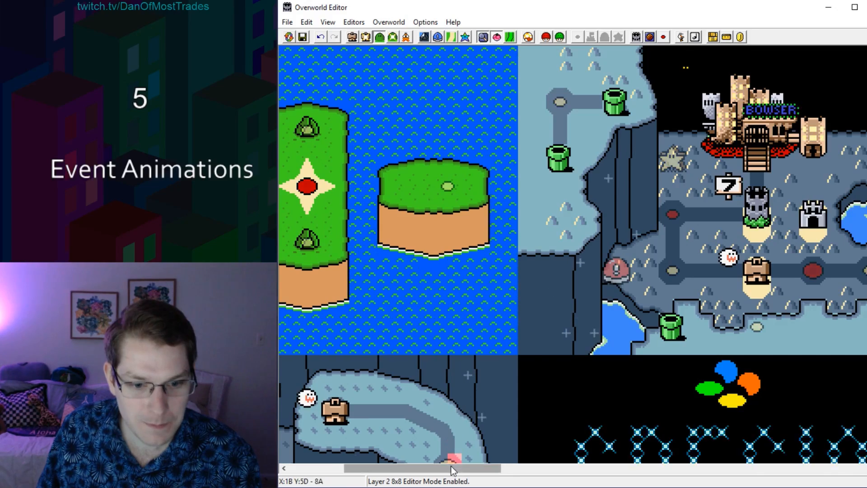
drag(451, 465, 410, 465)
drag(543, 180, 542, 194)
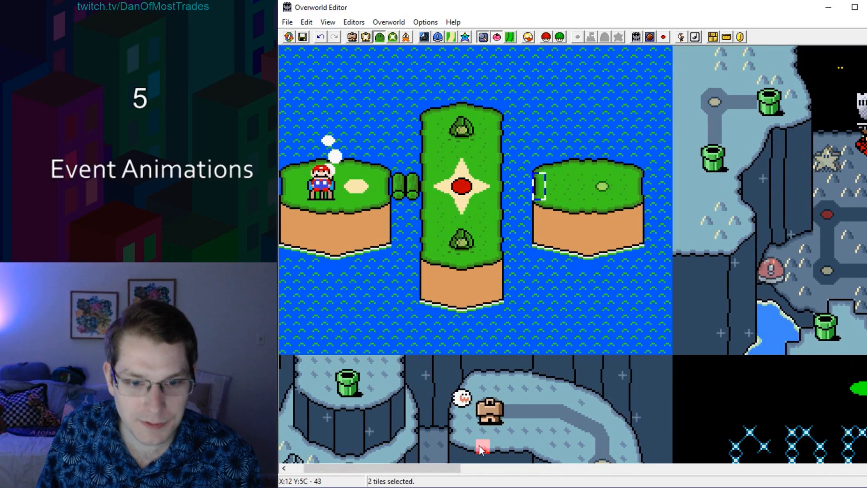
drag(451, 467, 643, 467)
scroll(646, 339, up, 5)
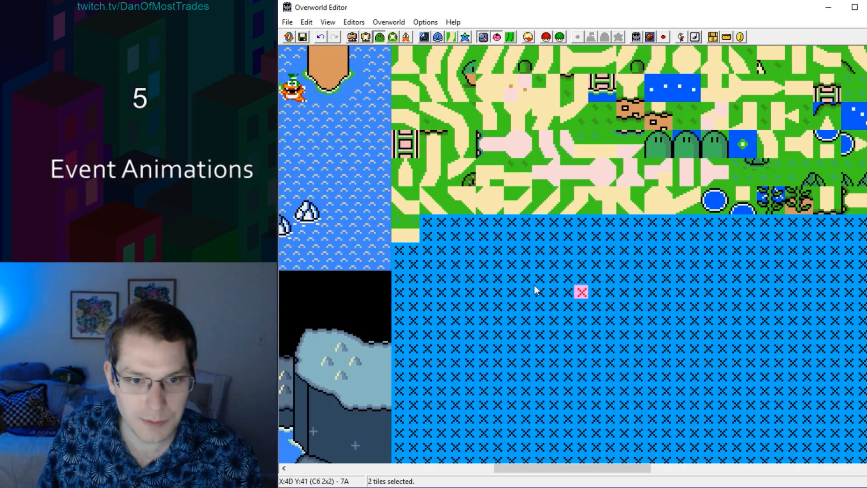
right_click(427, 223)
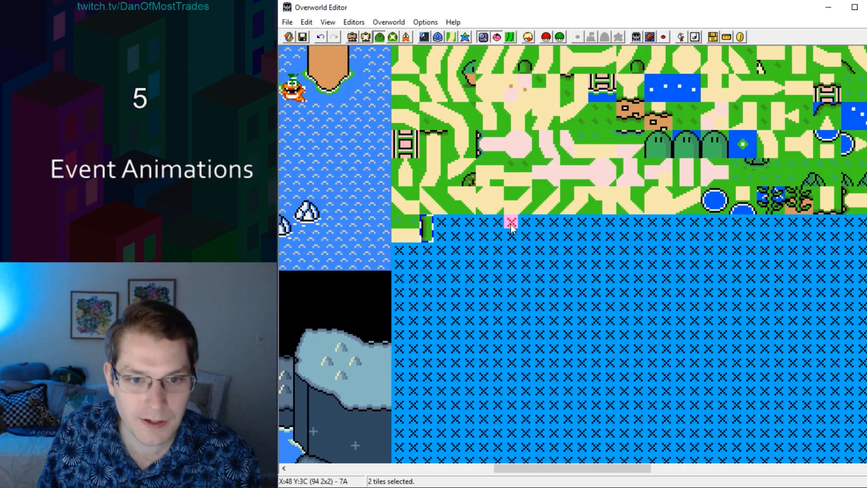
Step: Copy the two 8x8 tiles of the star path's western tip beside the island edge tiles in the custom 2x2 event tile slot
drag(523, 469, 369, 469)
scroll(392, 284, down, 3)
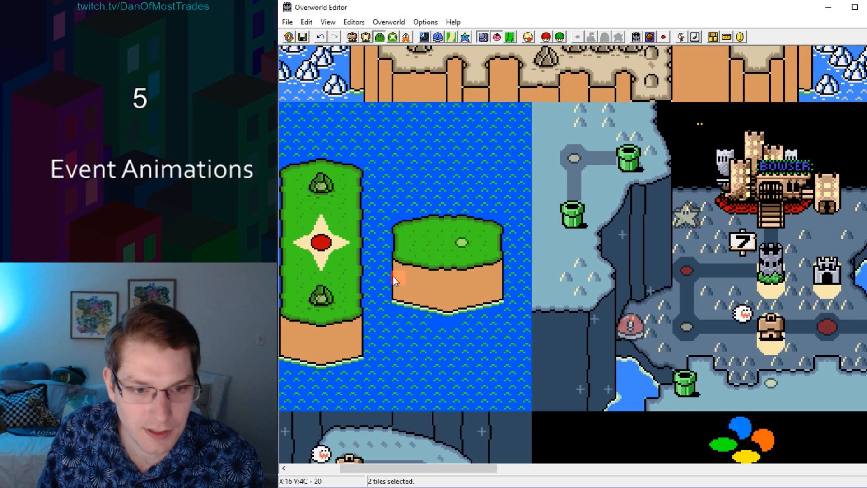
drag(299, 236, 301, 249)
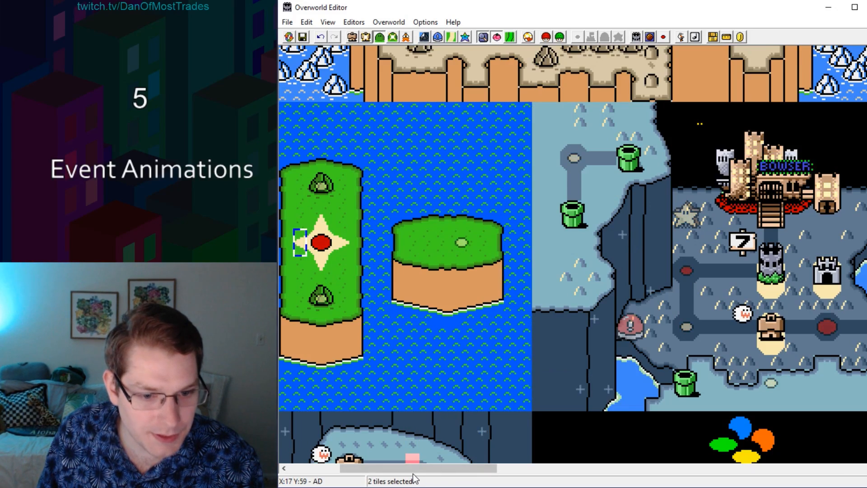
drag(413, 468, 364, 468)
scroll(497, 158, down, 3)
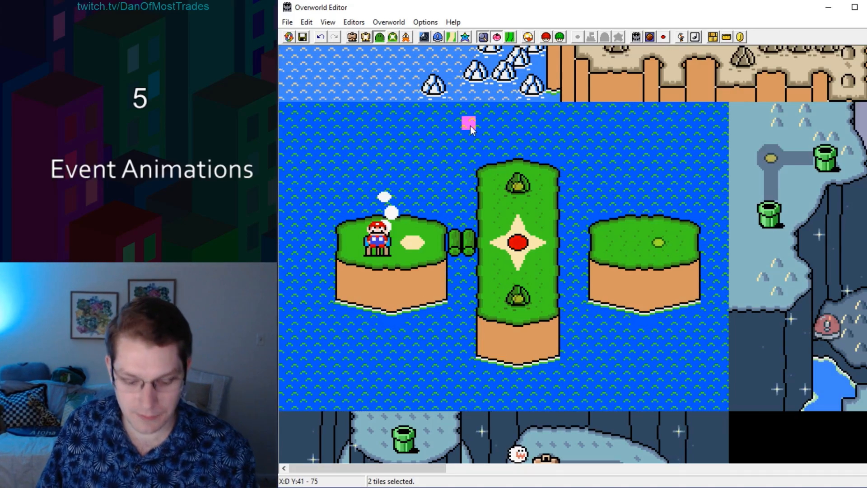
Step: Switch to Layer 2 event editing and delete the path, rounded path end and bridge event tiles leading to the eastern level dot
ctrl+scroll(472, 129, up, 1)
scroll(632, 201, down, 2)
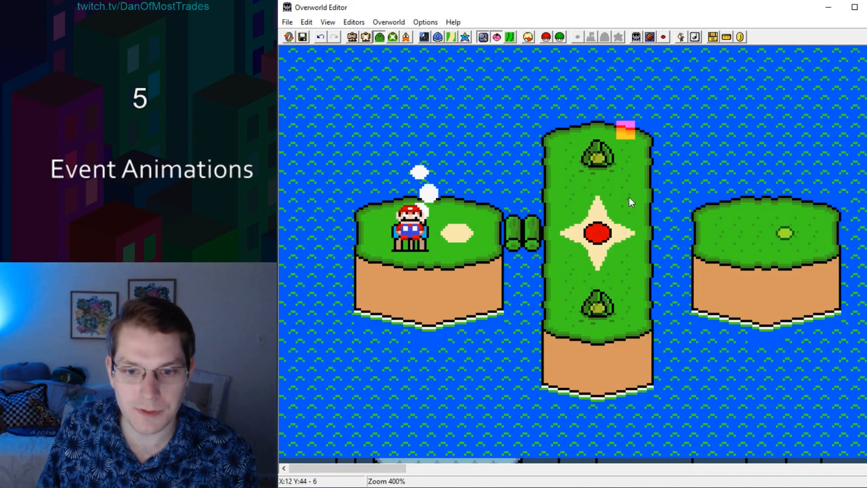
click(392, 38)
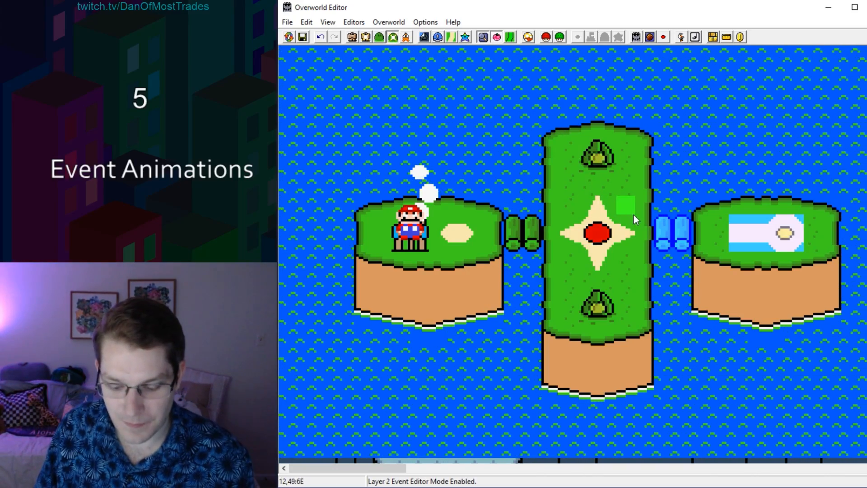
key(Page_Up)
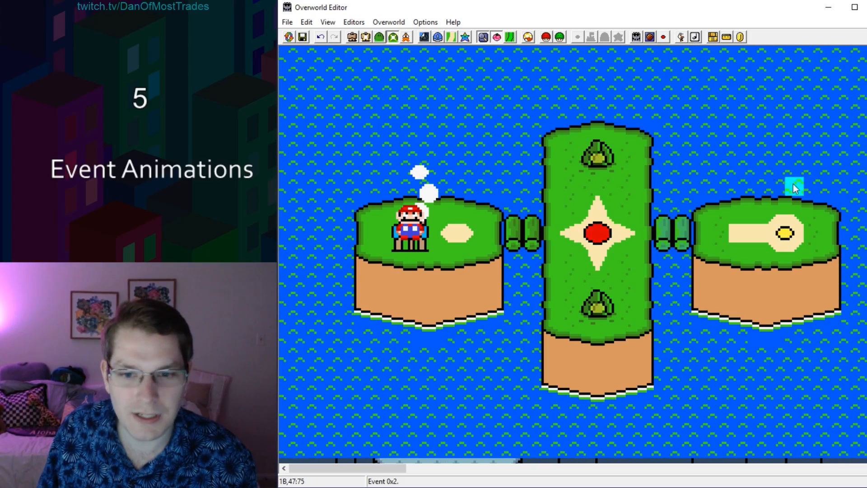
drag(713, 159, 791, 248)
key(Delete)
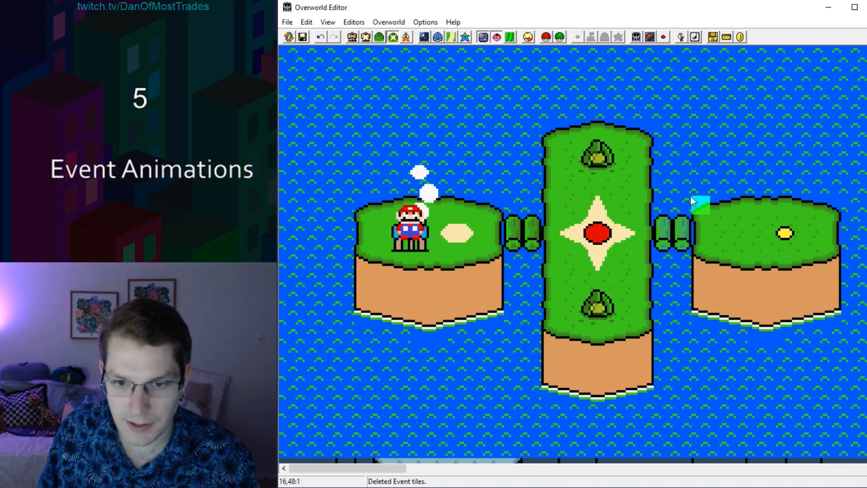
drag(655, 159, 743, 282)
key(Delete)
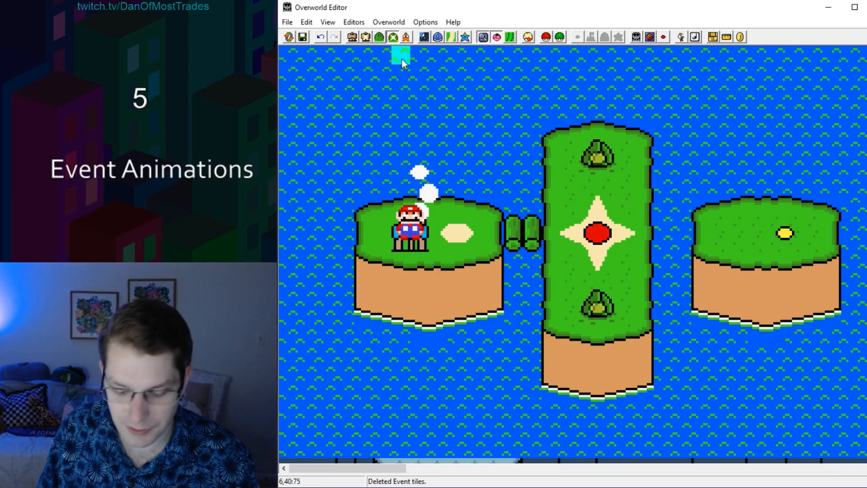
Step: For event 0x1, place the 2x2 bridge event tile in the water between the central and eastern islands
key(Page_Down)
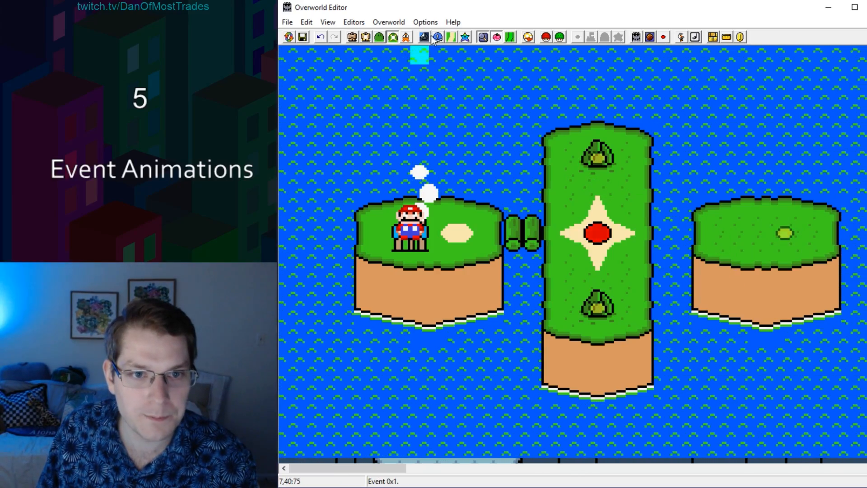
click(452, 37)
drag(784, 80, 399, 171)
drag(610, 170, 694, 426)
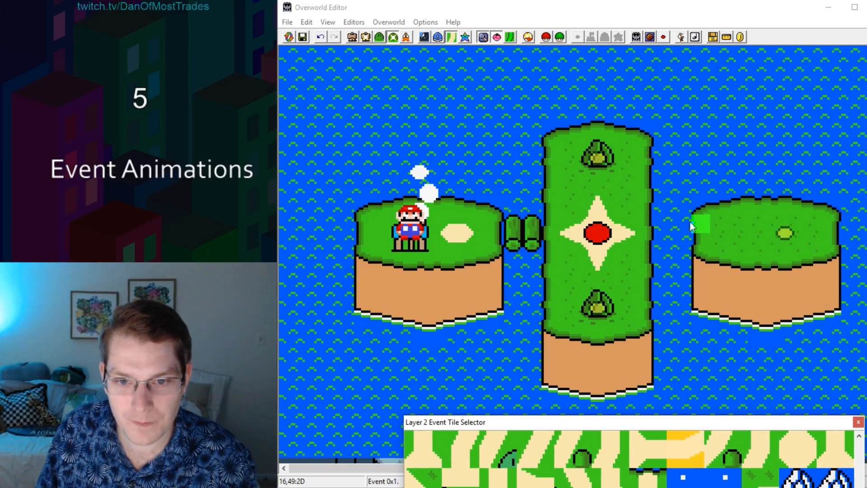
click(673, 233)
Step: Place the custom 2x2 island-edge tile with the pointed path start on the eastern island's west edge
drag(637, 421, 612, 21)
scroll(628, 129, down, 5)
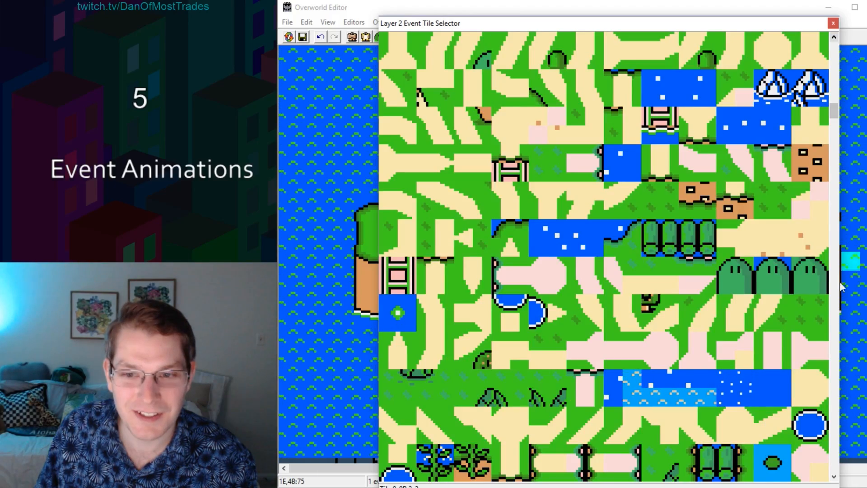
click(834, 476)
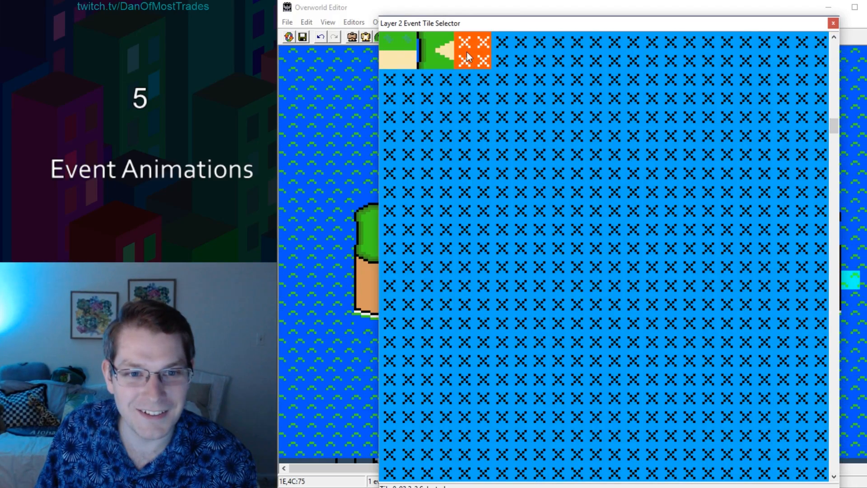
drag(460, 25, 549, 394)
right_click(705, 222)
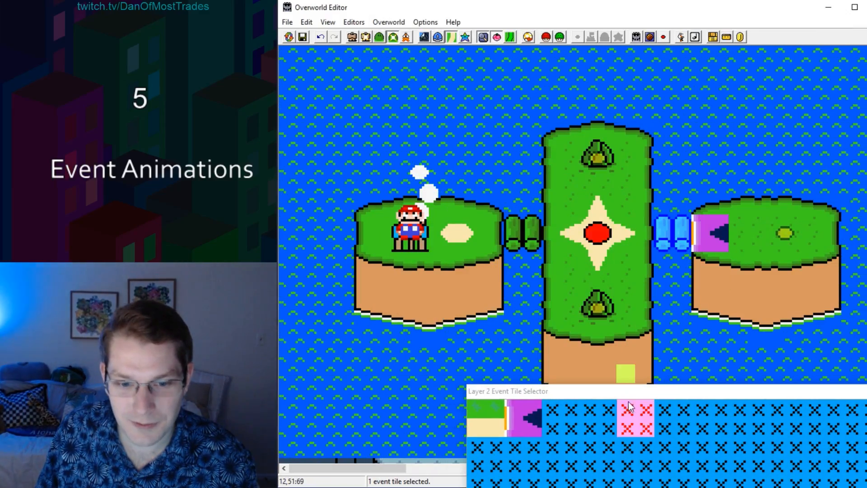
Step: Add a horizontal path event tile and a rounded path end around the eastern level dot, and close the tile selector
click(643, 438)
key(Page_Up)
drag(699, 395, 628, 401)
click(450, 260)
click(748, 231)
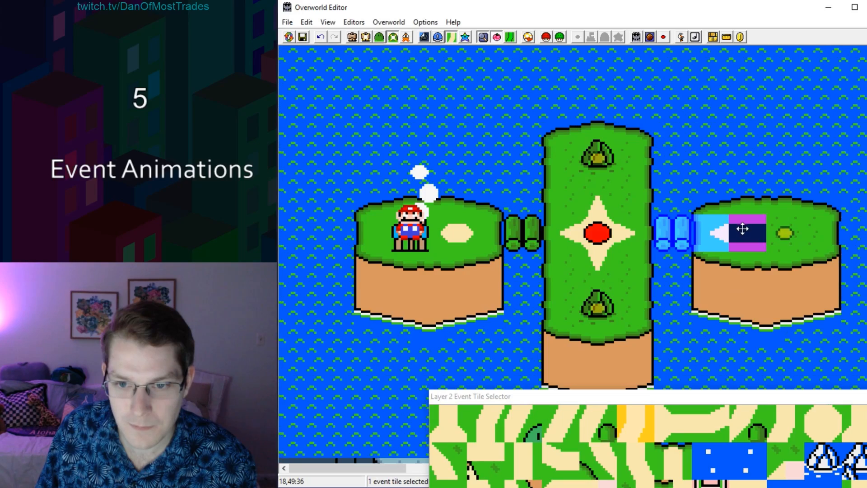
drag(708, 398, 633, 322)
click(733, 348)
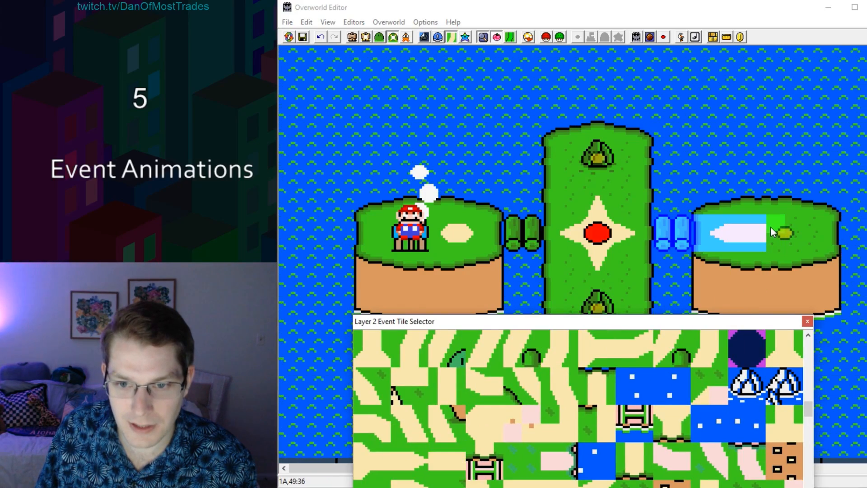
right_click(772, 227)
click(747, 141)
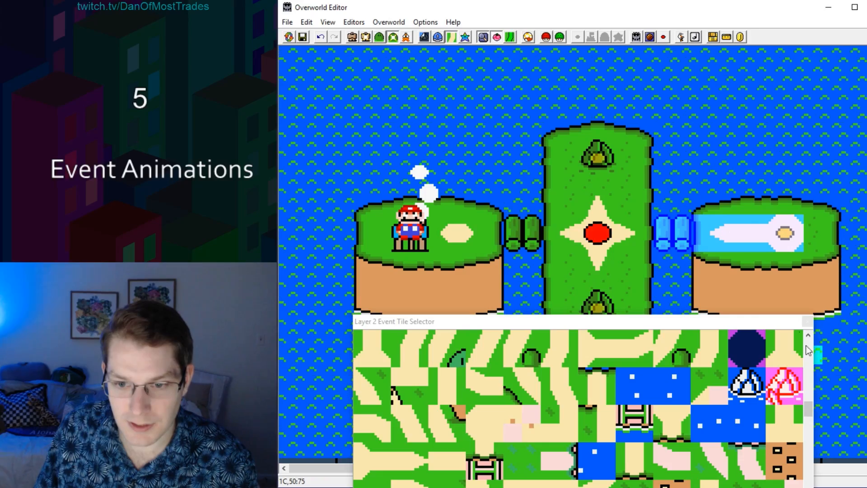
click(807, 322)
Step: For event 0x2, place a vertical path tile and a rounded path end reaching the central island's northern level dot
key(Page_Up)
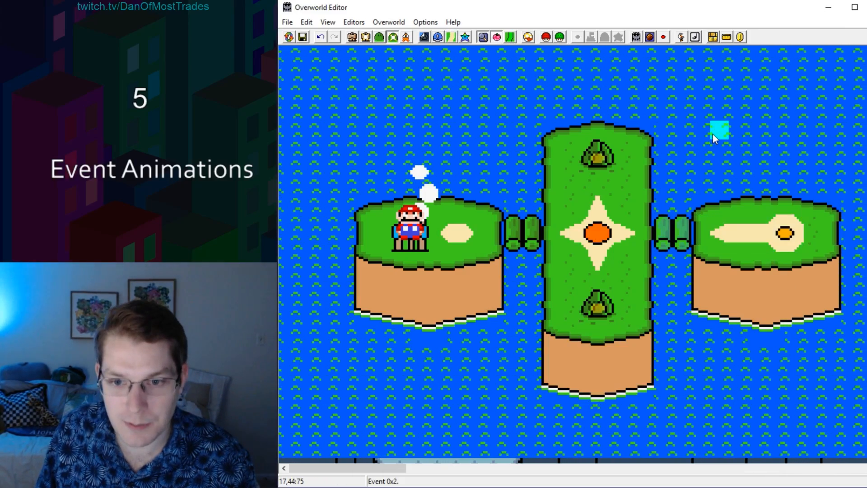
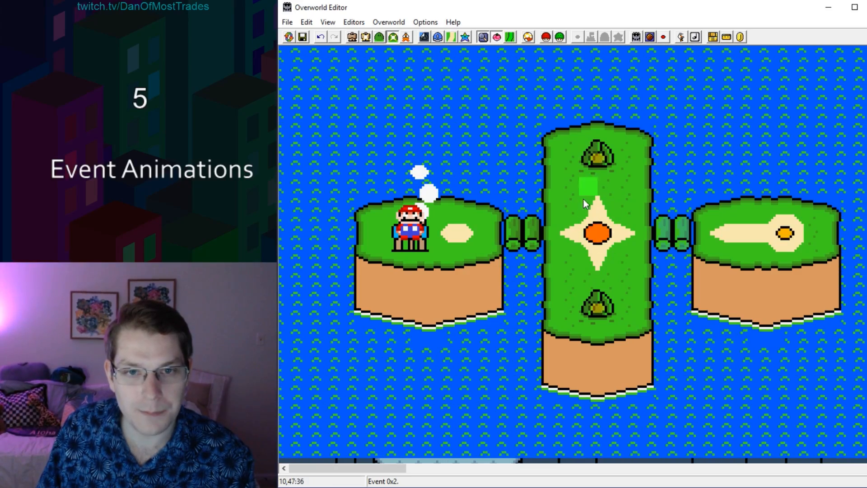
key(c)
drag(587, 328, 636, 324)
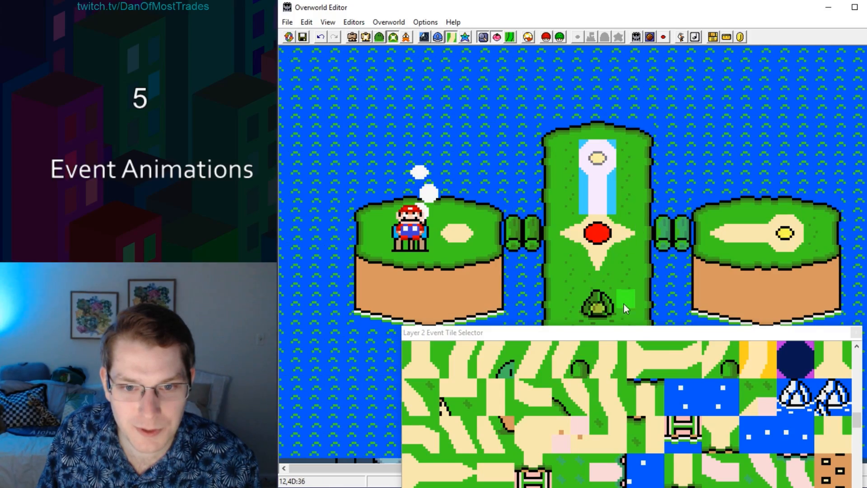
drag(620, 336, 693, 452)
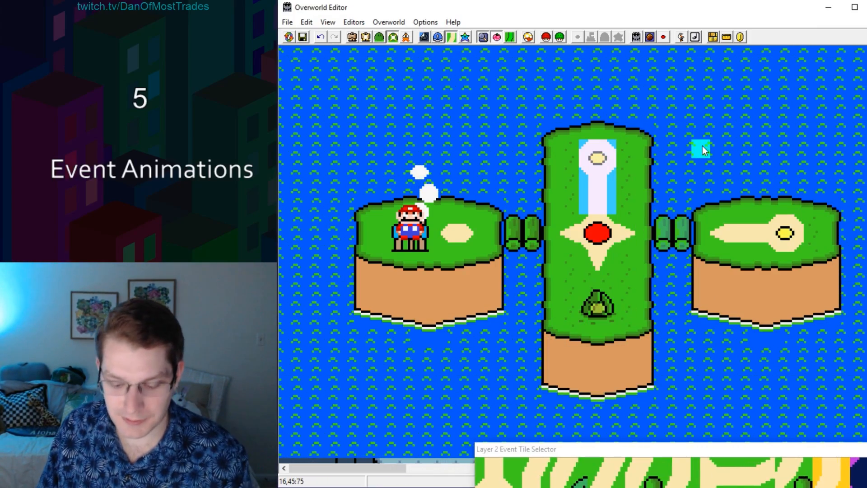
Step: For event 0x3, place a vertical path tile and a rounded path end at the central island's southern level dot, and close the tile selector
key(Page_Up)
click(520, 465)
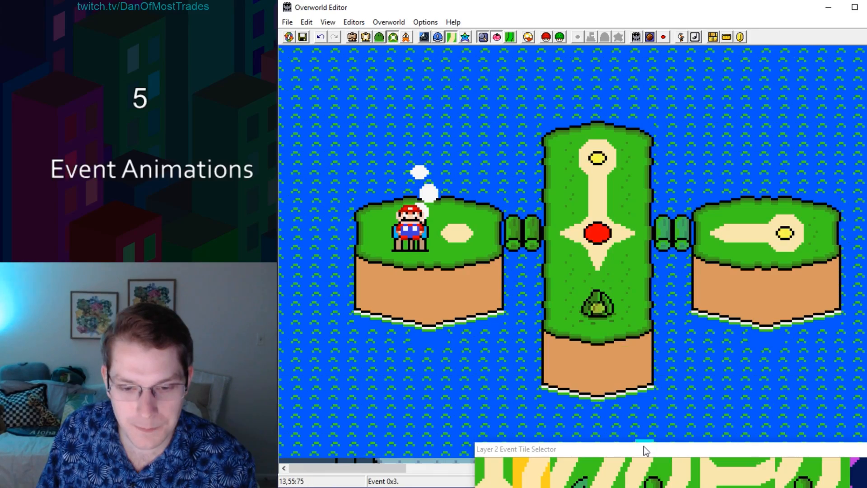
drag(643, 449, 631, 376)
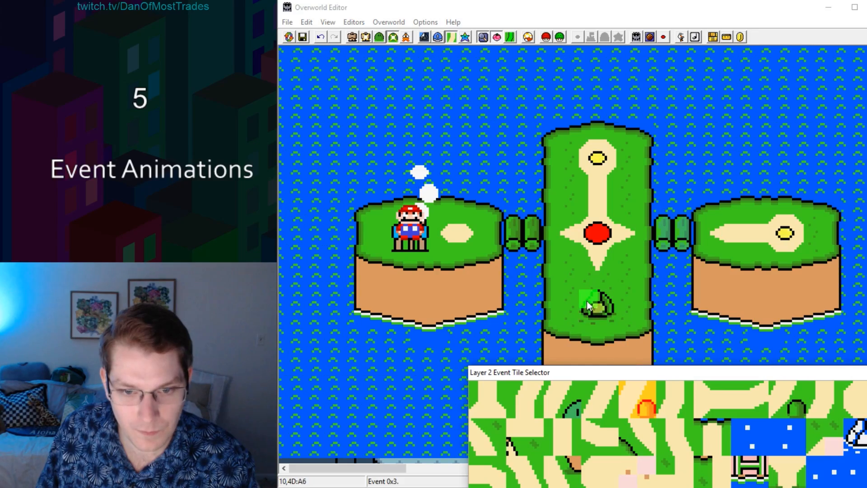
click(598, 308)
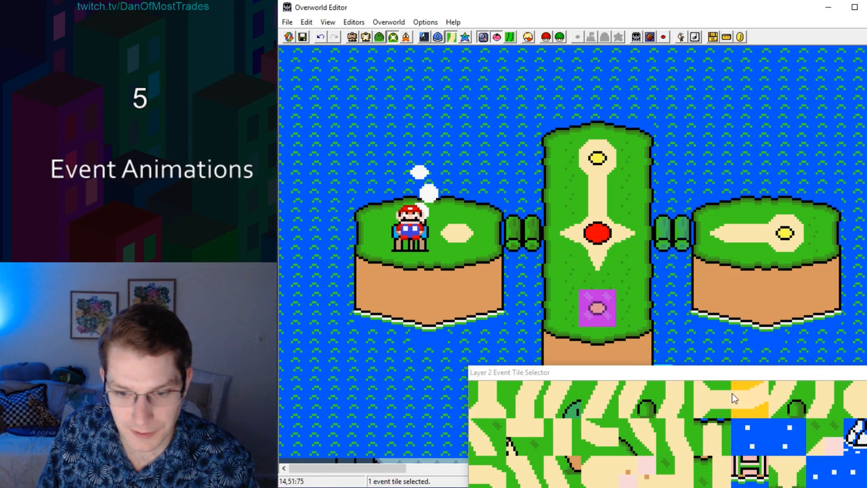
click(565, 441)
right_click(588, 262)
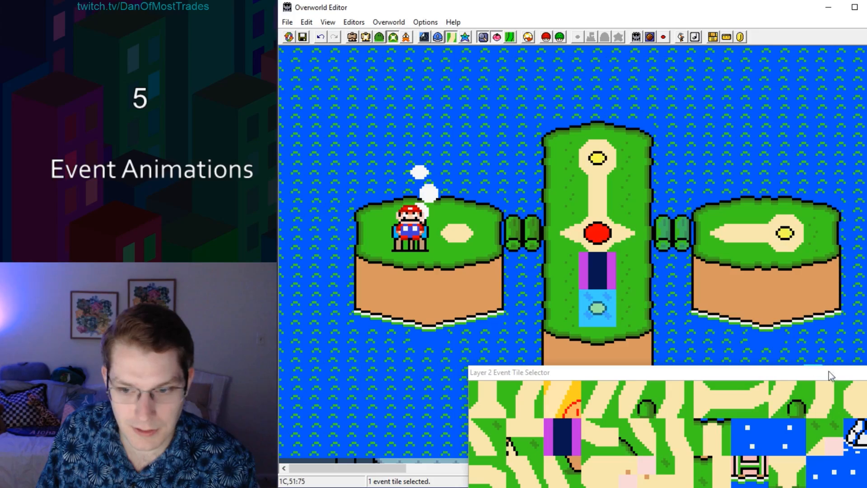
click(852, 395)
key(Page_Up)
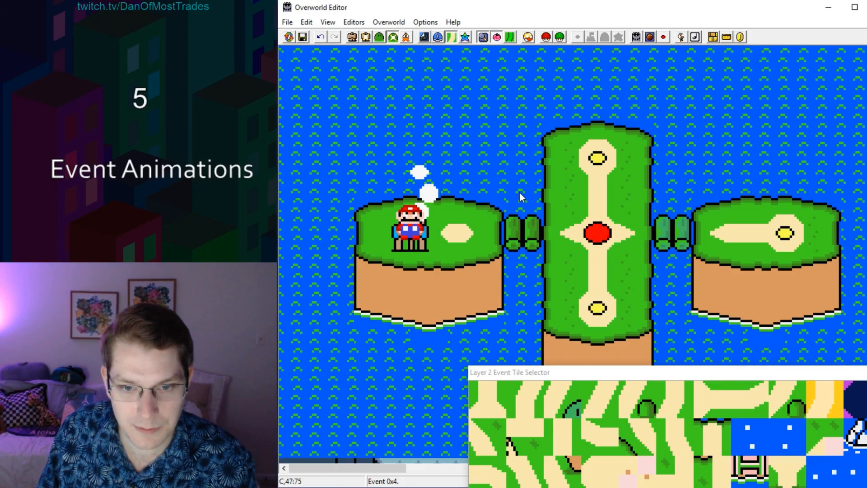
click(866, 373)
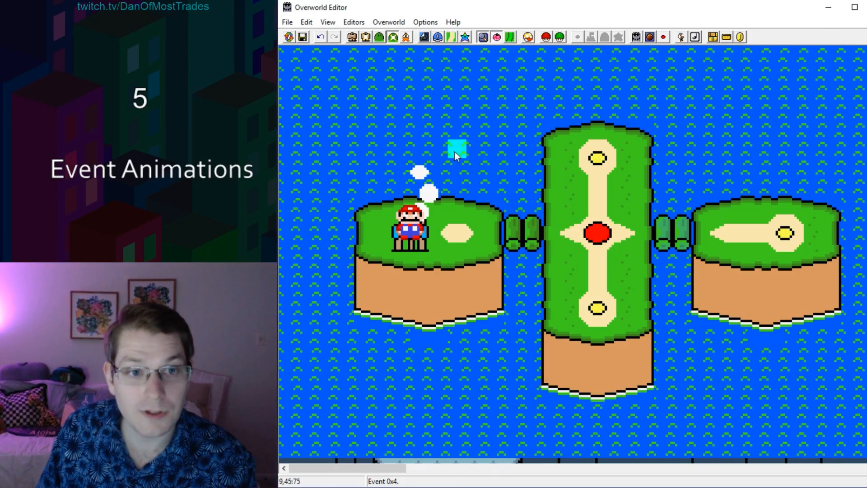
Step: Save the overworld to the ROM and check the level tile settings of the eastern island's level dot
click(302, 37)
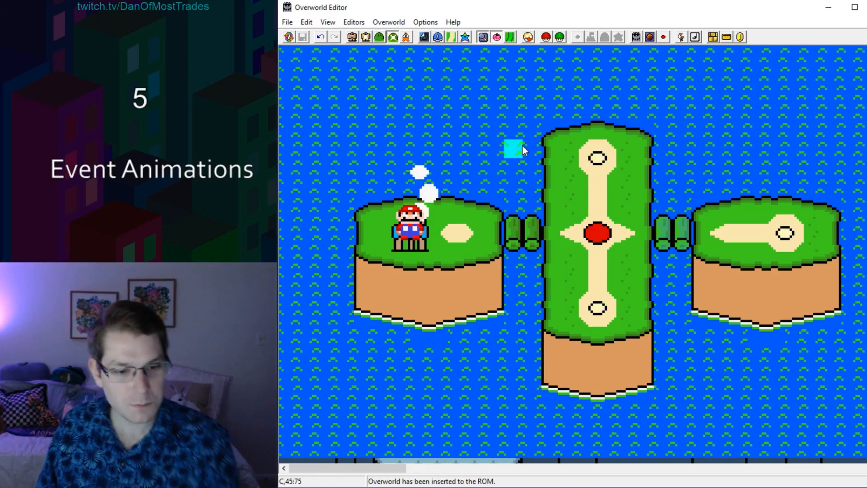
click(578, 37)
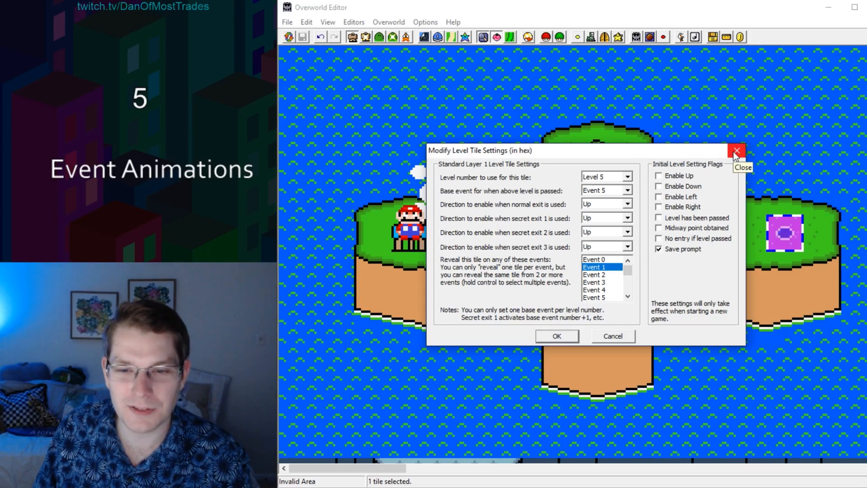
click(737, 151)
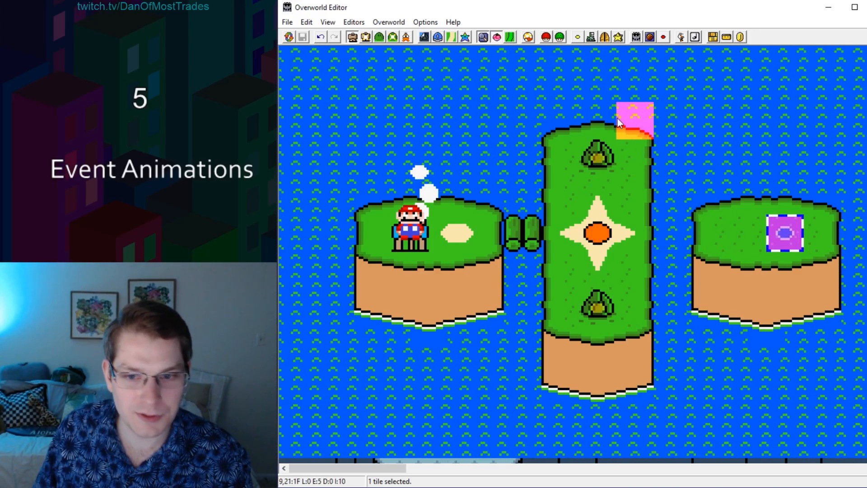
Step: For Layer 2 event 0x5, stack the first five frames of the rising horned statue in the sea north of the eastern island
click(393, 37)
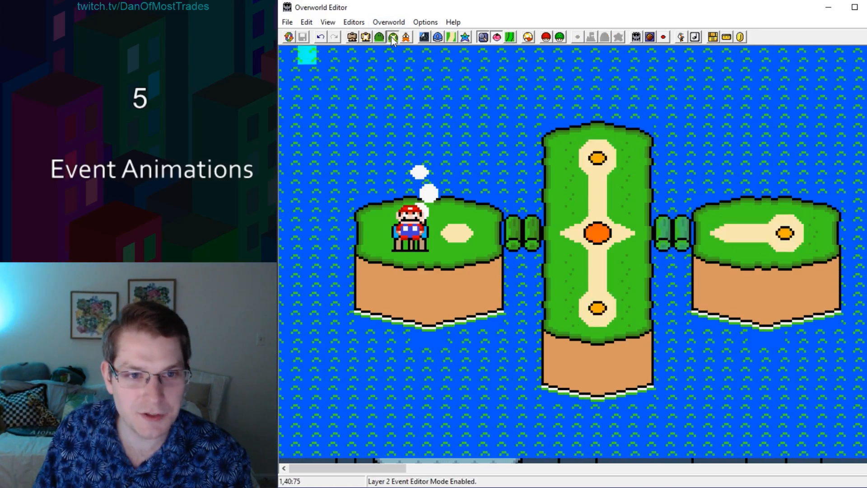
drag(548, 143, 615, 214)
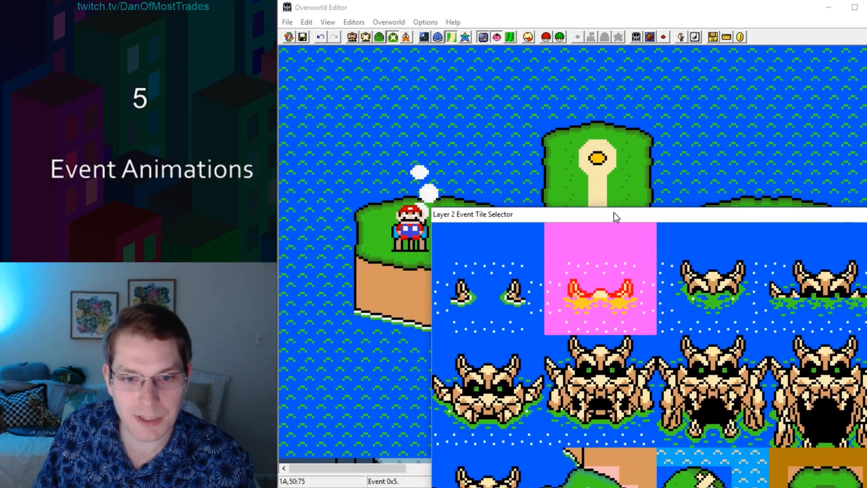
click(495, 270)
click(705, 78)
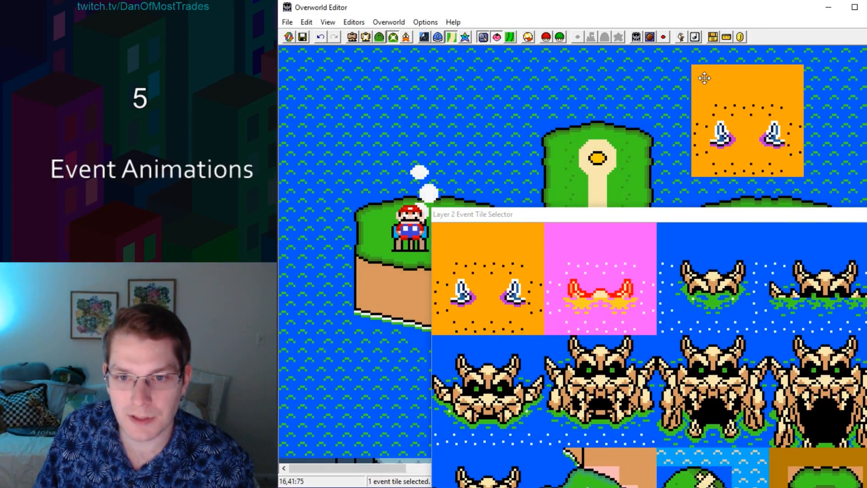
click(682, 300)
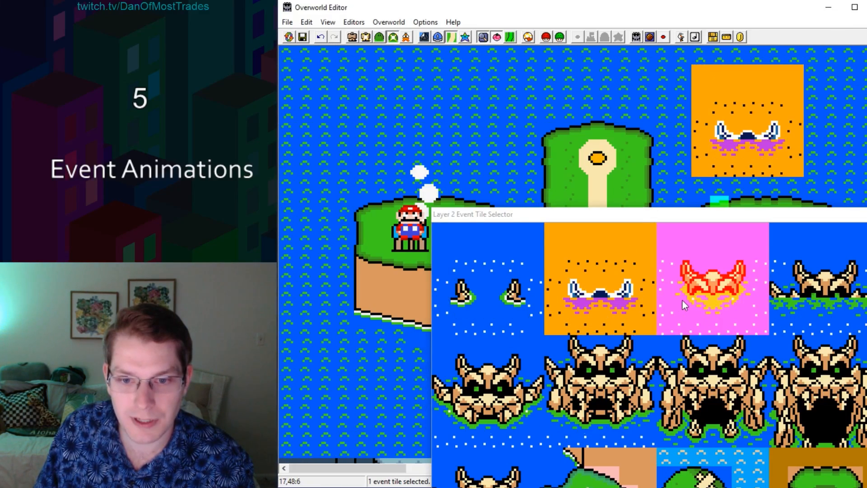
right_click(703, 79)
click(809, 261)
right_click(700, 81)
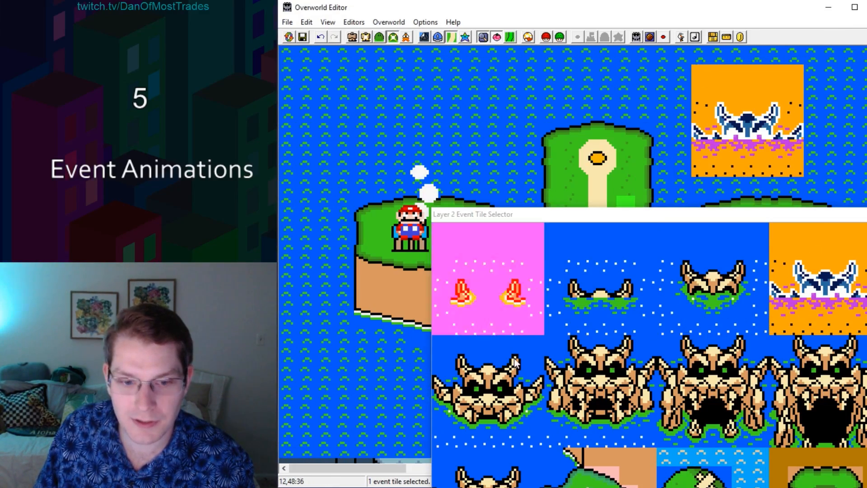
click(488, 391)
right_click(701, 82)
Step: Add the fully risen and open-mouthed horned statue frames at the same spot to continue the rising animation
click(605, 402)
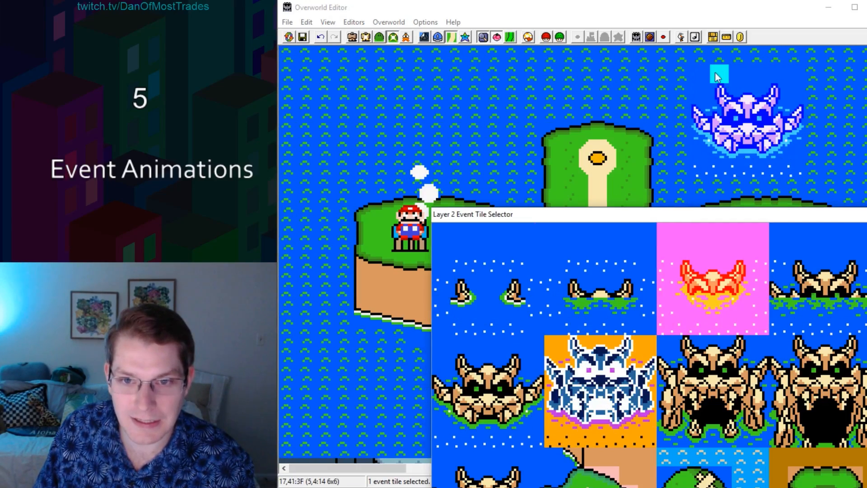
right_click(703, 75)
click(714, 370)
right_click(701, 75)
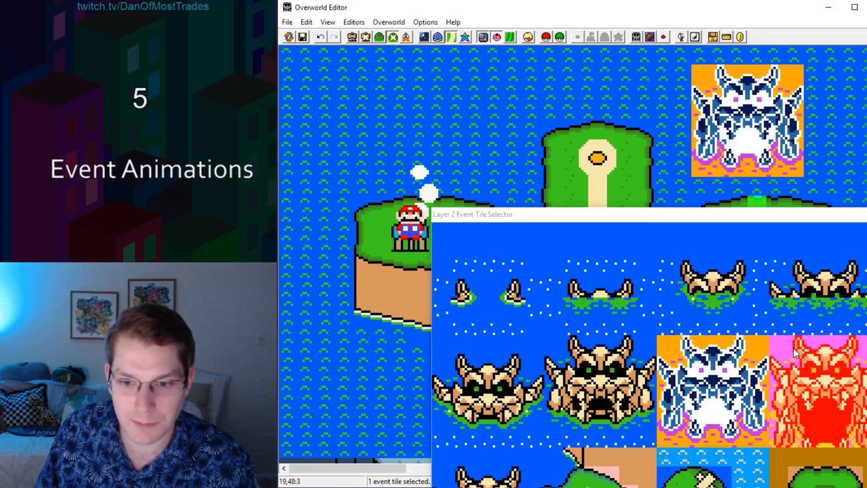
Step: Stack the horned statue frames in reverse order at the same spot so the statue sinks back into the sea
click(703, 380)
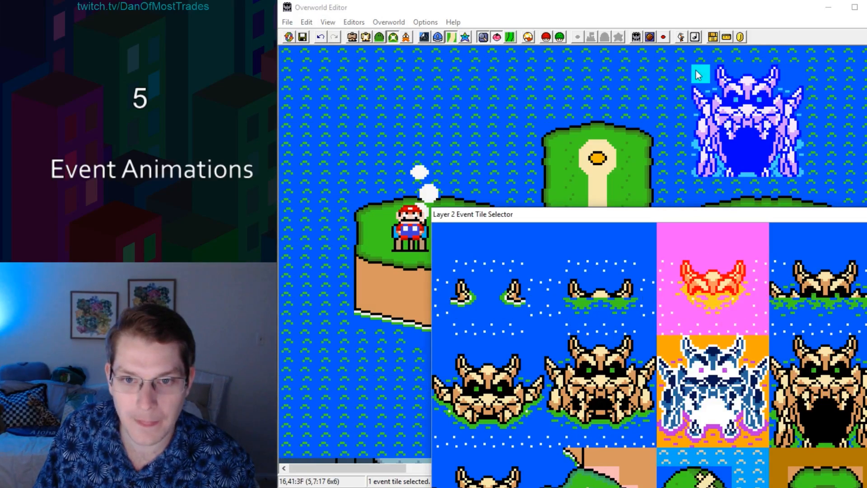
right_click(700, 74)
click(606, 350)
right_click(701, 76)
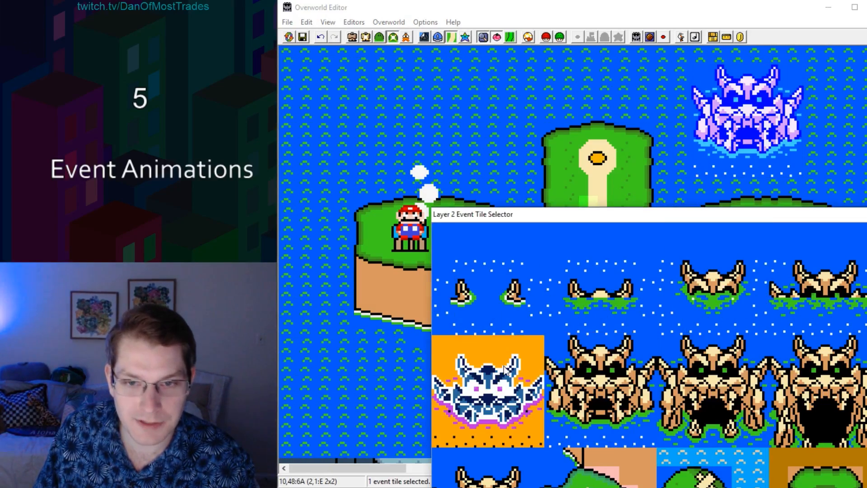
right_click(705, 67)
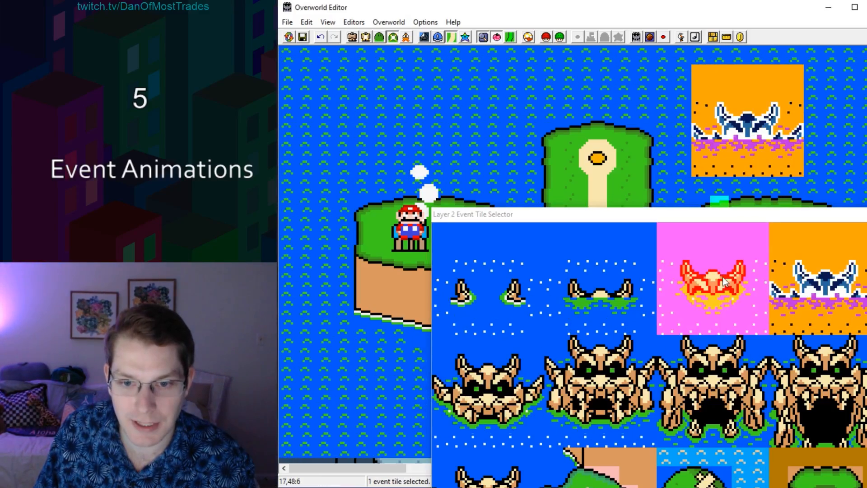
click(712, 271)
right_click(700, 77)
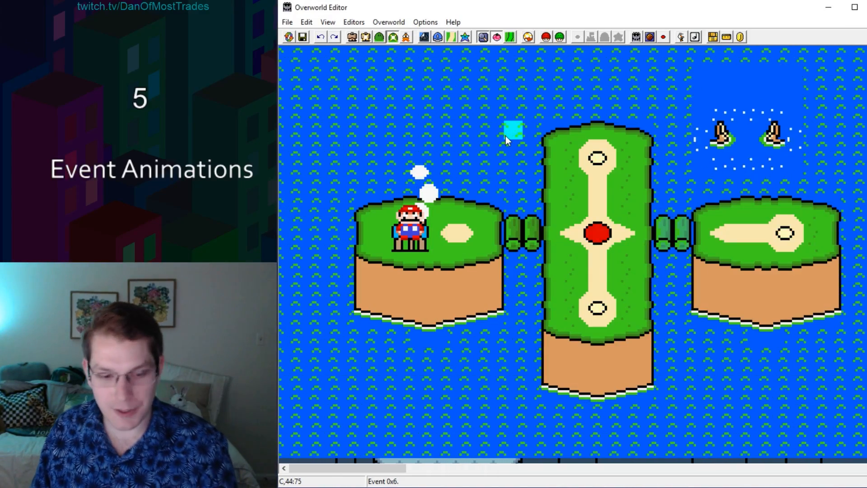
Step: Preview the beginning of event 0x5's statue animation step by step, and return to the event's first step
key(Page_Down)
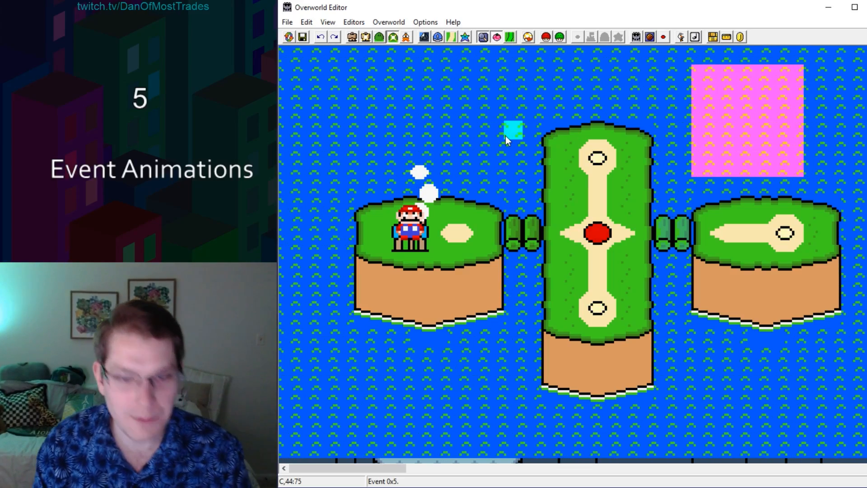
key(Home)
key(Home)
key(Home)
key(Home)
key(Home)
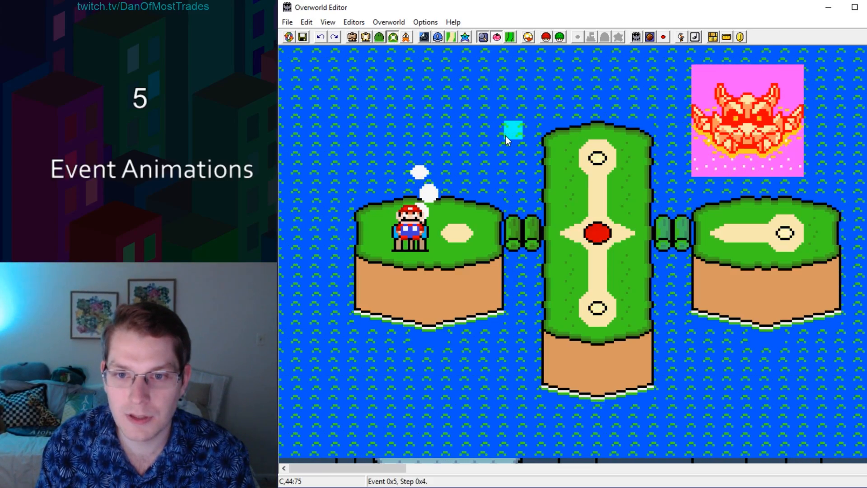
key(Page_Up)
key(Page_Up)
key(Page_Up)
key(Page_Up)
key(Page_Up)
key(Page_Up)
key(Page_Down)
key(Page_Down)
key(Page_Down)
key(Page_Down)
key(Page_Down)
key(Page_Down)
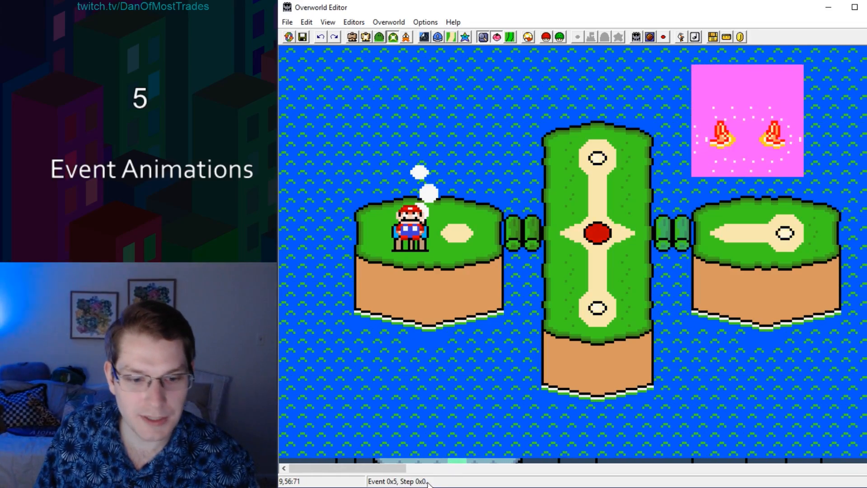
Step: Advance through event 0x5 from step 0x0 to step 0xD to review the statue rising and sinking
key(Home)
key(Home)
key(Home)
key(Home)
key(Home)
key(Home)
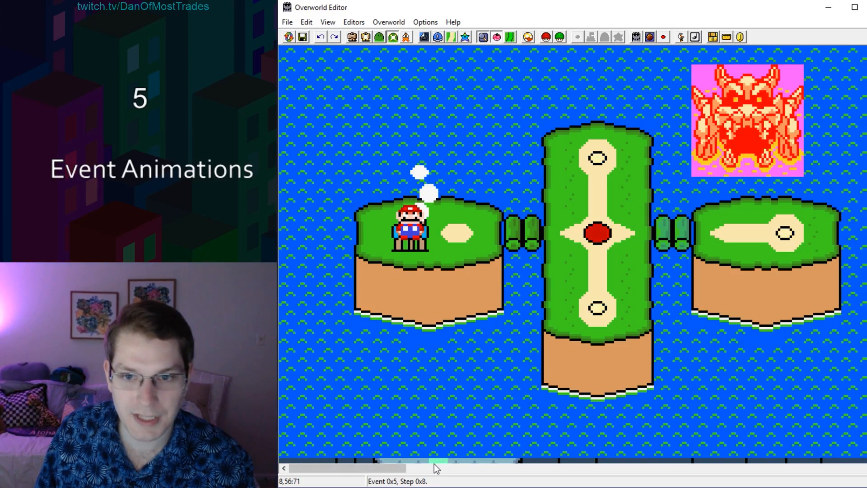
key(Home)
key(Home)
key(Home)
key(Home)
key(Home)
key(Home)
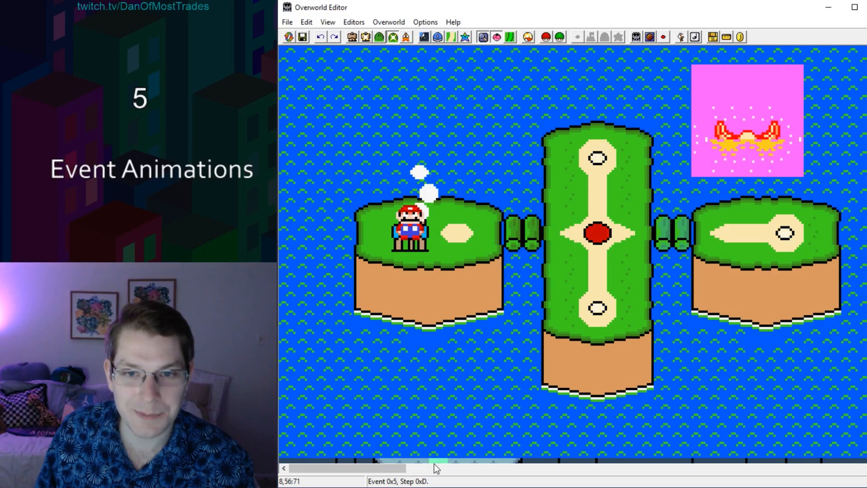
Step: Select the statue event tiles north of the eastern island and delete them
drag(655, 194, 789, 86)
key(Delete)
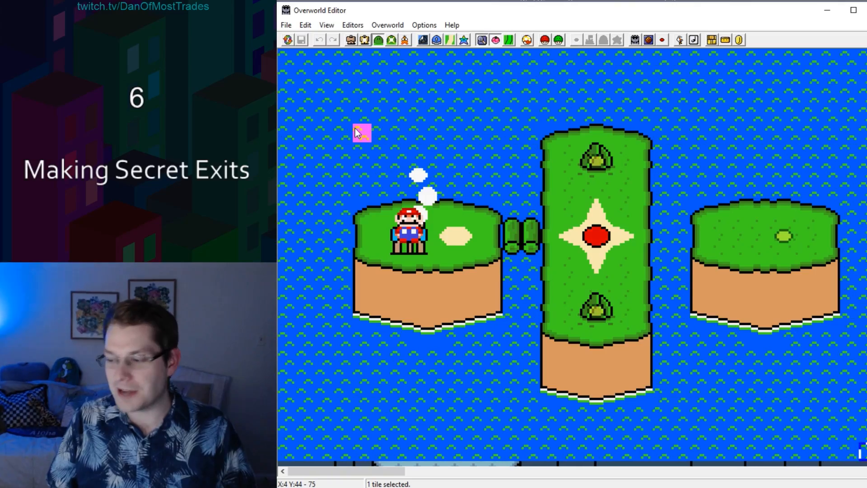
Step: Turn on the display of level numbers on the overworld map
click(327, 25)
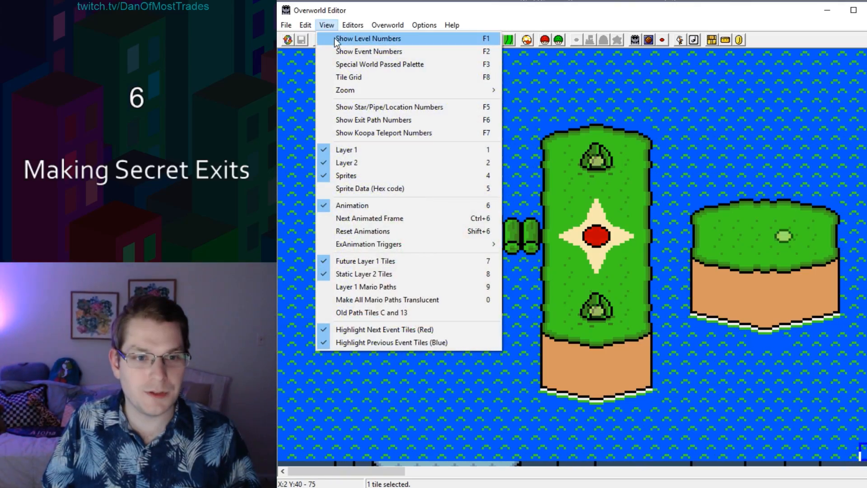
click(352, 38)
click(336, 55)
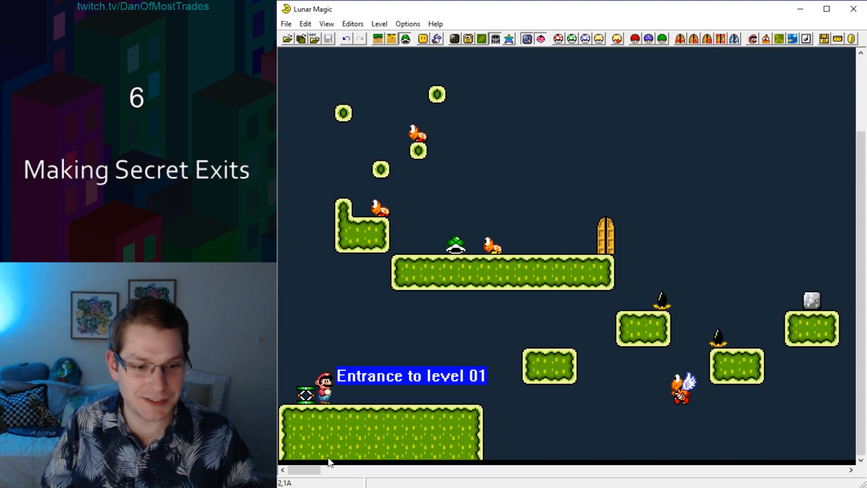
Step: In the level editor, go to level 1's goal gate and examine the goal point tape entries in the sprite list
drag(307, 471, 360, 471)
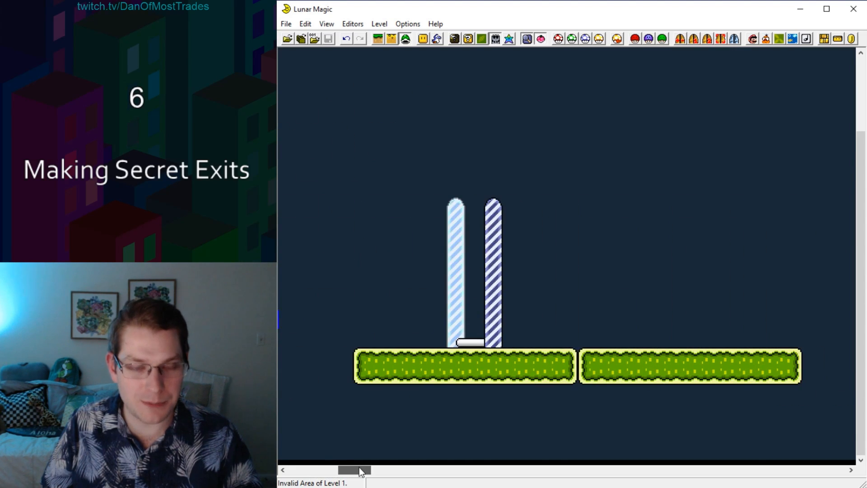
click(437, 40)
drag(679, 79, 685, 91)
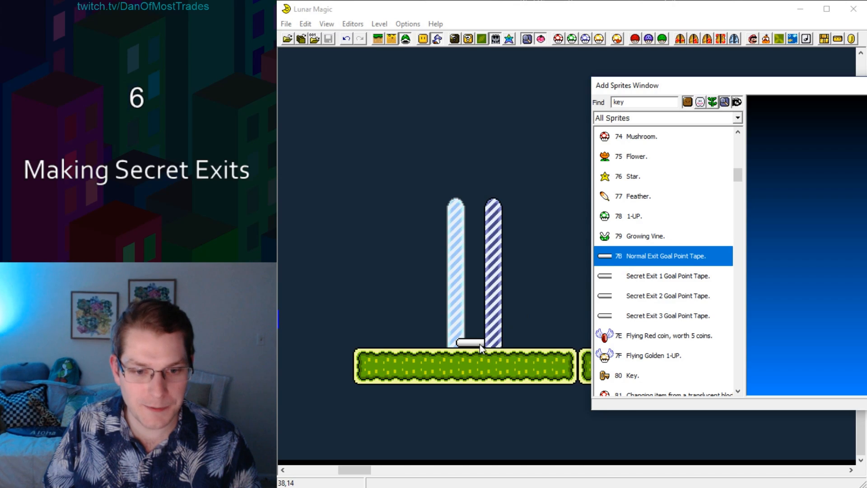
mouse_move(481, 347)
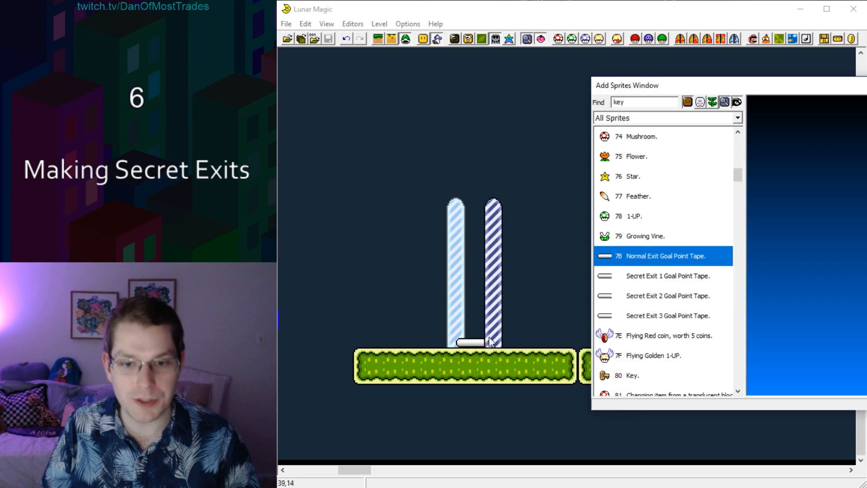
Step: Search the sprite list for "sphere" and "key", and examine the secret exit goal point tapes
text(sphere)
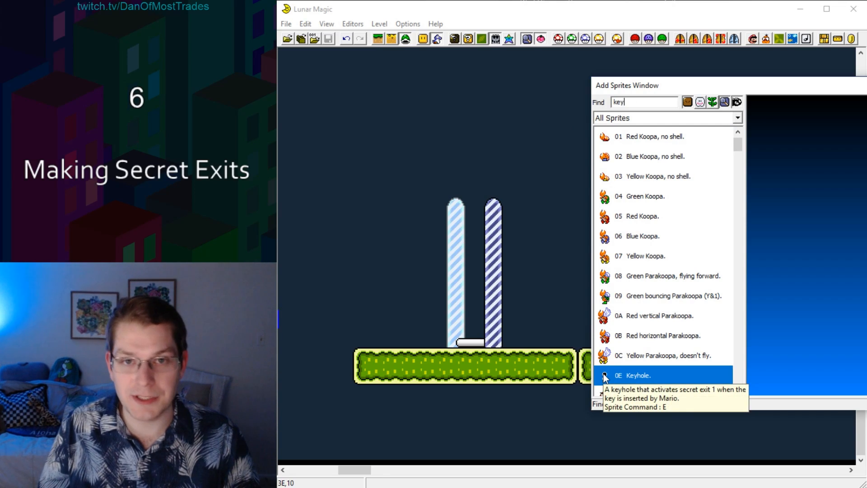
drag(640, 103, 608, 103)
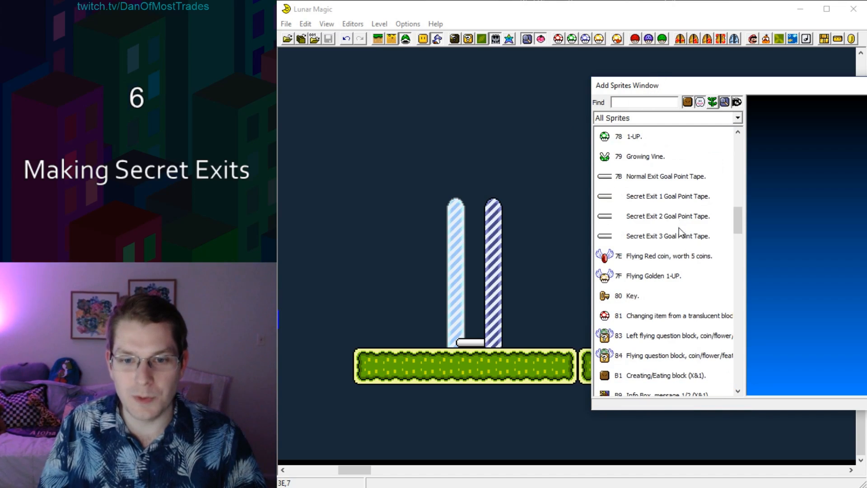
click(679, 231)
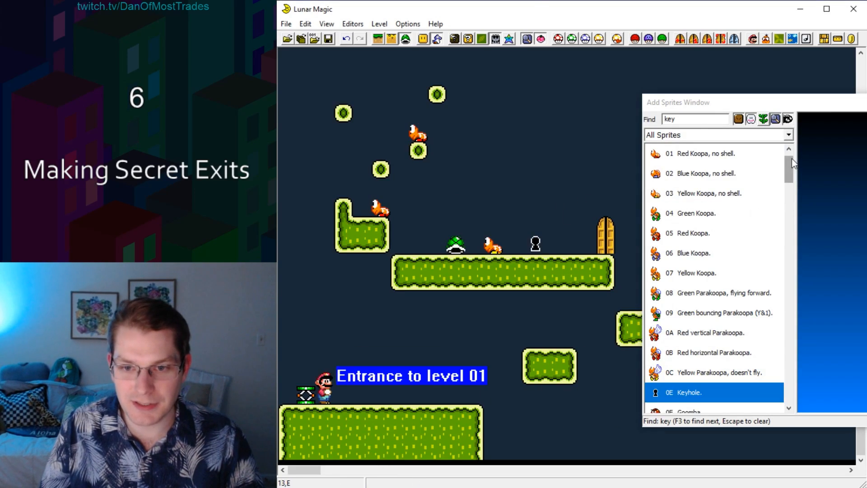
Step: Place a Key sprite between the keyhole and the door on the long platform, and save level 1
drag(792, 159, 790, 165)
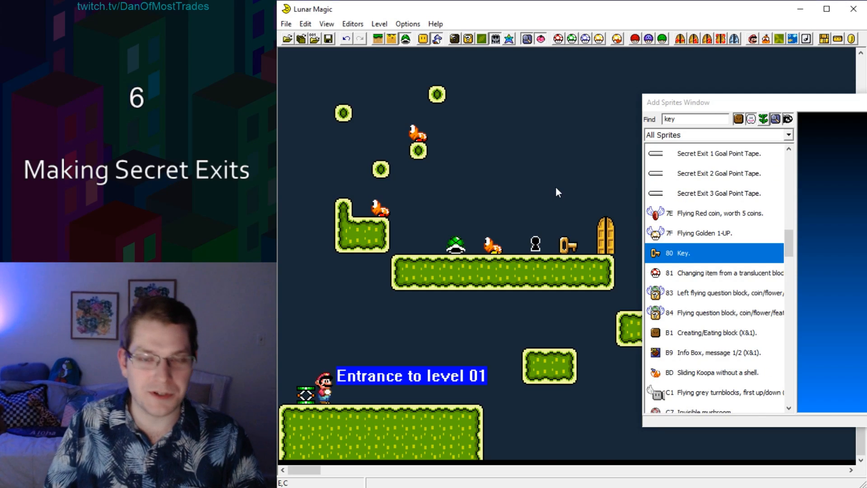
key(ctrl+s)
Step: Show level 1's screen exits and check which level the door leads to
click(327, 25)
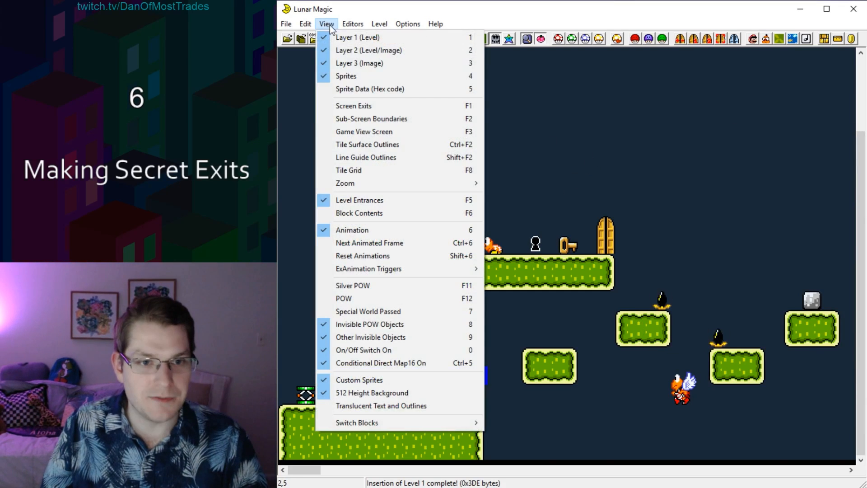
click(346, 107)
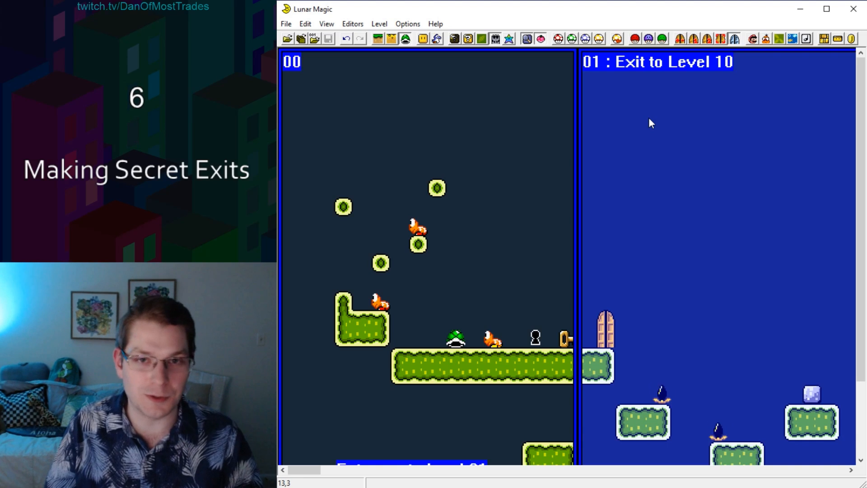
scroll(481, 169, down, 3)
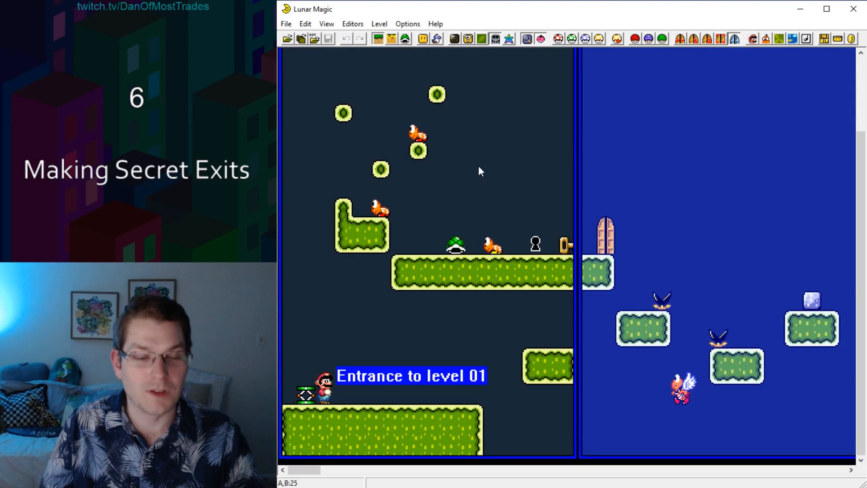
Step: Open level 10 and place a Secret Exit 2 Goal Point Tape on the ground between the entrance bush and the first slope
click(312, 40)
text(10)
key(Return)
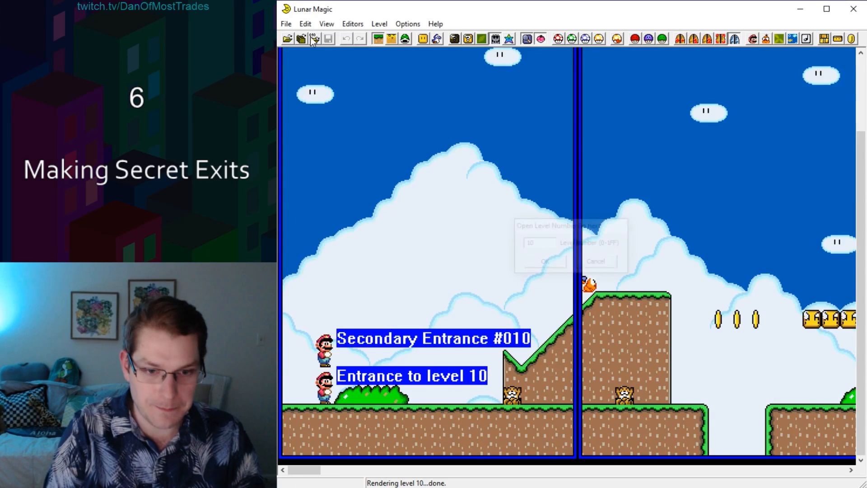
click(437, 39)
drag(789, 251, 784, 248)
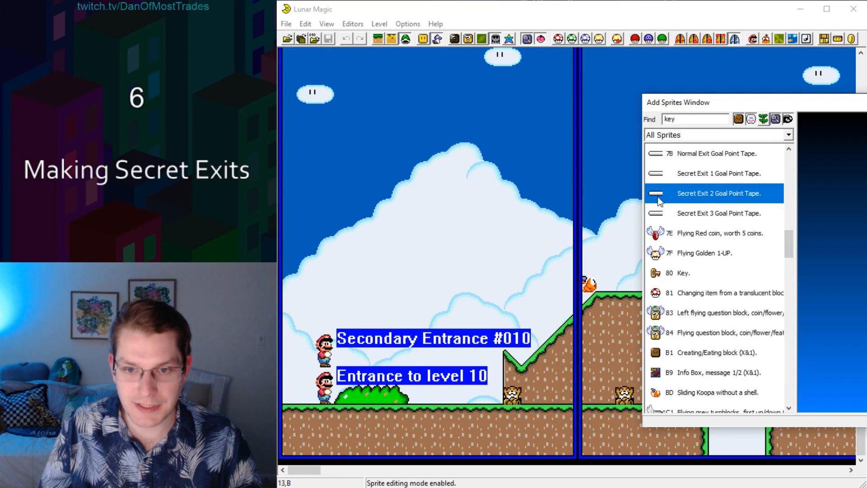
click(435, 397)
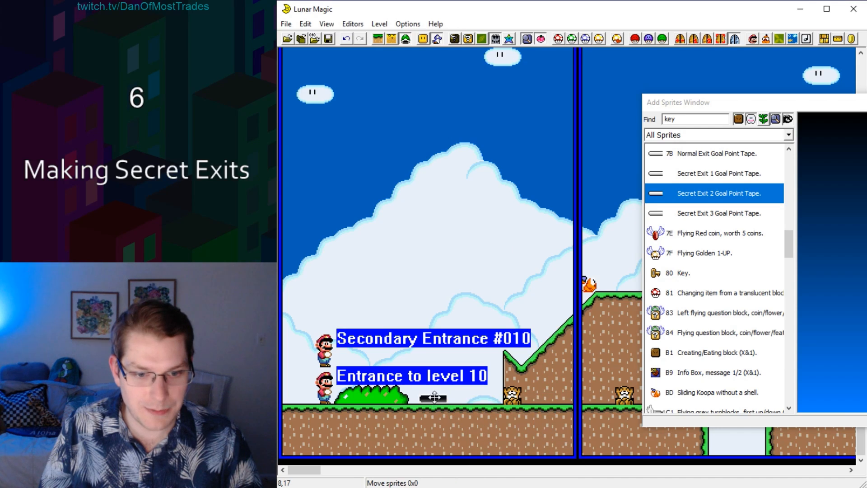
drag(329, 244, 329, 262)
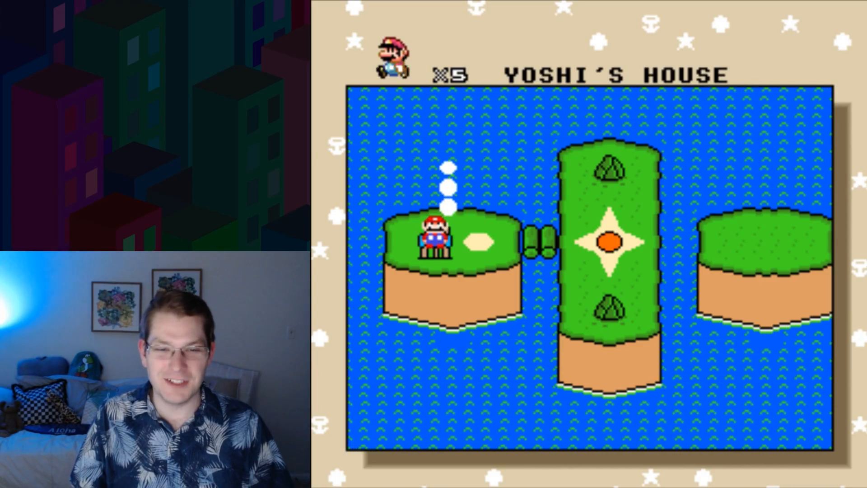
Step: Play-test level 1 from Yoshi's House, moving past the keyhole and key to enter the door on the long platform
key(x)
key(Left)
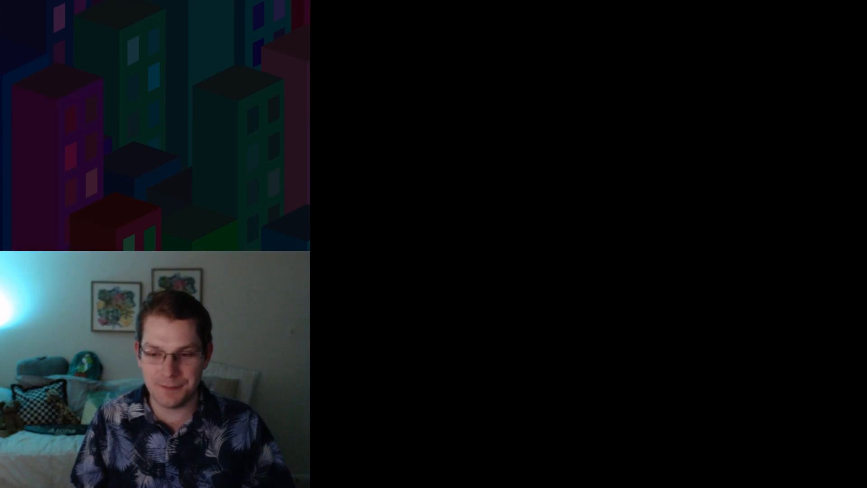
key(Right)
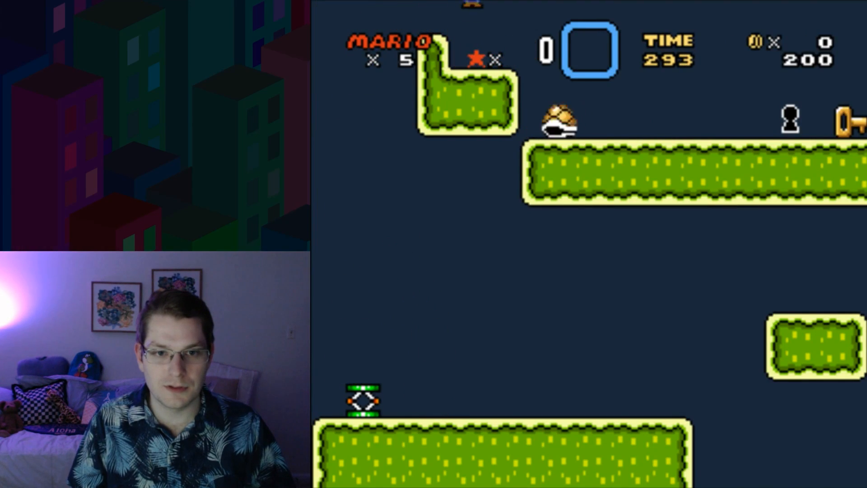
key(Right)
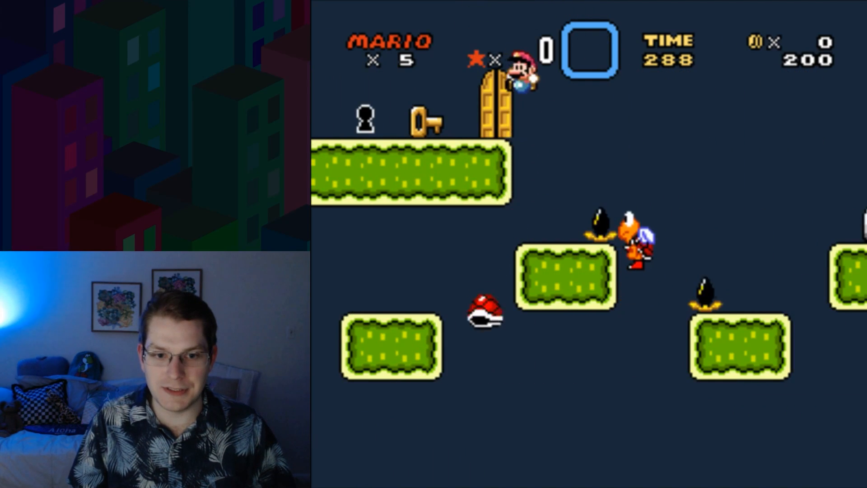
key(Up)
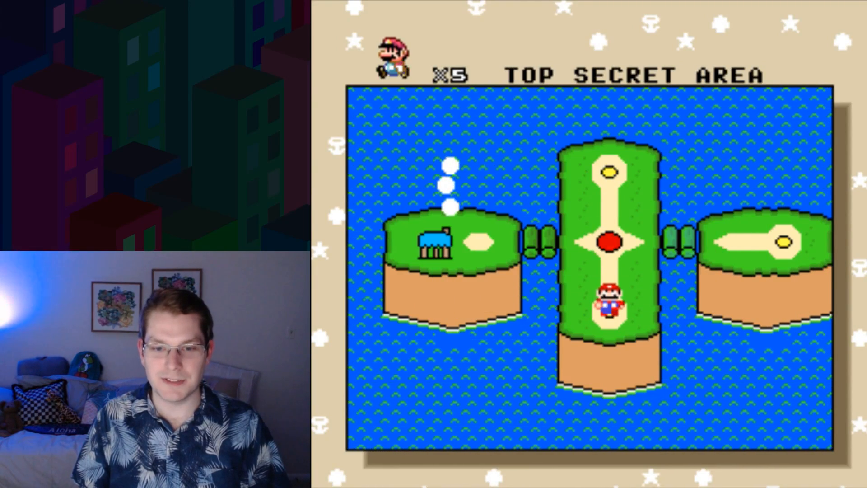
Step: Return from Top Secret Area to the central Vanilla Secret 2 level and test its remaining exit
key(Right)
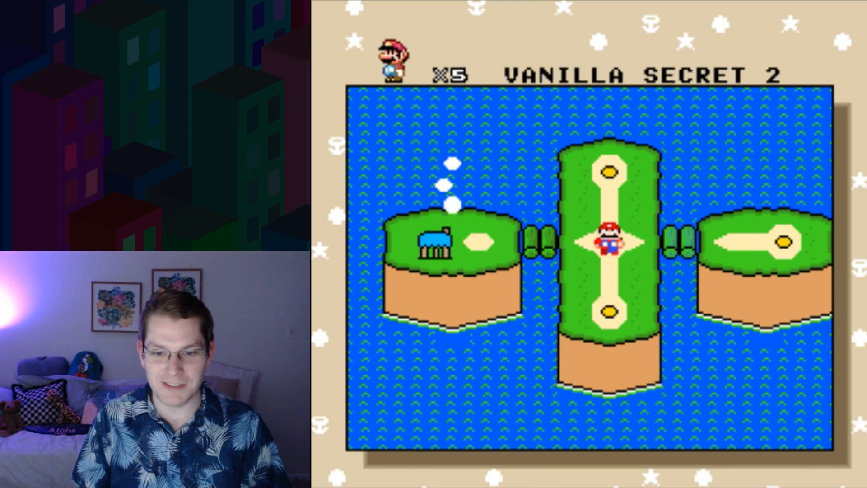
key(x)
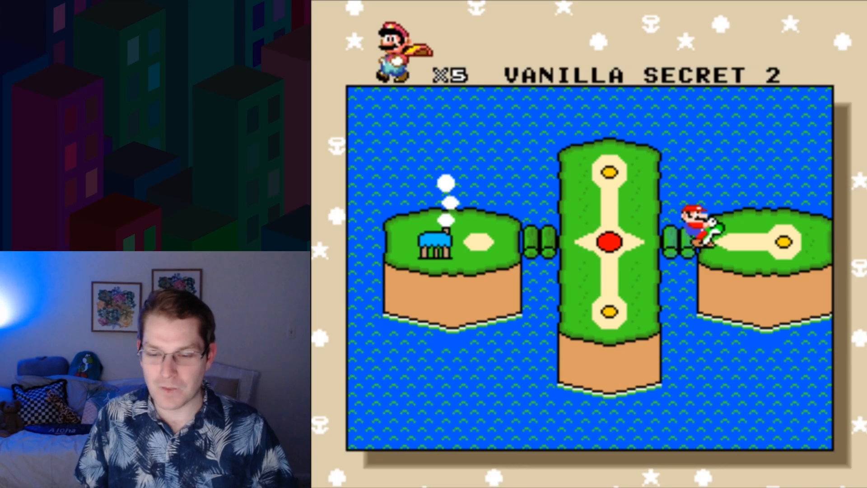
key(x)
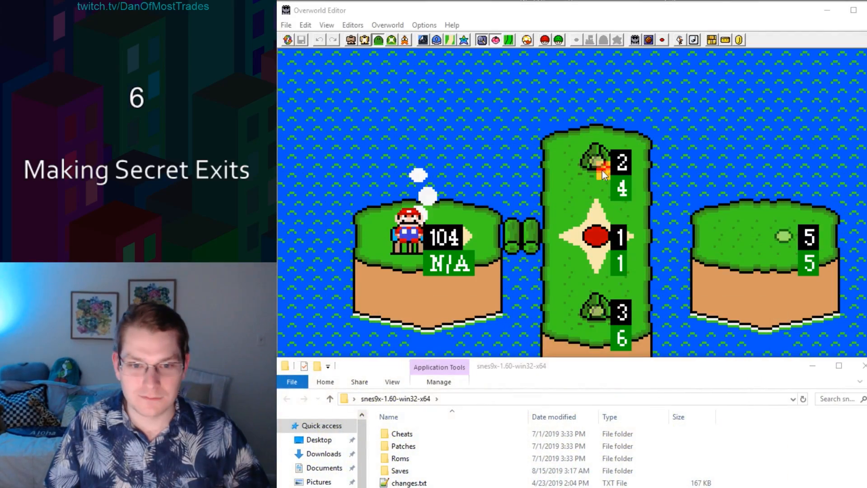
Step: Switch to the Overworld Editor, display the level paths, and check the long path between Yoshi's House and level 5
click(475, 132)
click(510, 40)
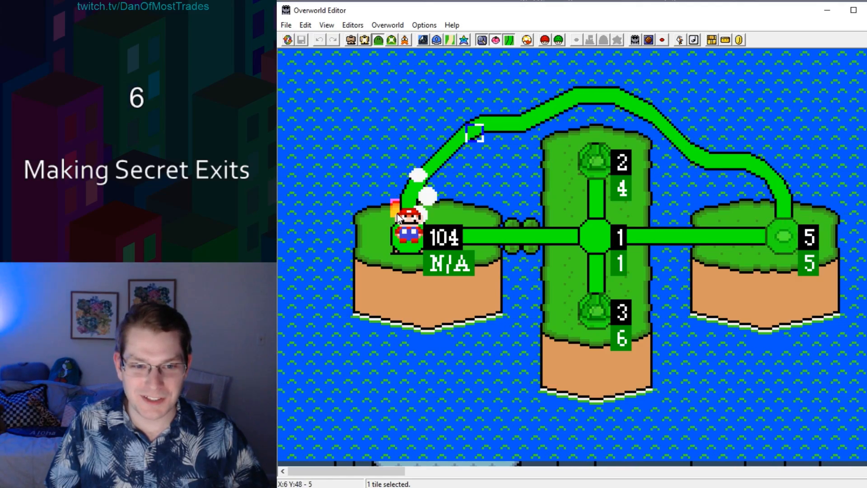
click(351, 39)
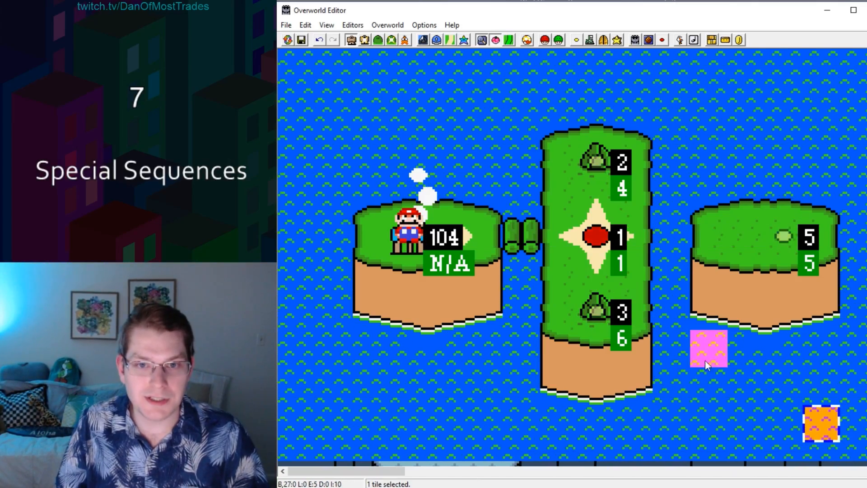
Step: Assign the Yellow Switch Palace special message to Level 2 in the special message level settings
click(352, 25)
mouse_move(383, 26)
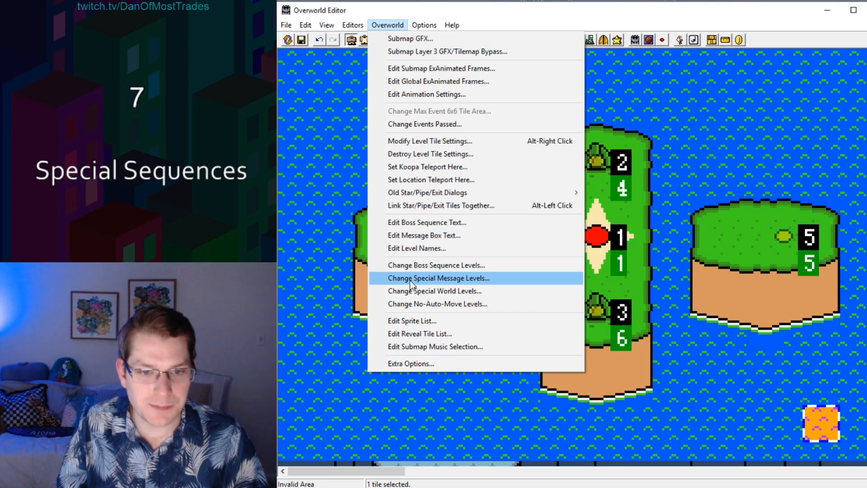
click(410, 281)
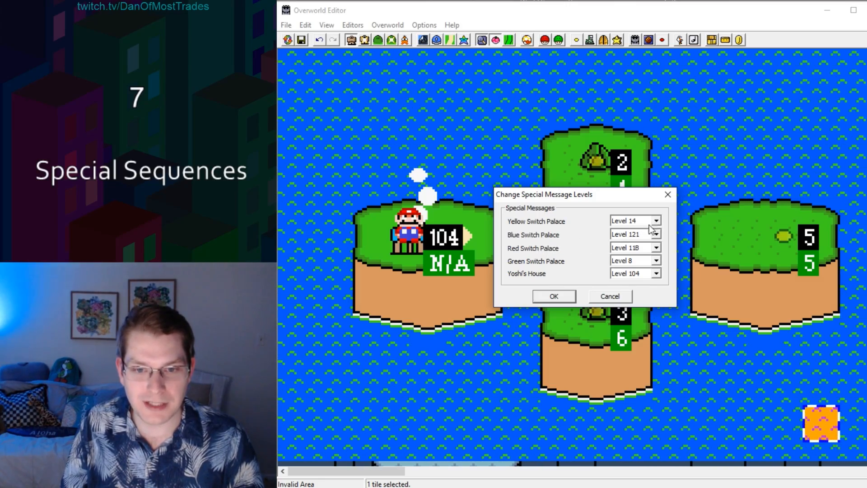
drag(630, 199, 748, 292)
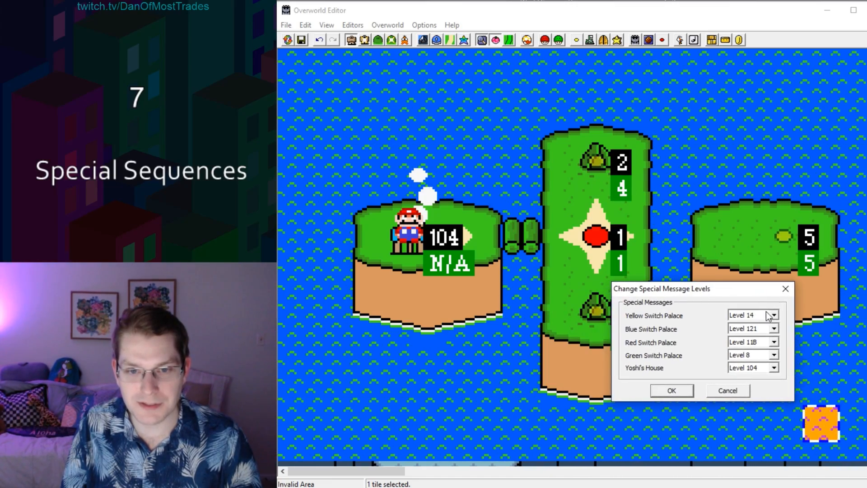
click(775, 314)
drag(778, 354, 778, 339)
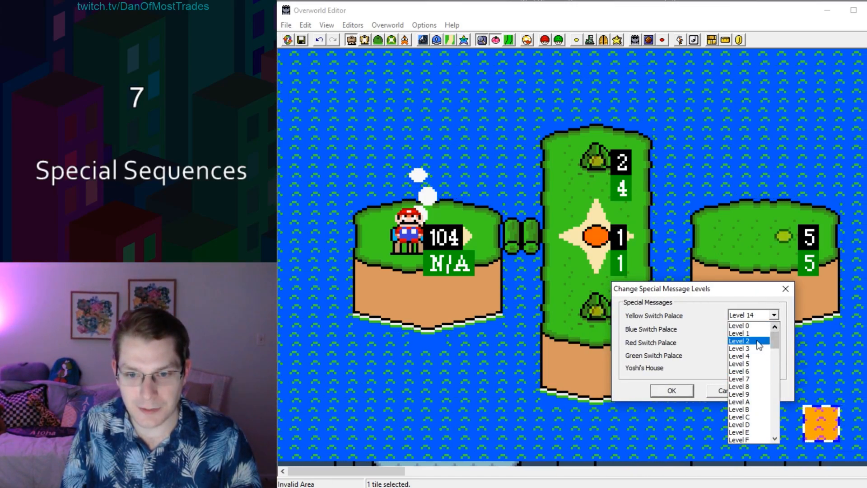
click(743, 344)
click(668, 390)
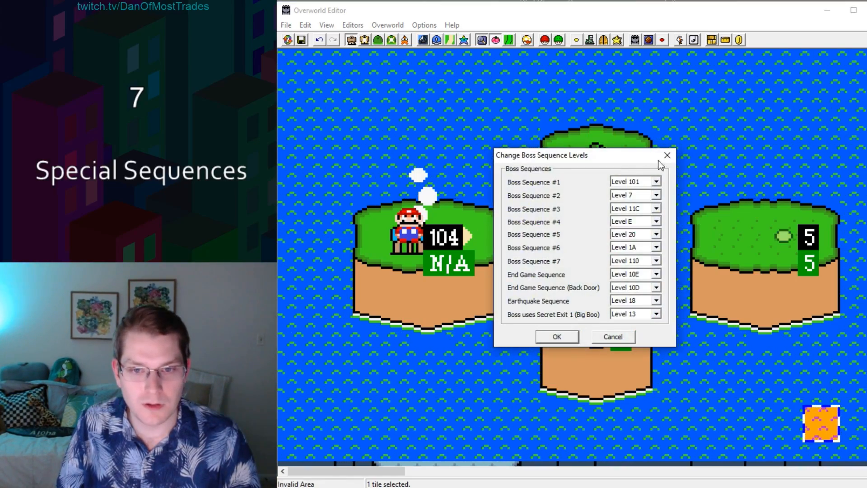
Step: Examine the boss sequence level assignments, including the end game, earthquake and Big Boo secret exit entries
click(662, 156)
click(387, 25)
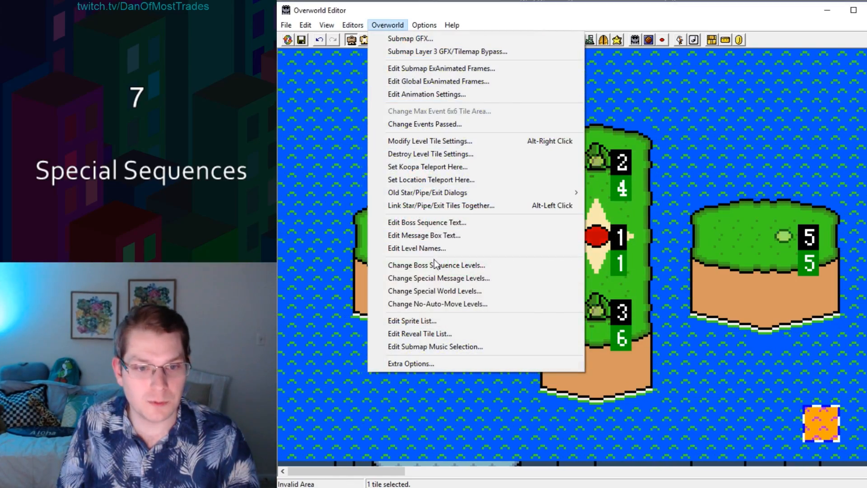
click(443, 266)
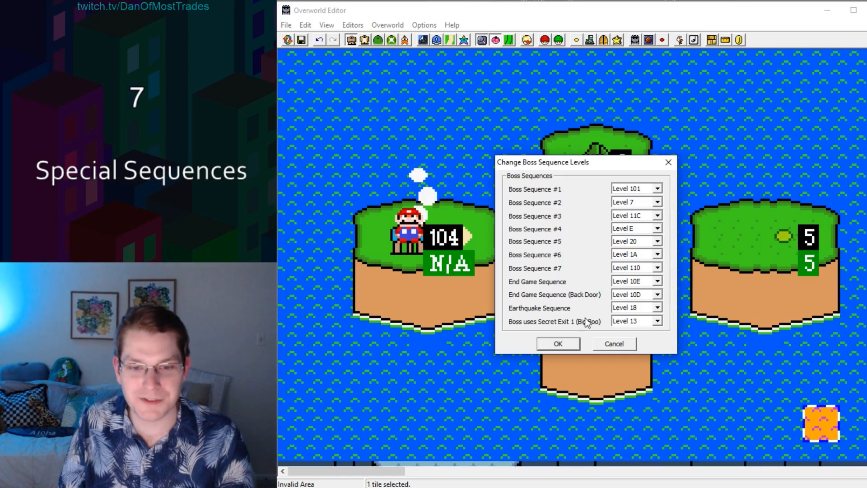
click(614, 346)
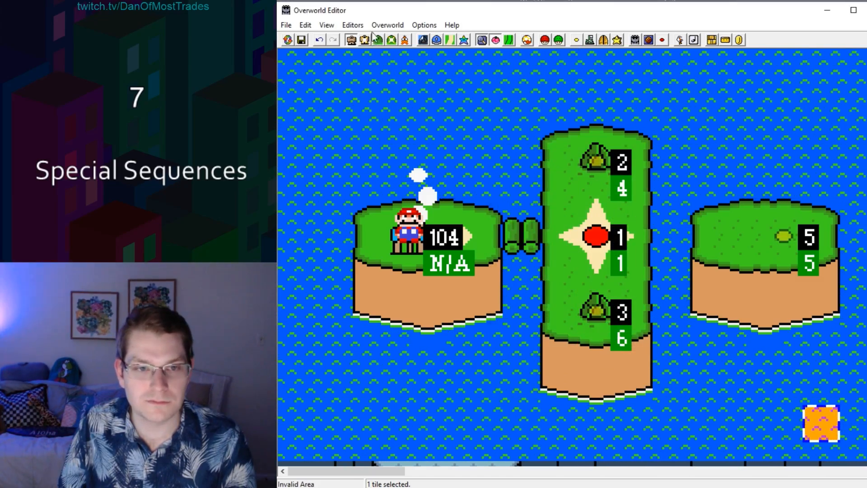
Step: Examine the Special World level settings for overworld colors, Koopa palettes and sprite graphics, including the level choices for overworld colors
click(387, 25)
click(434, 291)
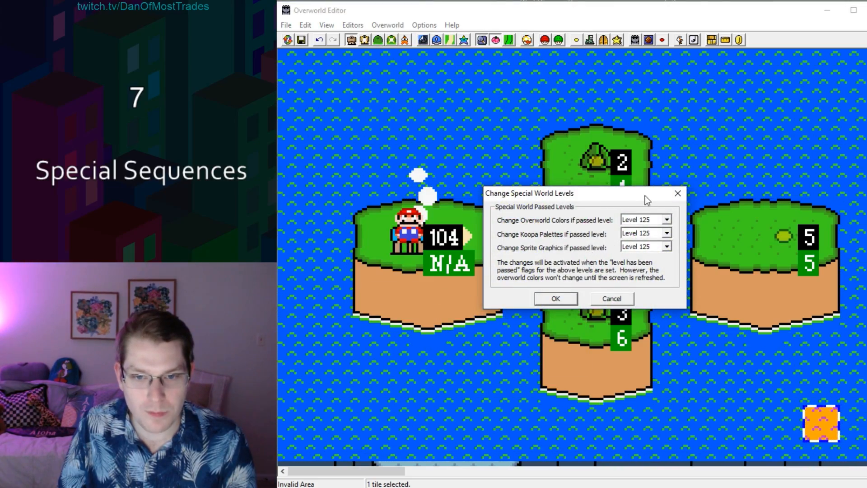
click(678, 193)
click(388, 25)
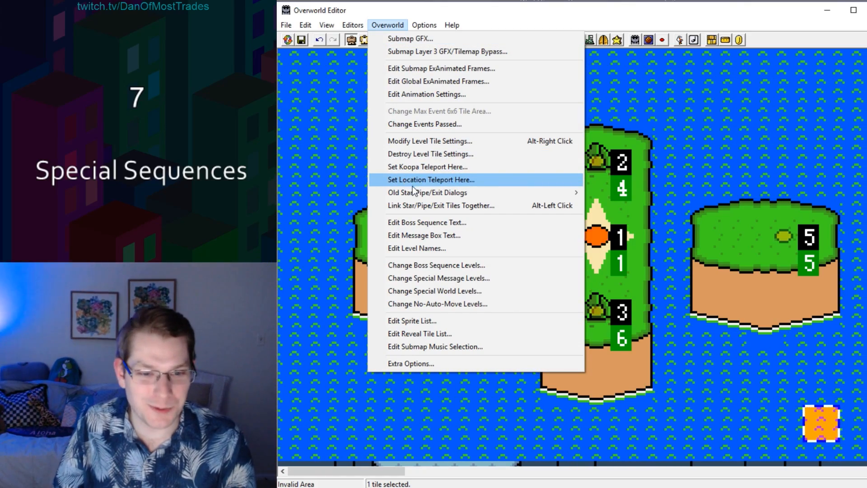
click(451, 293)
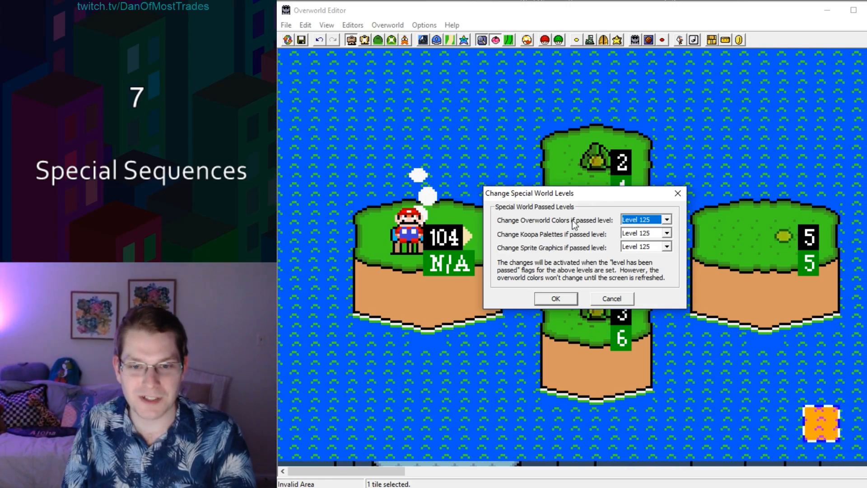
click(667, 220)
click(668, 220)
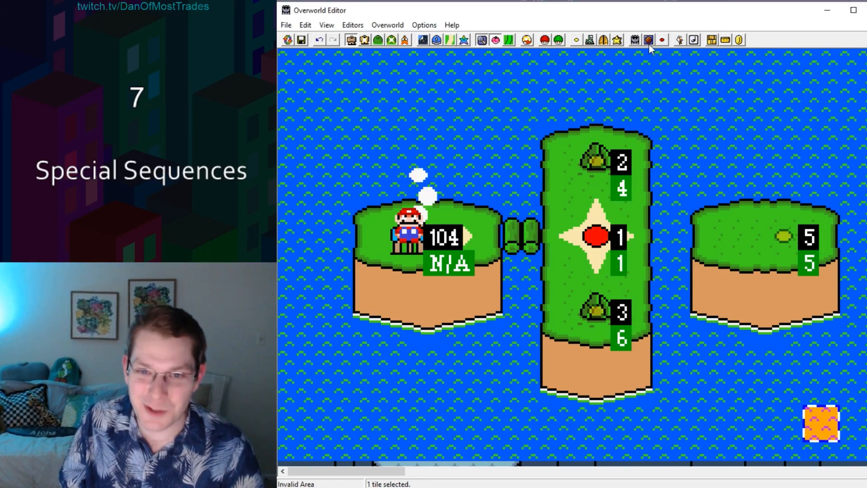
Step: Open the message box text editor, move it clear of the islands, and review messages 000-1 and 000-2
click(649, 40)
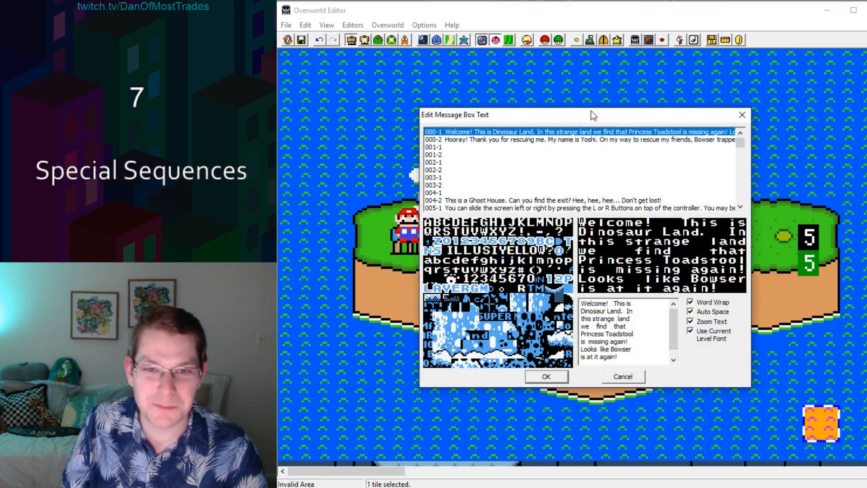
drag(581, 113, 664, 285)
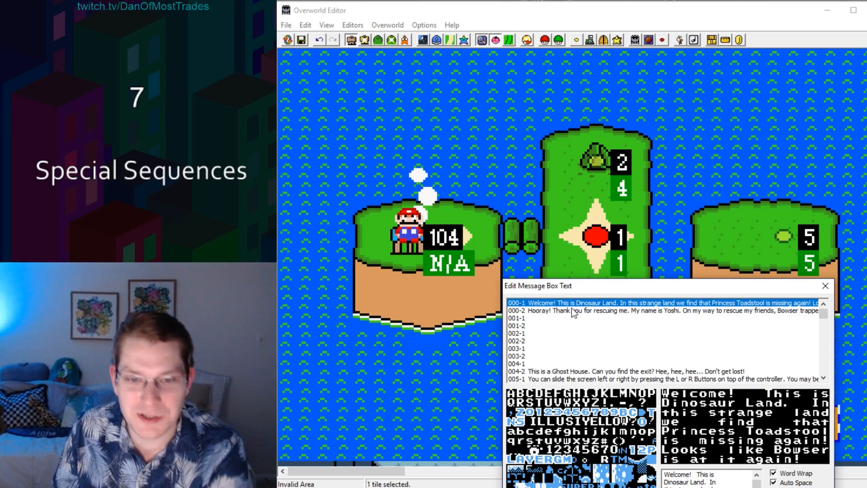
click(563, 308)
click(563, 304)
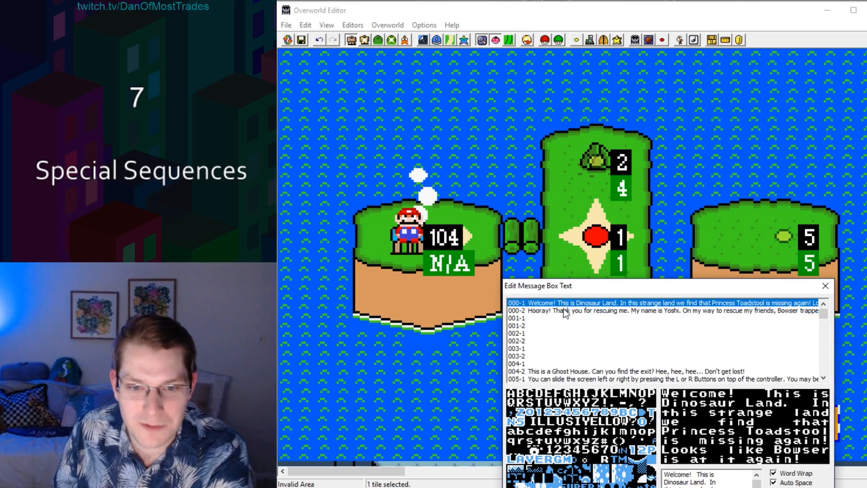
click(563, 309)
click(560, 301)
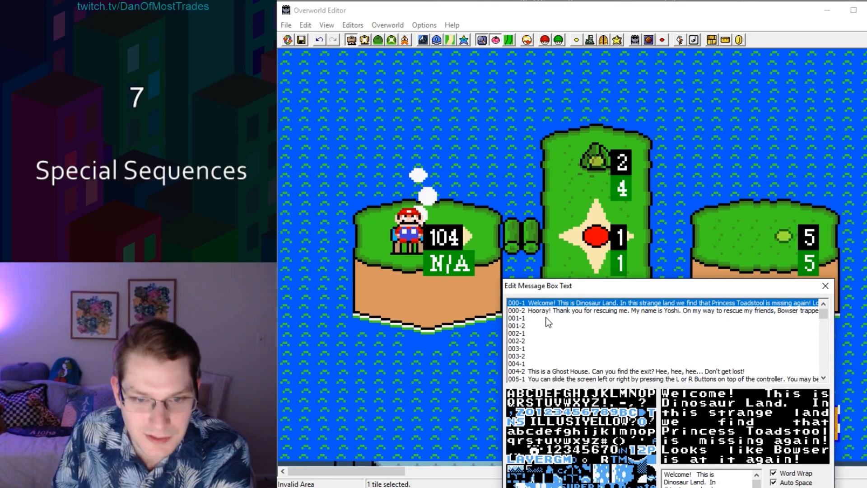
Step: Set message 001-1 to "hi" and message 001-2 to "hello"
click(527, 319)
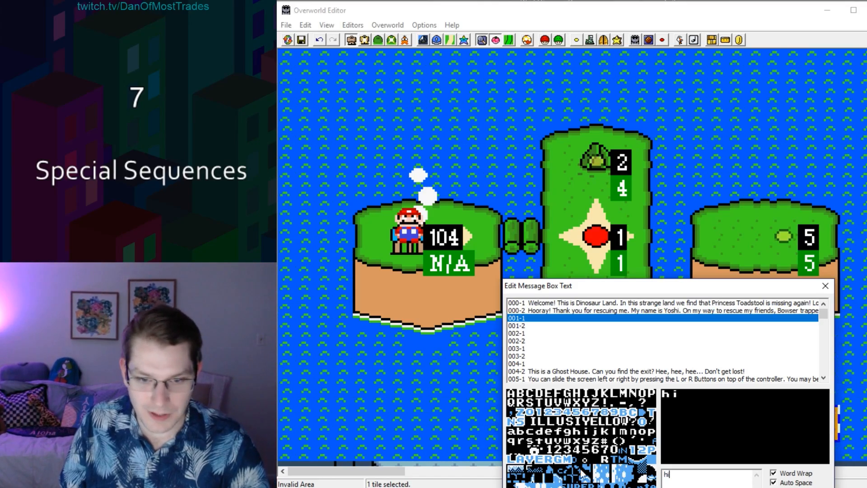
click(523, 326)
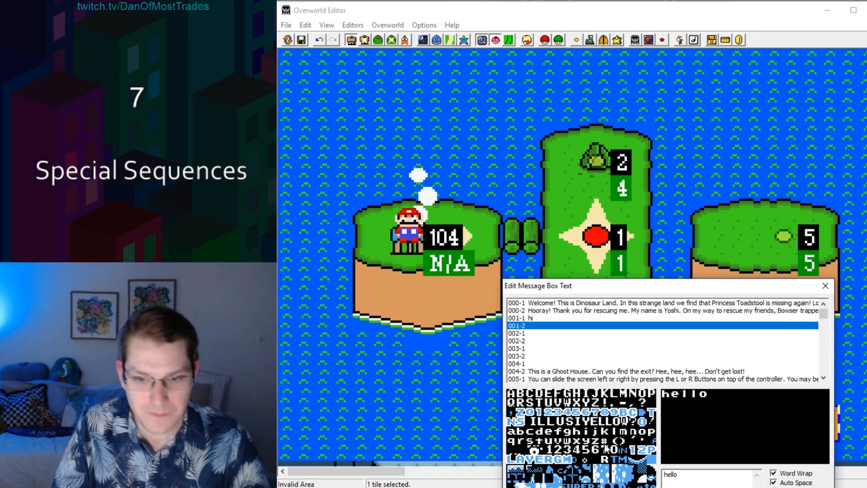
click(530, 318)
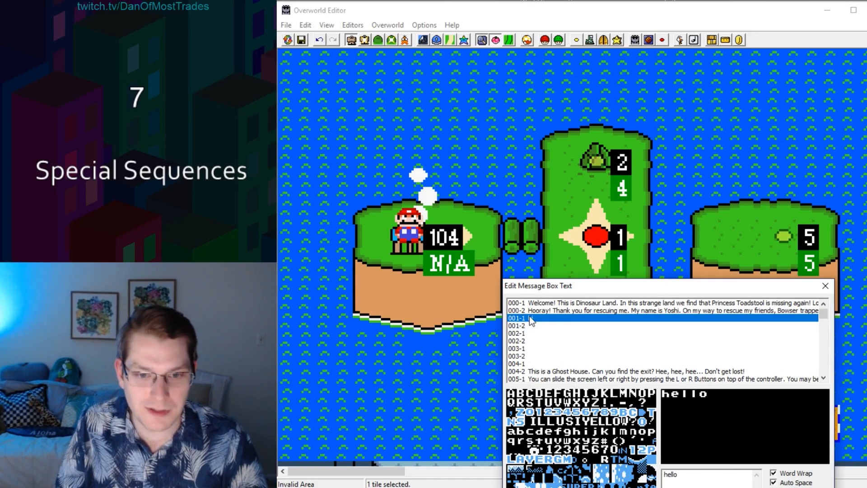
click(542, 328)
Step: Look through the message list, check entries 010-1 and 010-2, and review both level 001 messages
scroll(543, 330, down, 3)
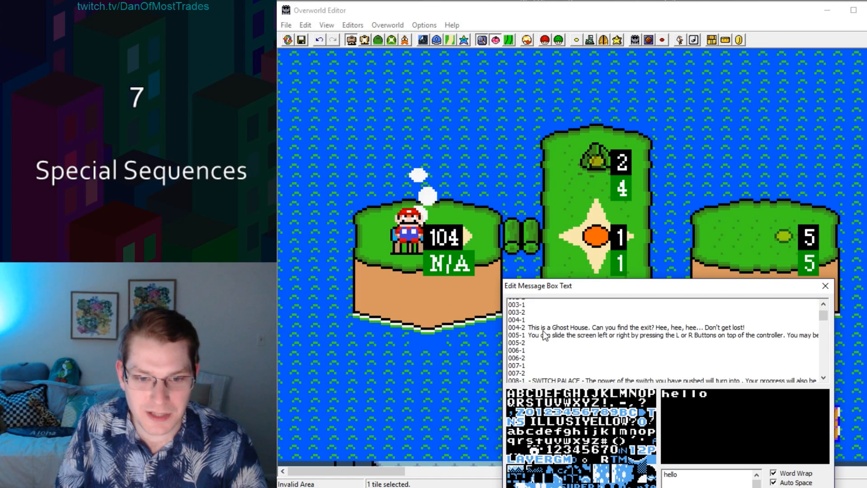
scroll(543, 331, down, 6)
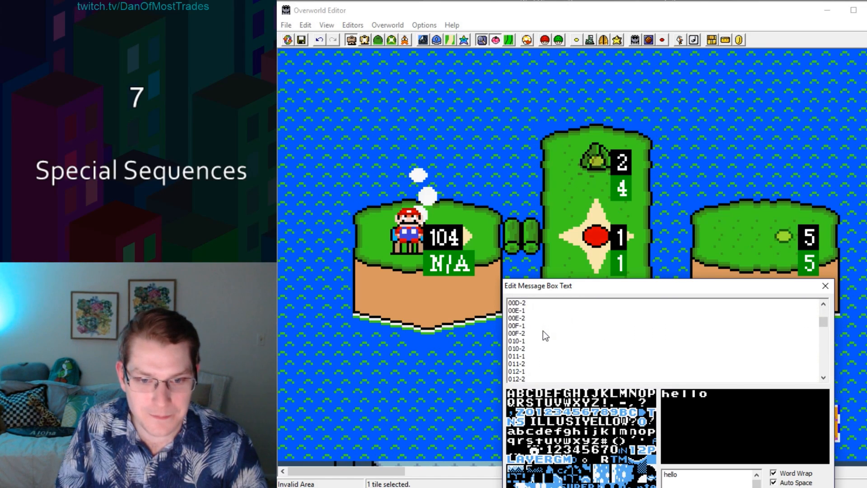
click(535, 340)
click(533, 351)
click(534, 342)
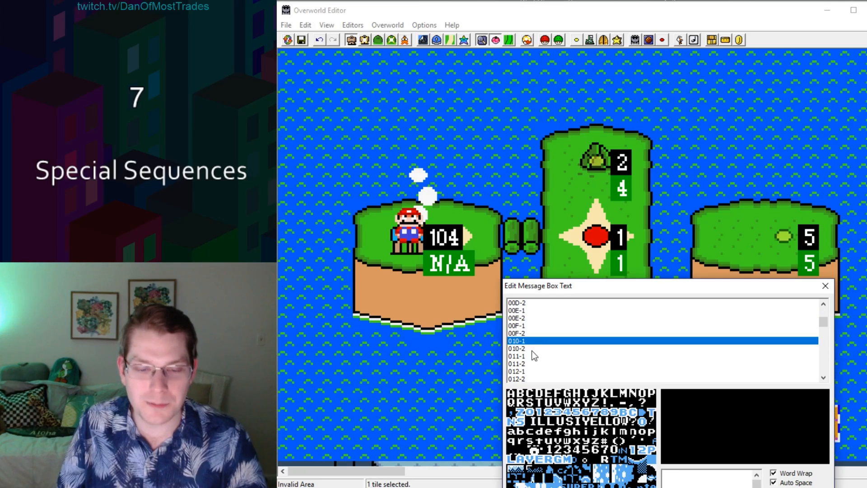
click(531, 351)
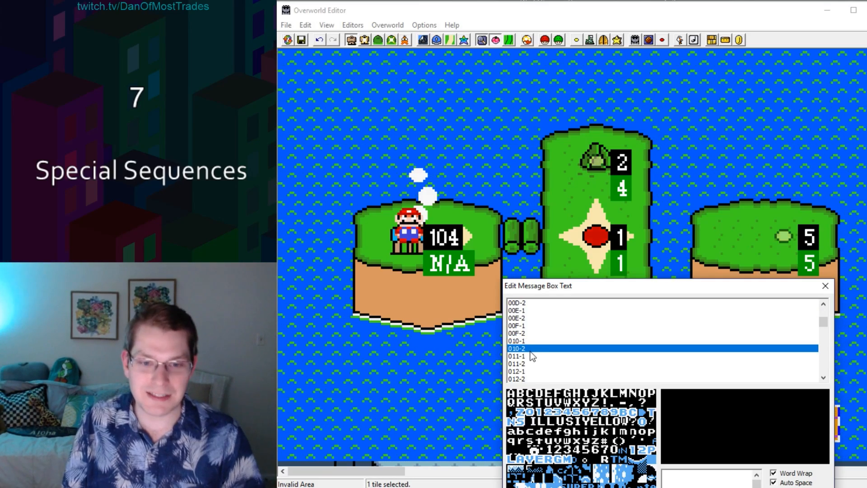
scroll(543, 353, up, 9)
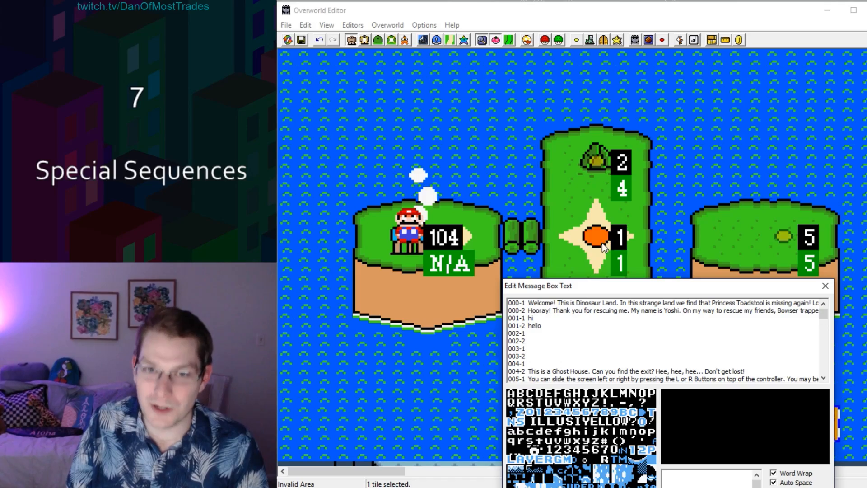
click(536, 316)
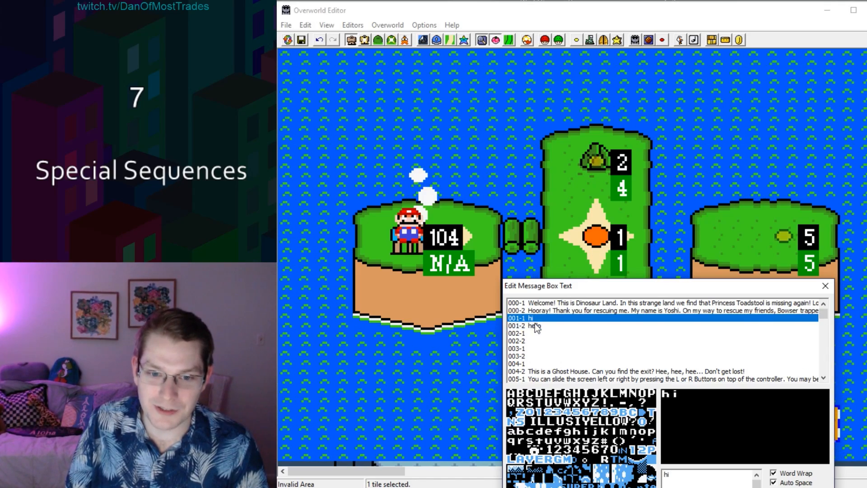
click(537, 326)
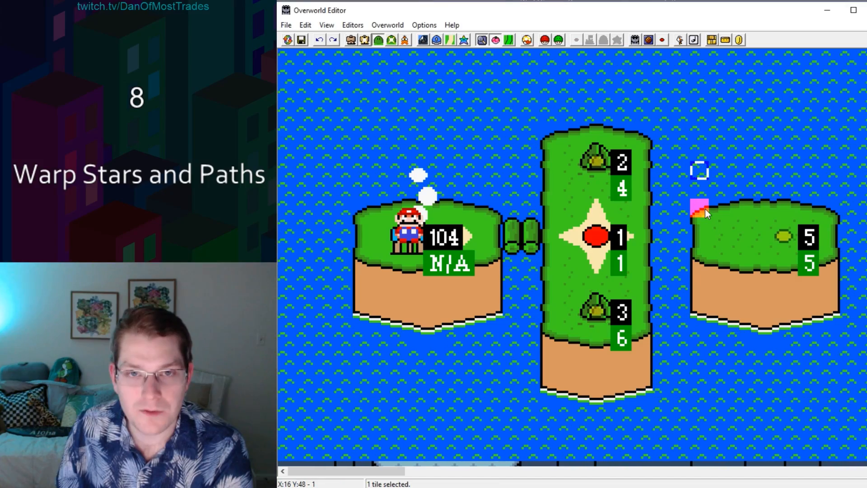
drag(706, 213, 827, 315)
right_click(700, 339)
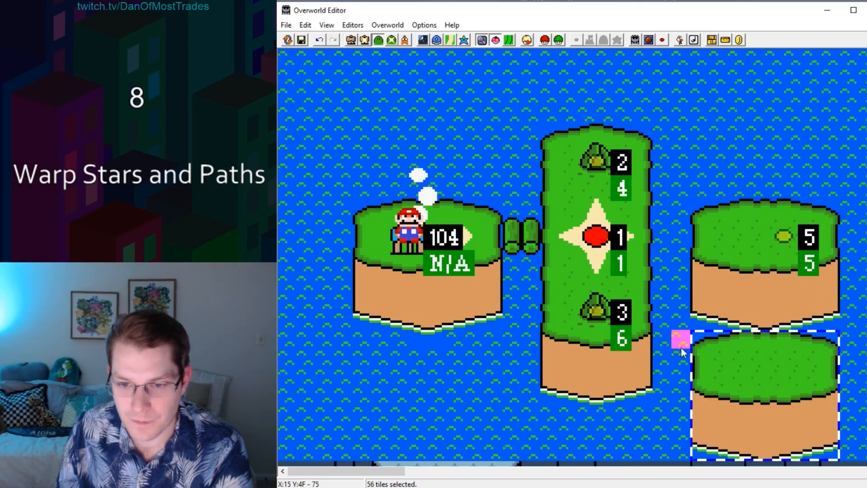
click(700, 171)
click(319, 40)
Step: Copy the grassy top of Mario's starting island into the open water below it
drag(357, 211, 494, 265)
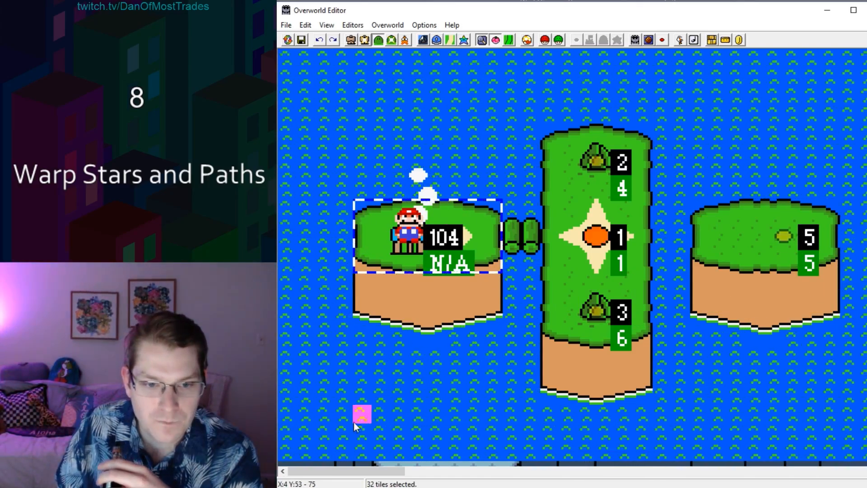
right_click(359, 360)
click(325, 301)
click(352, 40)
click(378, 40)
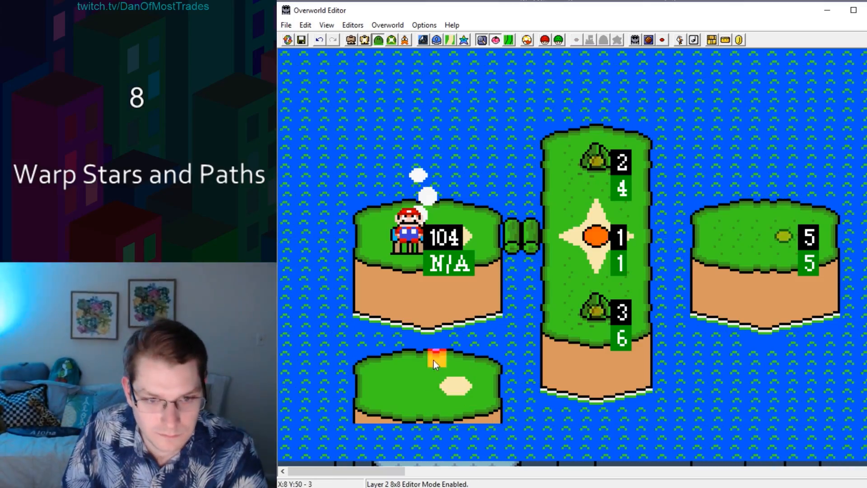
Step: Narrow the copied island top by moving its right edge inward, replace its sand patch with grass, and refill the gap with water
drag(450, 352, 500, 424)
drag(478, 384, 400, 394)
right_click(438, 378)
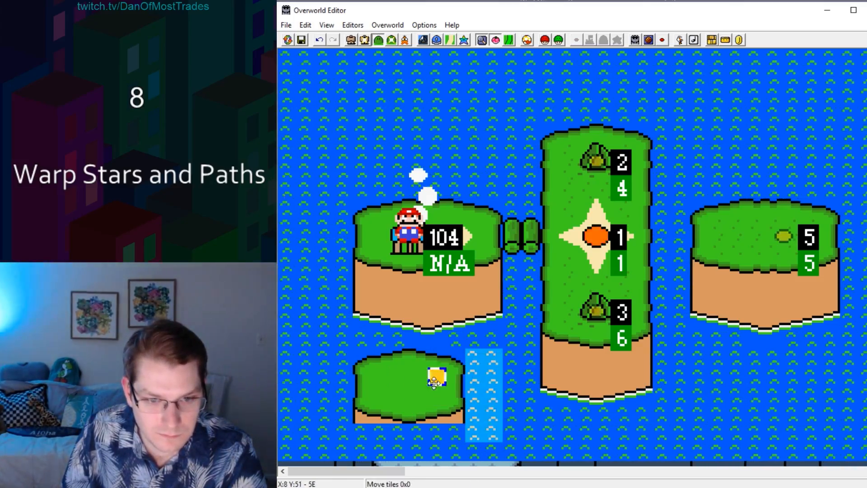
drag(513, 357, 512, 452)
right_click(475, 358)
Step: Build the small island's brown cliff base from corner and middle tiles copied off the starting island, and save the overworld
drag(363, 301, 382, 321)
right_click(363, 432)
drag(494, 321, 475, 301)
right_click(437, 432)
drag(393, 302, 410, 320)
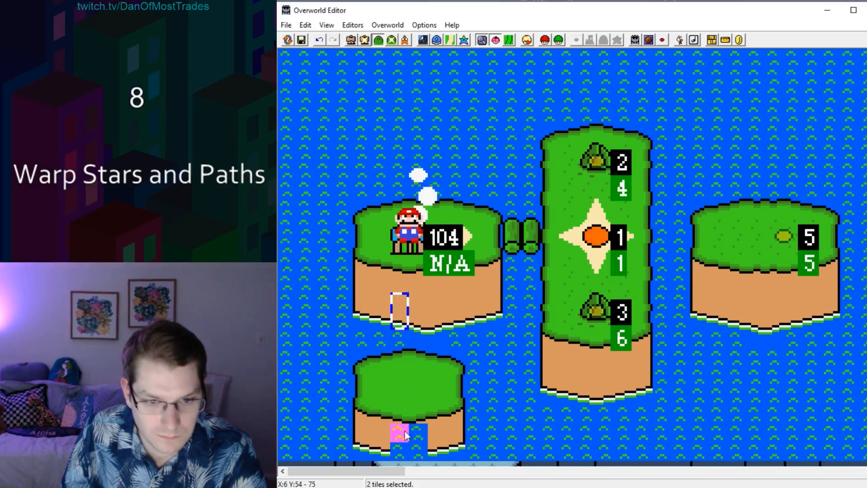
right_click(400, 432)
key(ctrl+s)
Step: Place the yellow warp star tile on the new small island in Layer 1 16x16 mode
click(351, 41)
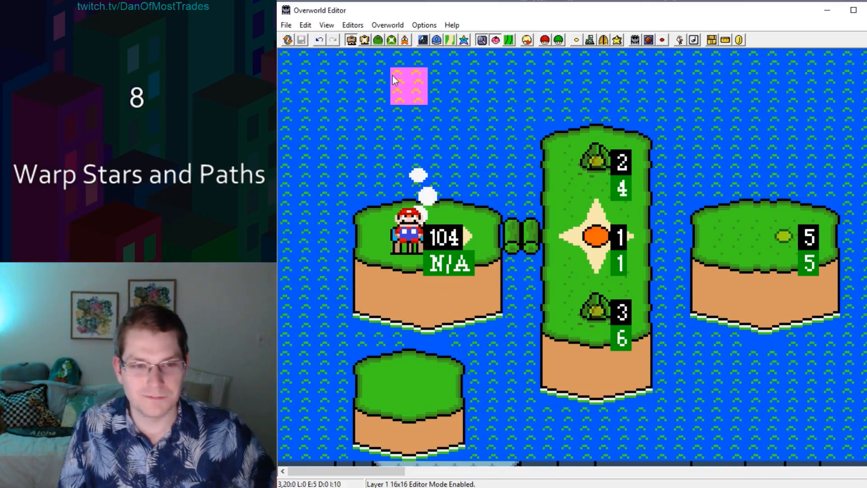
click(636, 40)
click(643, 143)
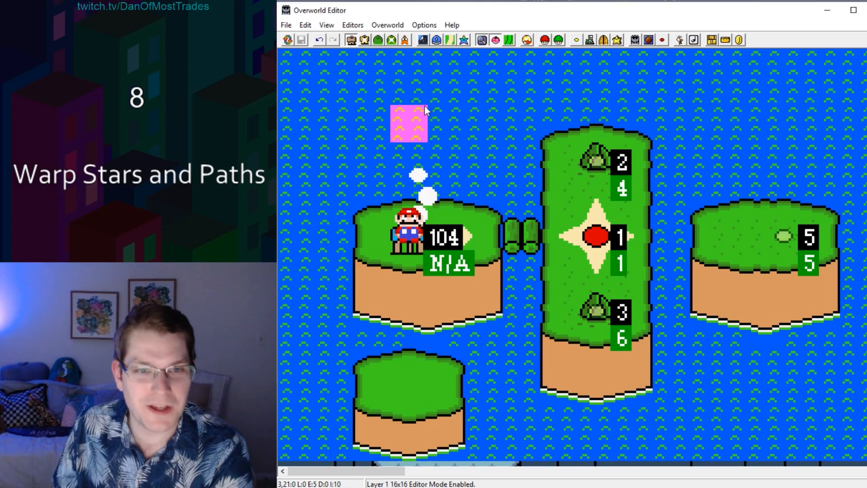
click(437, 40)
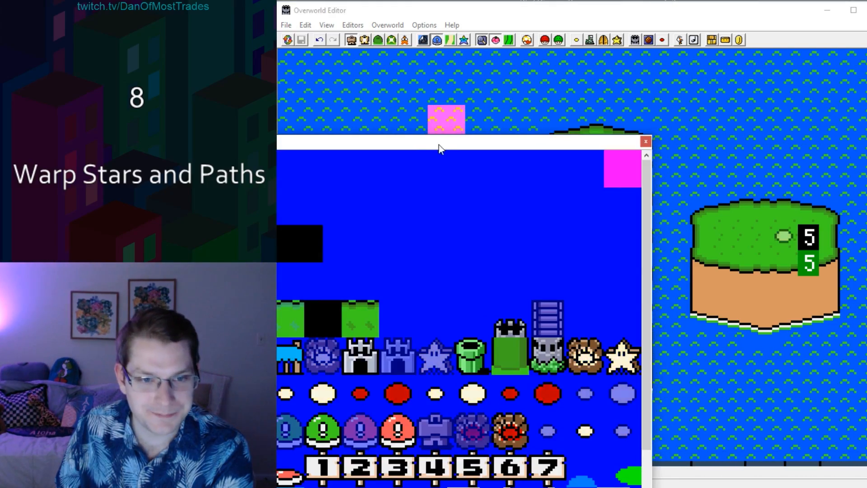
drag(421, 147, 567, 121)
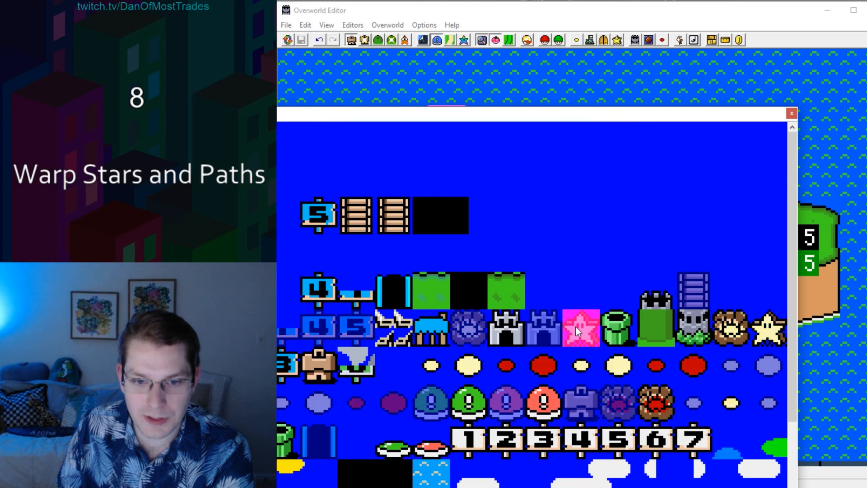
click(771, 344)
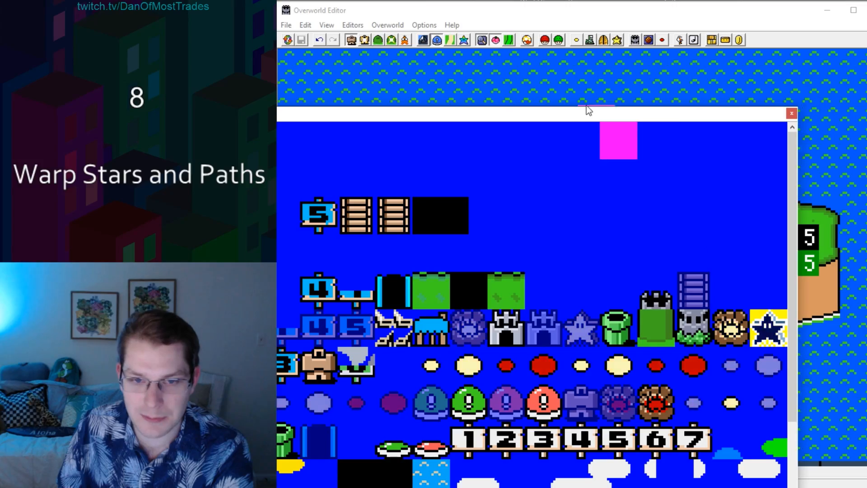
drag(563, 116, 866, 406)
right_click(414, 376)
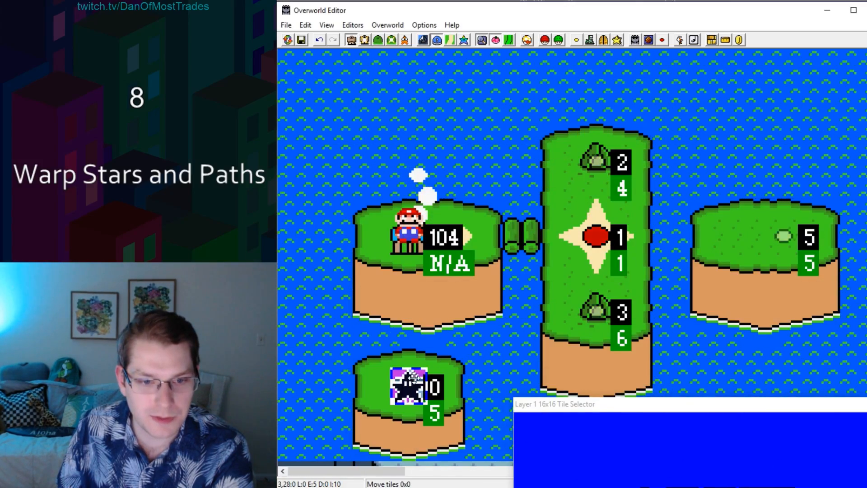
Step: Lay vertical Mario path tiles from the starting tile down to the warp star and save to ROM
drag(625, 406, 621, 393)
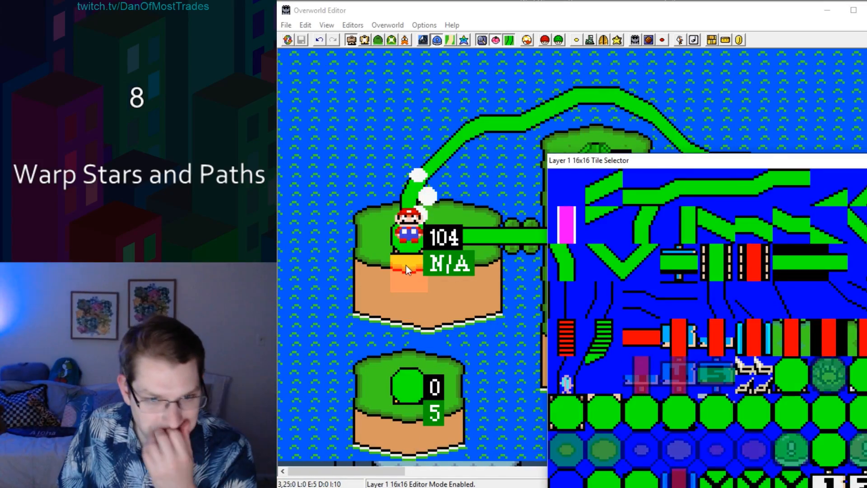
right_click(406, 266)
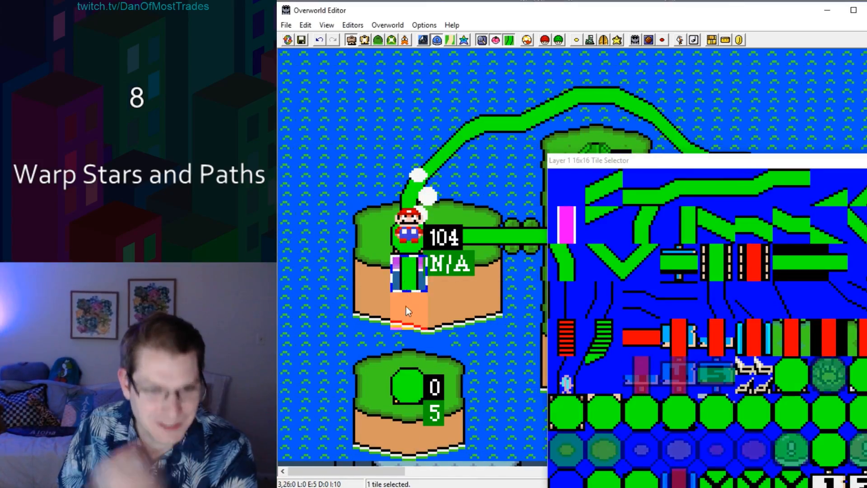
right_click(407, 310)
right_click(408, 346)
click(337, 200)
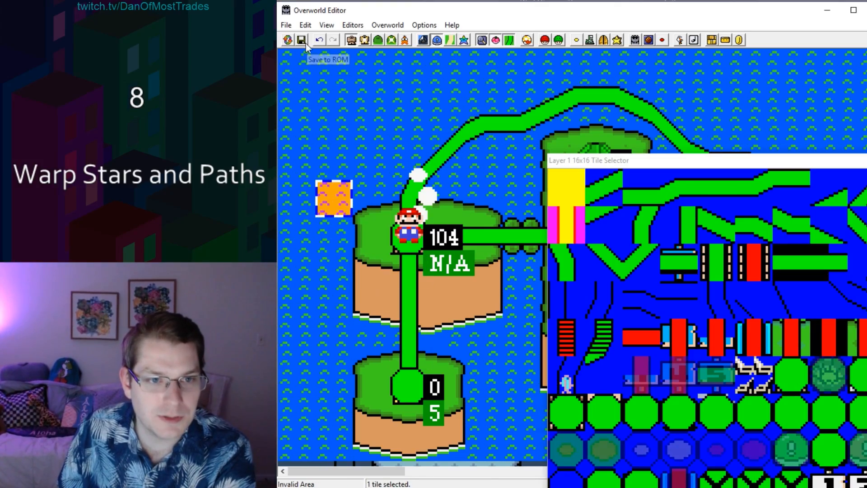
click(301, 40)
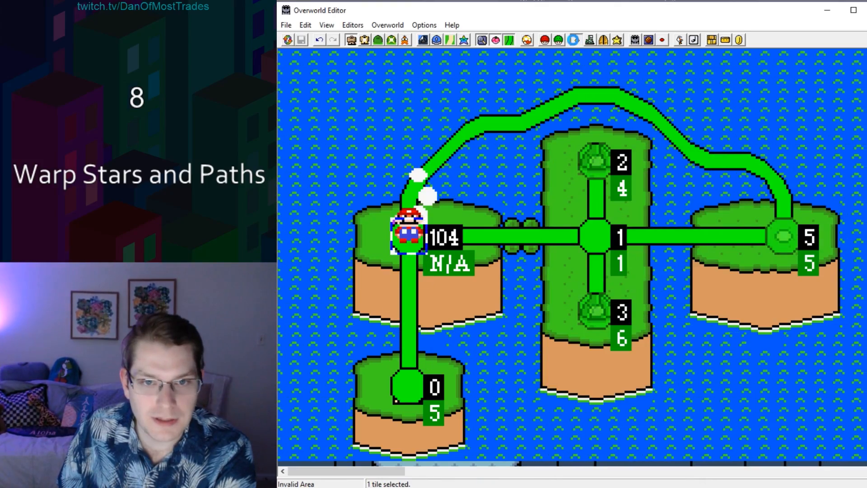
Step: Turn on Enable Down in the initial level setting flags of the level 104 tile
click(576, 40)
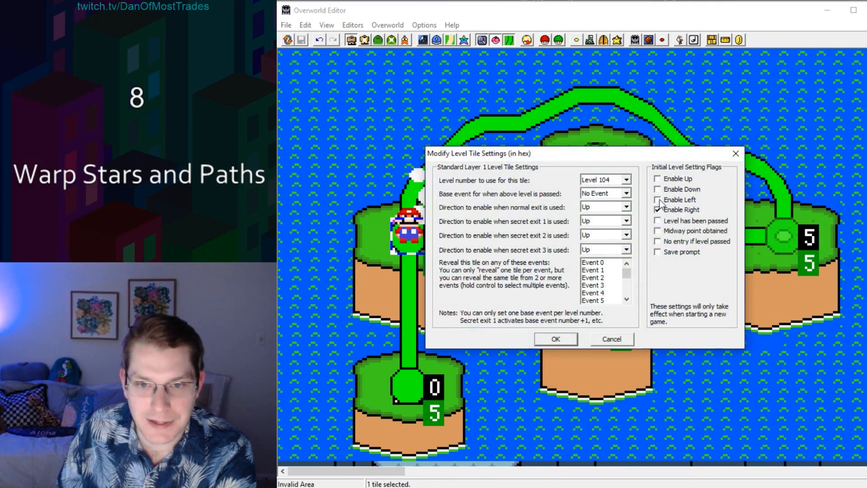
click(657, 189)
click(556, 339)
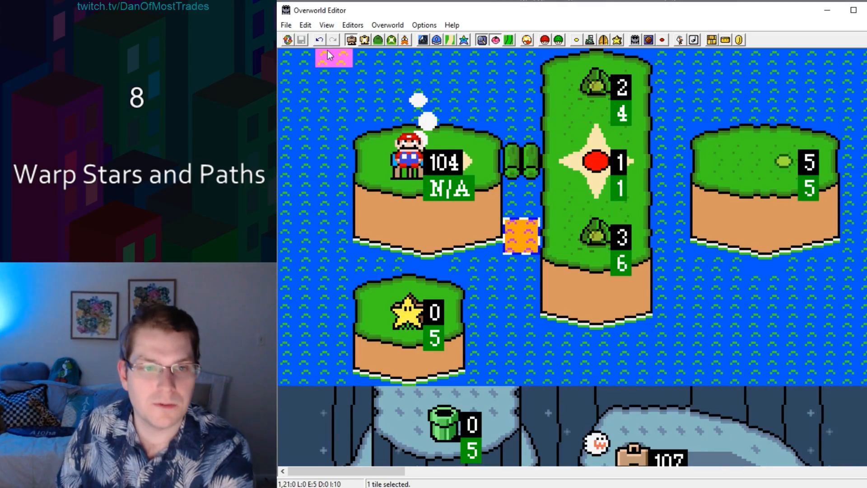
Step: Show the star, pipe and location numbers on the overworld
click(327, 25)
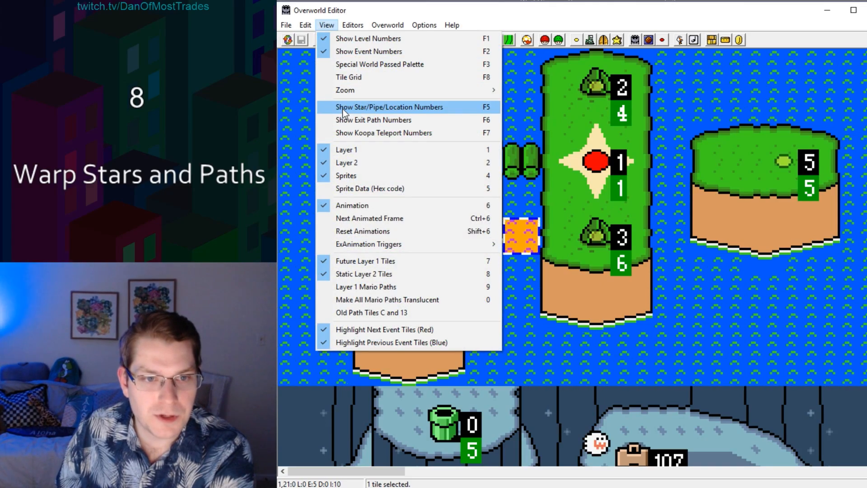
click(343, 109)
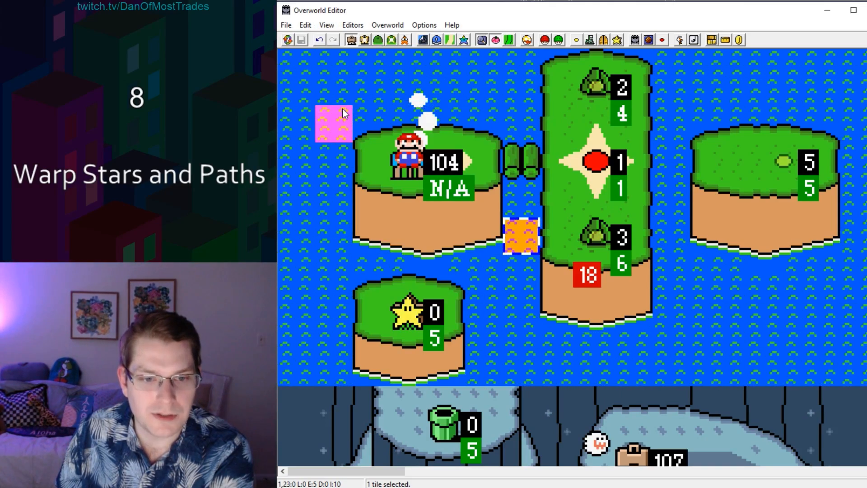
Step: Delete the selected water tile between the islands and paste a copy of warp star 129 over the first letter of SPECIAL
key(Delete)
scroll(466, 308, up, 3)
drag(368, 471, 492, 471)
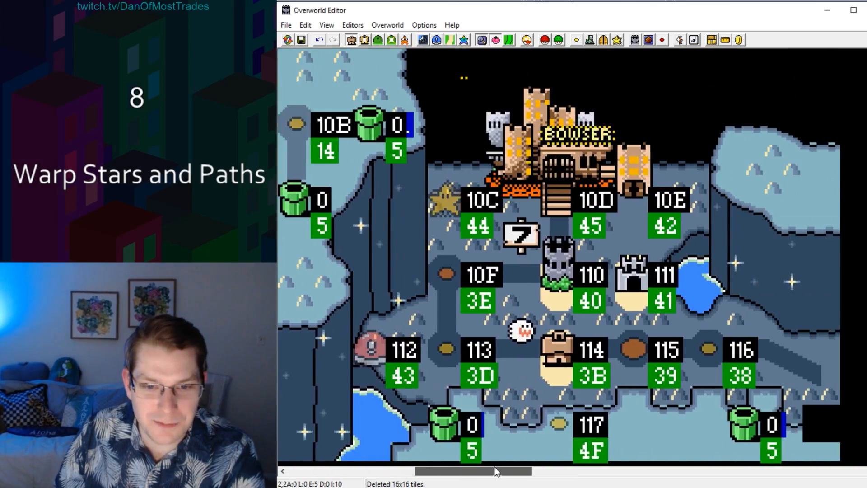
scroll(503, 322, down, 10)
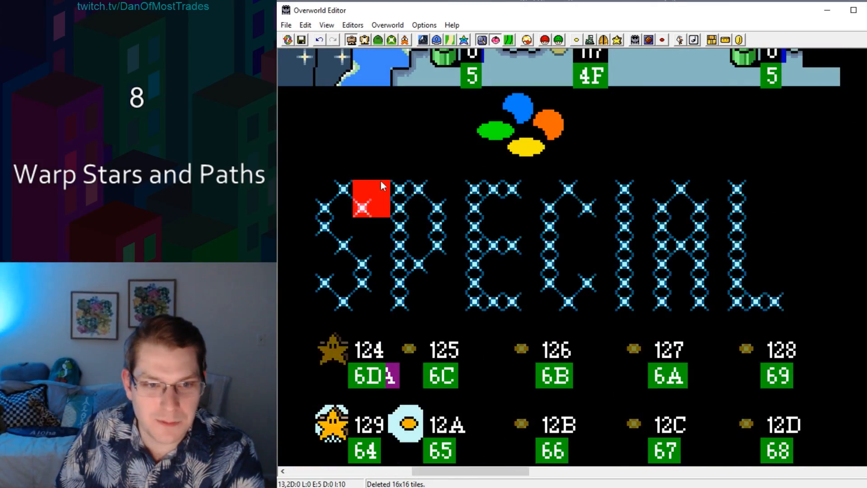
click(370, 261)
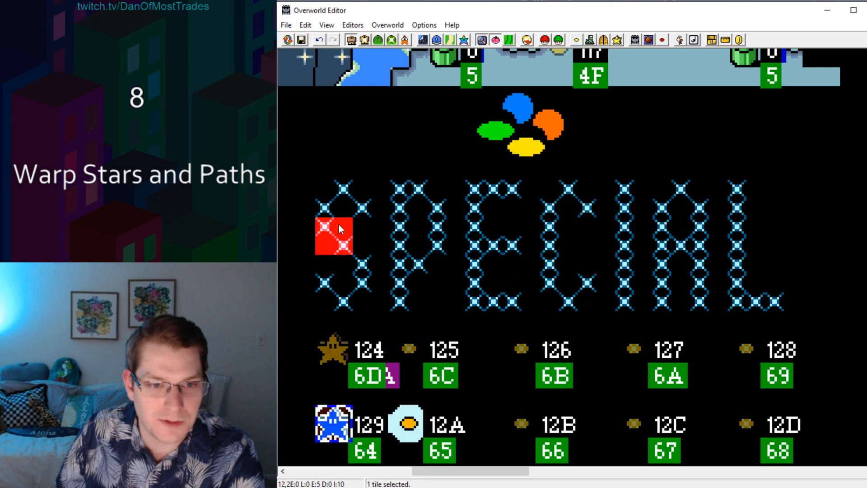
right_click(338, 205)
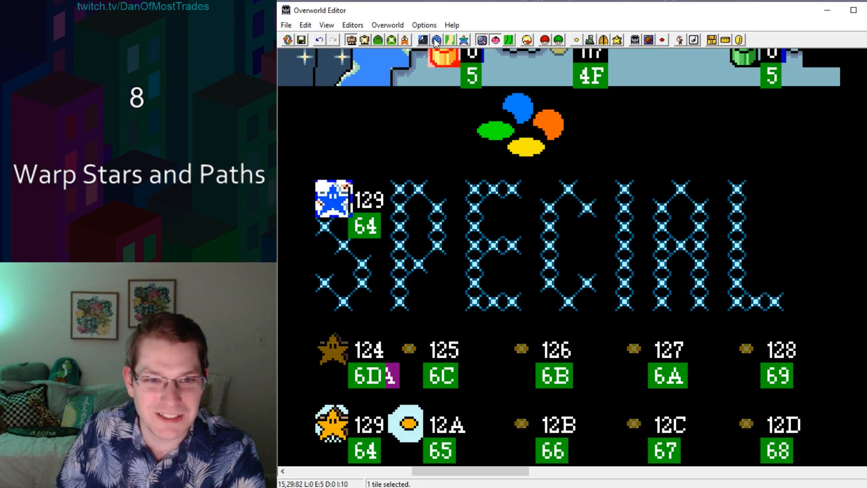
Step: Clear the SPECIAL lettering from Layer 2 and fill its area with the plain black background tile
click(392, 40)
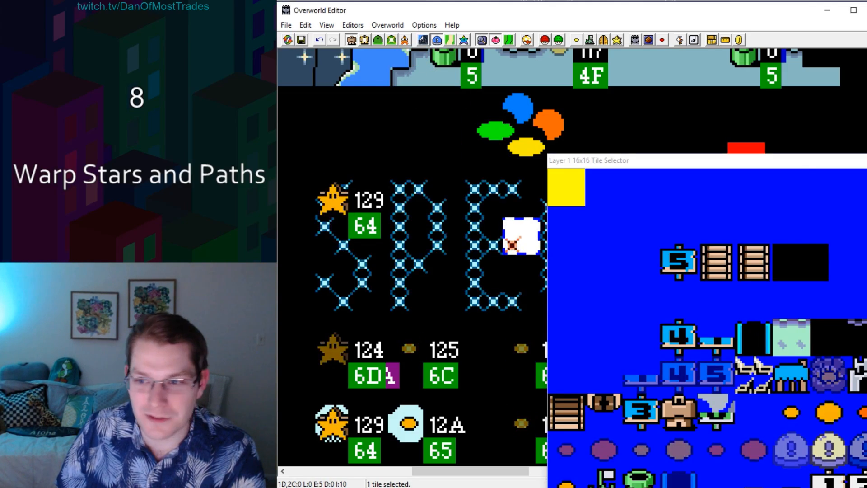
click(866, 160)
click(378, 40)
drag(323, 188, 846, 324)
key(Delete)
drag(323, 171, 770, 163)
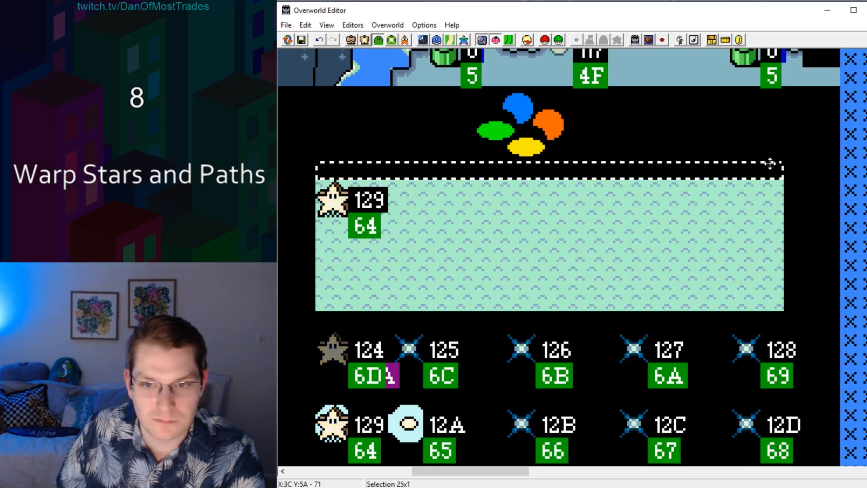
right_click(325, 189)
right_click(325, 302)
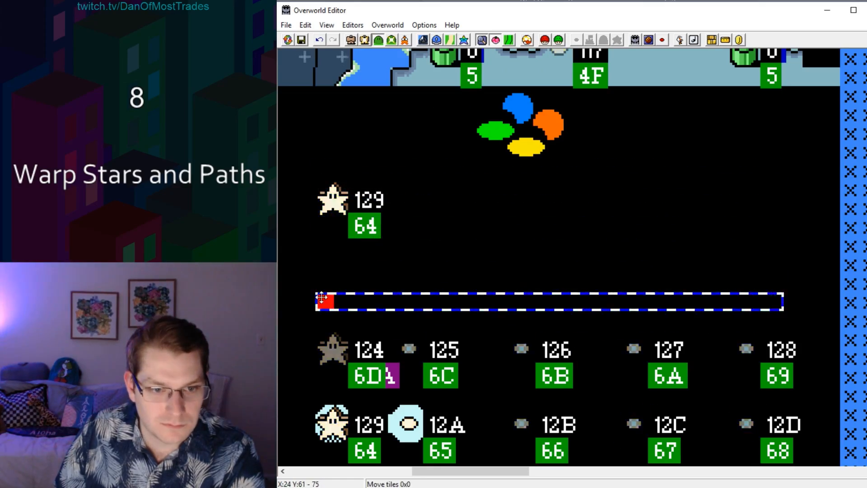
Step: Lay a horizontal run of Layer 1 path tiles extending east from the copied warp star
click(352, 40)
click(635, 40)
click(509, 40)
click(717, 188)
right_click(372, 199)
right_click(484, 199)
click(866, 160)
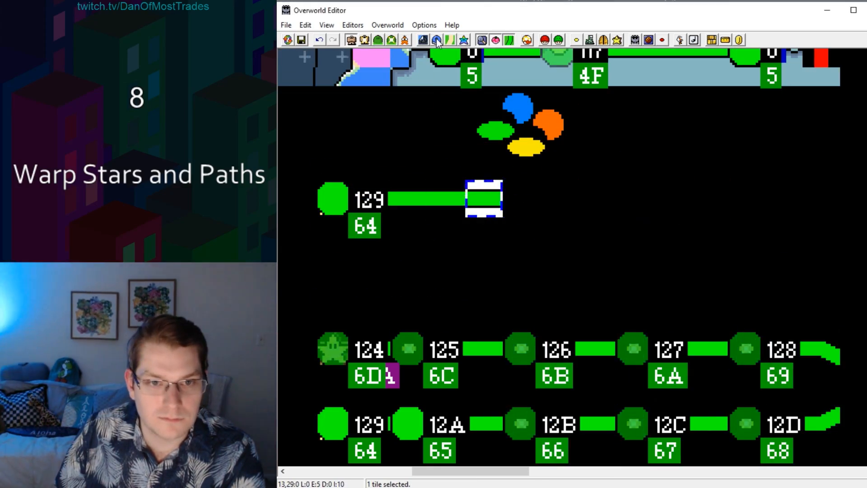
Step: Place a level tile at the east end of the new Layer 1 path
click(437, 40)
click(509, 40)
click(791, 412)
right_click(485, 199)
click(866, 160)
click(509, 40)
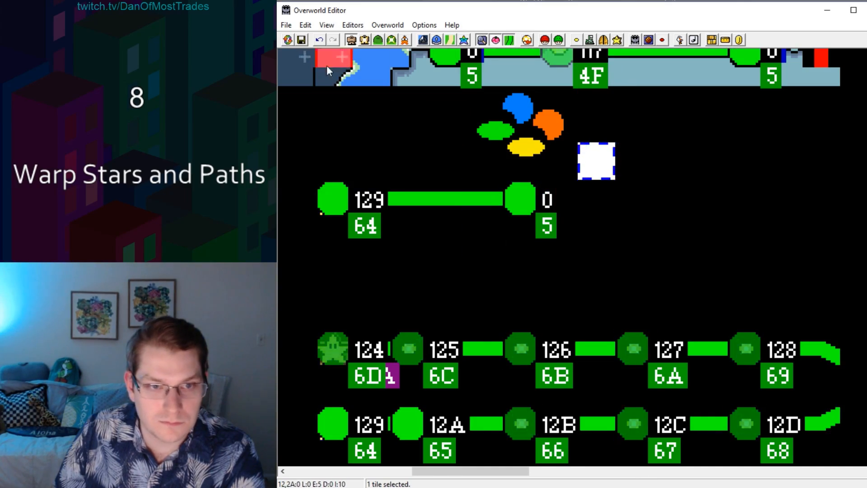
Step: Draw the visible light-blue road on Layer 2 between the copied warp star and the new level tile
click(379, 41)
click(509, 40)
click(635, 41)
click(649, 236)
right_click(400, 208)
click(517, 231)
drag(537, 165, 634, 231)
right_click(457, 190)
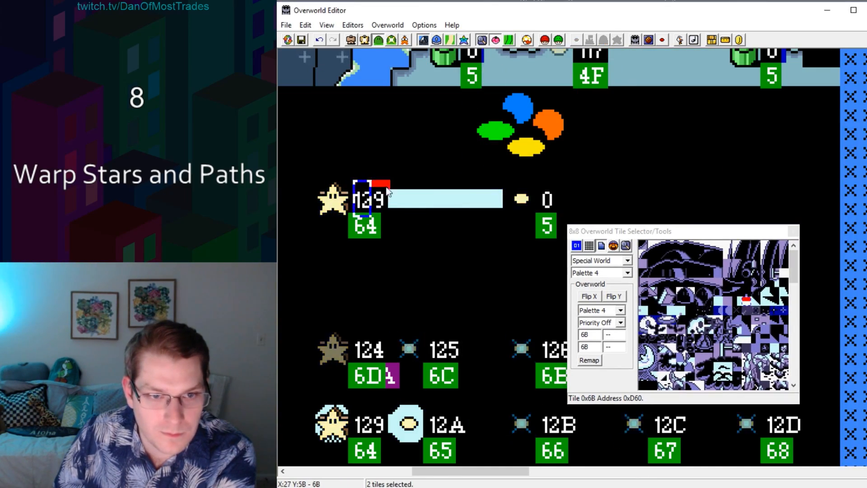
Step: Copy the light-blue backdrops of star 129 and level 12A behind the new star and level tile, and save the overworld
drag(324, 413, 344, 432)
right_click(325, 189)
drag(400, 414, 418, 433)
right_click(512, 189)
click(625, 171)
click(793, 231)
click(681, 226)
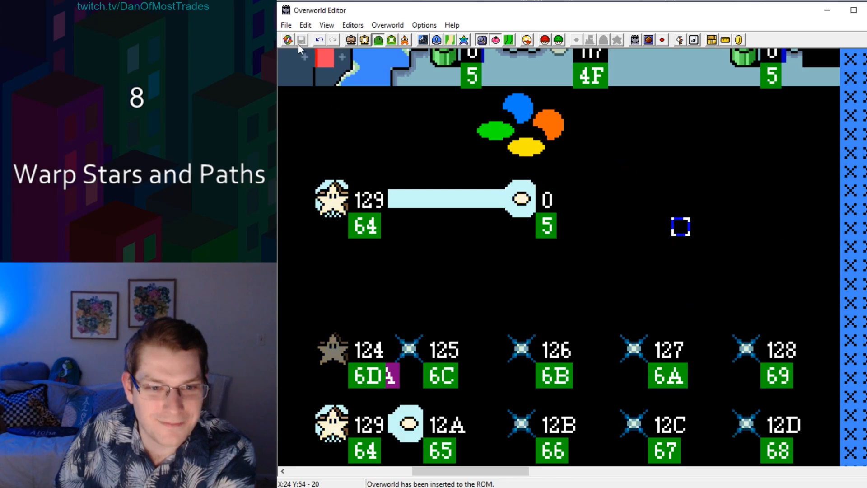
Step: In Layer 1 16x16 mode, assign Level 134 to the warp star on the small island below Mario's starting island
scroll(544, 300, up, 5)
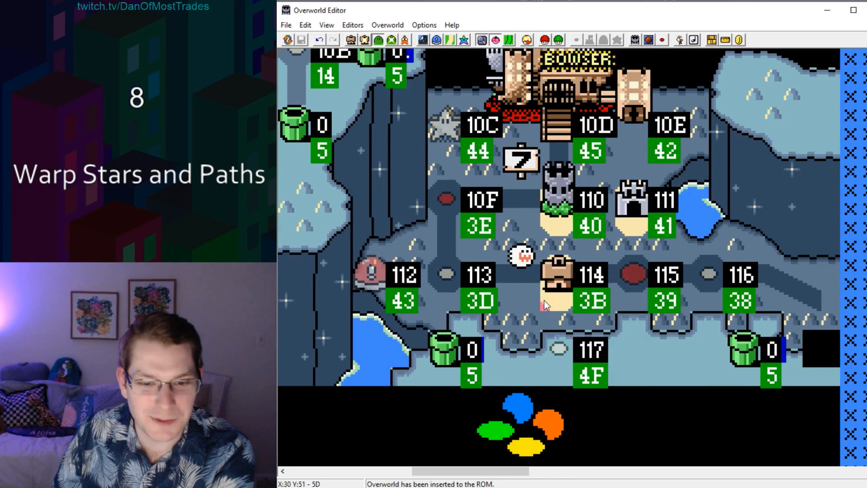
drag(494, 474, 365, 468)
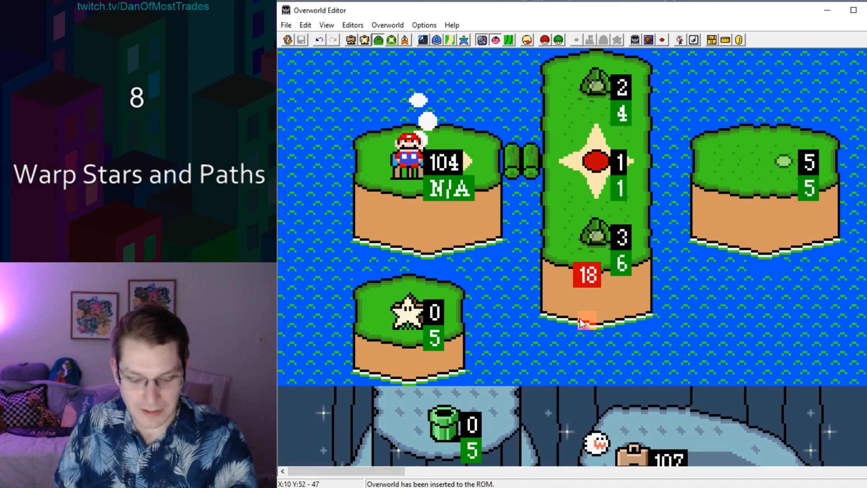
ctrl+scroll(589, 303, down, 1)
ctrl+scroll(589, 300, down, 1)
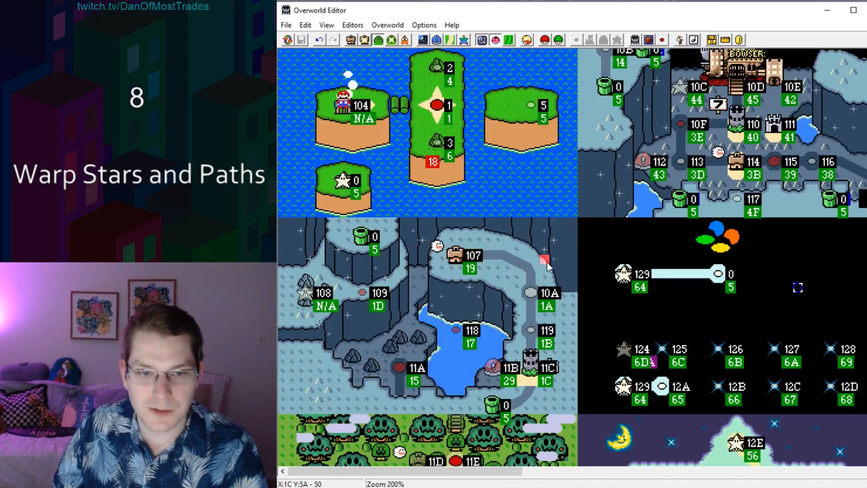
click(354, 41)
scroll(422, 202, up, 1)
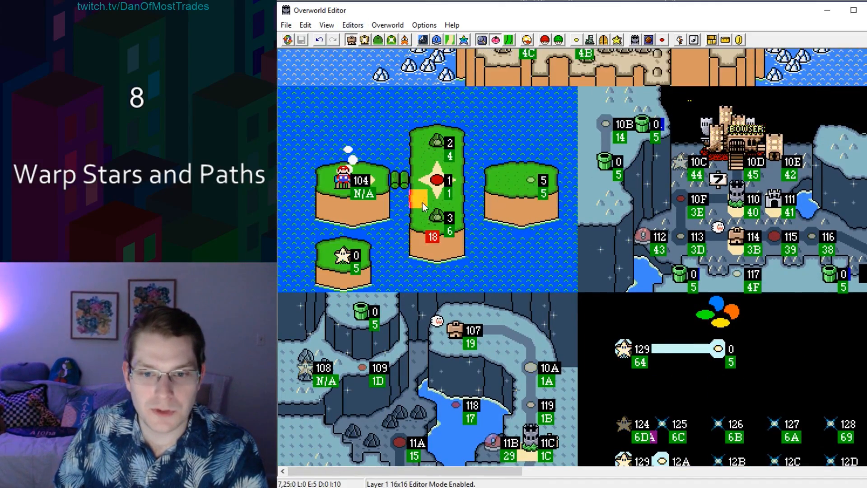
click(352, 261)
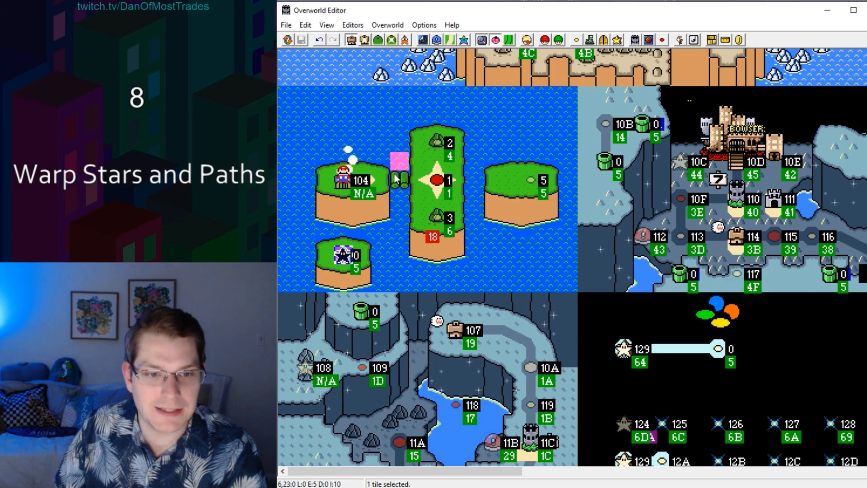
scroll(356, 293, up, 1)
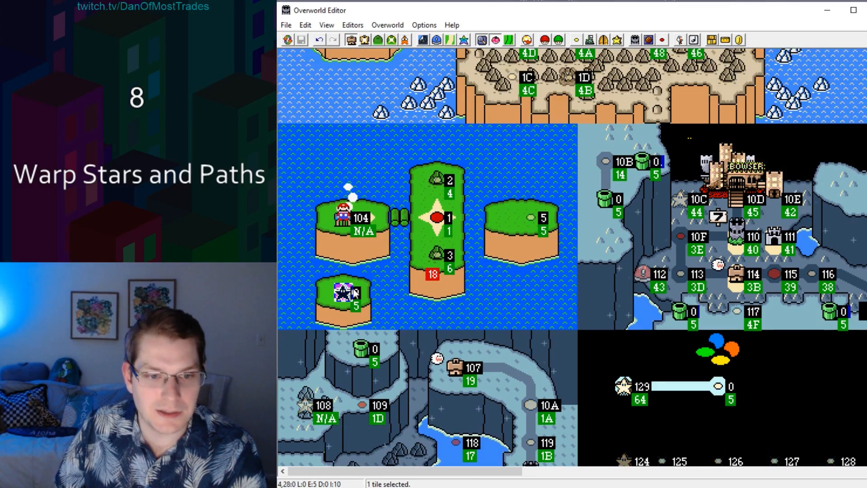
click(578, 40)
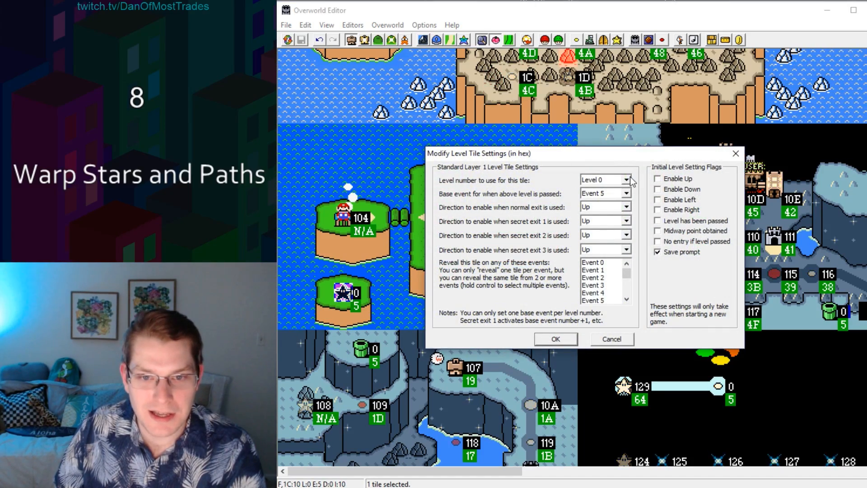
click(627, 179)
scroll(602, 246, down, 4)
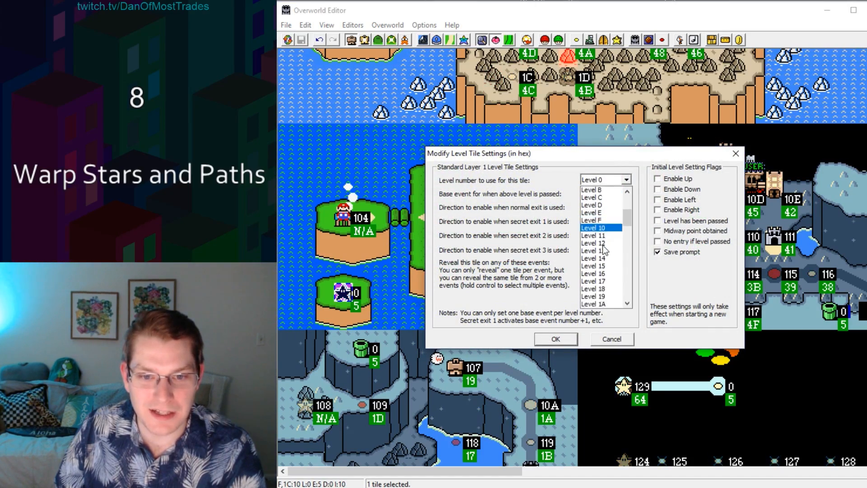
scroll(603, 245, down, 20)
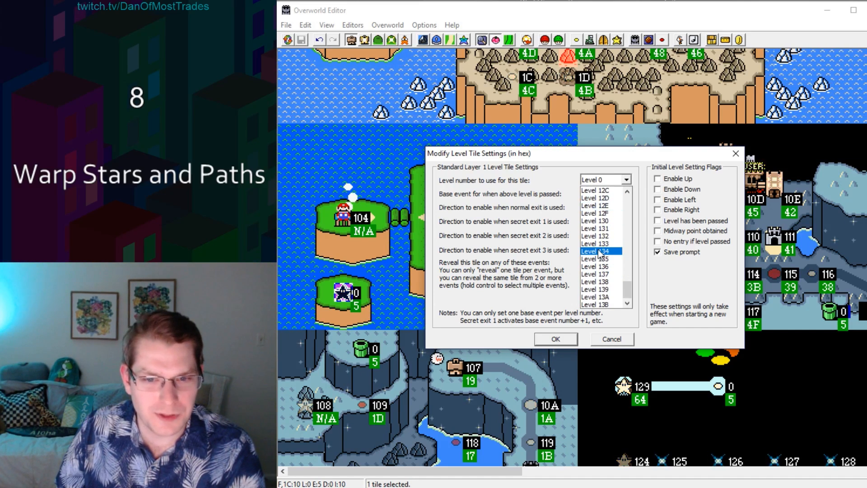
click(600, 251)
click(556, 340)
Step: Delete the original level 134 tile from the Star World map
scroll(508, 288, down, 5)
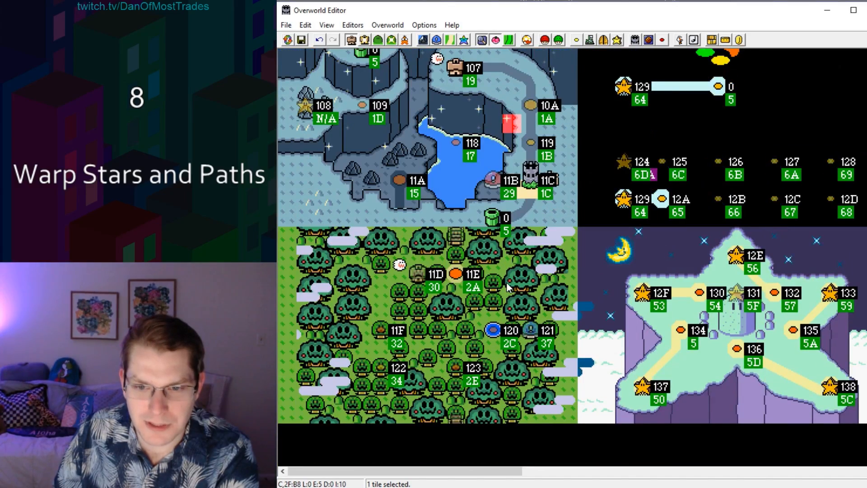
drag(609, 245, 648, 334)
click(680, 326)
key(Delete)
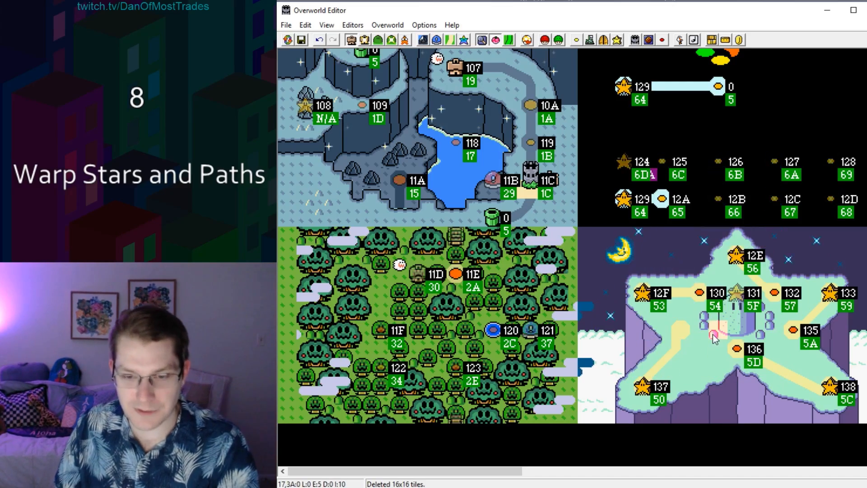
click(660, 331)
Step: Assign Level 135 to the copied warp star at the west end of the new Special World path
scroll(660, 332, up, 4)
scroll(660, 332, up, 2)
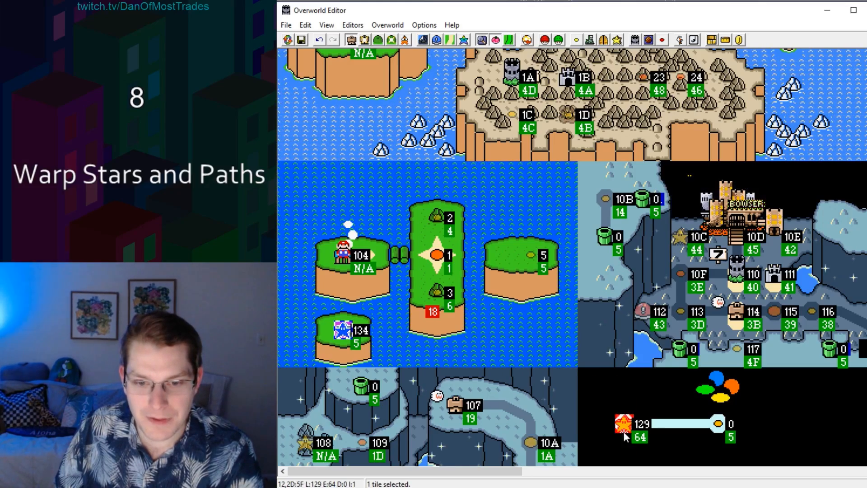
click(574, 39)
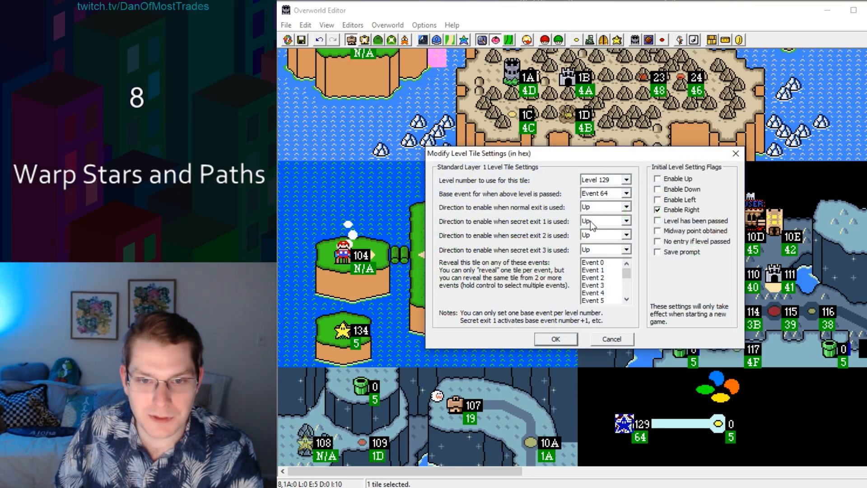
click(626, 180)
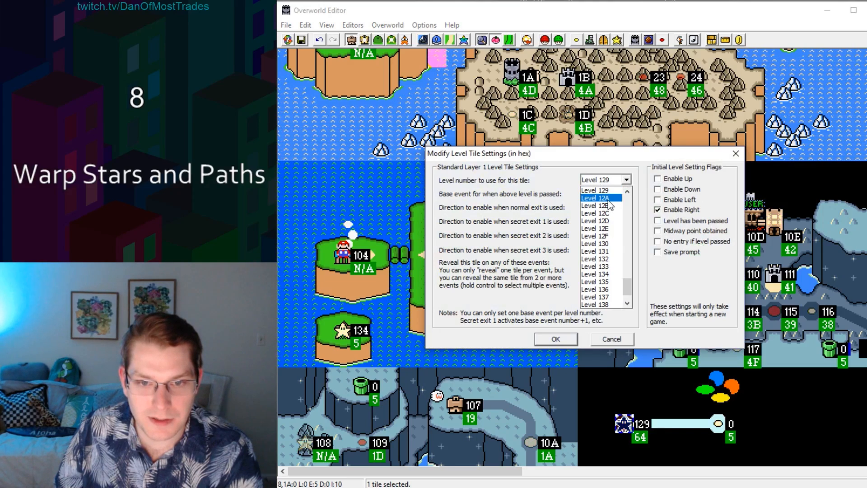
click(601, 259)
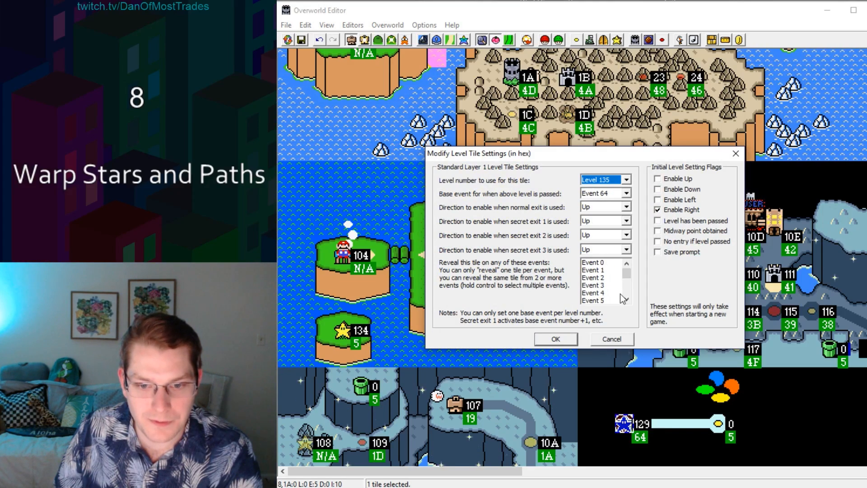
click(543, 343)
Step: Set the base event of the island's warp star, level 134, to No Event
scroll(603, 335, down, 3)
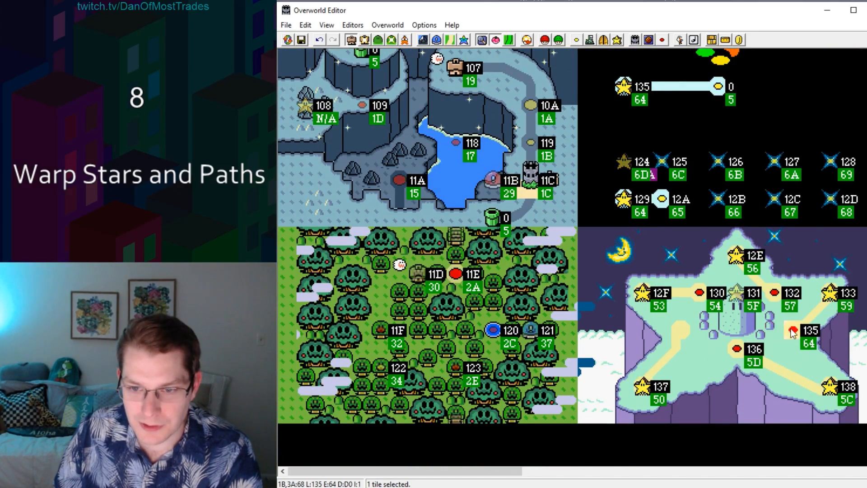
scroll(756, 318, up, 5)
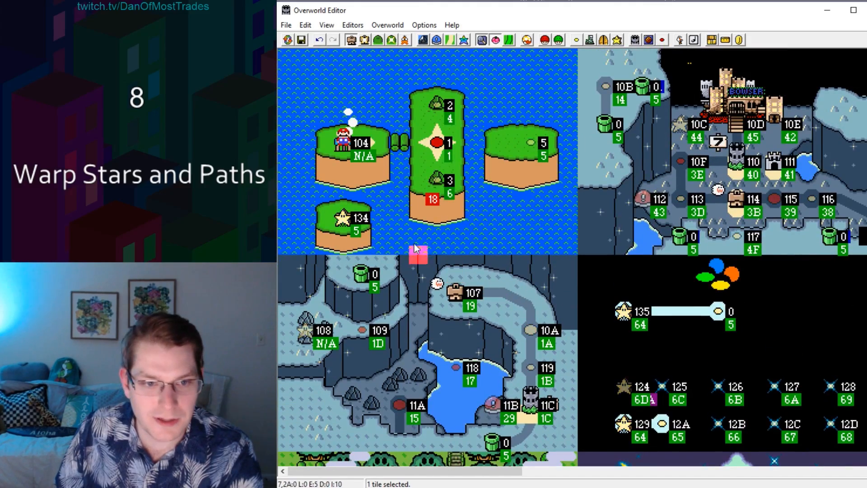
click(577, 40)
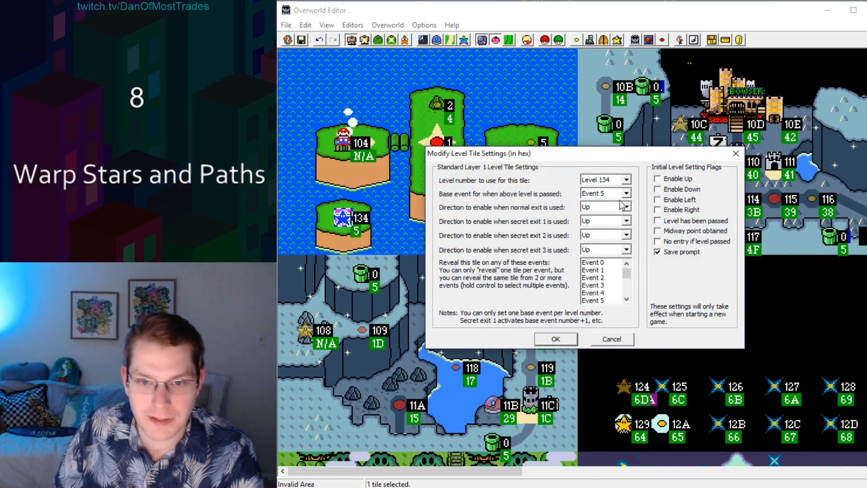
click(612, 212)
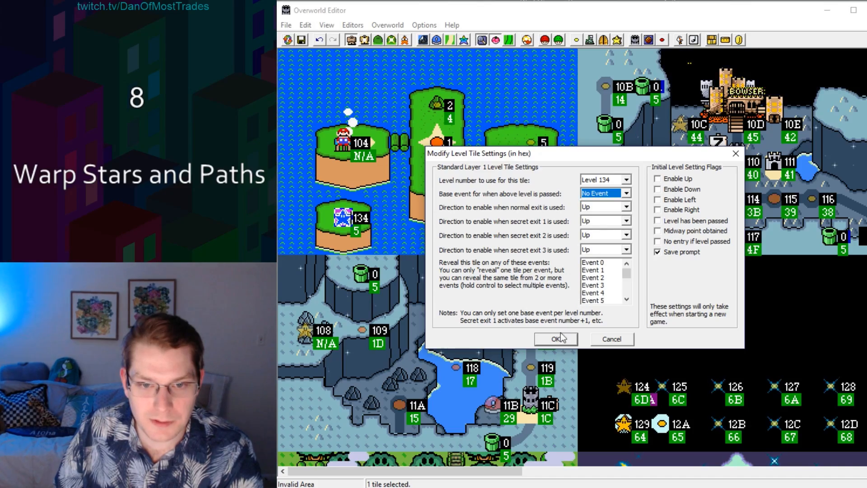
click(557, 338)
Step: Set the base event of the Special World's warp star, level 135, to No Event
click(576, 41)
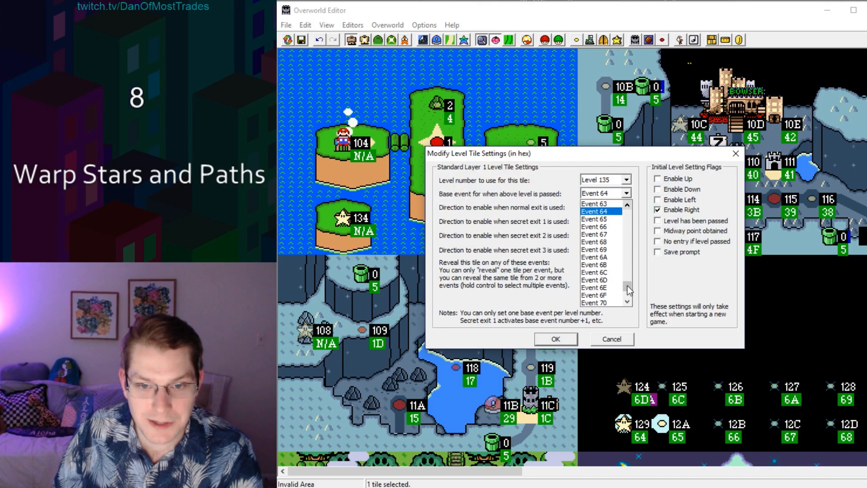
drag(629, 291, 630, 213)
click(599, 204)
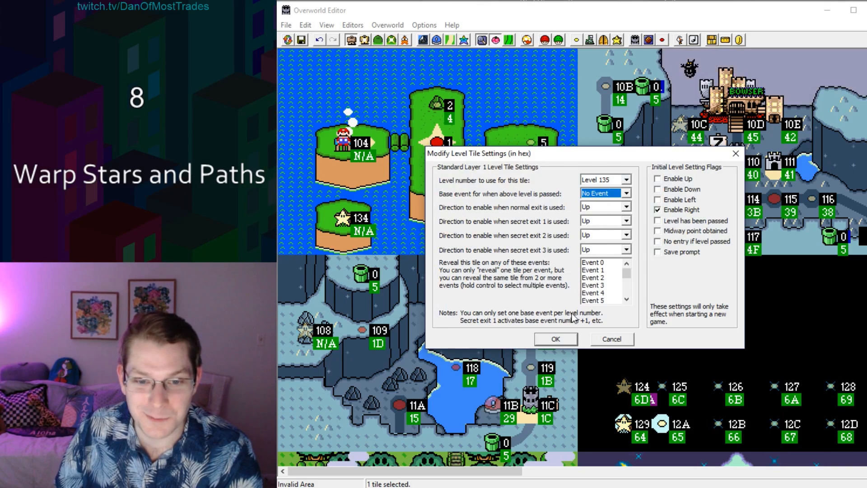
click(554, 339)
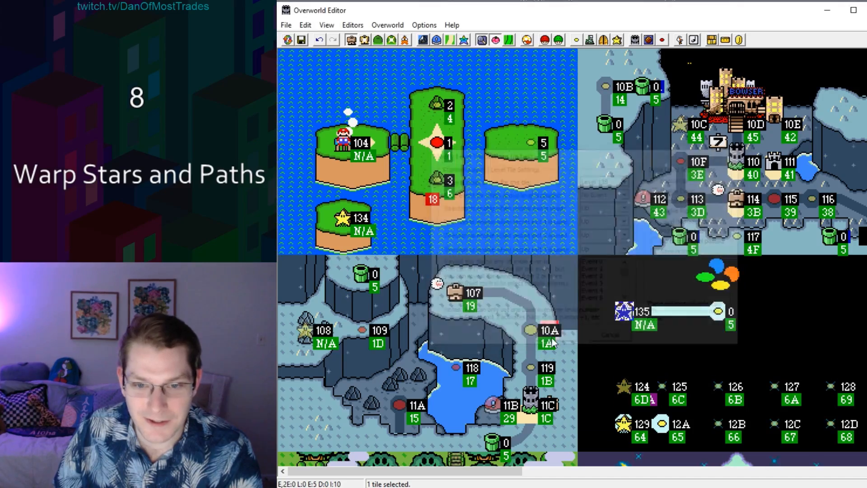
click(588, 36)
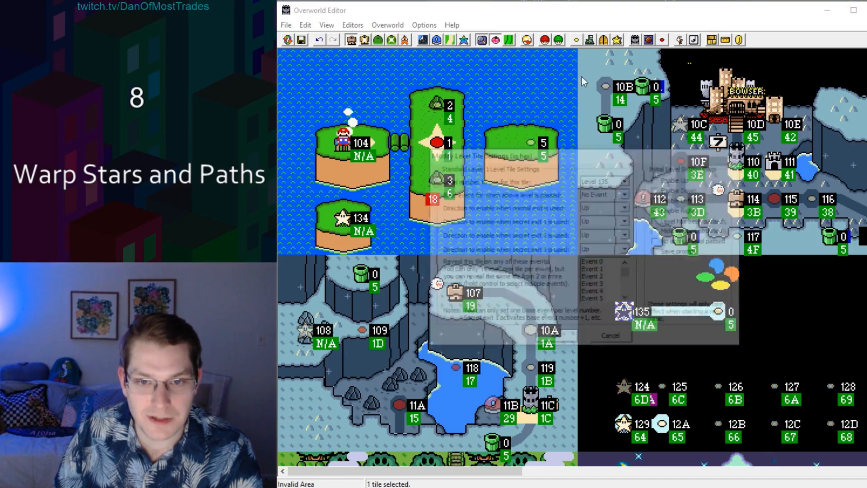
click(549, 342)
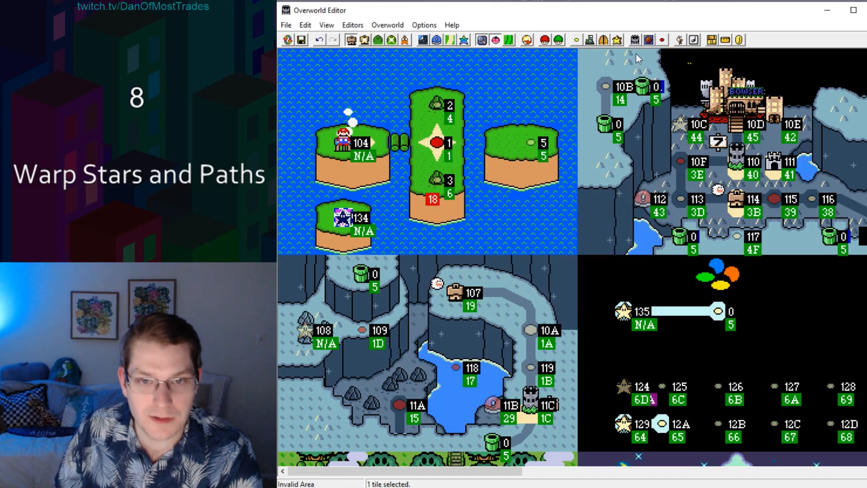
Step: Turn off the save prompt for the island's warp star, level 134
click(577, 40)
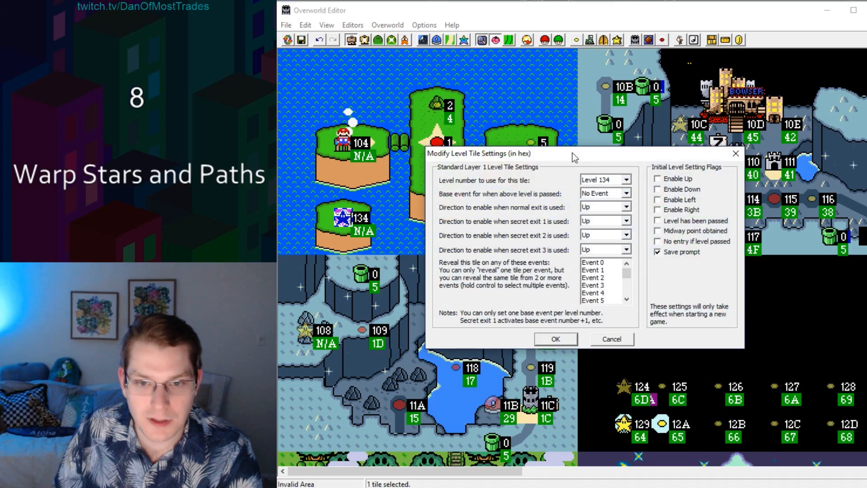
click(657, 252)
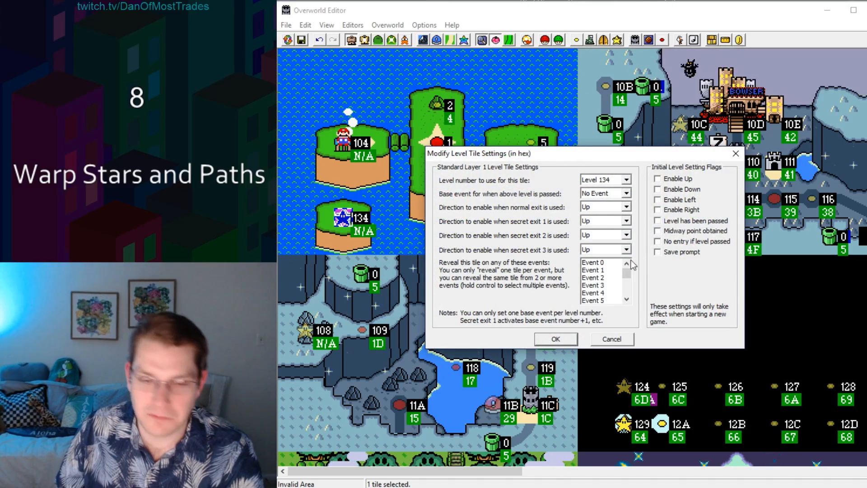
click(556, 340)
Step: Start linking the island's warp star to the Special World's warp star, with index 30 for tile 1
click(341, 224)
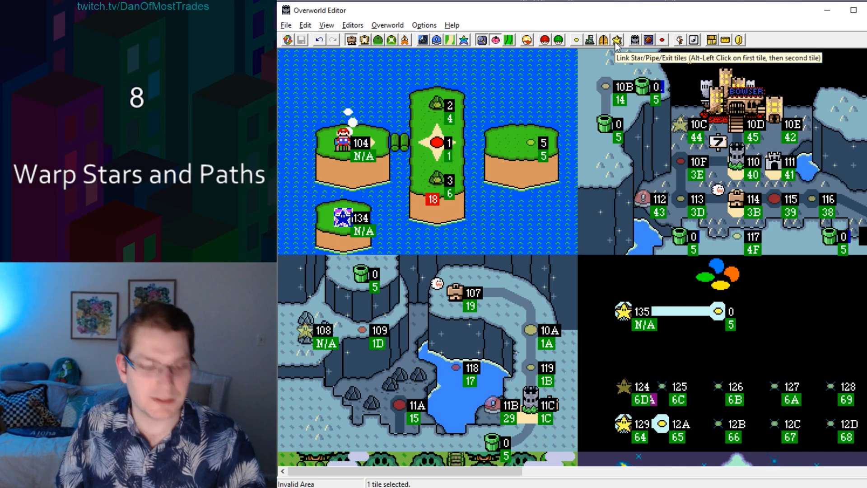
click(627, 314)
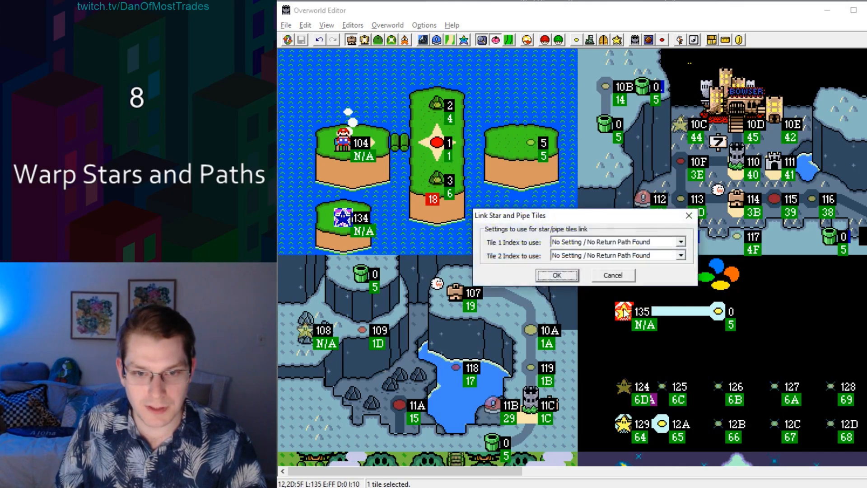
click(680, 243)
scroll(678, 265, down, 4)
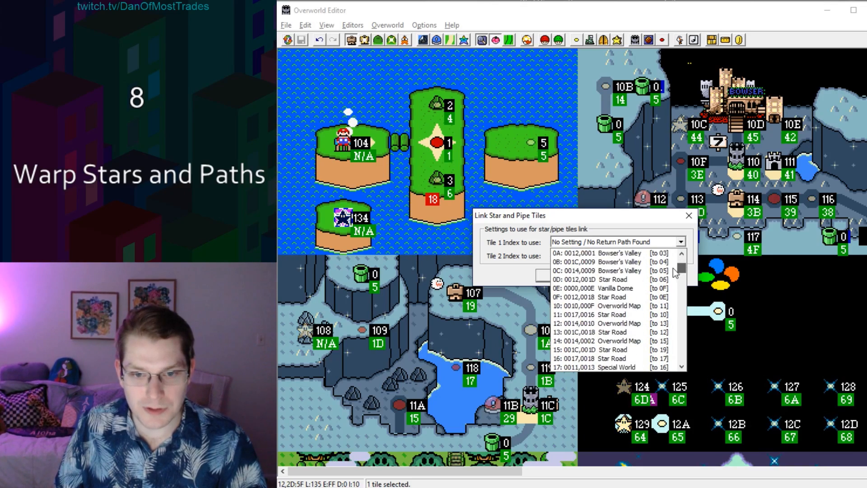
scroll(673, 268, down, 5)
scroll(674, 276, down, 4)
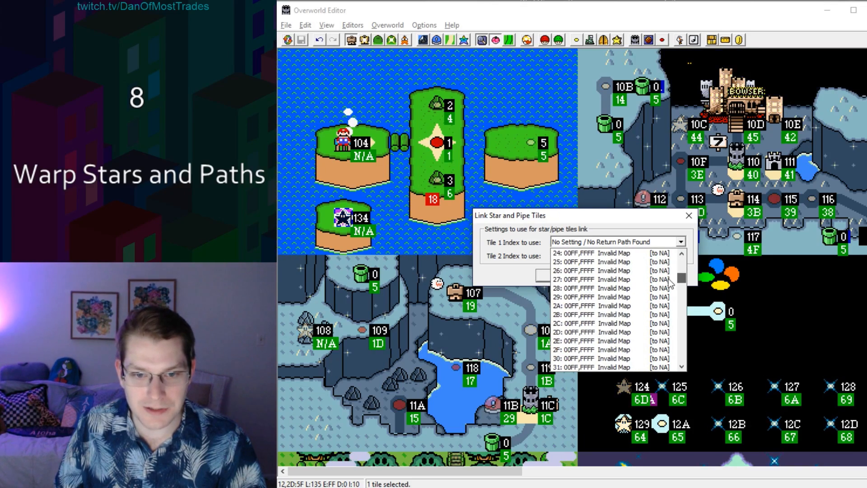
scroll(666, 280, down, 2)
click(606, 314)
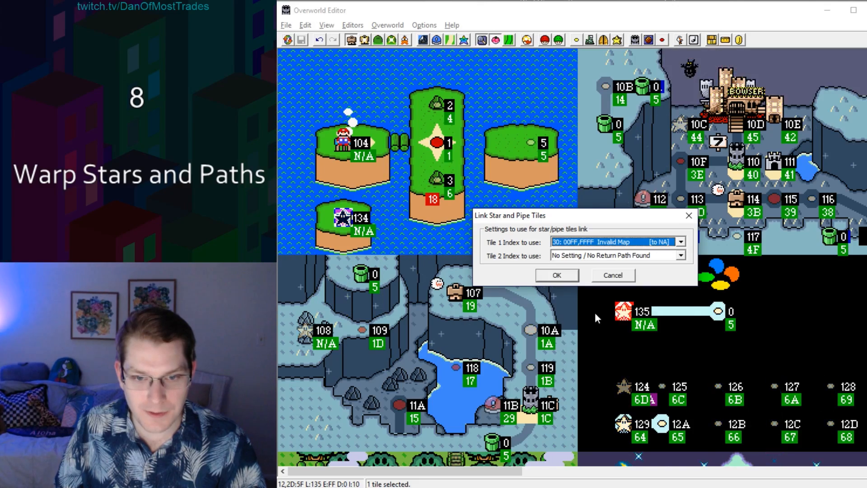
Step: Use index 31 for tile 2 of the star link and apply the link
click(668, 257)
scroll(677, 284, down, 4)
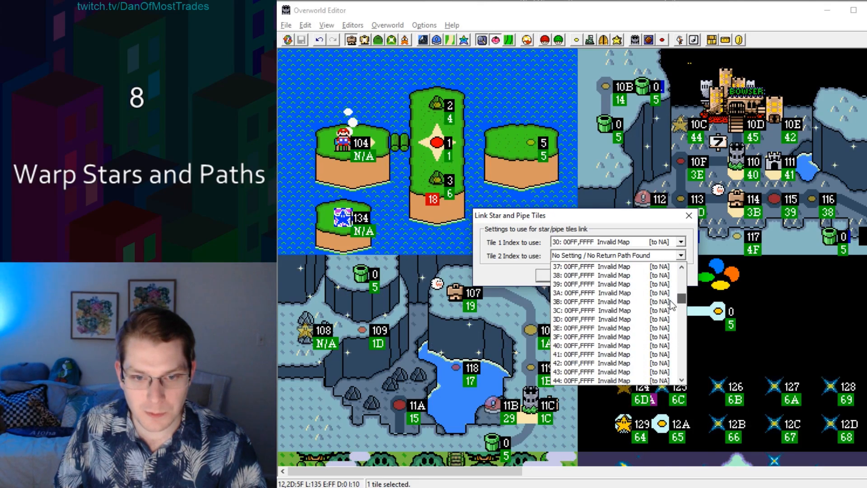
scroll(670, 300, up, 3)
click(627, 302)
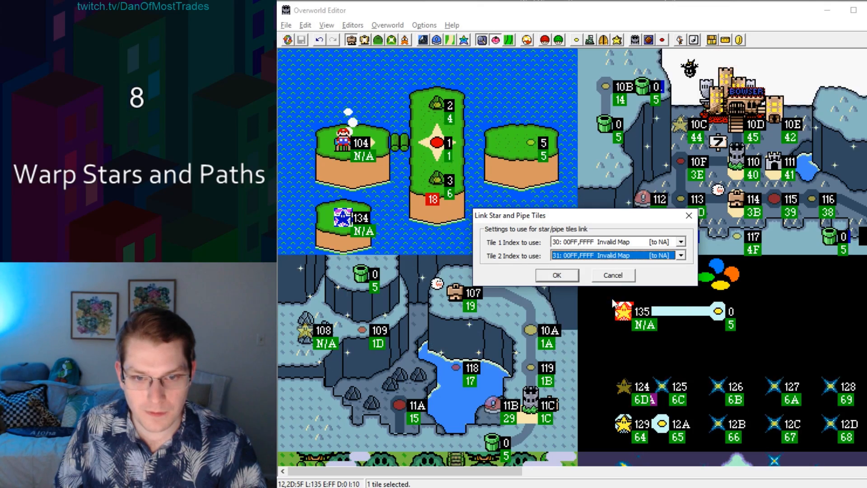
click(563, 275)
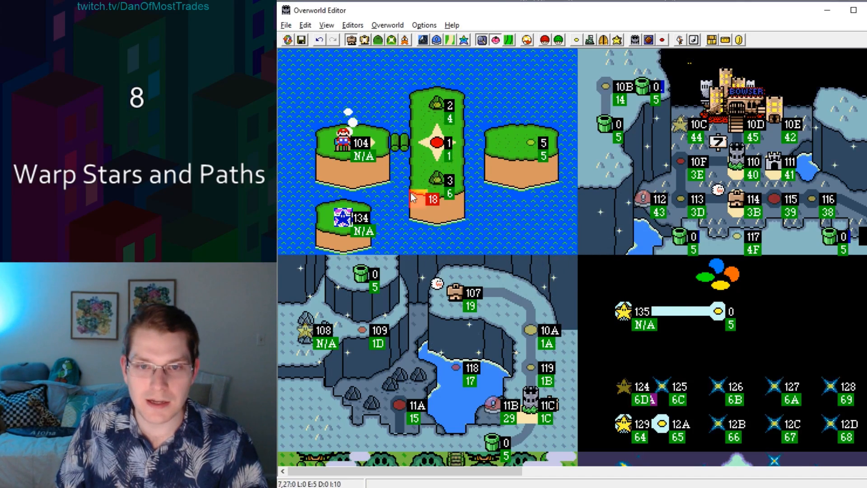
Step: Check the link settings between the two warp stars in both directions and save the overworld
click(570, 291)
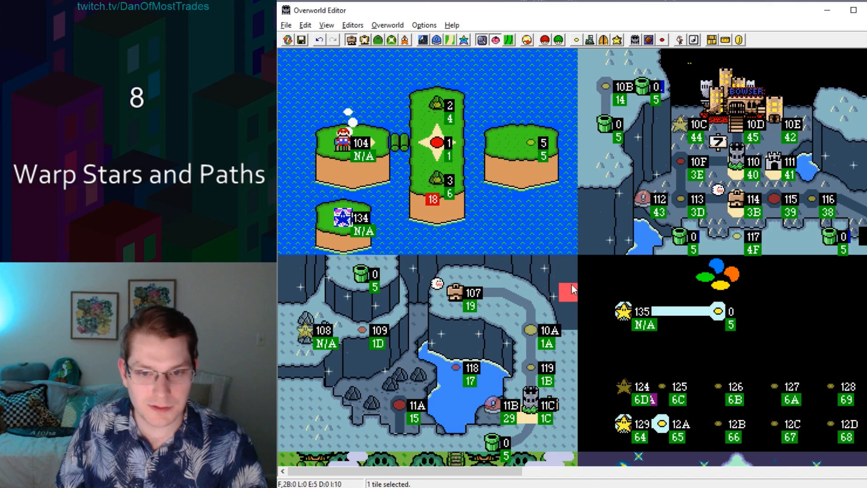
double_click(625, 312)
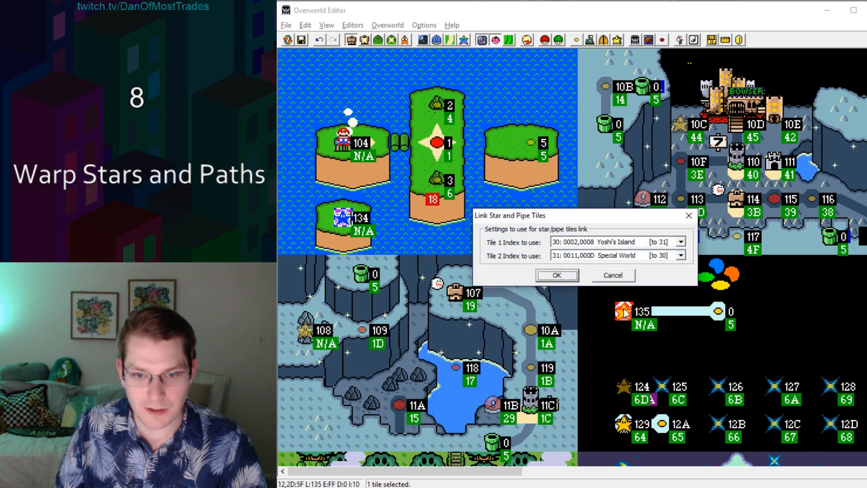
click(557, 276)
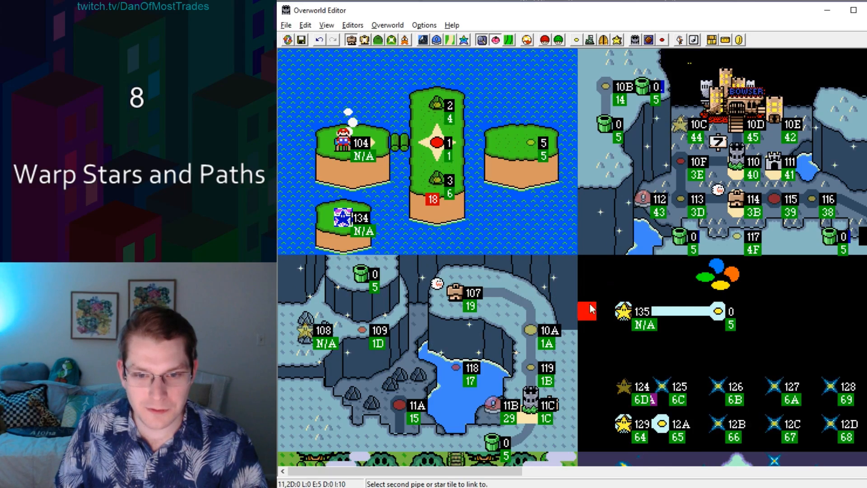
click(344, 219)
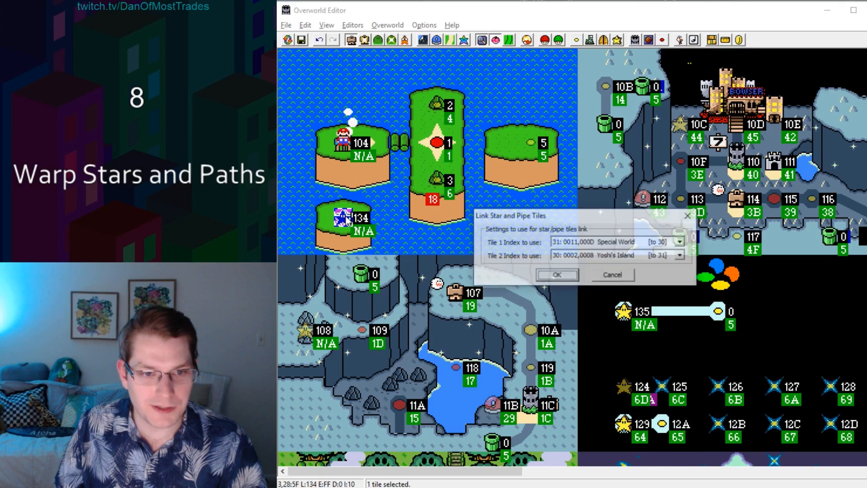
click(558, 276)
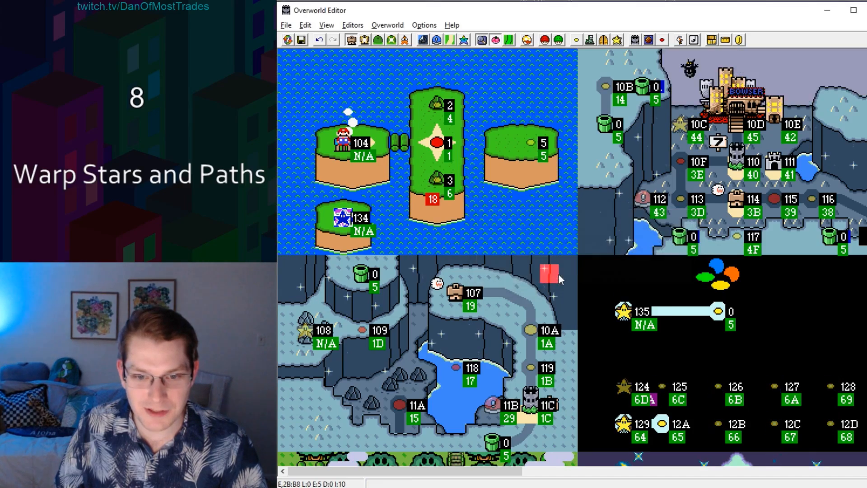
click(301, 41)
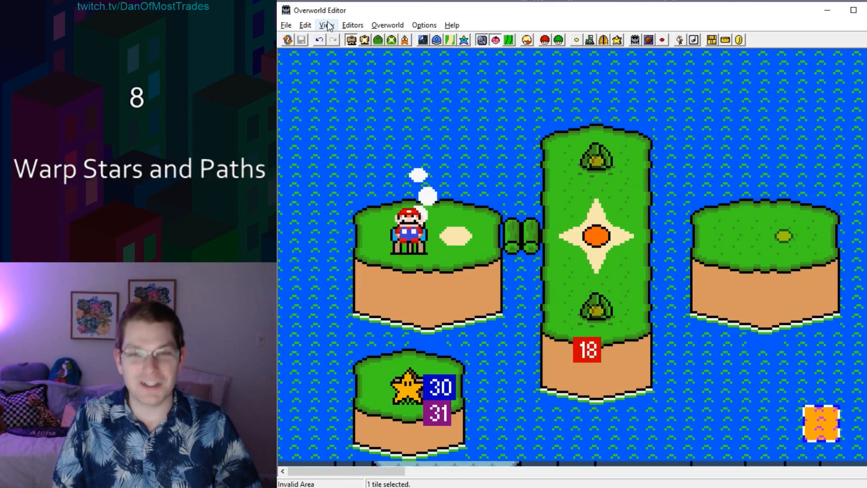
Step: Hide the star, pipe and location numbers on the map and show them again
click(327, 26)
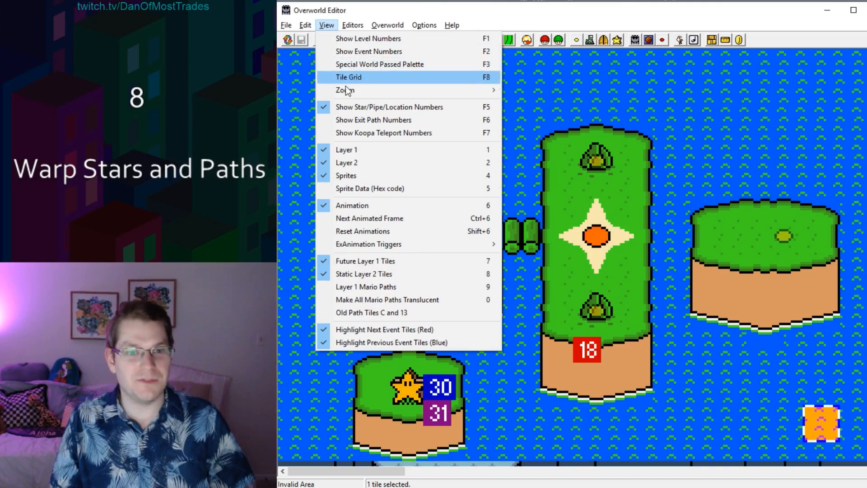
click(351, 107)
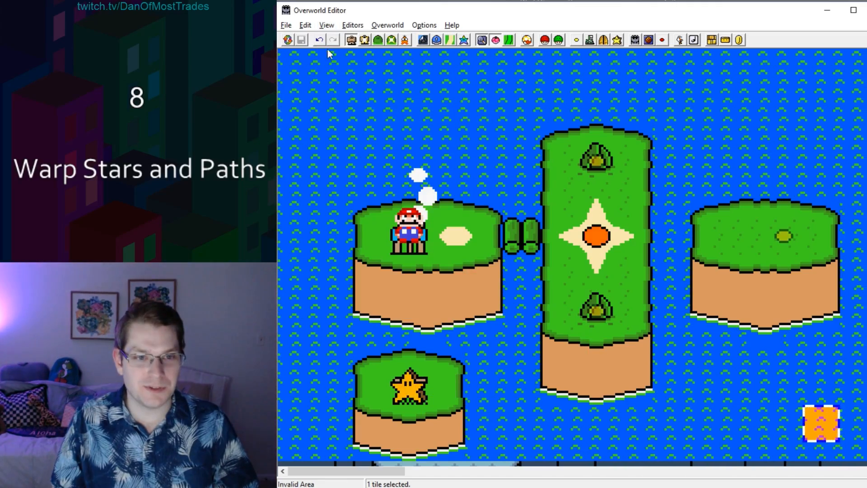
click(326, 26)
click(342, 107)
Step: Show the level numbers and event numbers on the map, and hide both again
click(327, 25)
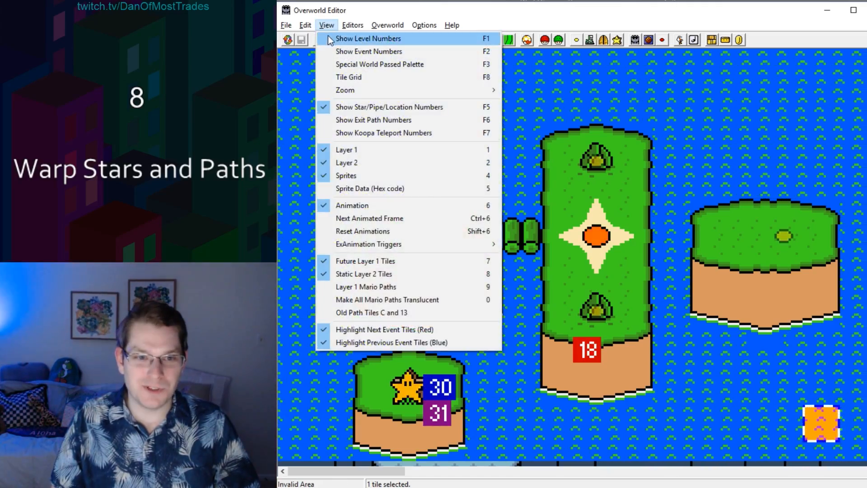
click(343, 39)
click(327, 25)
click(340, 51)
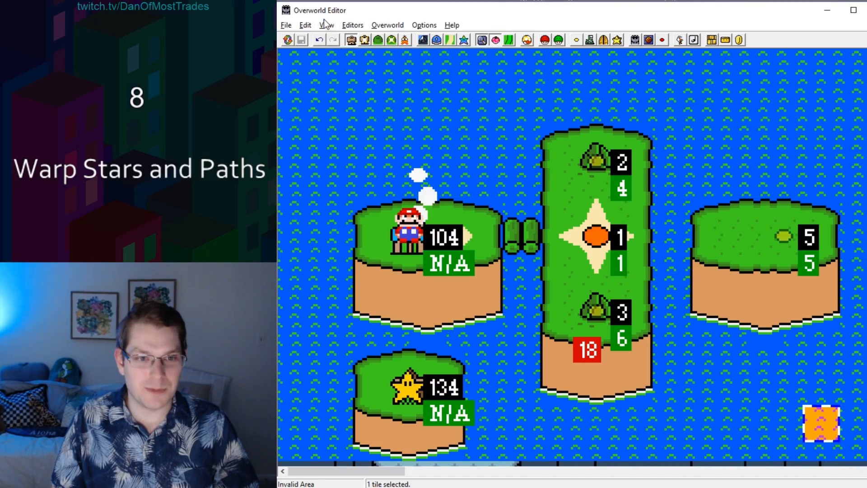
click(326, 25)
click(343, 39)
click(326, 26)
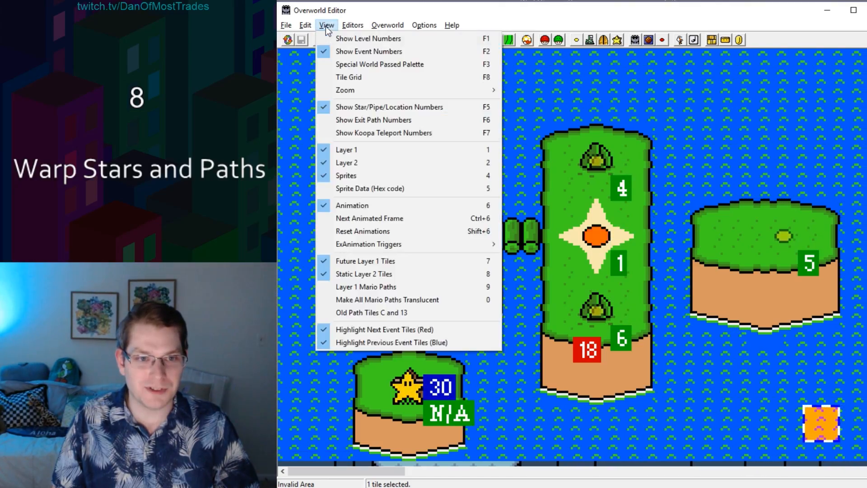
click(340, 52)
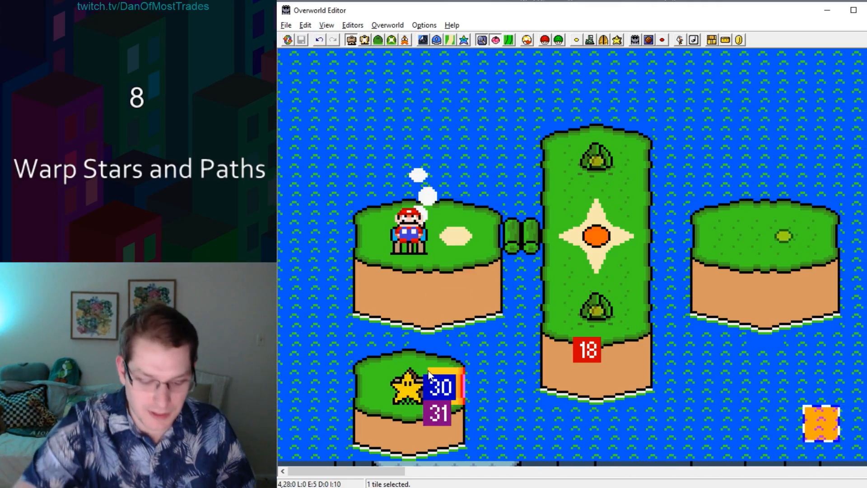
scroll(428, 371, down, 1)
scroll(428, 371, down, 1)
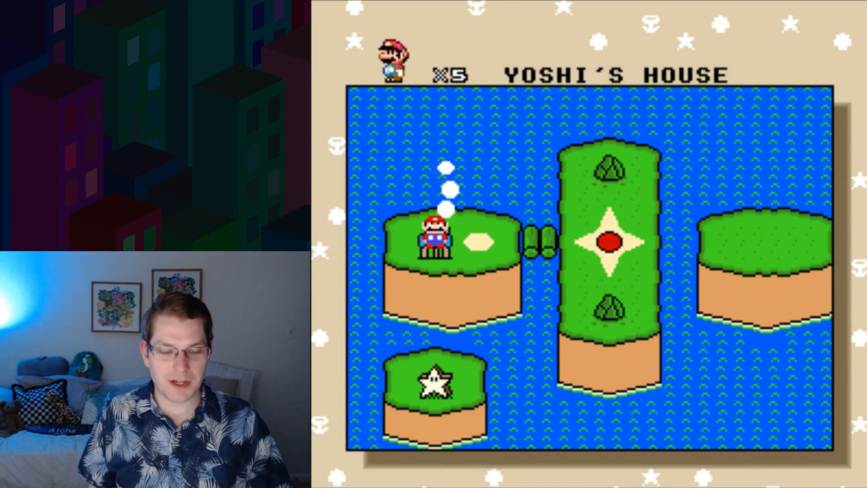
key(Down)
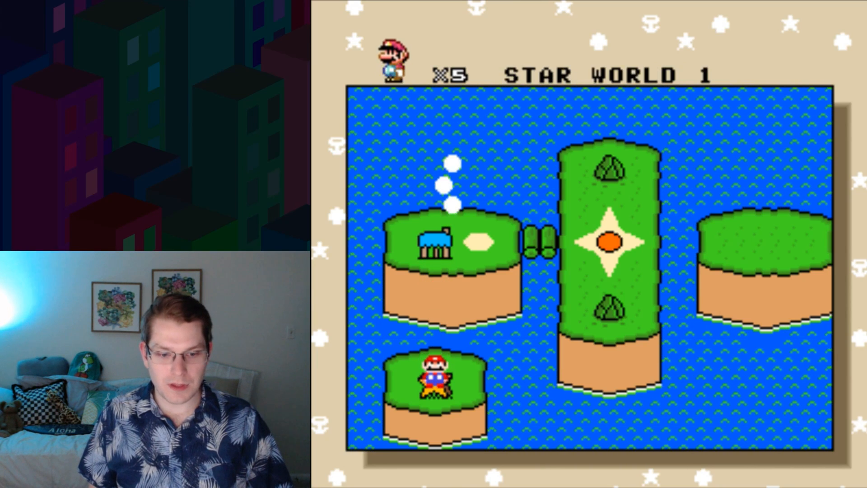
key(x)
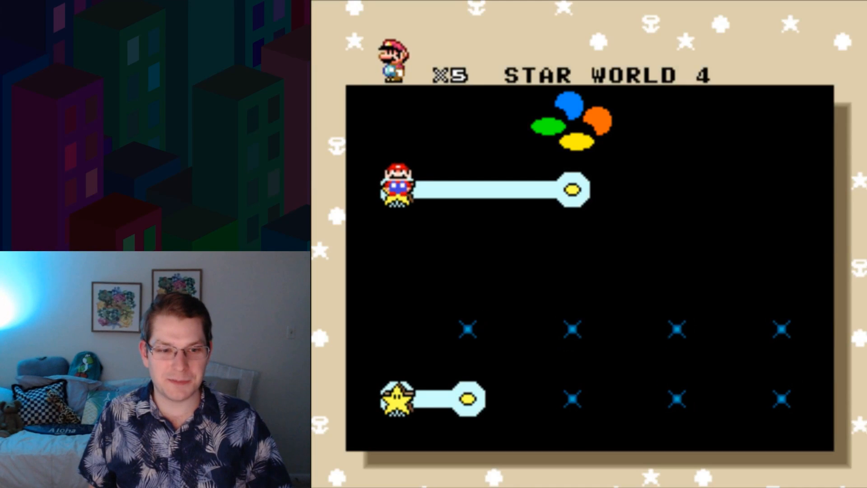
key(Right)
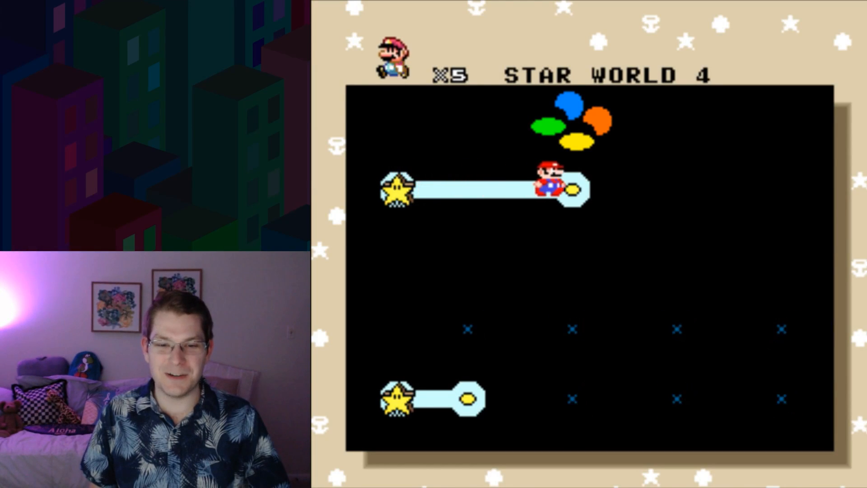
key(x)
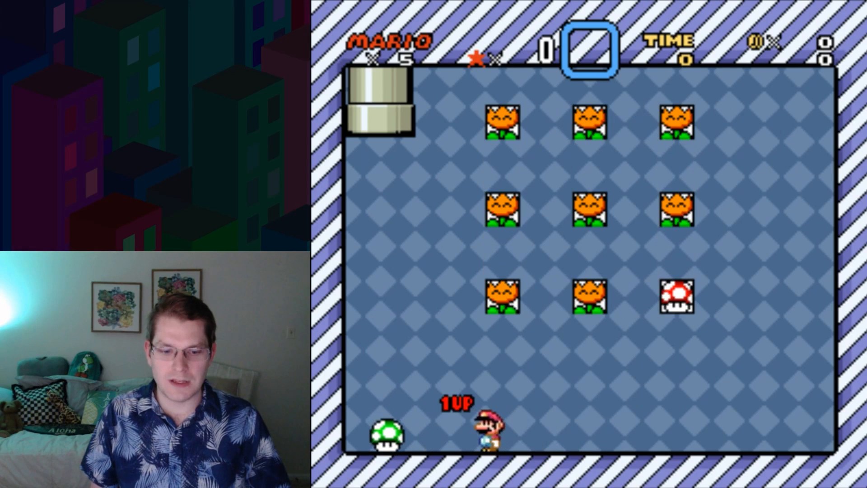
key(x)
key(Left)
key(Right)
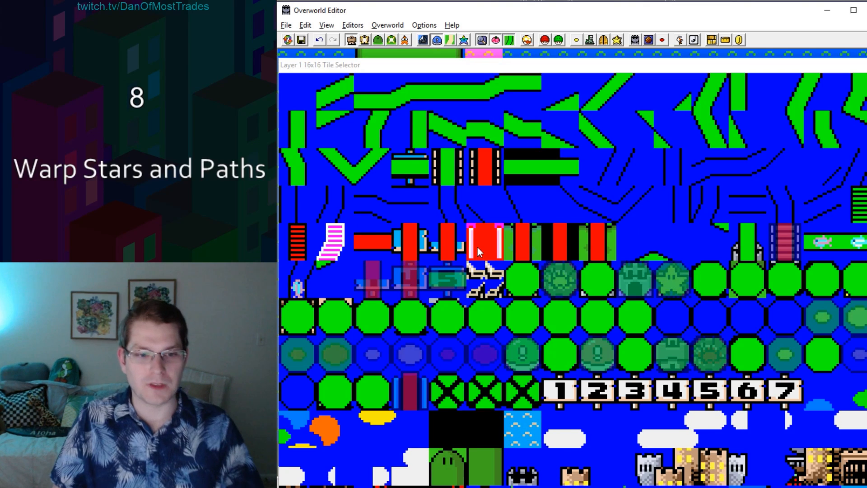
Step: Place the red vertical ladder path tile 0x40 at the south edge of the islet north of Yoshi's House
click(371, 249)
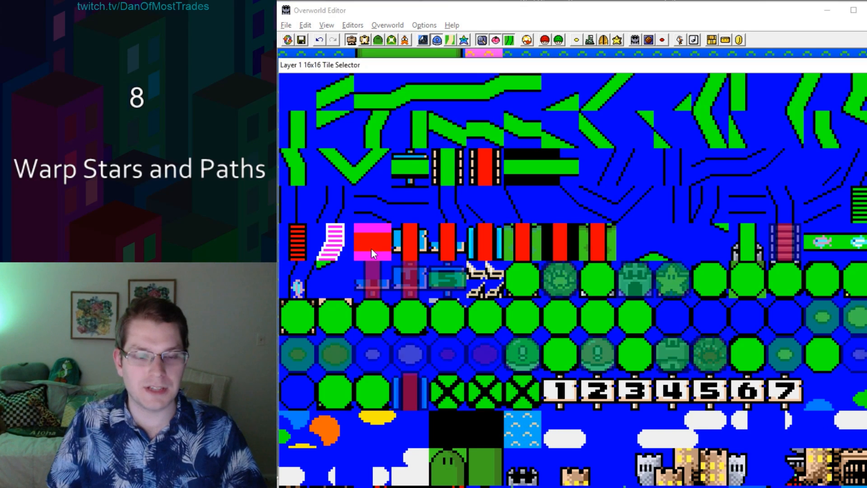
click(300, 248)
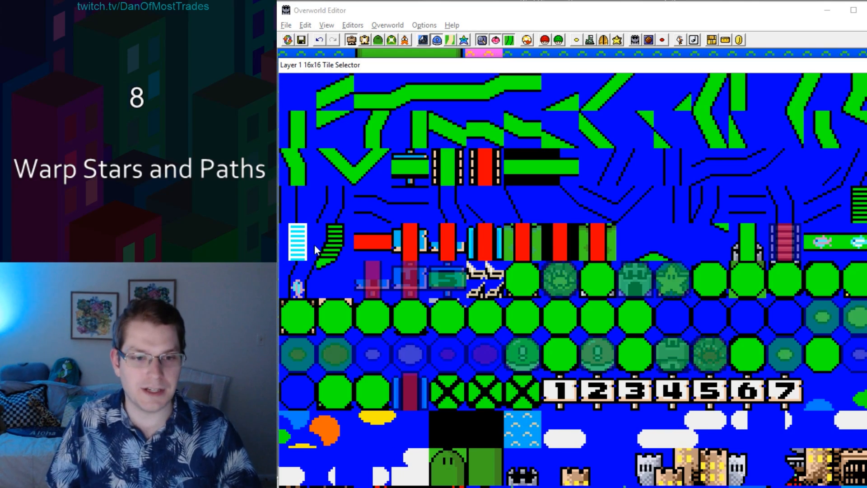
click(365, 231)
click(287, 238)
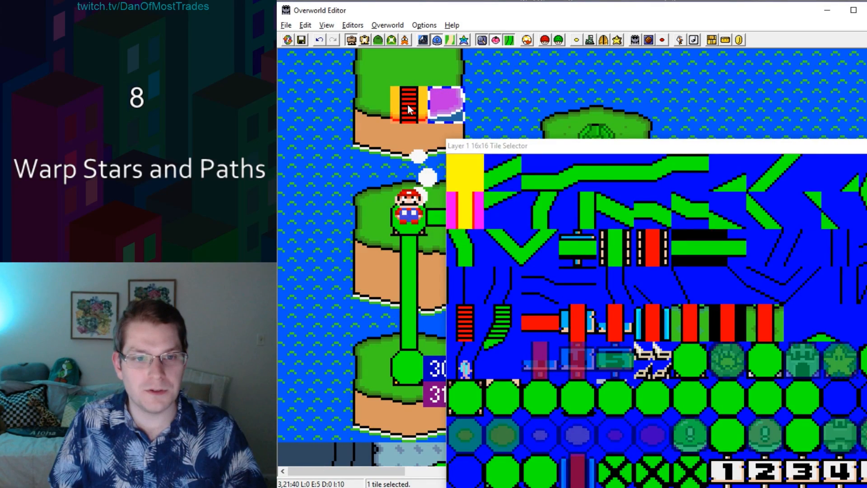
click(408, 104)
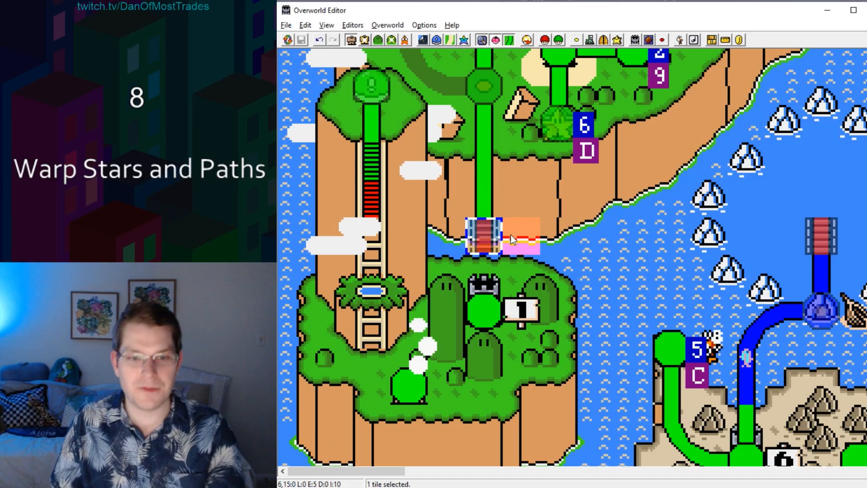
Step: Examine the red path tile north of castle 1 on the main map and compare it with the Layer 1 path tiles
click(489, 238)
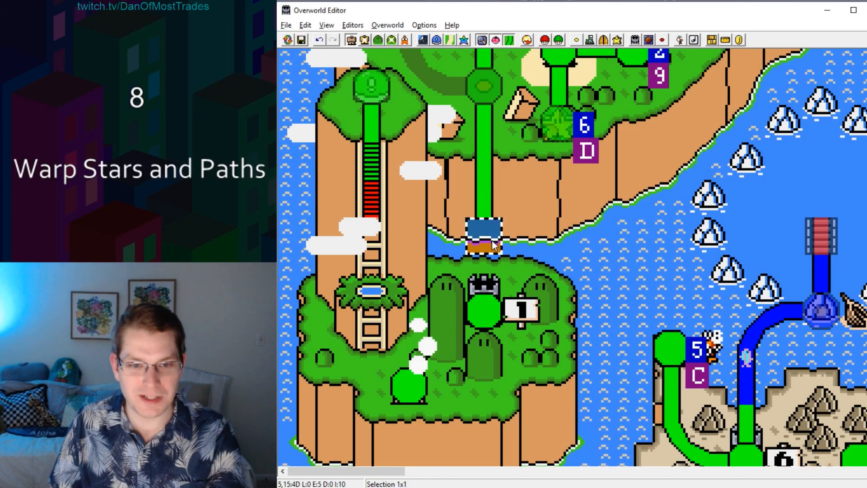
scroll(490, 237, down, 2)
ctrl+scroll(479, 233, down, 1)
click(381, 107)
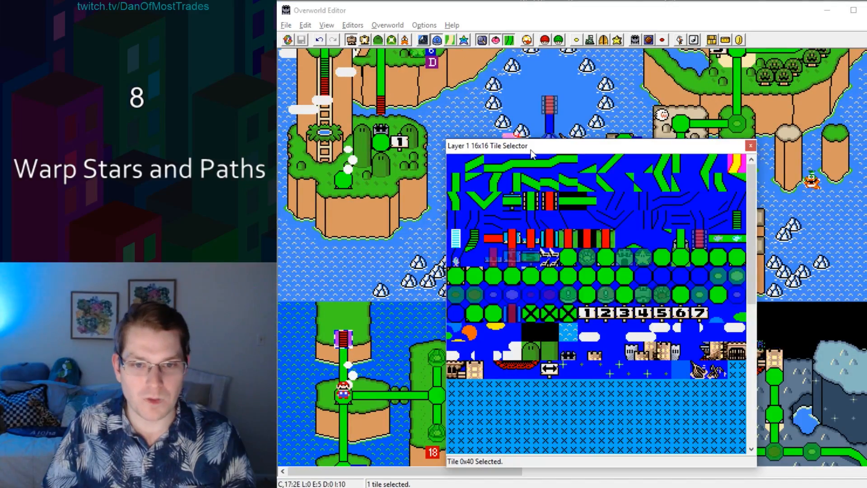
drag(531, 150, 507, 126)
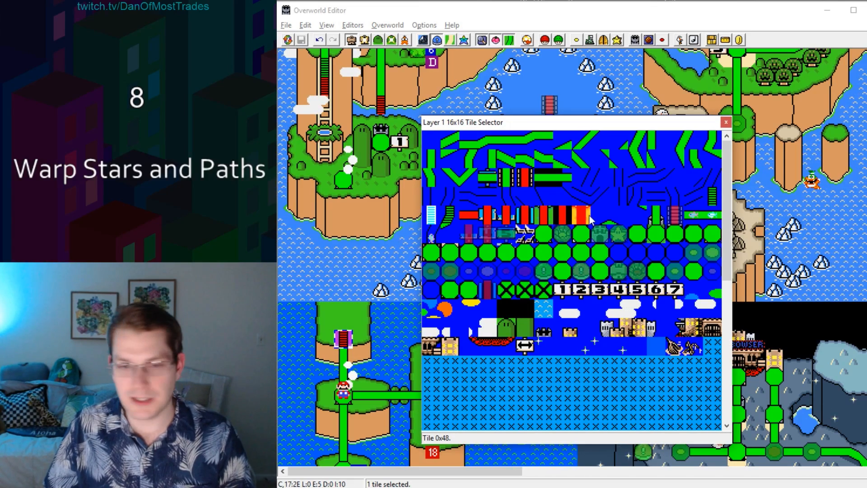
Step: Link the red Yoshi's Island exit tile, entered from Bottom, to the red tile north of castle 1, using exit indexes 13 and 14
click(726, 123)
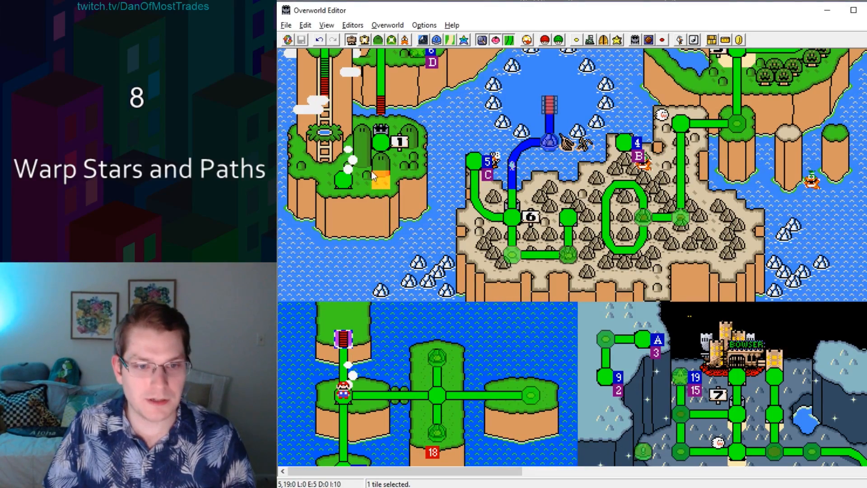
click(381, 108)
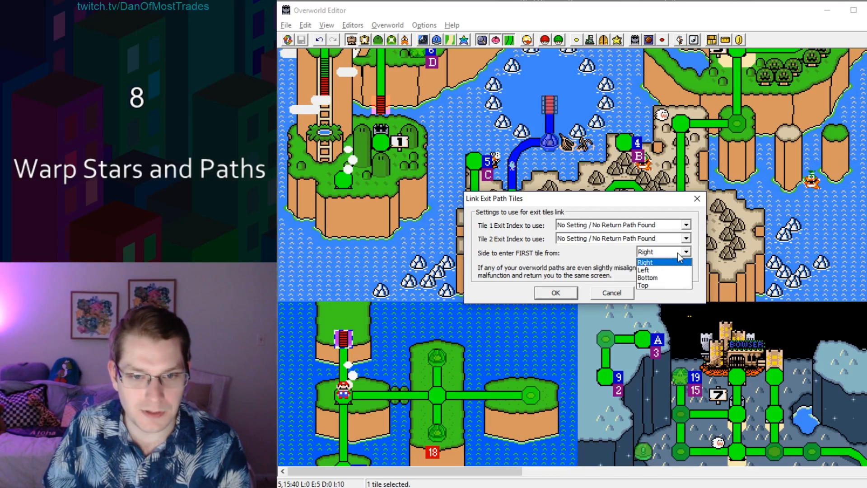
click(648, 277)
click(686, 225)
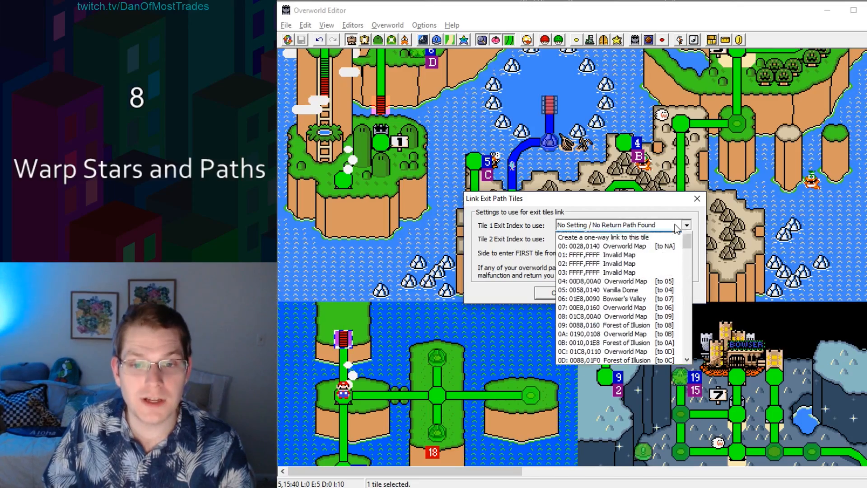
drag(690, 249, 687, 266)
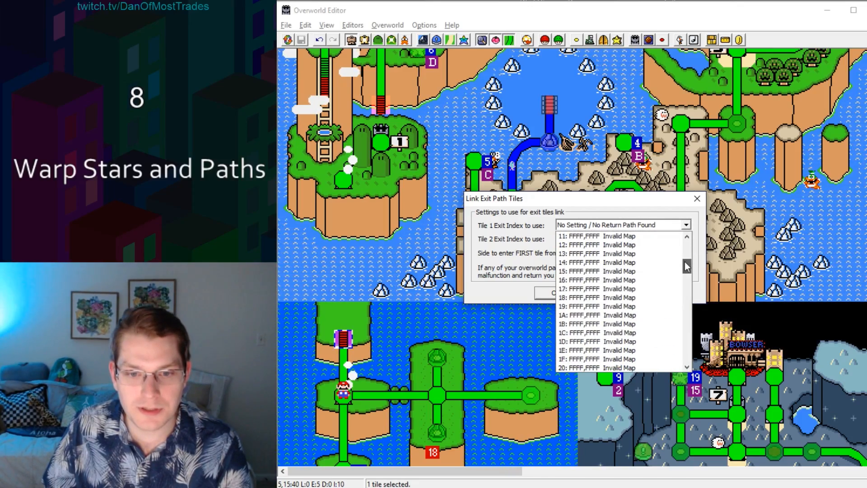
click(611, 289)
click(687, 238)
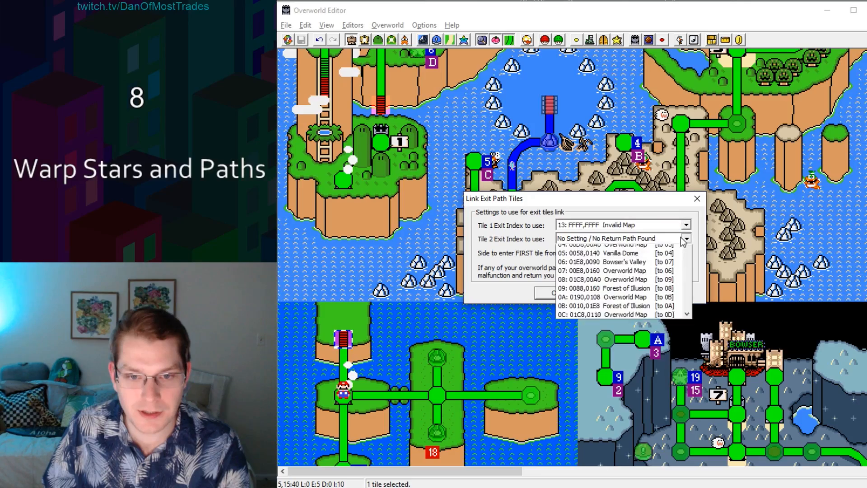
drag(690, 267, 664, 276)
click(577, 311)
click(556, 293)
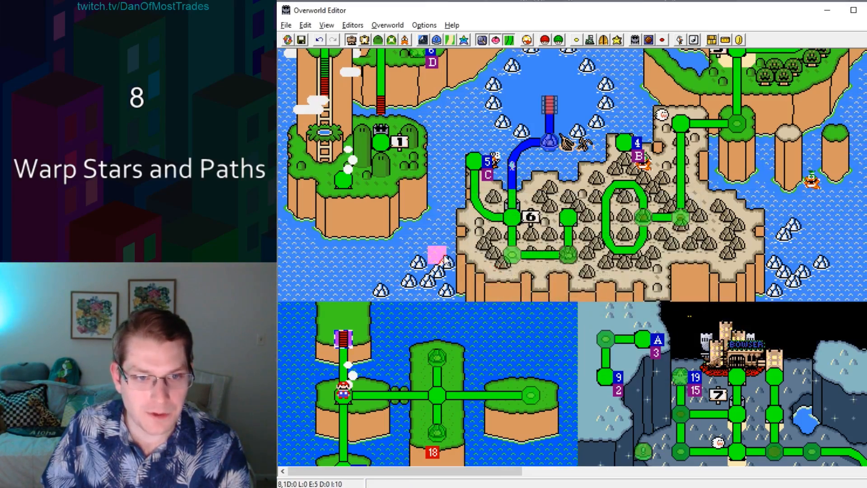
Step: Check the exit link starting from the red tile north of castle 1, and show the exit path numbers on the map
click(377, 107)
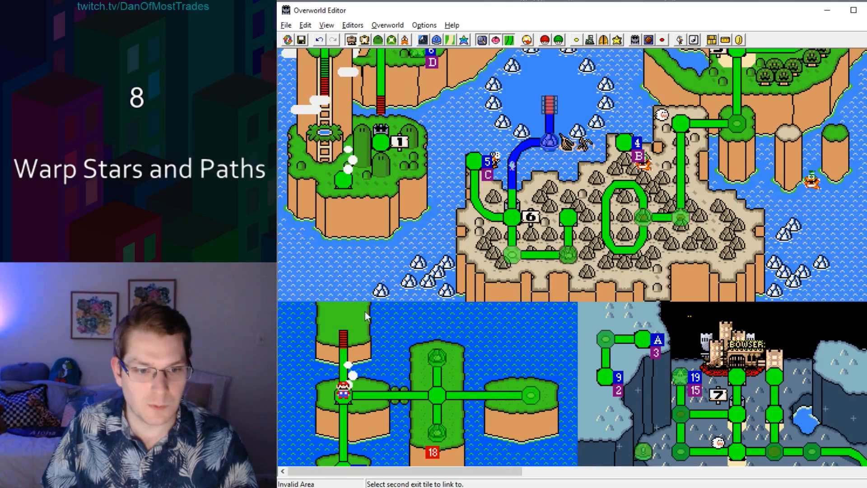
click(344, 340)
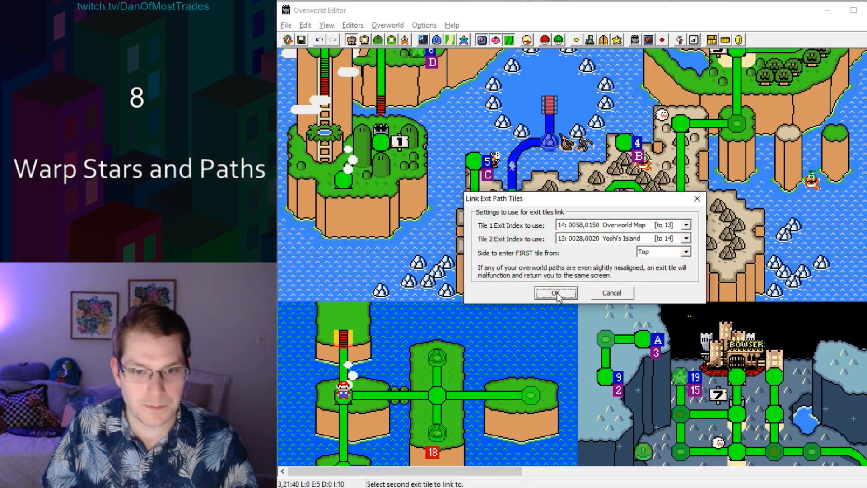
click(558, 294)
click(327, 24)
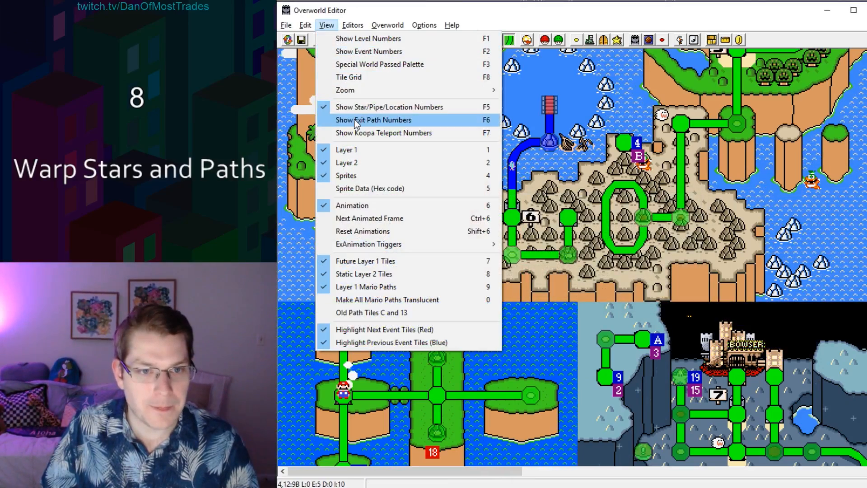
click(348, 120)
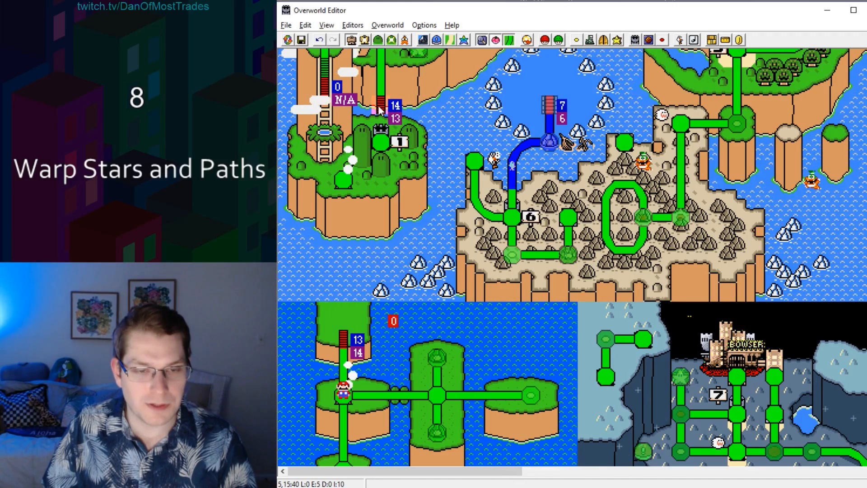
Step: Review the exit link settings between the two red path tiles from both ends, and save the overworld to the ROM
click(342, 337)
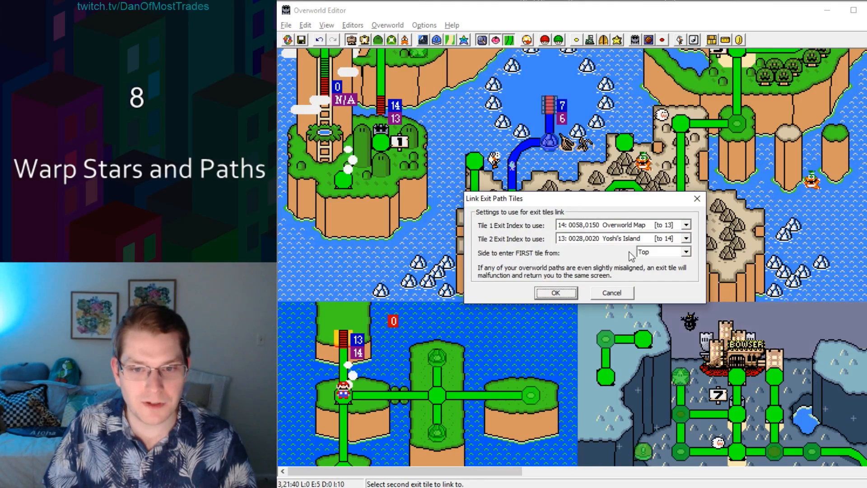
click(555, 293)
click(391, 115)
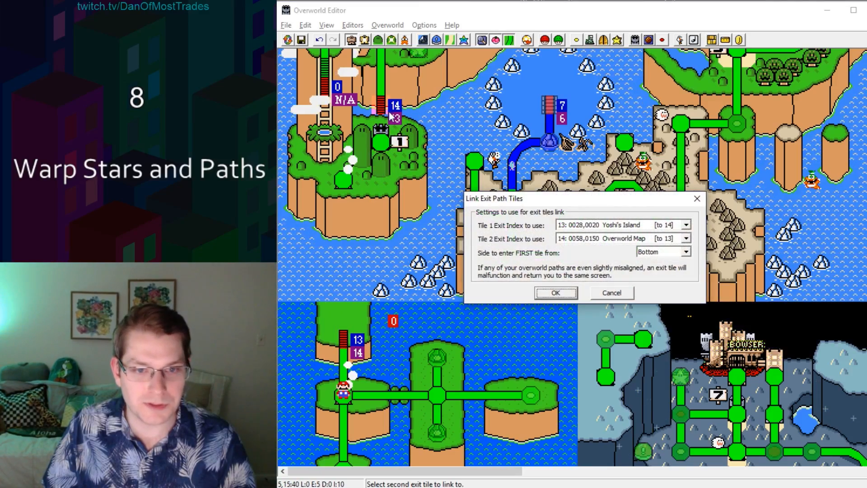
click(543, 293)
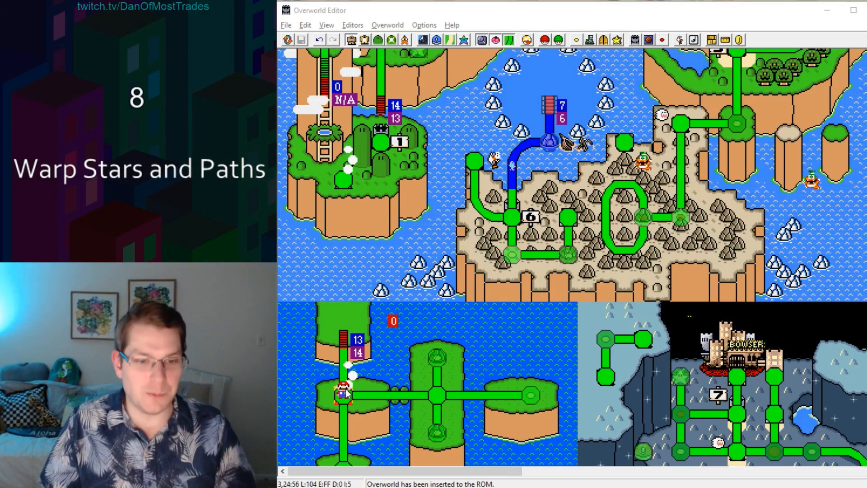
Step: Enable the Up direction in the initial level flags of the Yoshi's House tile
click(624, 105)
double_click(336, 403)
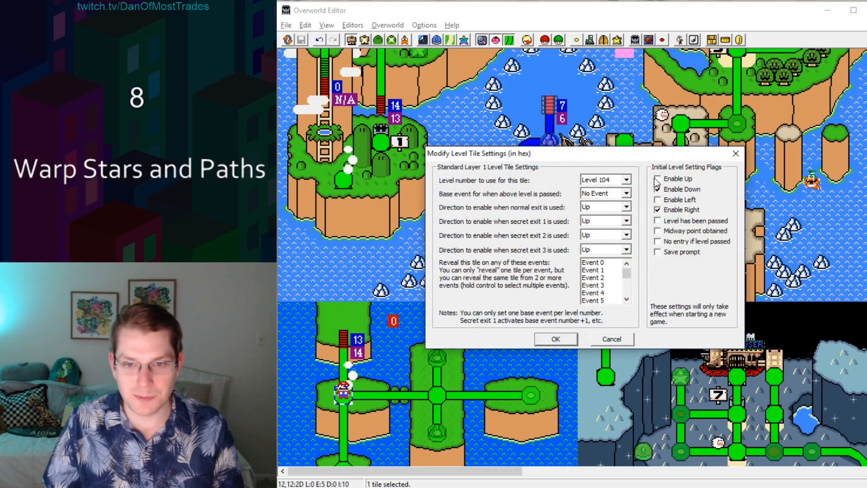
click(565, 344)
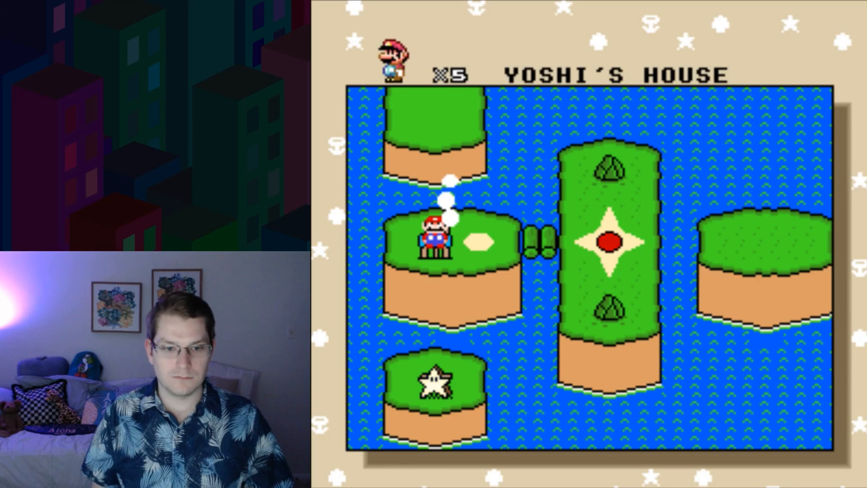
Step: Test the exit path in the game by walking Mario up from Yoshi's House onto the main map and entering a level
key(Up)
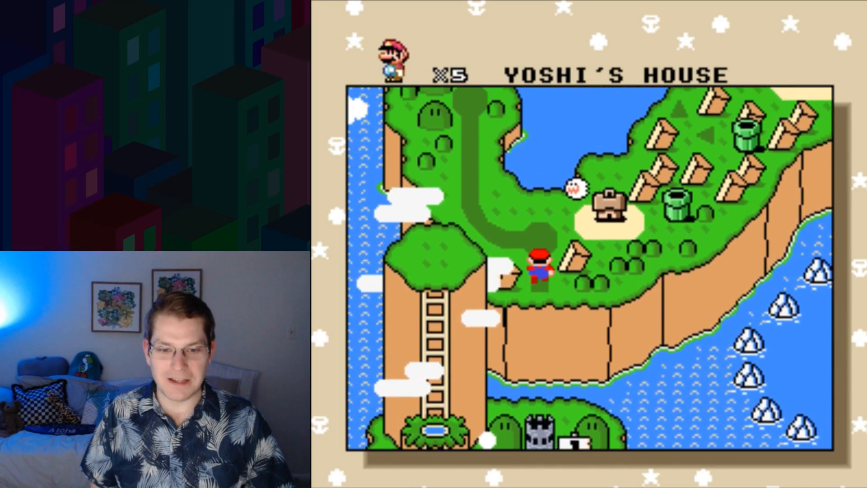
key(z)
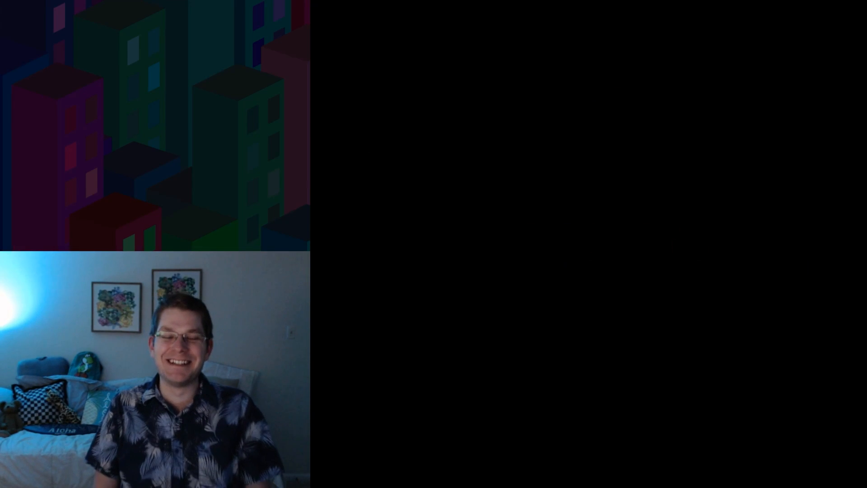
key(Right)
key(z)
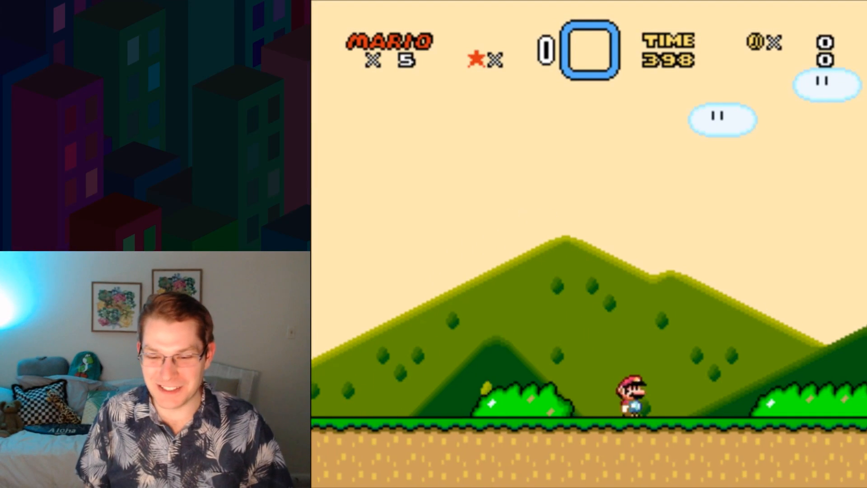
key(z)
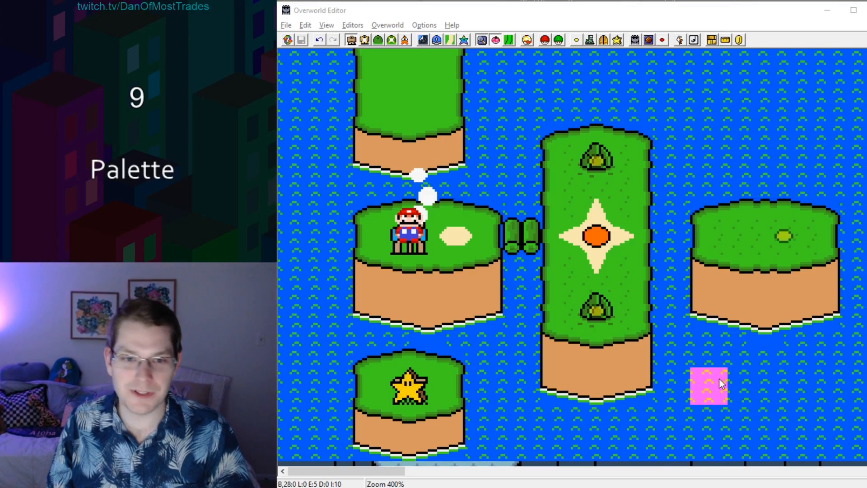
Step: Open the 8x8 overworld tile selector and place it over the map, clear of the Yoshi's Island islets
click(719, 378)
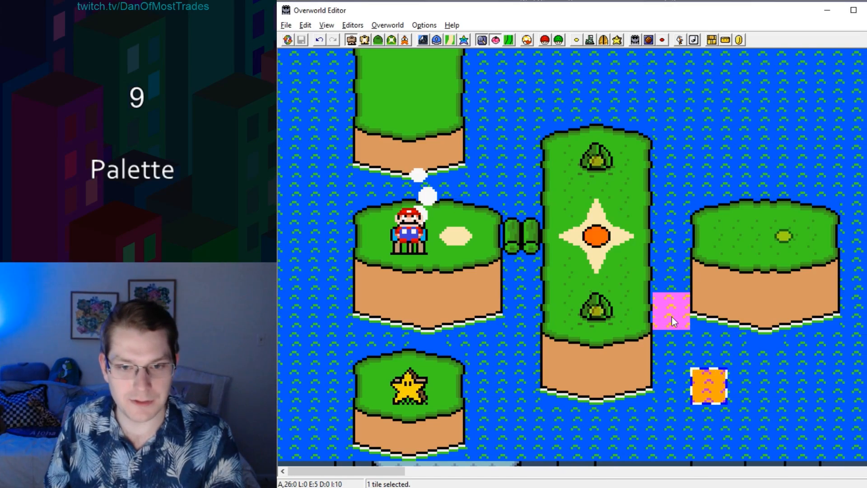
ctrl+scroll(672, 317, down, 1)
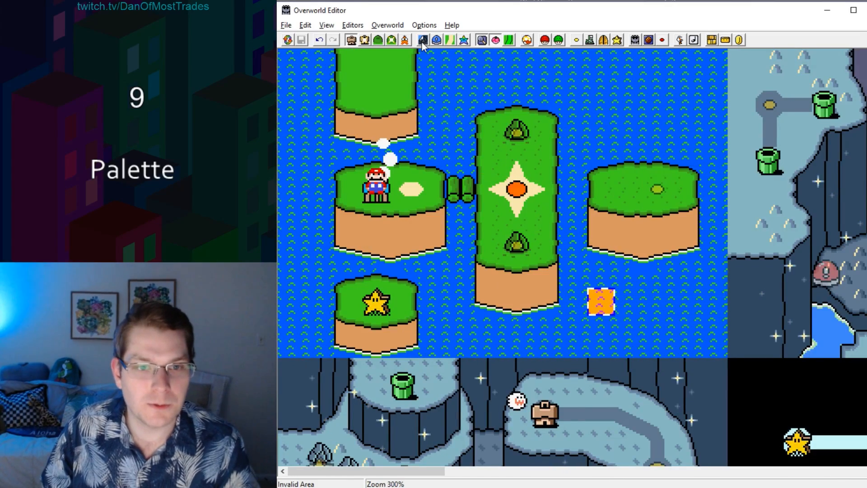
click(422, 40)
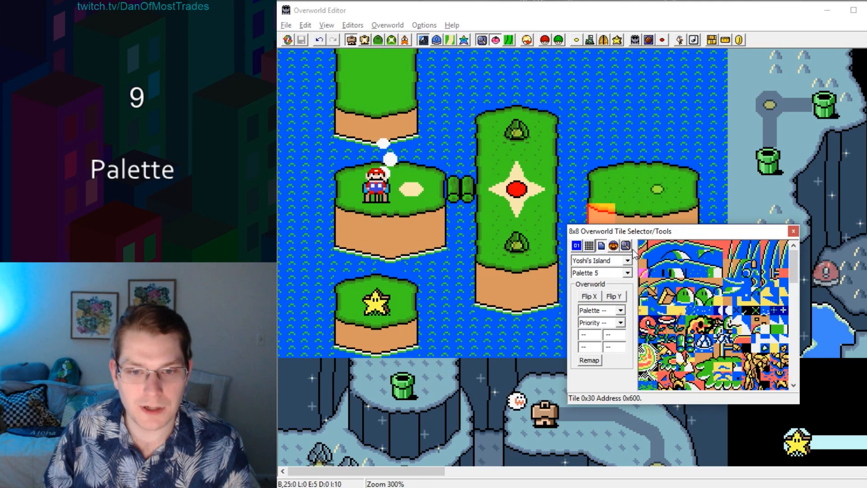
drag(630, 231, 691, 242)
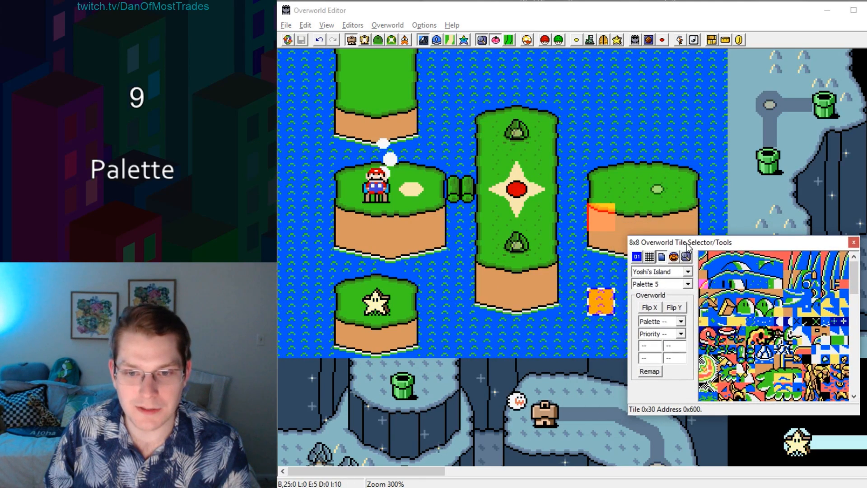
click(687, 284)
Step: Switch to Layer 2 8x8 editing, pick a Bowser's Valley tile and look through the submaps offered in the tile selector
click(397, 408)
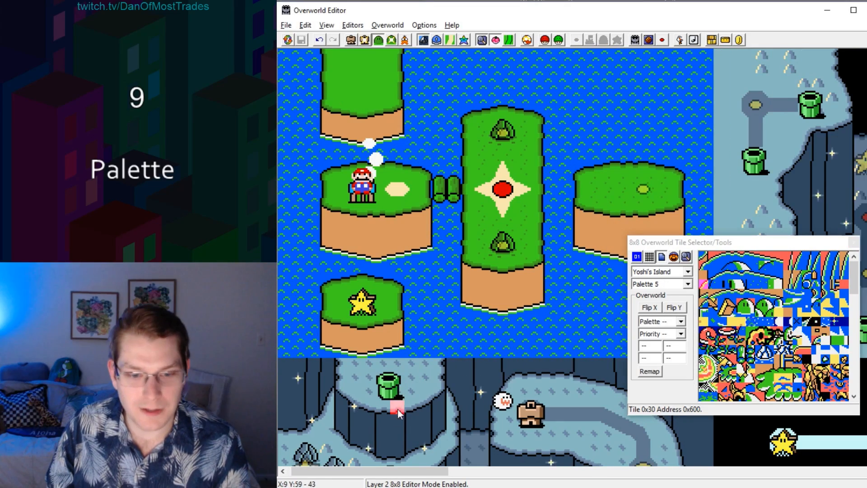
drag(402, 471, 394, 470)
click(793, 183)
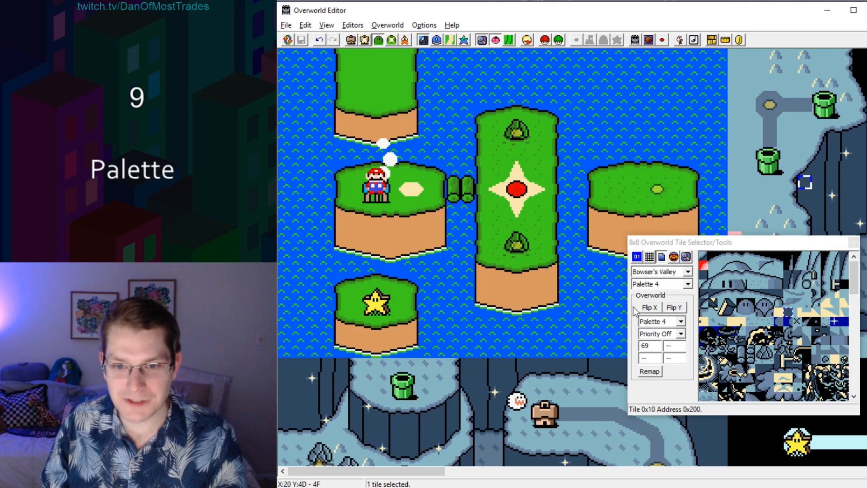
click(689, 274)
click(688, 272)
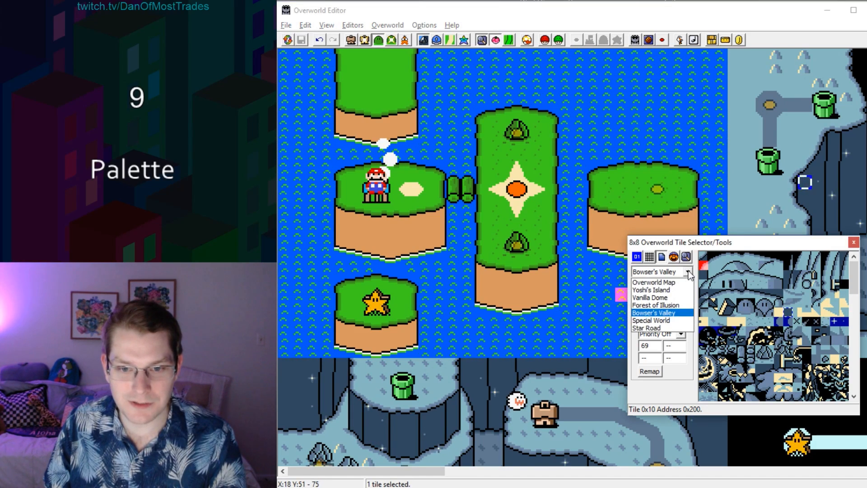
click(690, 274)
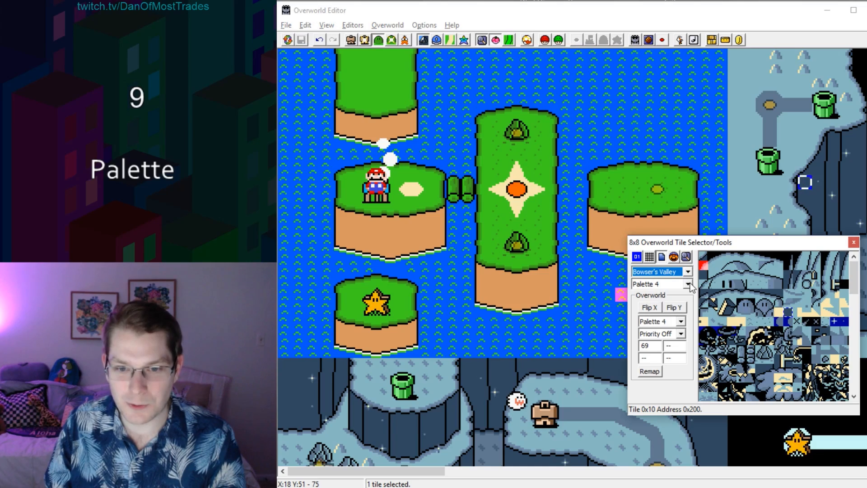
Step: Open the Overworld Palette Editor and arrange it above the 8x8 tile selector
click(464, 40)
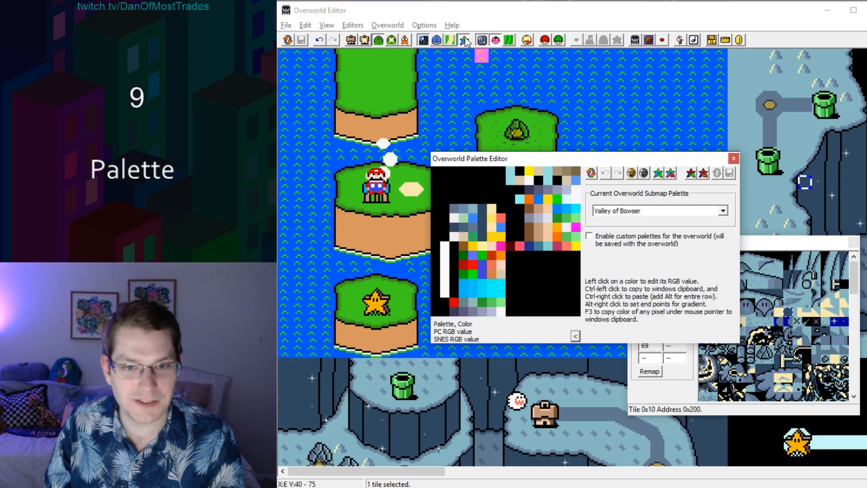
drag(468, 163, 498, 66)
drag(751, 243, 689, 272)
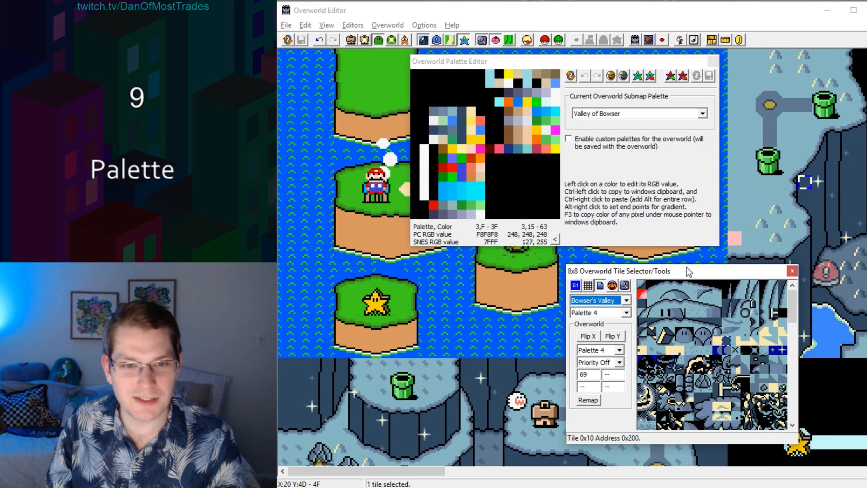
Step: Compare the palettes of Yoshi's Island, Vanilla Dome, Valley of Bowser, Special World and the main area by selecting tiles on each map
click(443, 270)
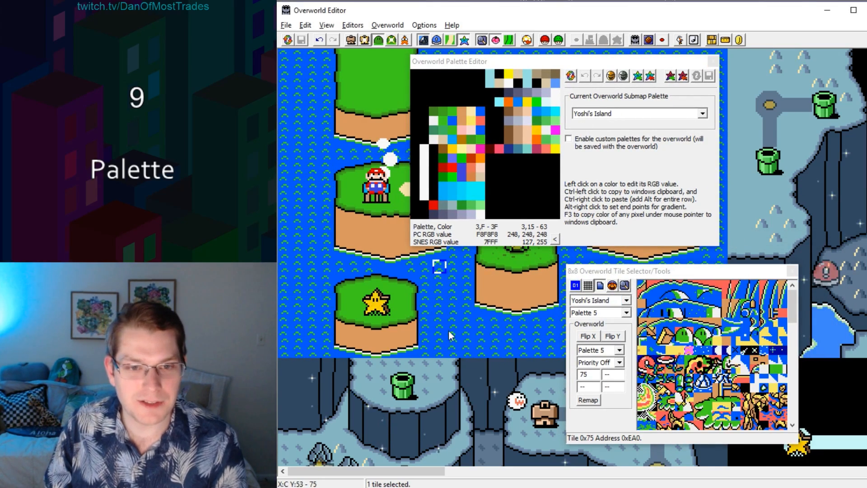
click(468, 393)
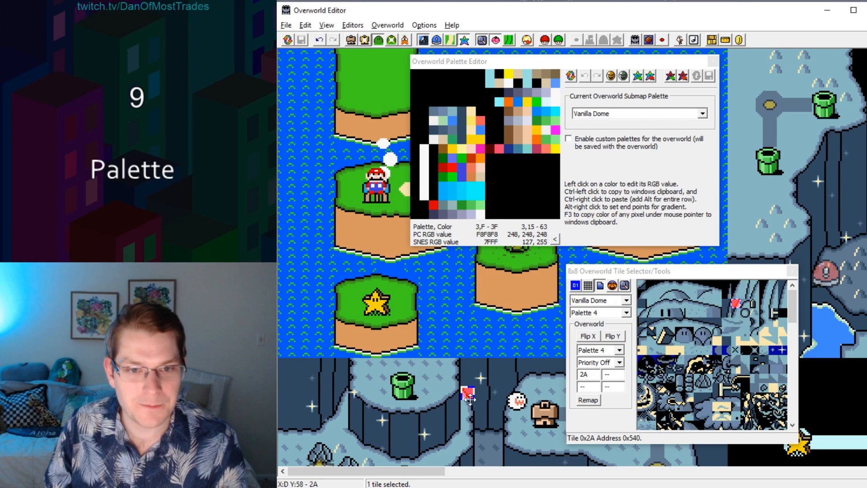
click(776, 198)
click(465, 280)
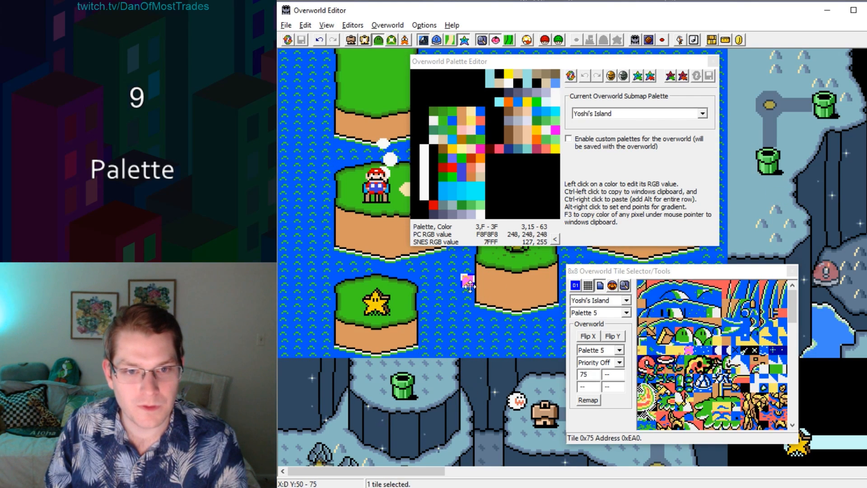
click(467, 387)
scroll(473, 342, down, 2)
scroll(474, 340, down, 2)
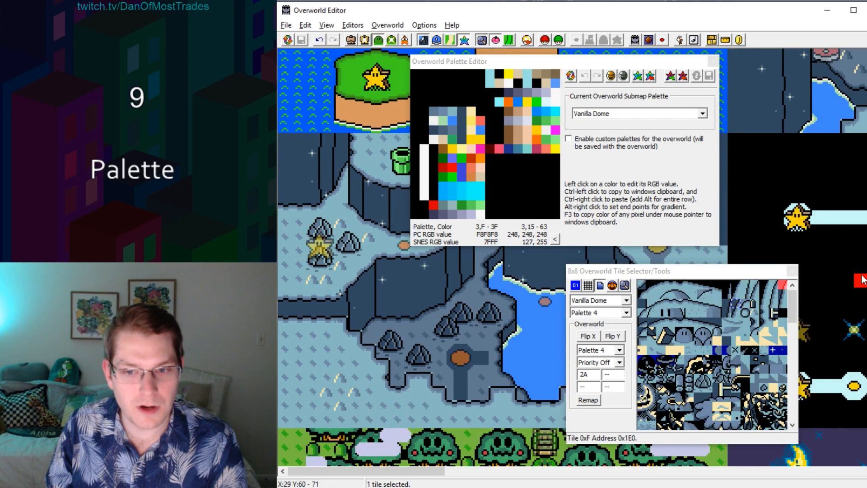
click(776, 224)
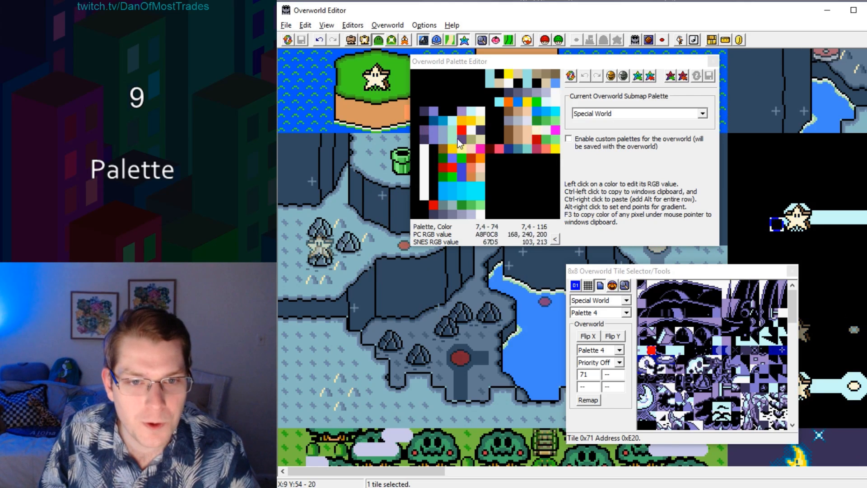
scroll(805, 247, up, 10)
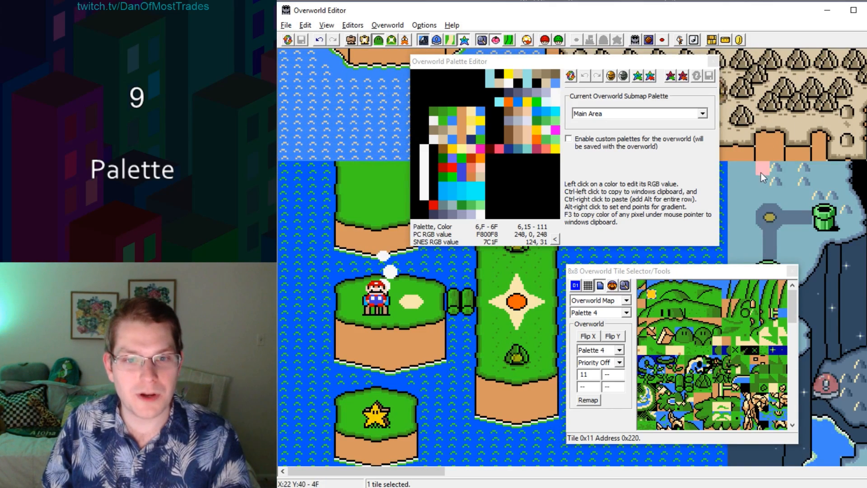
Step: Try recolouring color 7 of palette 5 in the Yoshi's Island submap palette to dark blue, RGB 0, 0, 128
scroll(754, 174, down, 2)
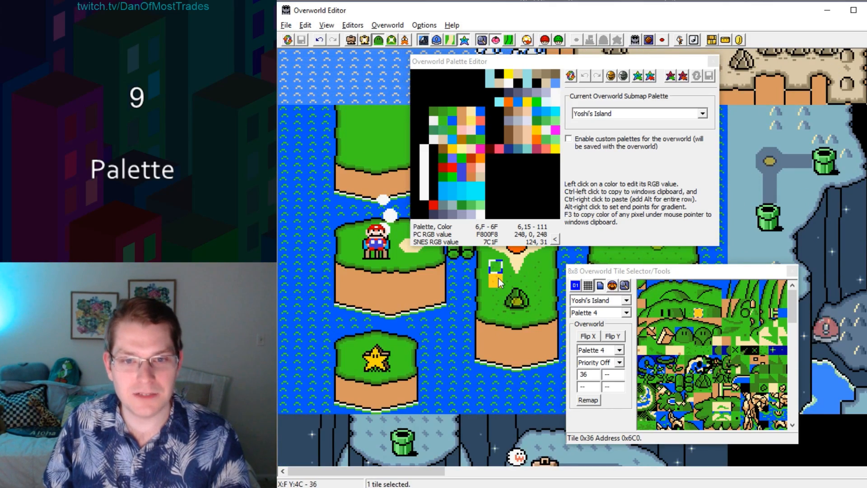
right_click(471, 309)
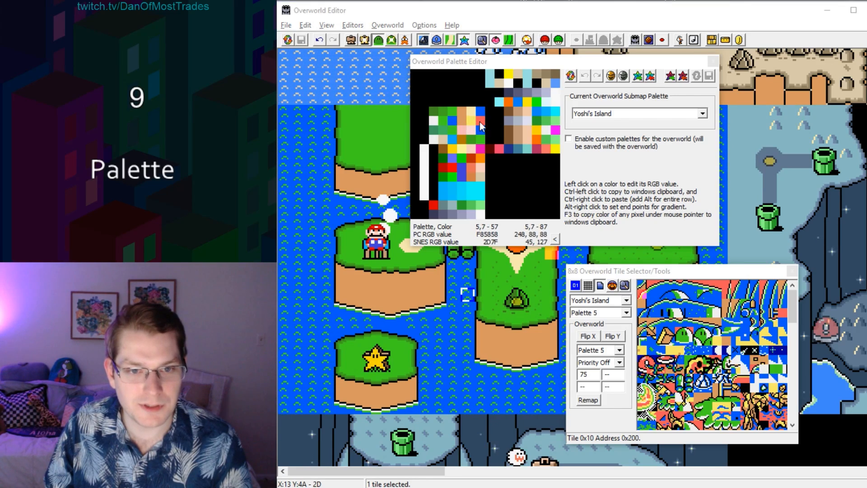
click(480, 132)
click(506, 142)
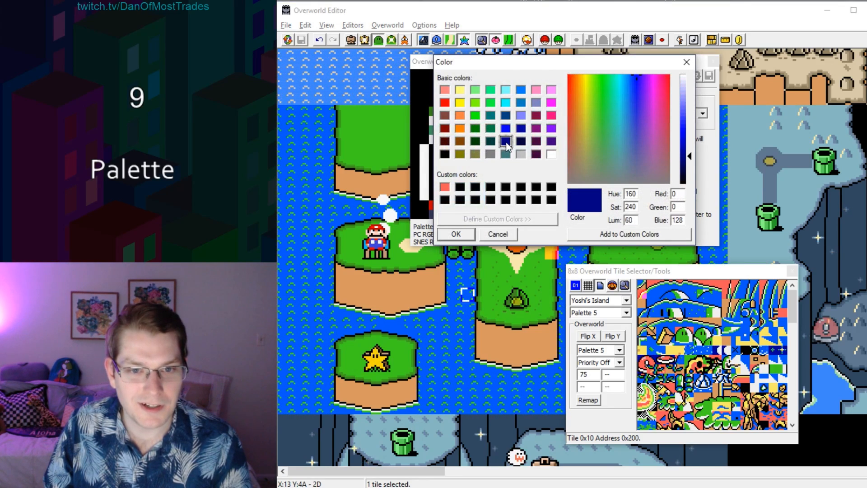
click(457, 234)
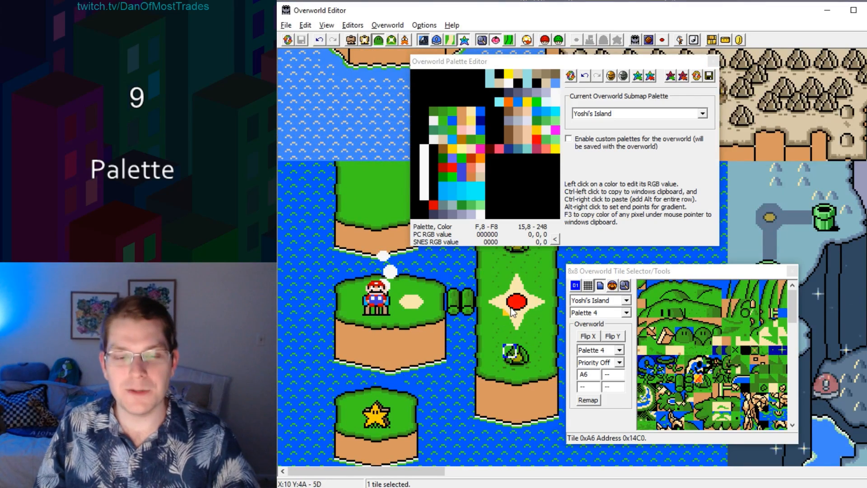
Step: Check the recoloured map tiles, undo the palette 5 colour change and enable custom palettes for the overworld
scroll(511, 313, down, 2)
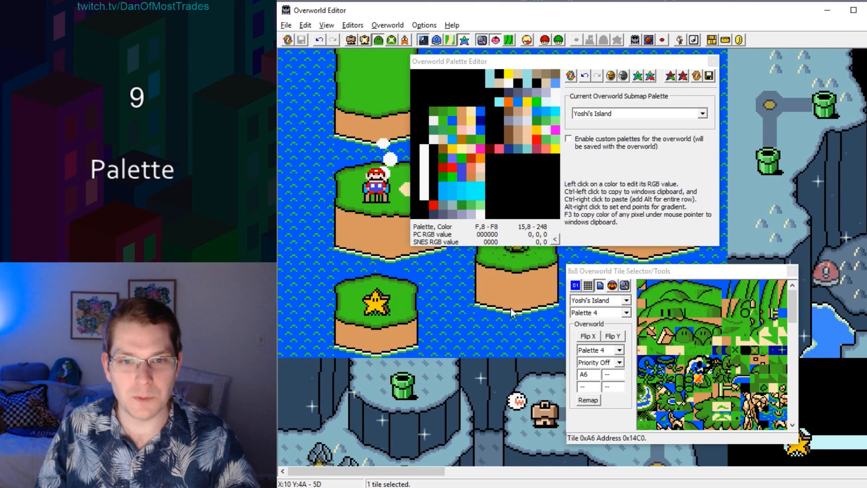
scroll(511, 308, up, 1)
right_click(445, 294)
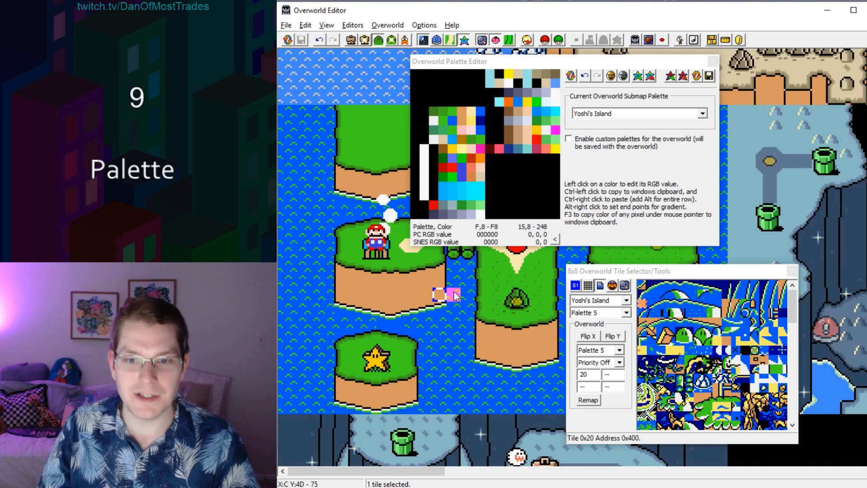
right_click(748, 221)
scroll(749, 220, up, 1)
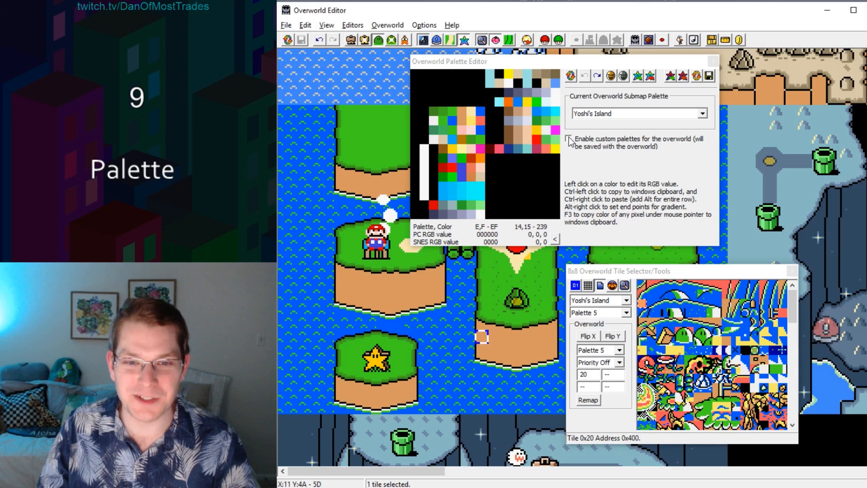
click(568, 139)
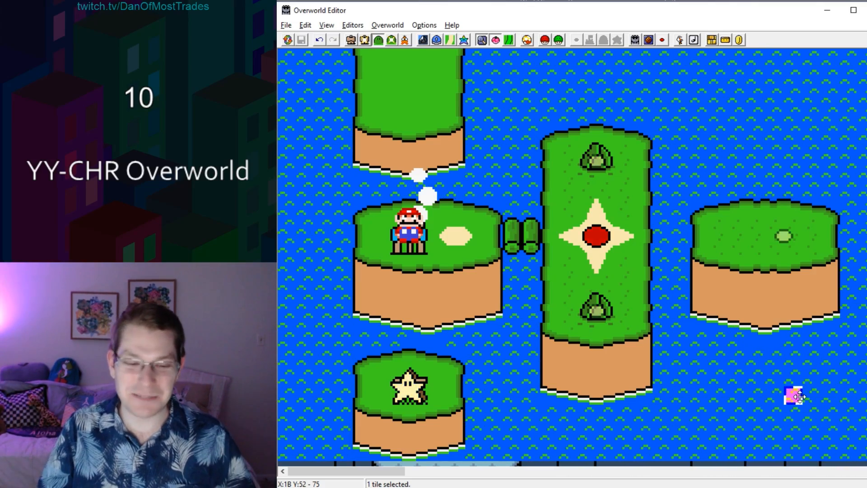
drag(800, 397, 760, 354)
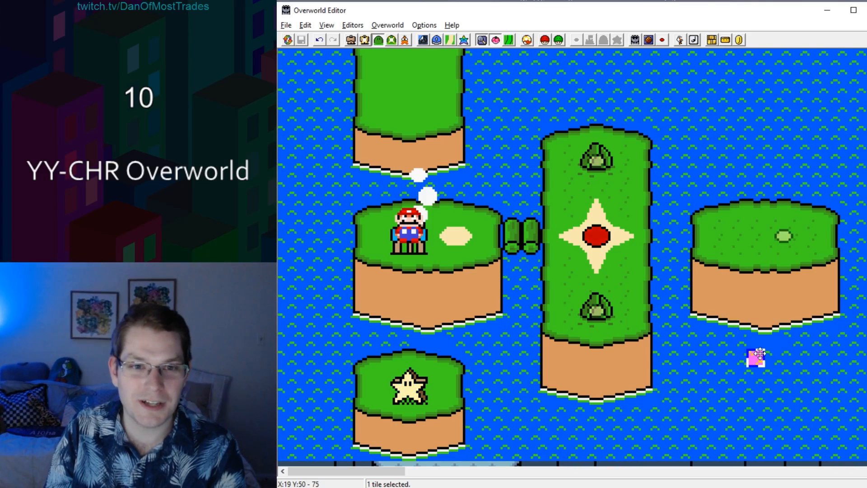
drag(760, 354, 458, 11)
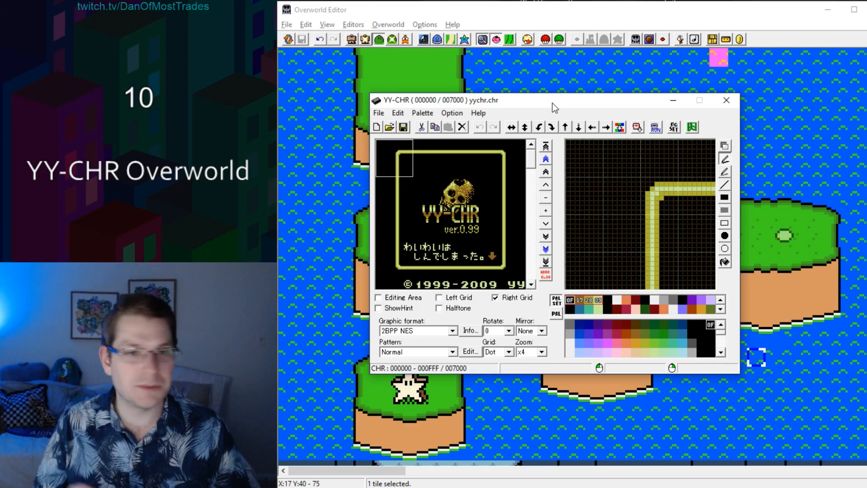
Step: Switch to the main Lunar Magic window and extract both the GFX and the ExGFX files from the ROM
click(550, 76)
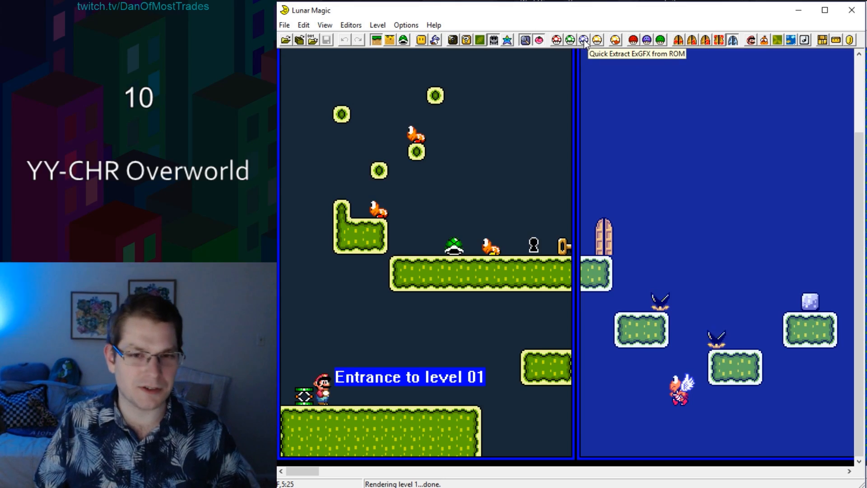
click(556, 44)
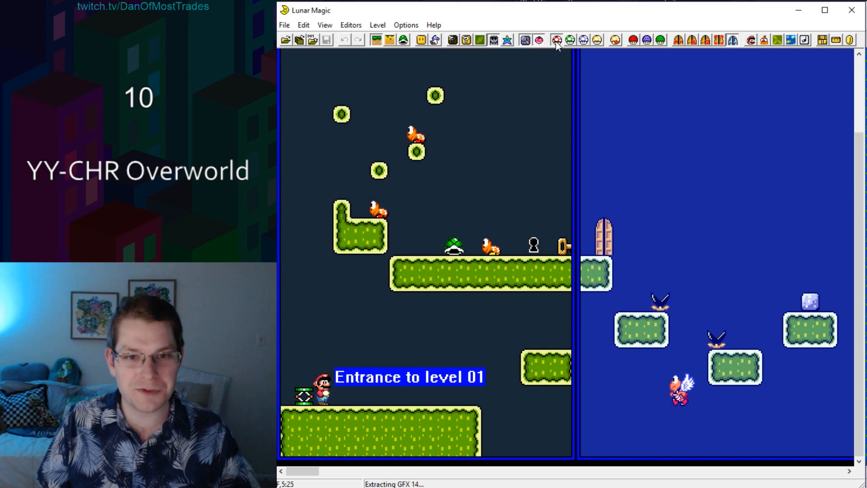
click(585, 39)
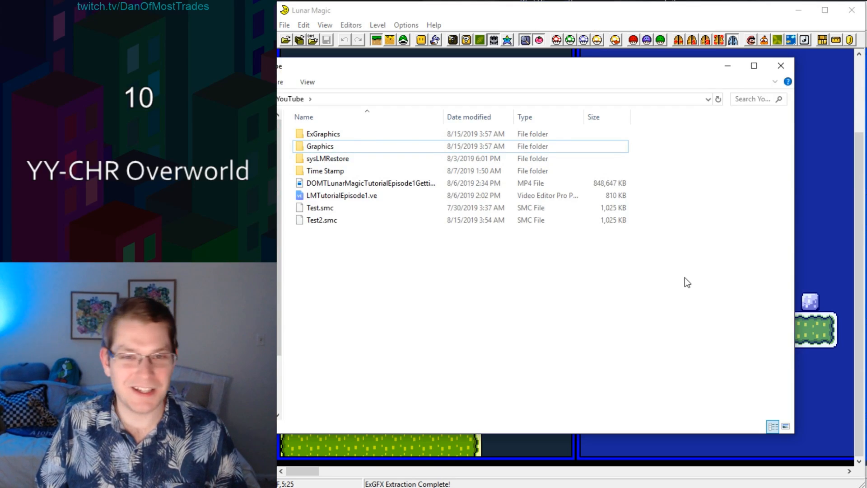
Step: In File Explorer, examine the extracted Graphics and ExGraphics folders stored alongside Test2.smc in the YouTube folder
click(333, 221)
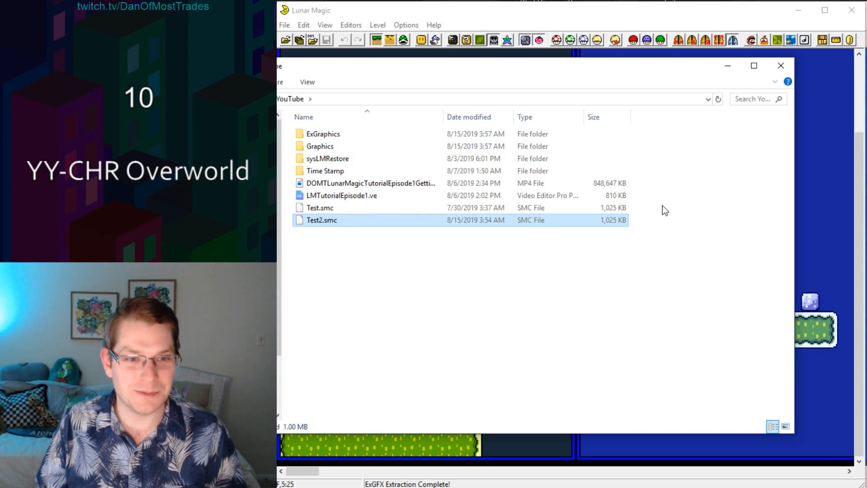
click(684, 157)
drag(667, 147, 373, 138)
click(672, 157)
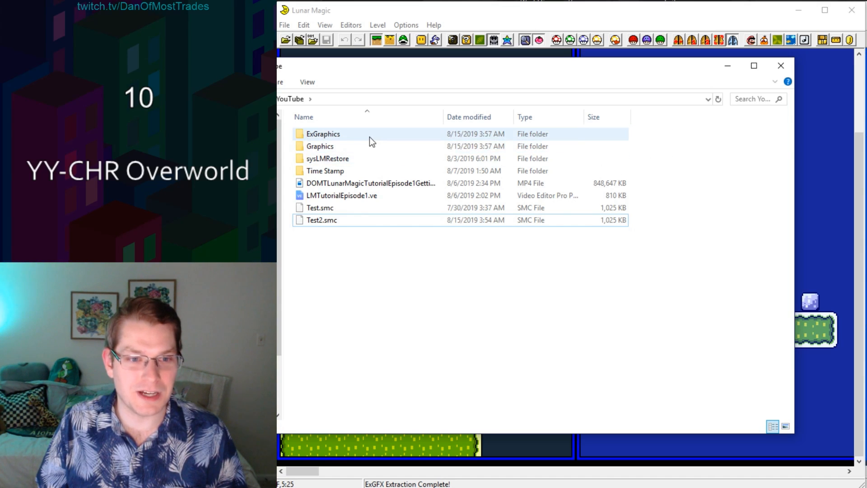
double_click(324, 146)
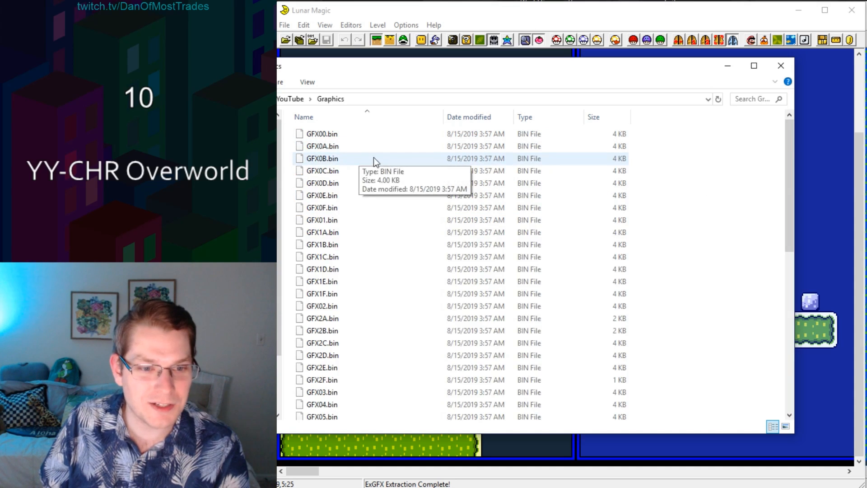
scroll(367, 197, down, 5)
scroll(368, 196, down, 4)
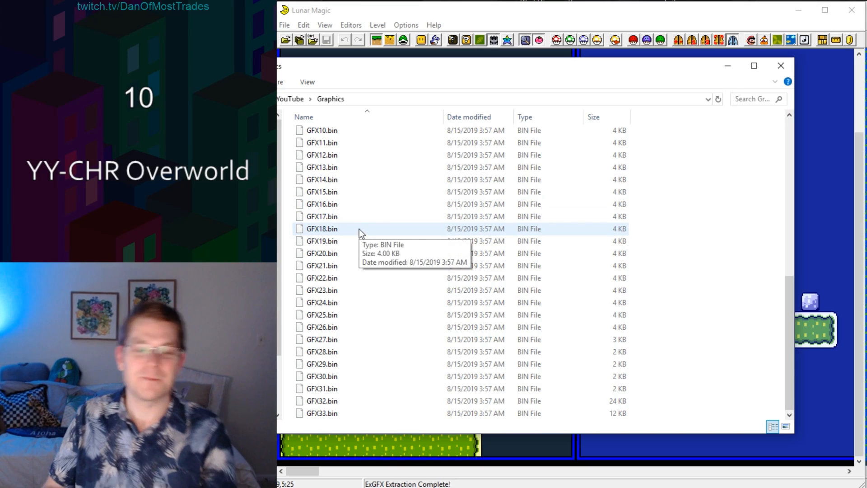
scroll(432, 205, up, 7)
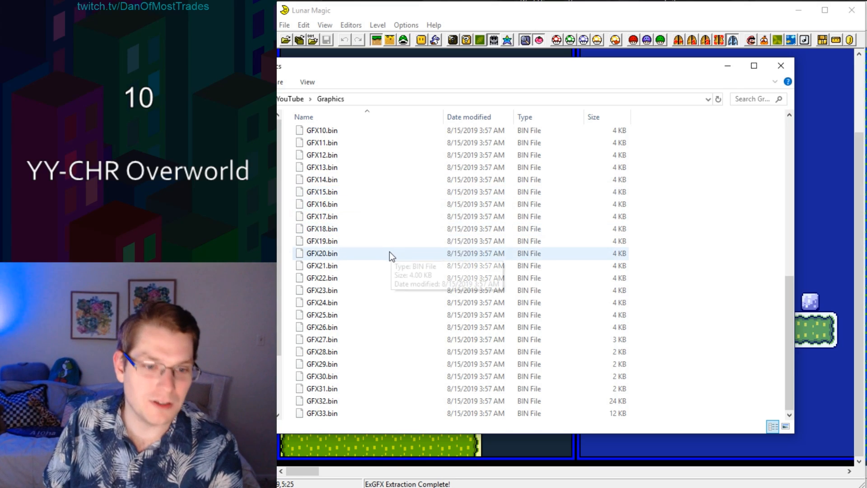
key(alt+Up)
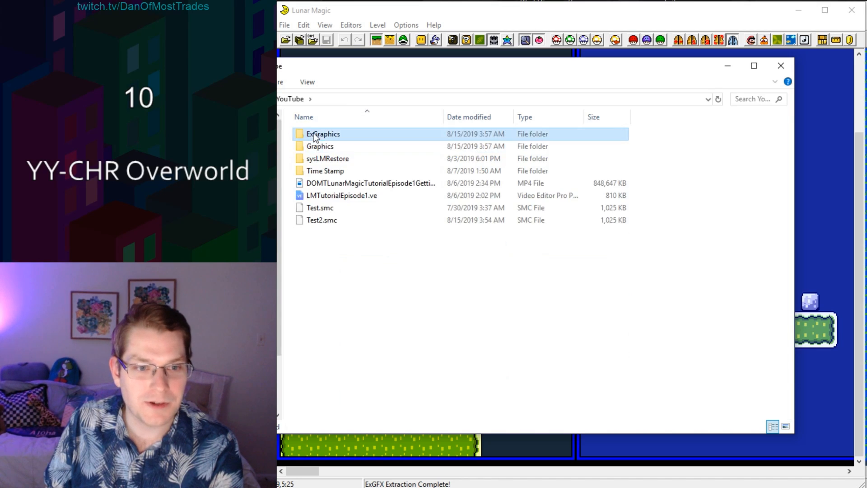
double_click(313, 133)
key(alt+Up)
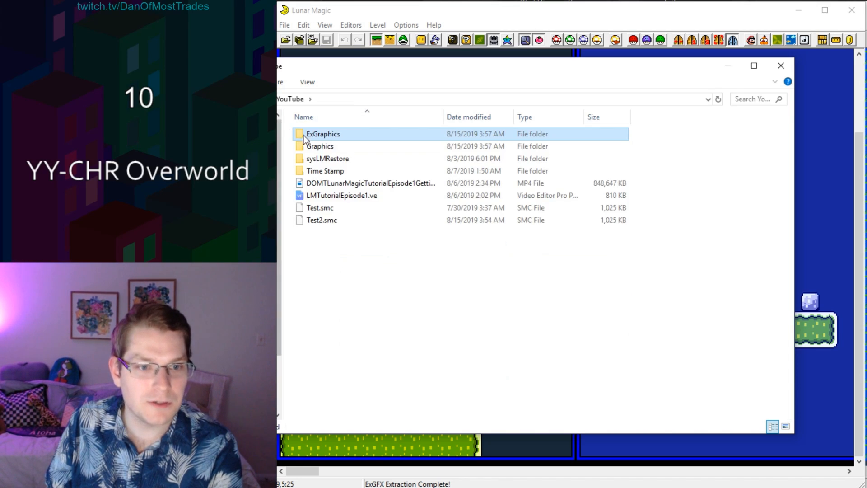
double_click(322, 145)
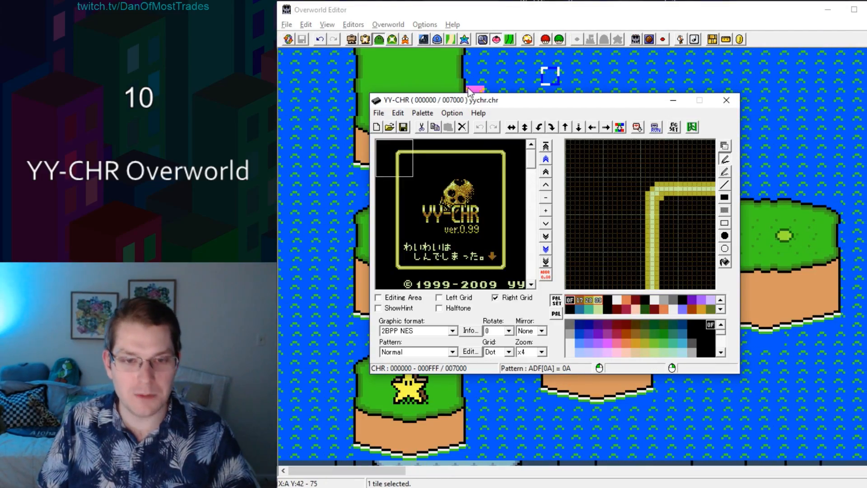
Step: Switch to YY-CHR, open GFX2E.bin from the Graphics folder and set its graphic format to 4BPP SNES/PCE CG
drag(495, 102, 500, 113)
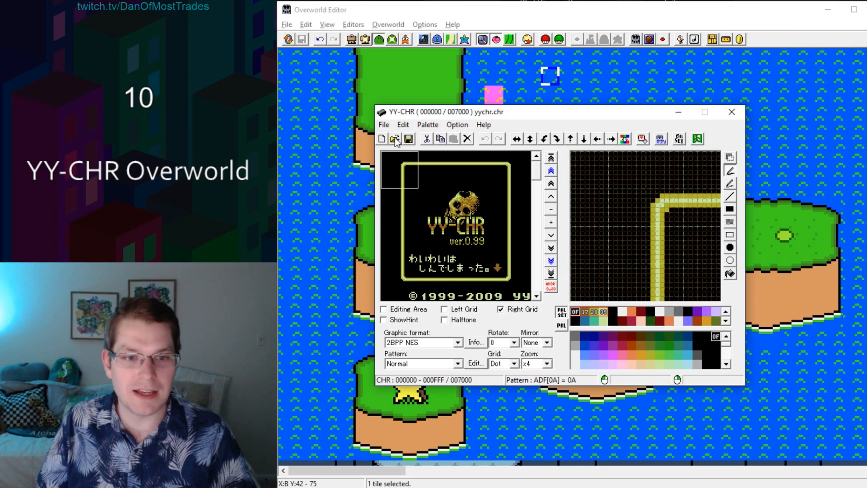
click(394, 139)
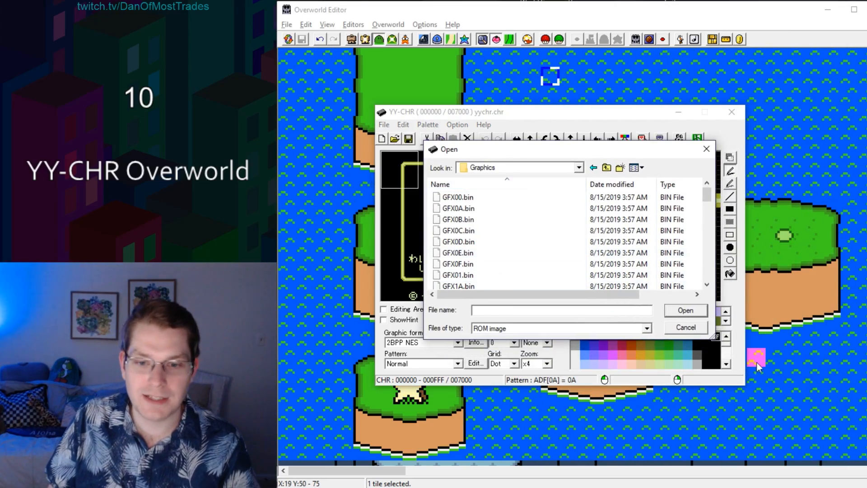
drag(715, 336, 722, 419)
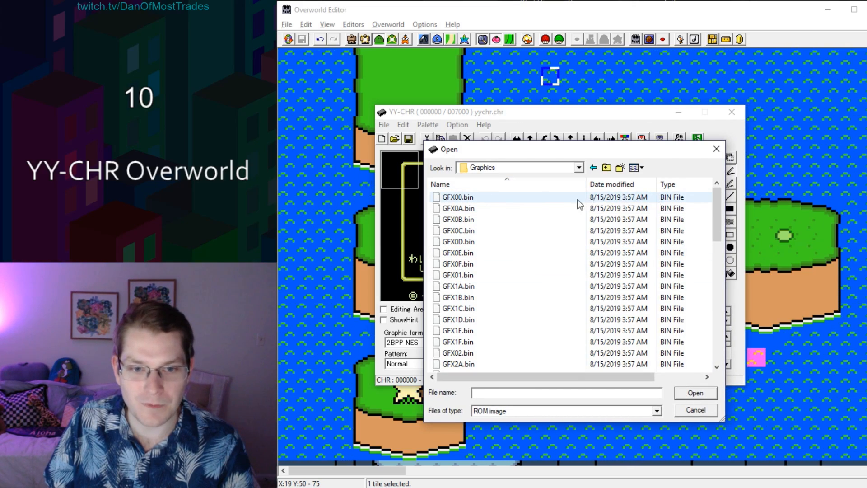
click(486, 231)
scroll(476, 246, down, 3)
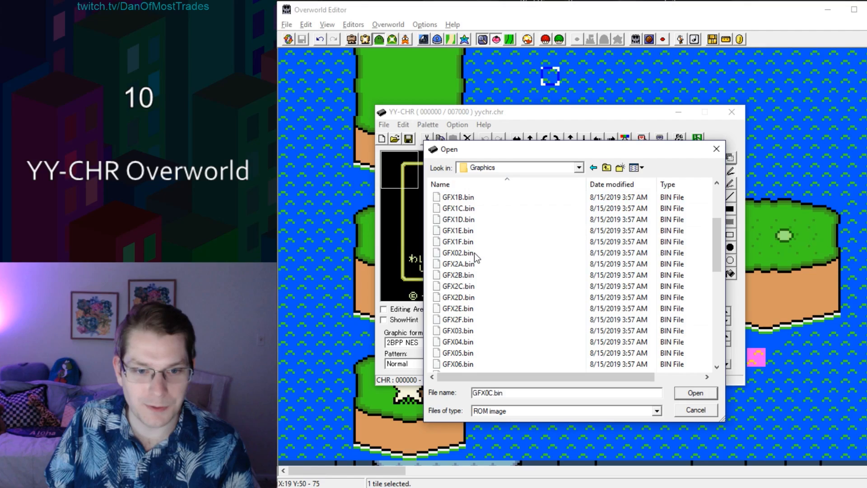
scroll(495, 256, up, 2)
scroll(498, 264, down, 2)
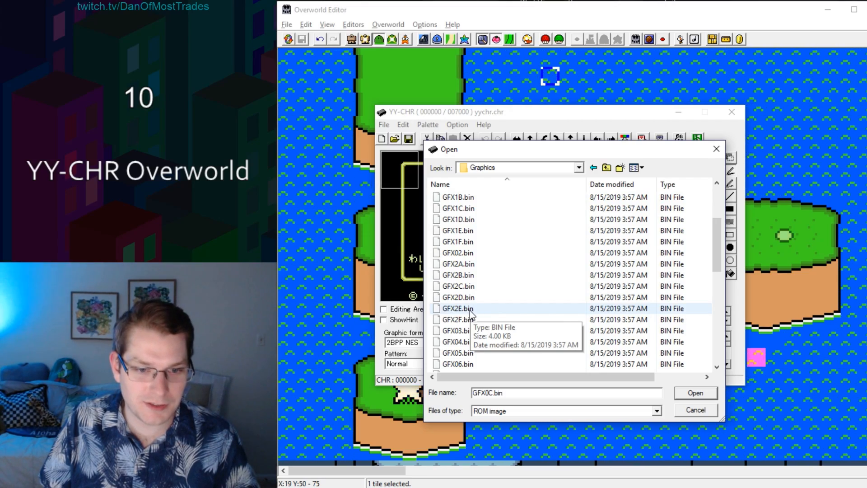
double_click(470, 309)
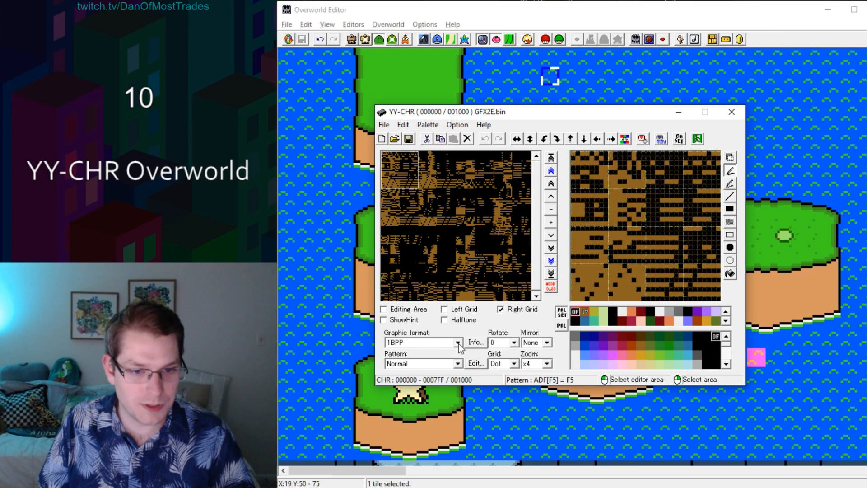
click(458, 343)
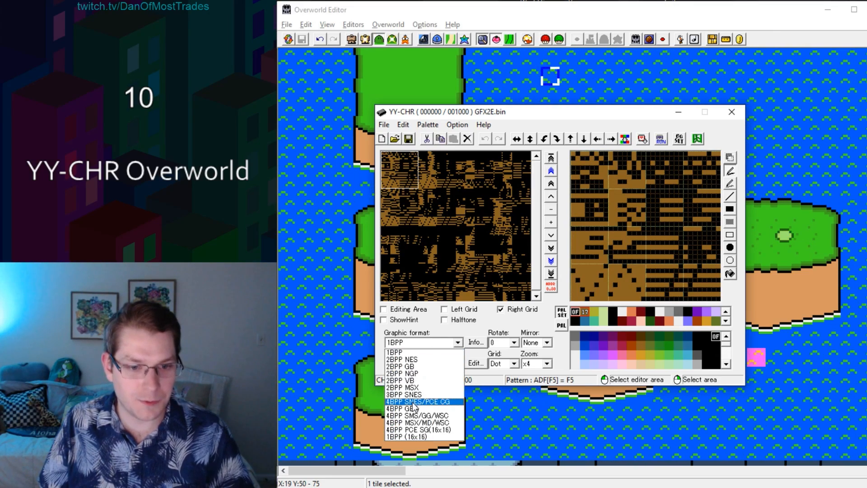
click(433, 402)
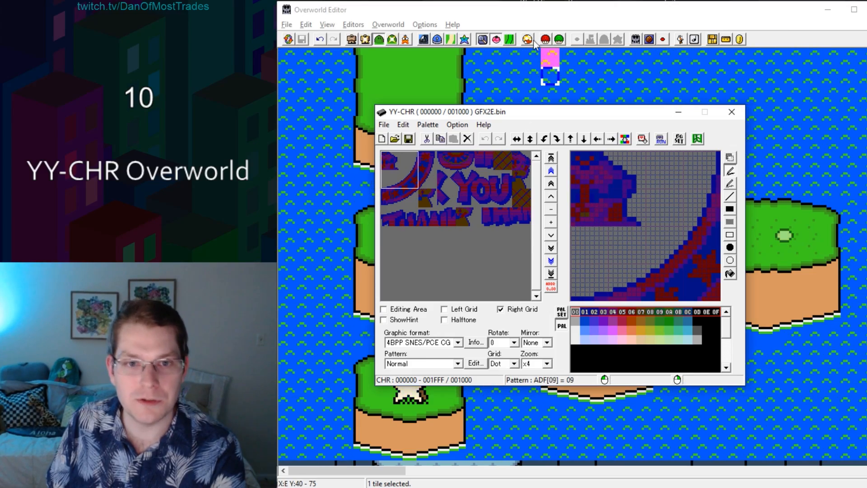
Step: Return to the Overworld Editor and check which GFX files the Overworld Map submap loads for its foreground and sprites
click(529, 14)
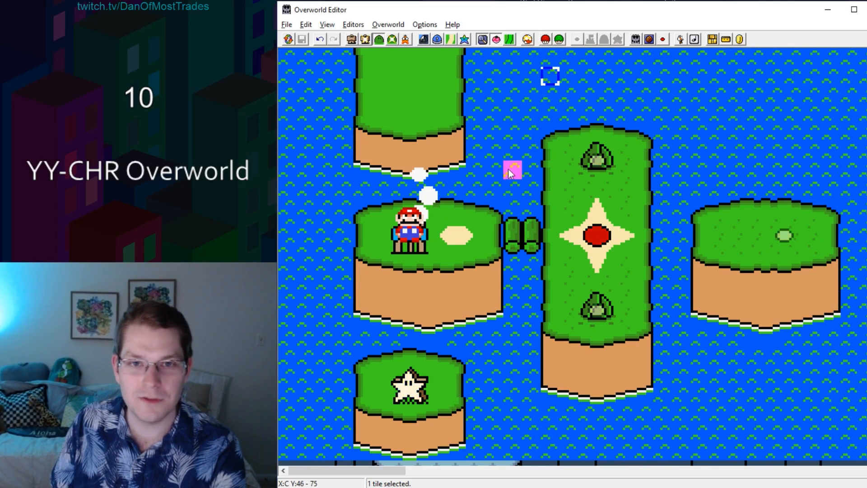
click(546, 40)
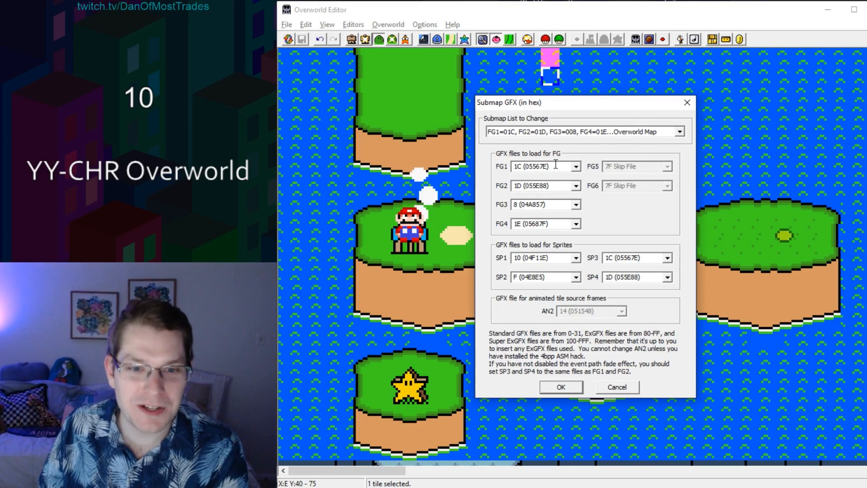
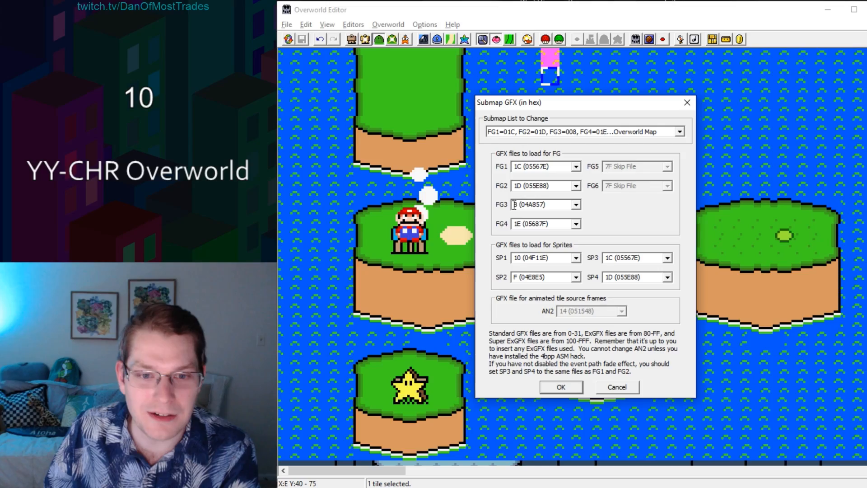
key(Return)
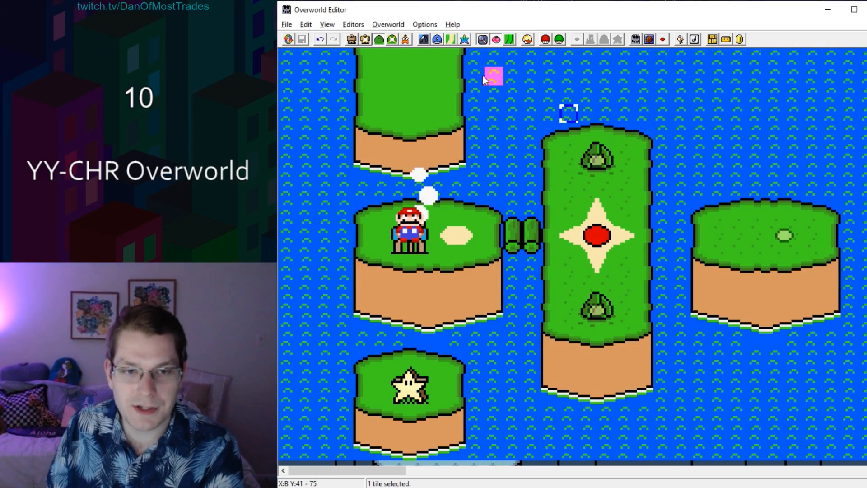
Step: Export the Yoshi's Island submap palette from the Overworld Palette Editor as a YY-CHR palette file named OverworldPalette
click(464, 40)
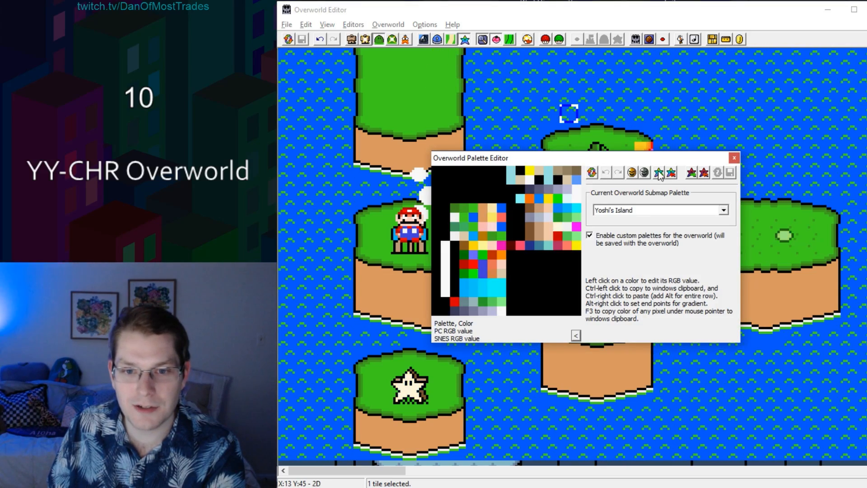
click(670, 173)
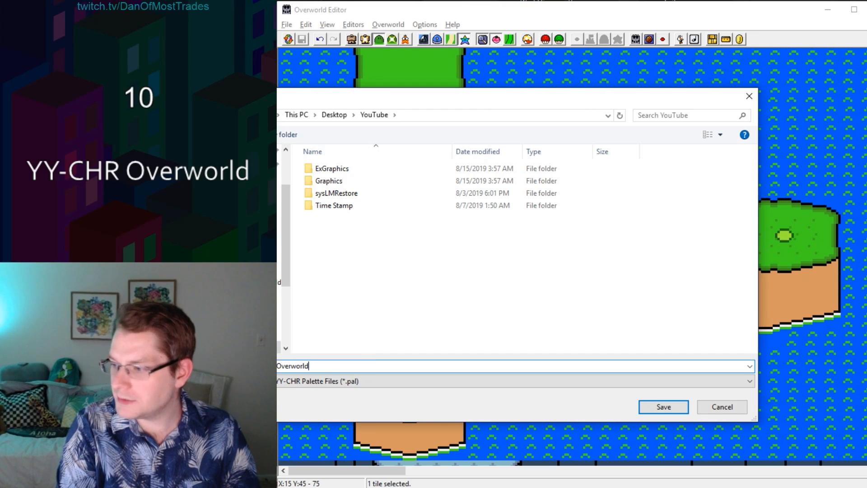
text(OverworldPalette)
key(Return)
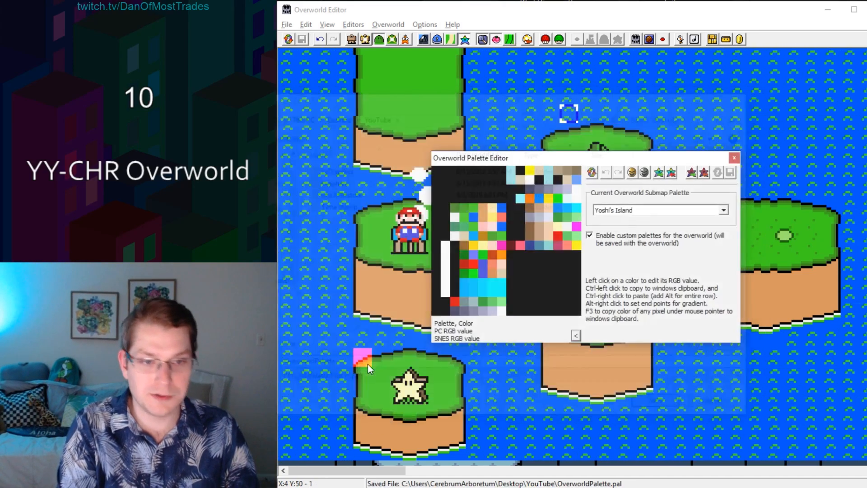
Step: Switch to YY-CHR, open GFX1C.bin and set its graphic format to 4BPP SNES/PCE CG
key(alt+Tab)
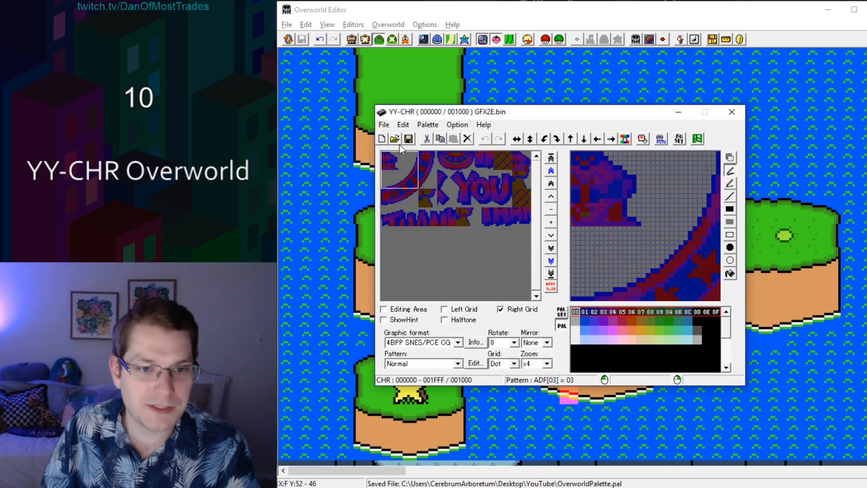
click(394, 138)
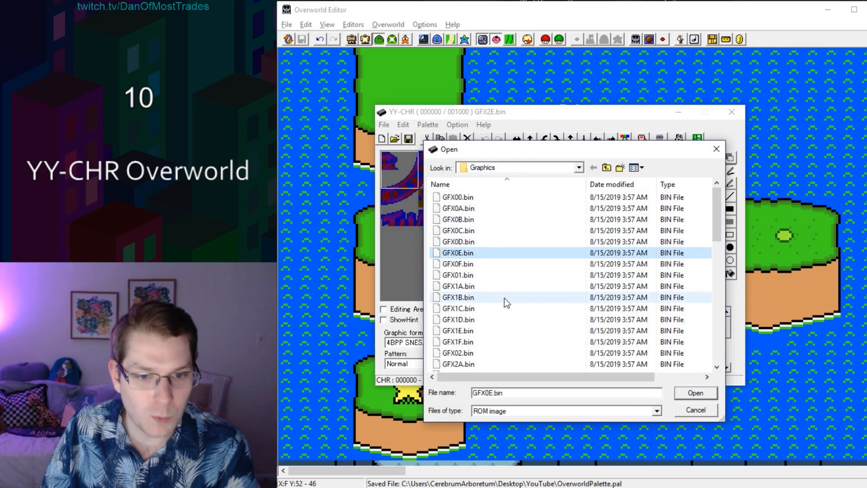
double_click(478, 309)
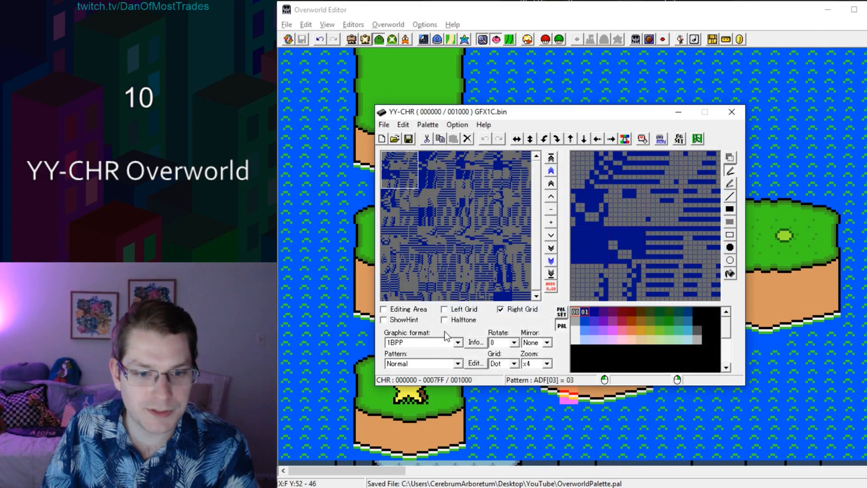
click(422, 341)
click(404, 403)
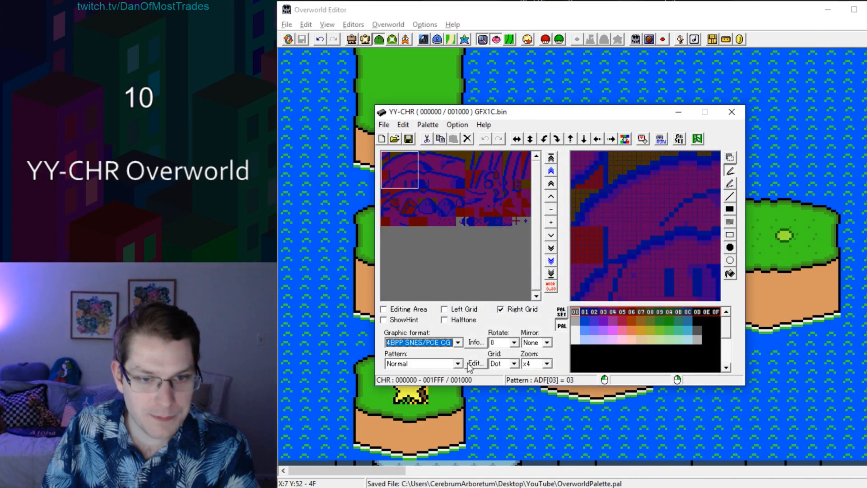
Step: Load OverworldPalette.pal from the YouTube folder as the palette for the graphics
click(428, 125)
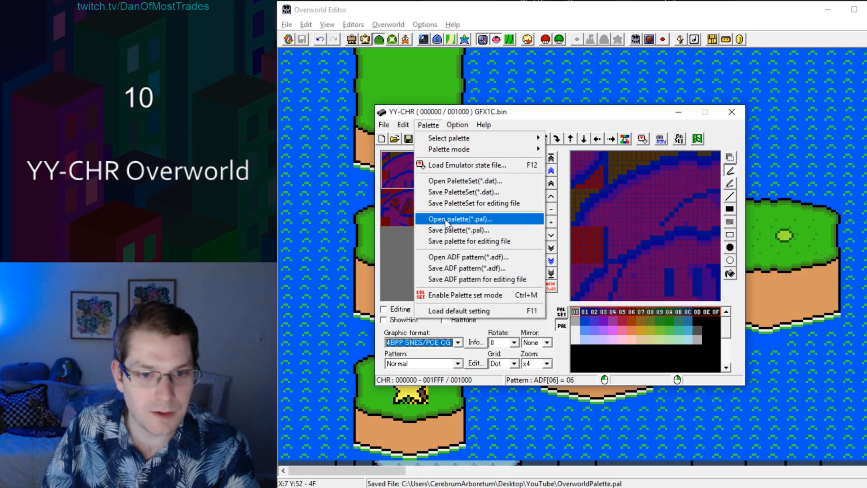
click(446, 219)
key(BackSpace)
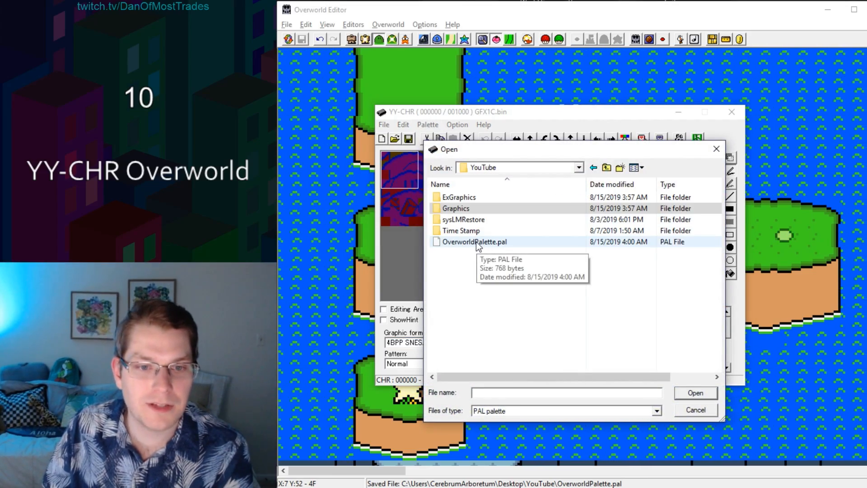
double_click(476, 241)
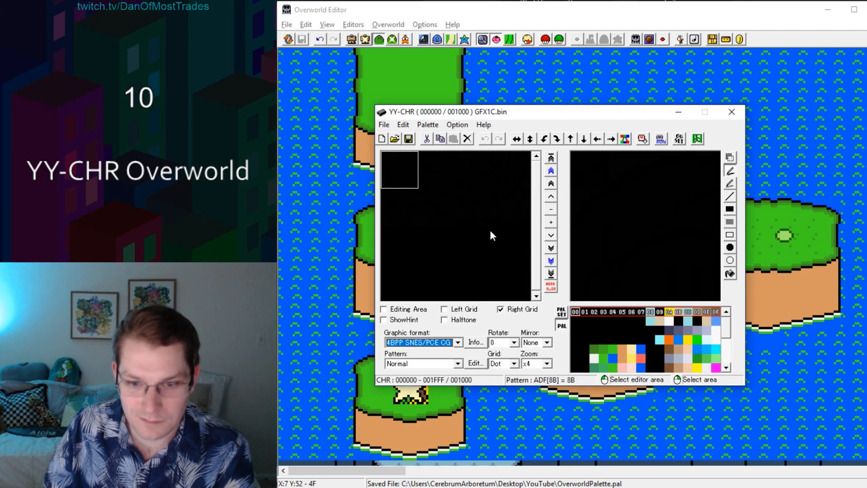
Step: Try the successive palette rows on the tiles and select the row starting at colour 40
mouse_move(726, 325)
mouse_down()
mouse_move(726, 348)
mouse_move(724, 315)
mouse_up()
click(574, 322)
click(576, 331)
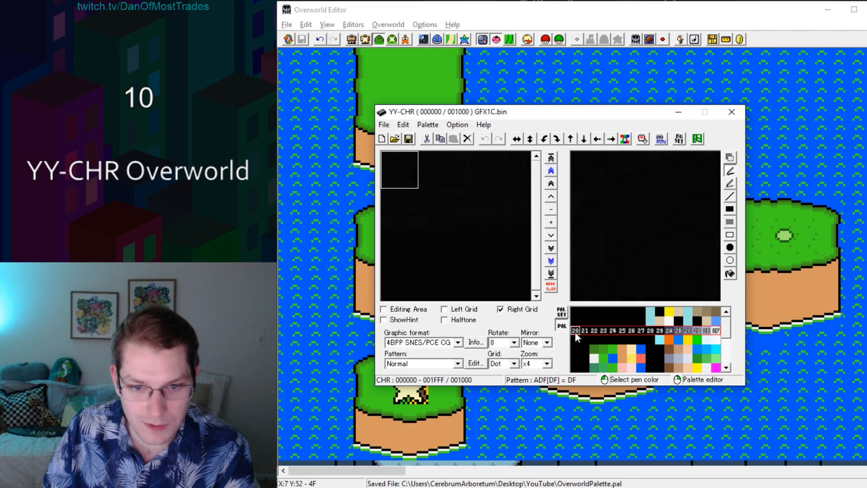
click(575, 341)
click(575, 350)
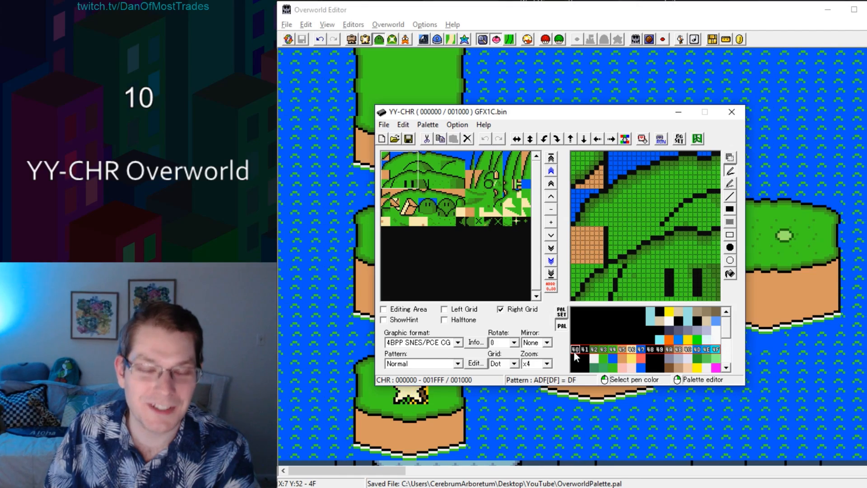
scroll(574, 350, down, 2)
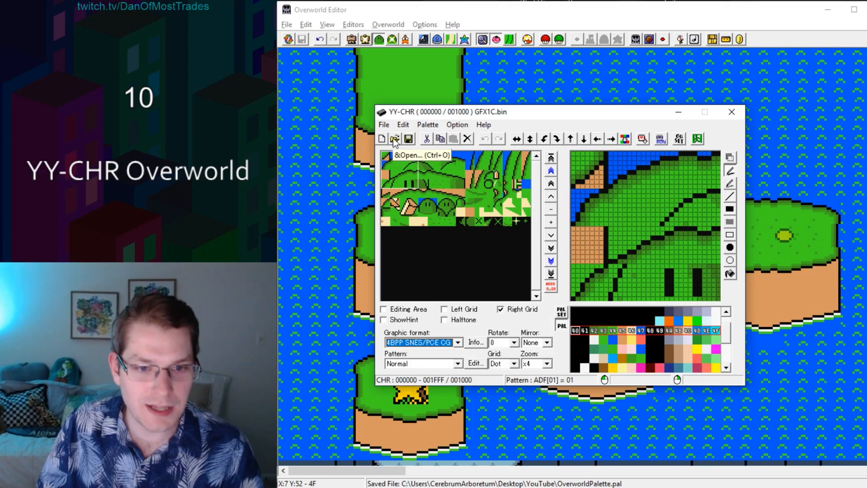
Step: Open GFX1D.bin from the Graphics folder and set its graphic format to 4BPP SNES/PCE CG
click(395, 139)
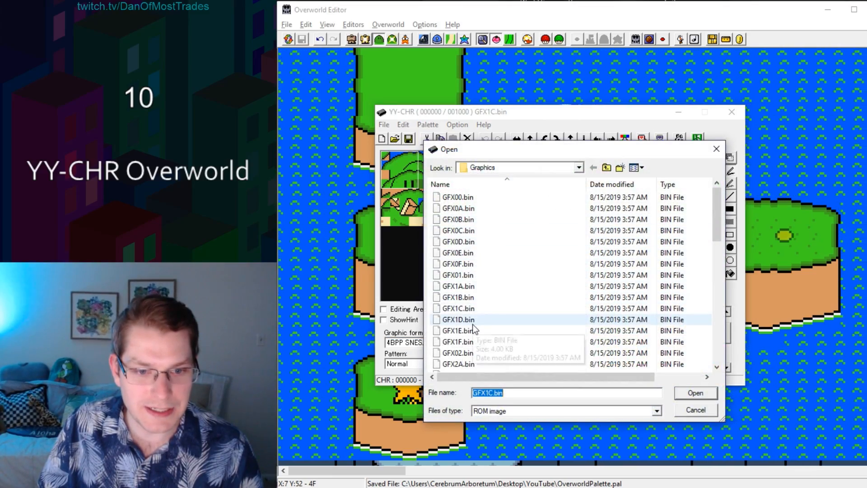
double_click(451, 320)
click(452, 342)
click(429, 402)
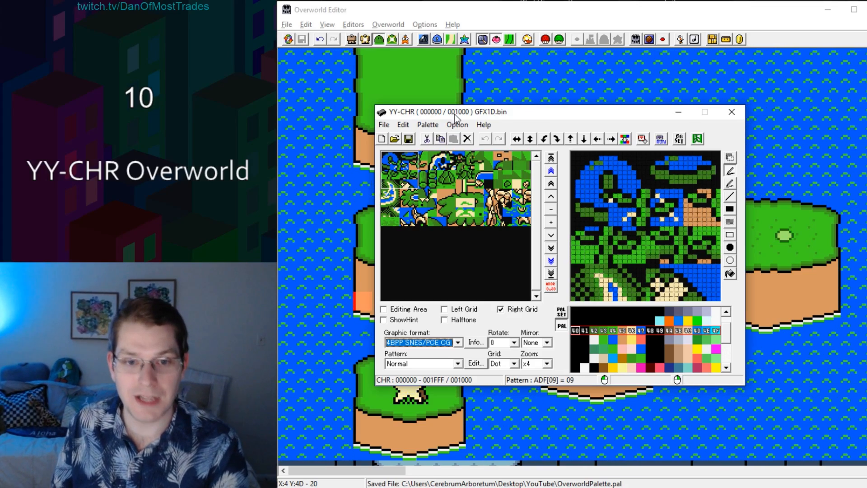
click(457, 345)
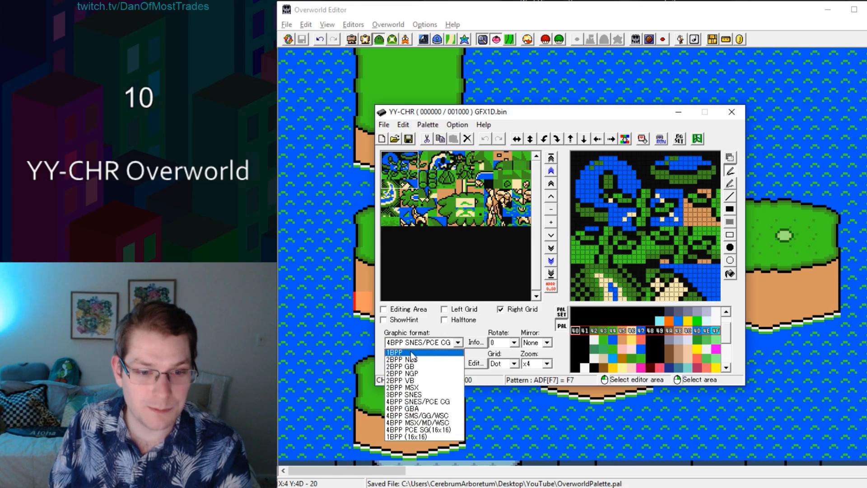
click(425, 402)
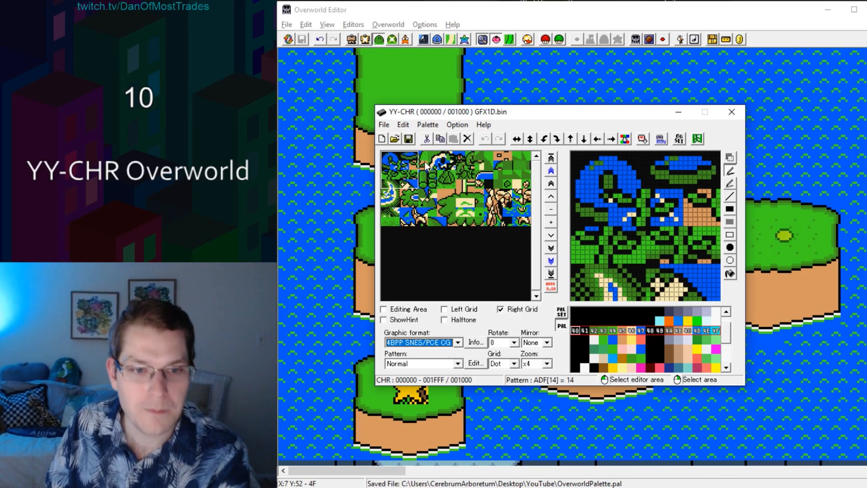
Step: Examine the hill, tree and cliff tiles in GFX1D.bin and compare them with the overworld map
mouse_move(478, 117)
mouse_down()
mouse_move(617, 141)
mouse_move(528, 129)
mouse_move(493, 110)
mouse_up()
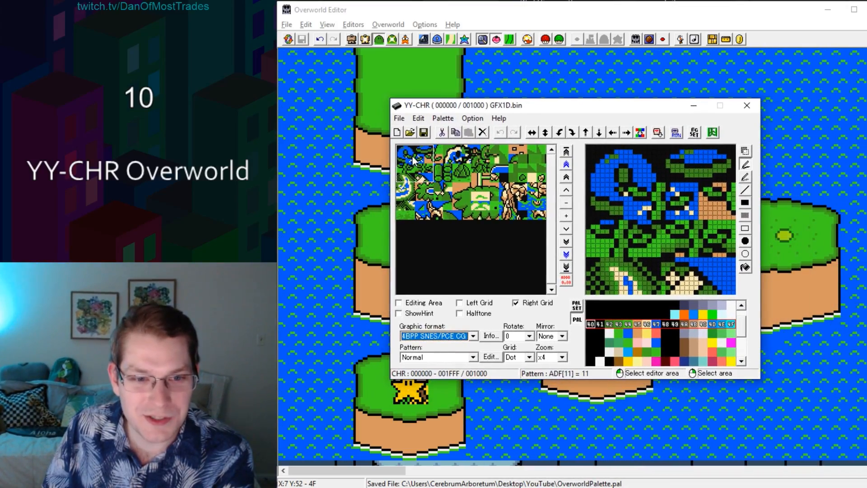
drag(414, 158, 505, 184)
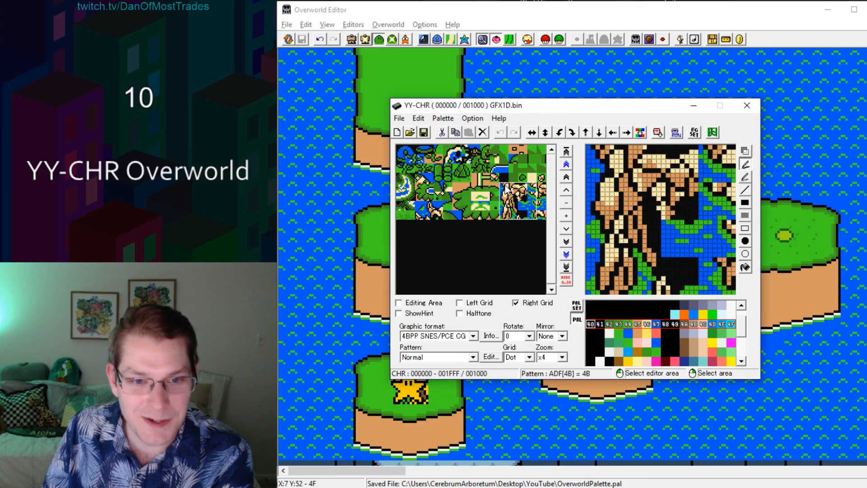
click(460, 176)
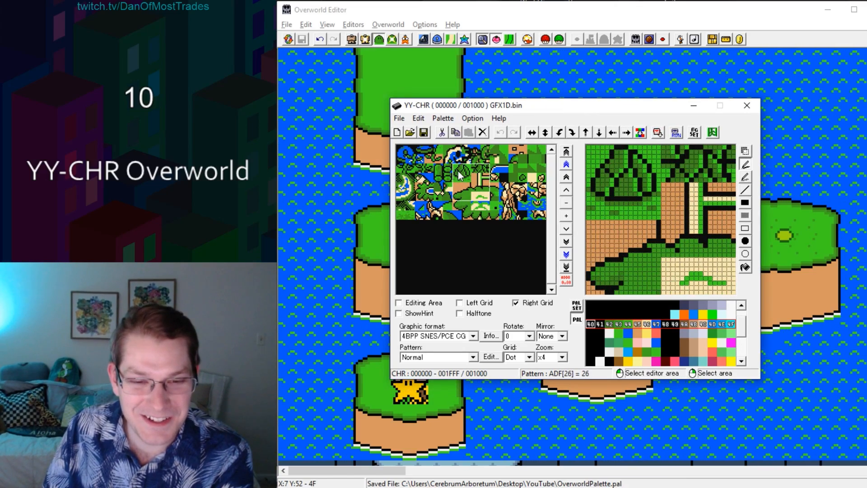
drag(604, 96, 616, 268)
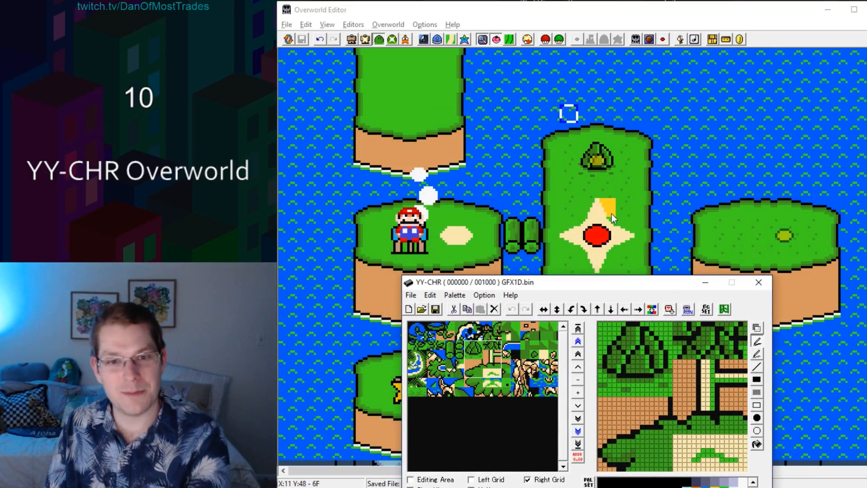
click(606, 186)
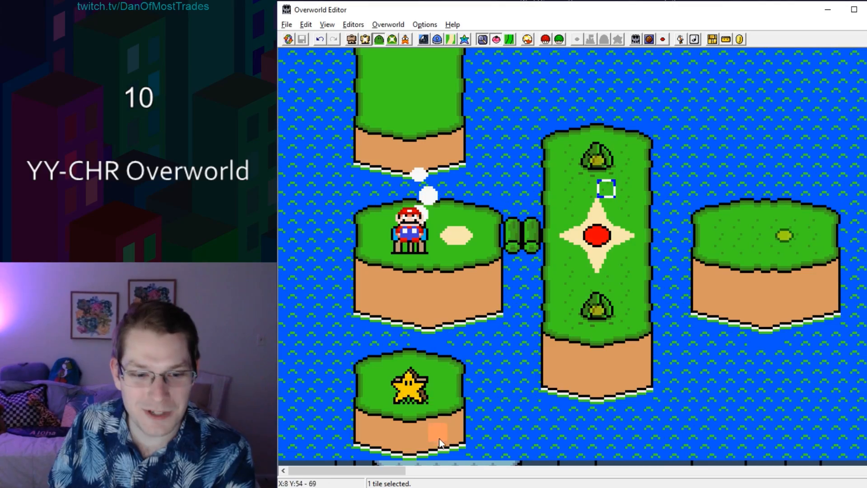
click(418, 487)
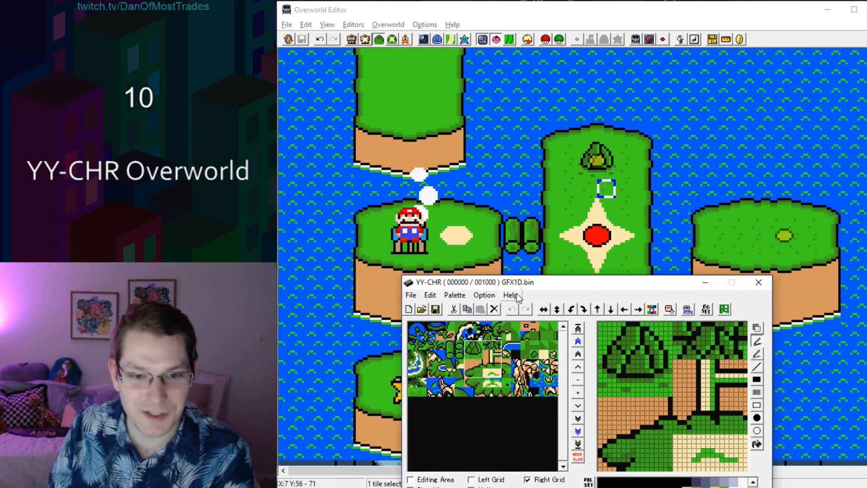
drag(524, 283, 533, 133)
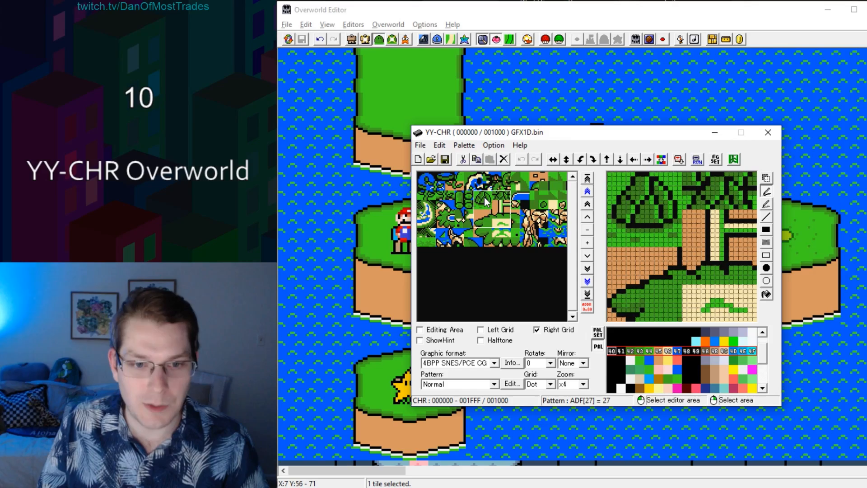
drag(487, 197, 523, 216)
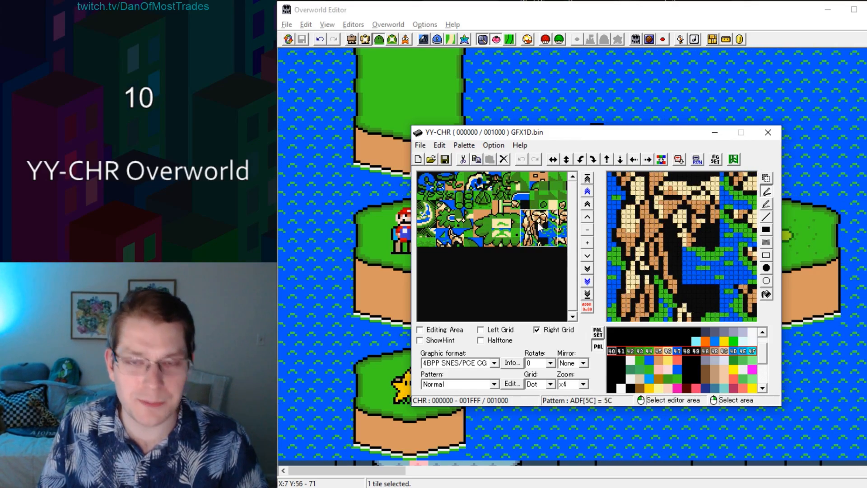
Step: Copy the 16x16 green hill tile over the two stacked brown trunk tiles and show both copies in the editing area
drag(533, 222, 483, 200)
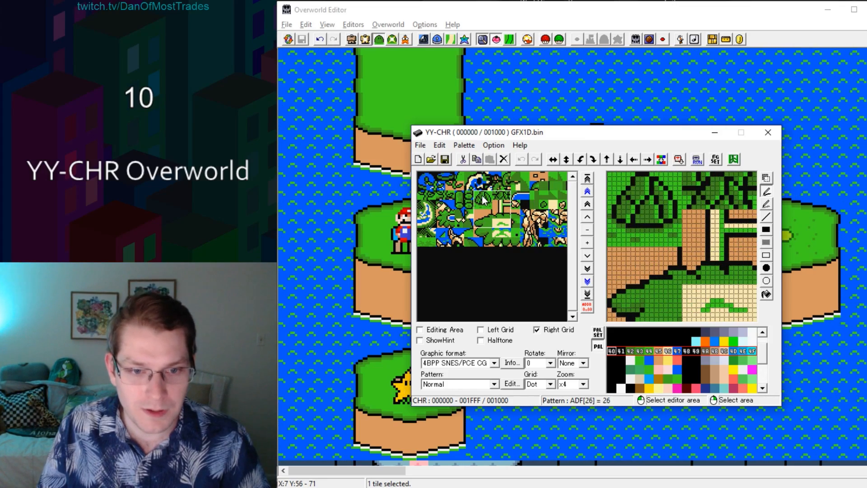
right_drag(478, 196, 478, 194)
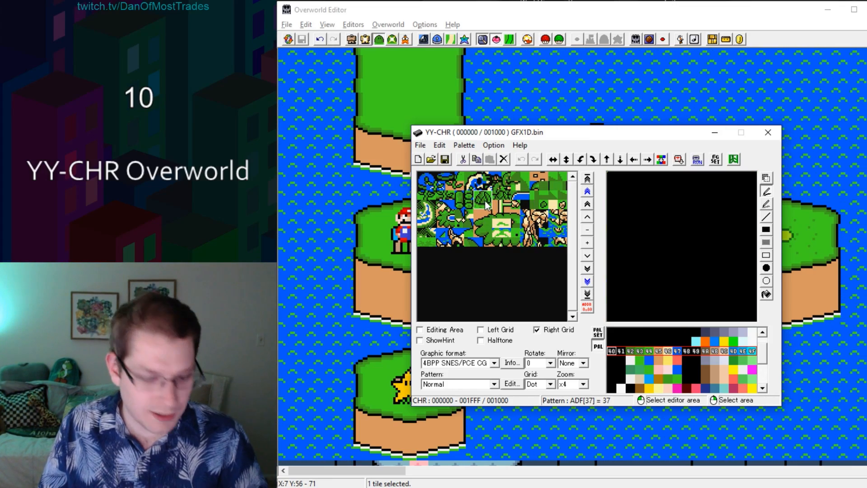
key(ctrl+c)
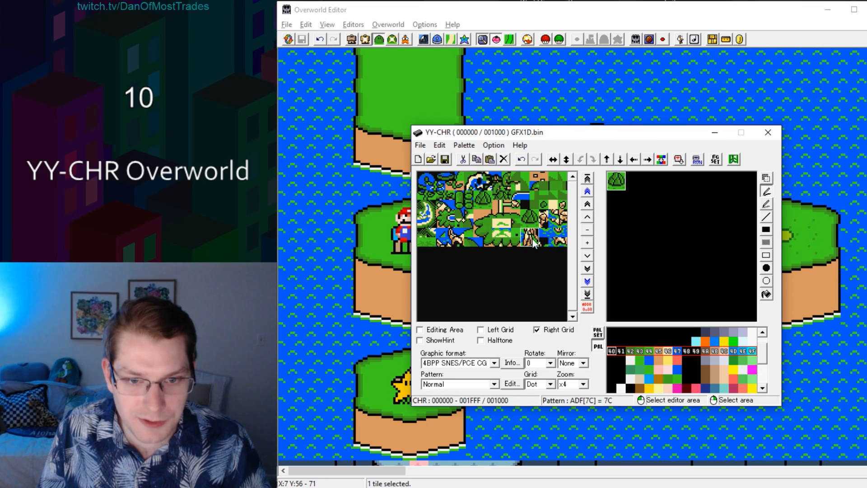
key(ctrl+v)
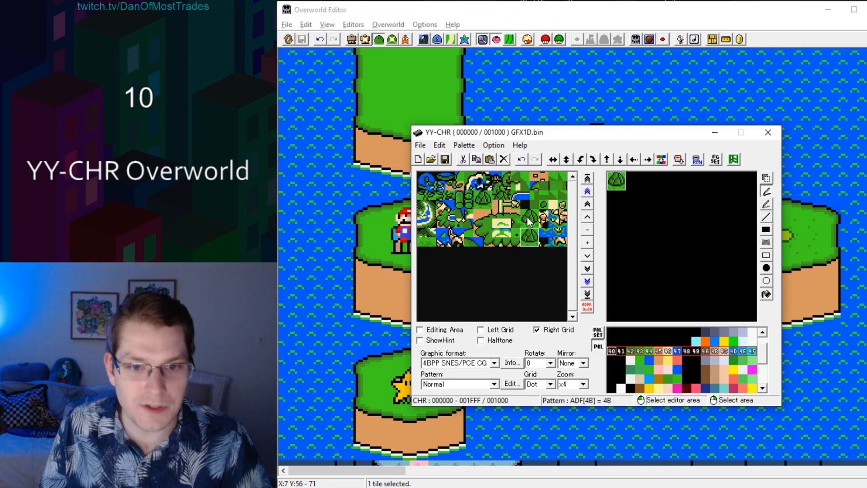
click(530, 220)
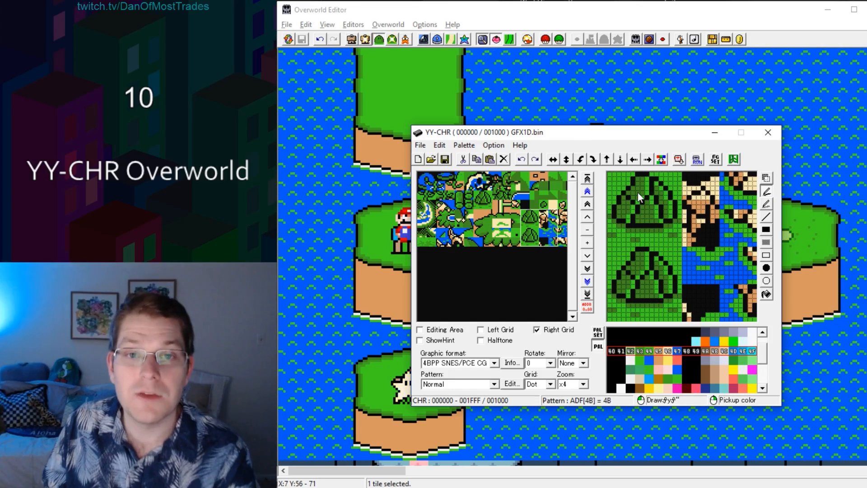
Step: Try painting pixels inside the upper copied hill tile with the pen, using palette colour 4B
click(612, 189)
click(624, 176)
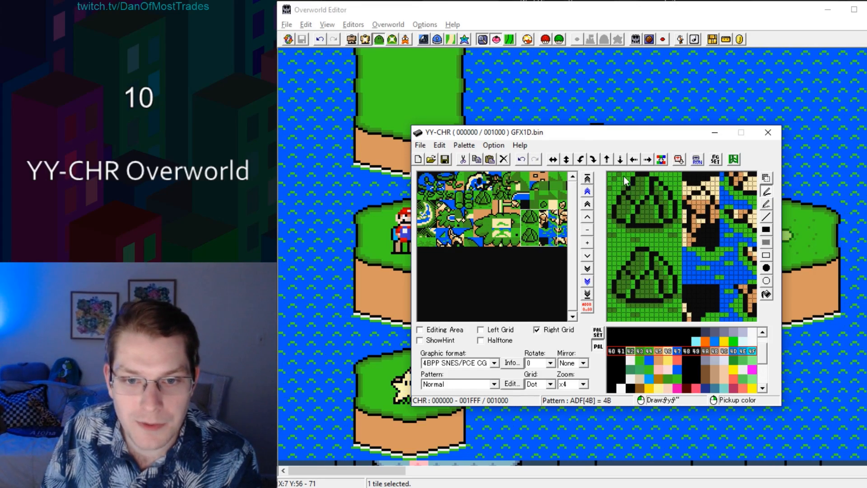
right_click(668, 178)
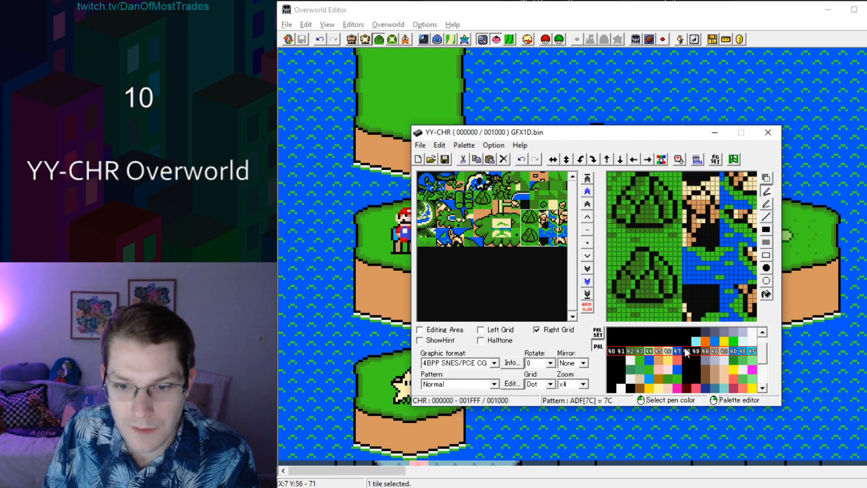
click(714, 350)
mouse_move(647, 216)
mouse_down()
mouse_move(628, 198)
mouse_move(650, 201)
mouse_up()
Step: Preview the GFX1D.bin tiles with the palette rows starting at 50, 60 and 70
click(611, 361)
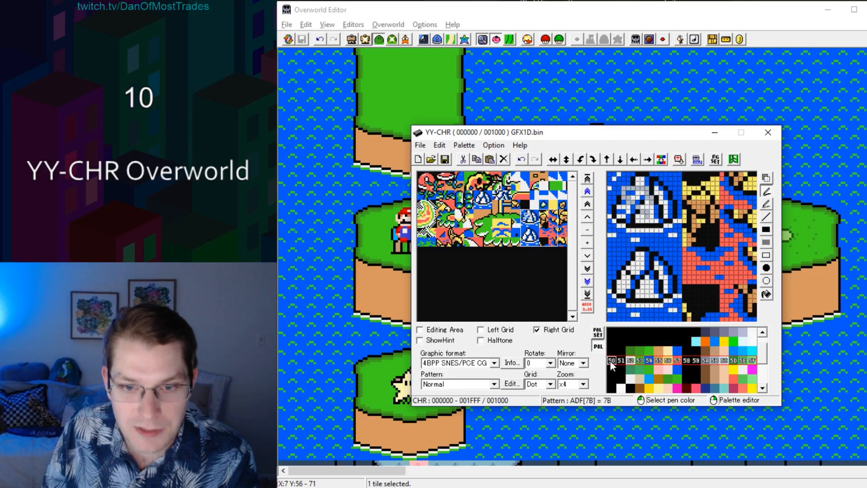
click(610, 370)
click(611, 379)
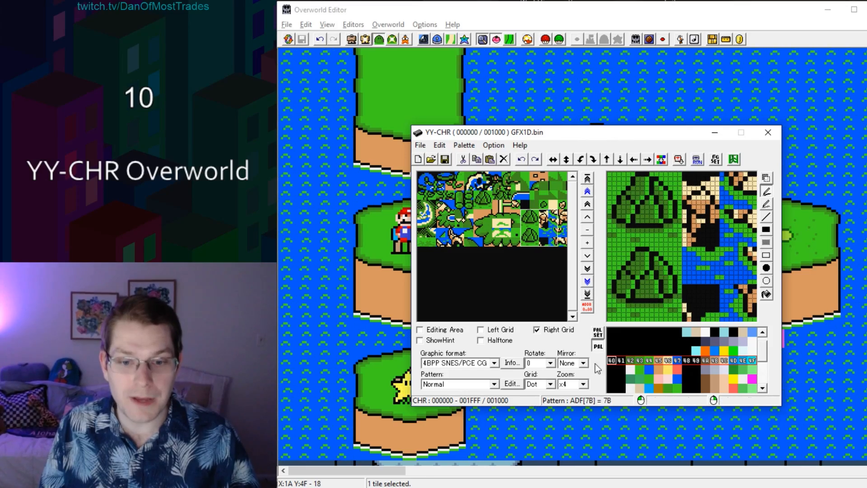
click(611, 371)
click(613, 380)
click(613, 389)
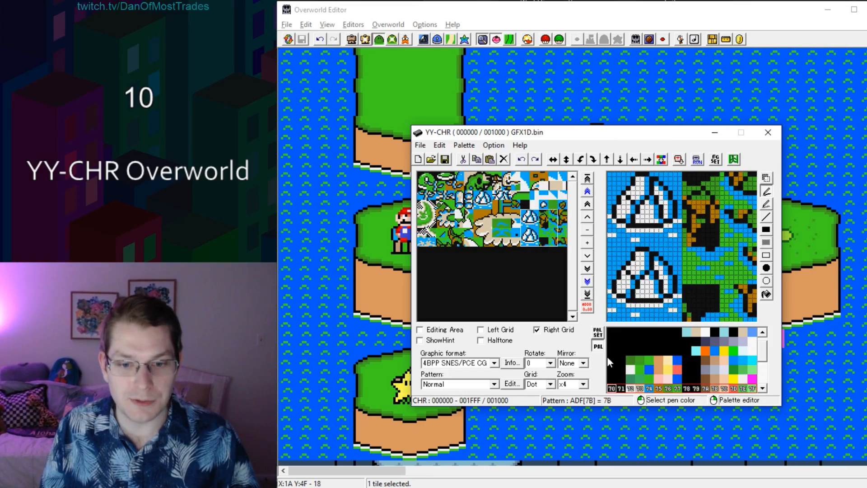
Step: Return to palette row 40 and repaint the upper copied hill tile as a collapsing bush, using colours picked from the tile
click(608, 357)
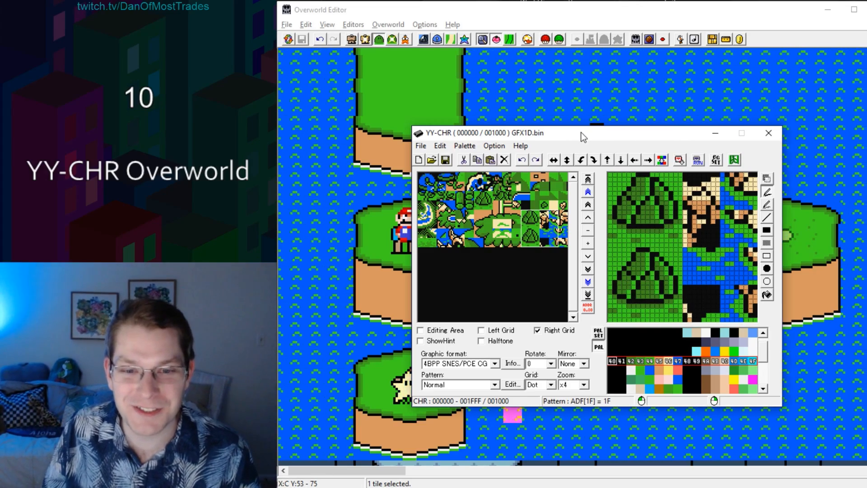
right_click(630, 176)
mouse_move(639, 176)
mouse_down()
mouse_move(658, 199)
mouse_move(639, 210)
mouse_move(661, 210)
mouse_move(634, 208)
mouse_move(630, 184)
mouse_move(642, 184)
mouse_up()
right_click(647, 204)
click(624, 193)
right_click(650, 189)
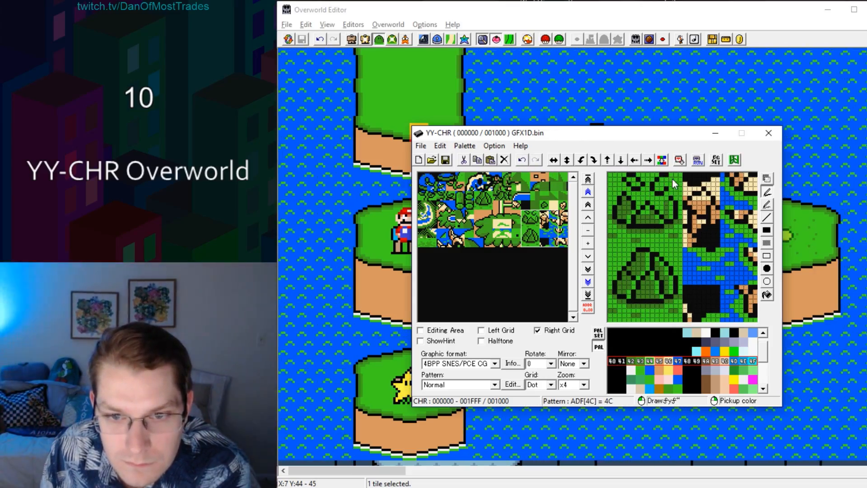
right_click(671, 197)
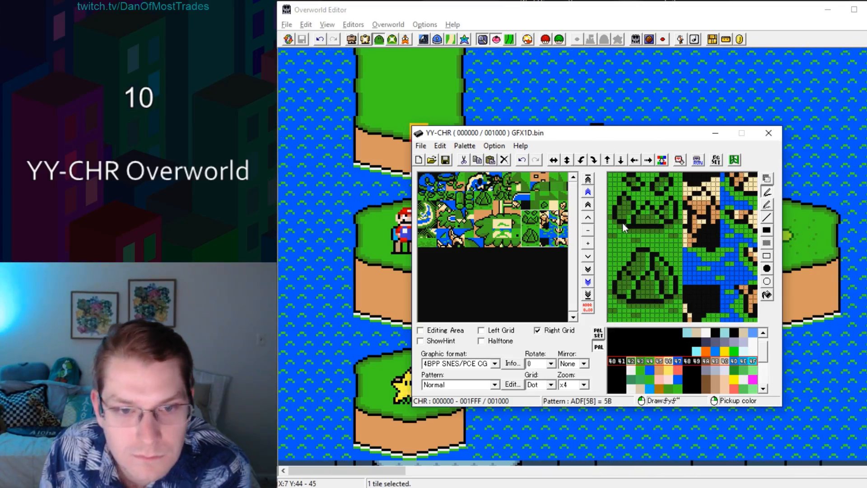
right_click(656, 201)
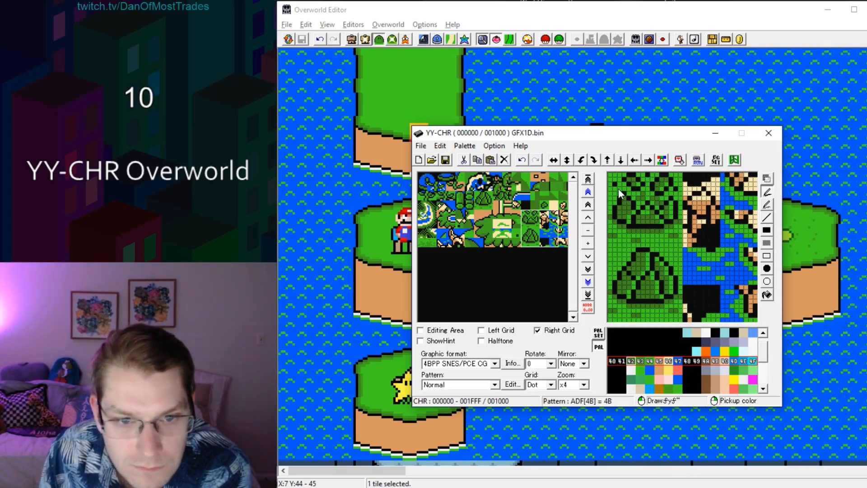
right_click(637, 214)
Step: Copy the repainted 16x16 bush tile over the hill tile directly below it and select the pen for editing it
click(767, 179)
right_drag(525, 215, 535, 224)
key(ctrl+c)
click(527, 234)
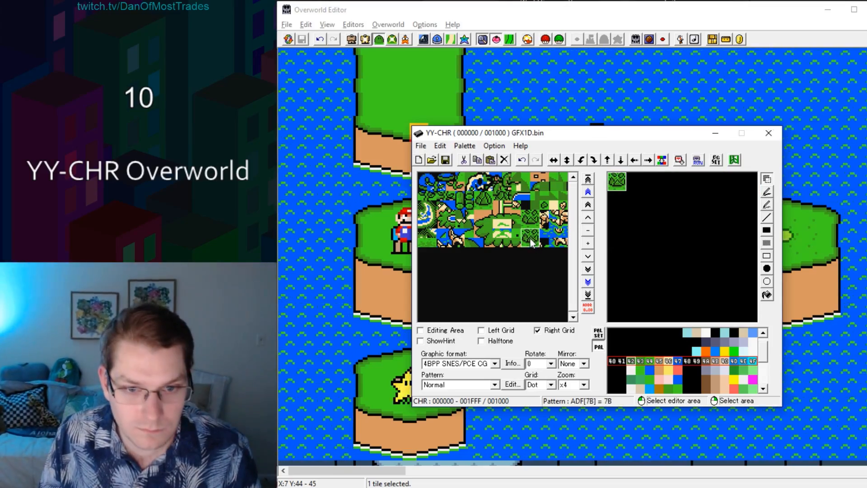
key(ctrl+v)
click(767, 192)
Step: Repaint the lower copy as scattered leaf fragments on grass, covering the rest of the bush with green
click(615, 184)
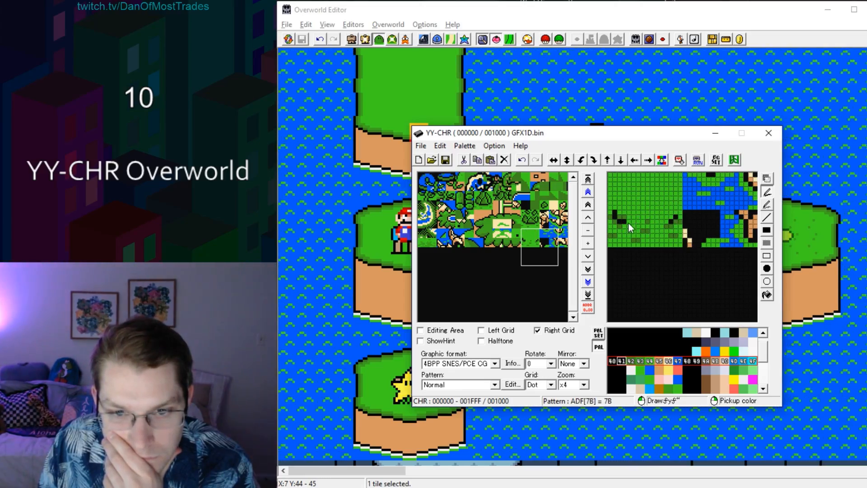
mouse_move(628, 217)
mouse_down()
mouse_move(628, 205)
mouse_move(620, 207)
mouse_up()
mouse_move(667, 221)
mouse_down()
mouse_move(672, 203)
mouse_move(643, 185)
mouse_move(667, 217)
mouse_move(623, 215)
mouse_up()
right_click(642, 191)
right_click(648, 221)
click(629, 189)
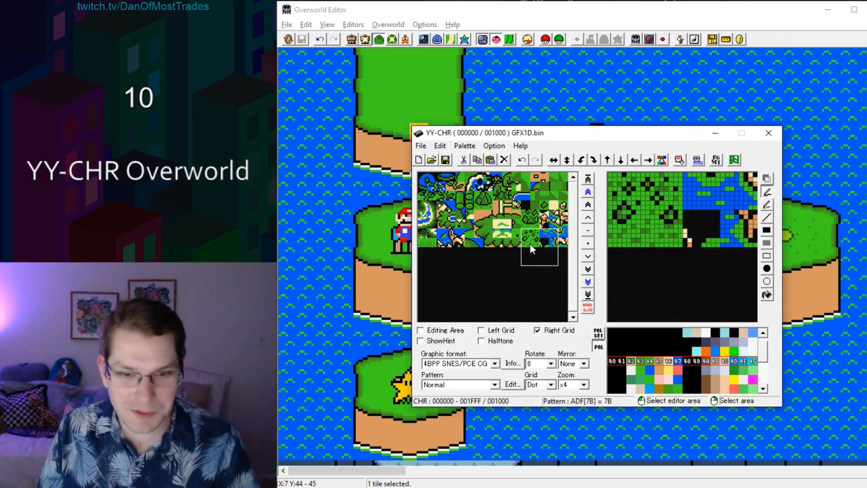
Step: Save GFX1D.bin with a sparser debris tile beside the lower copy, and insert the graphics from the Overworld Editor
click(535, 239)
click(560, 243)
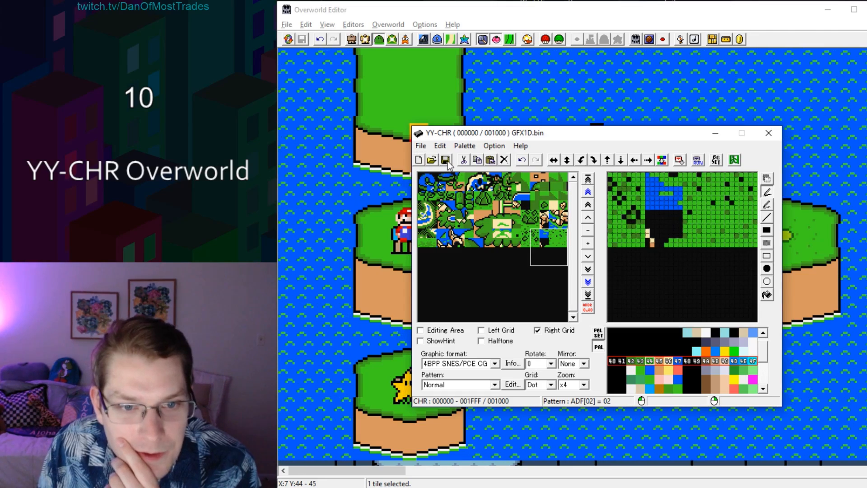
click(525, 16)
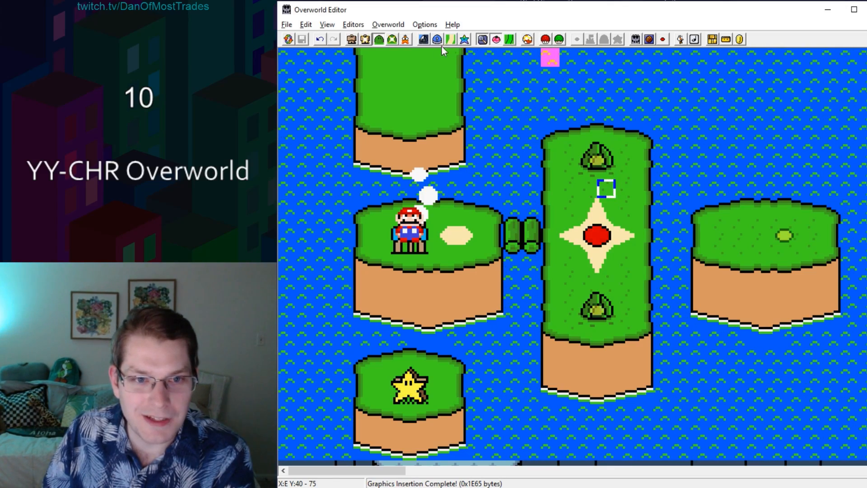
Step: Examine the inserted bush and debris tiles in the enlarged 8x8 tile selector with Yoshi's Island Palette 4
click(423, 40)
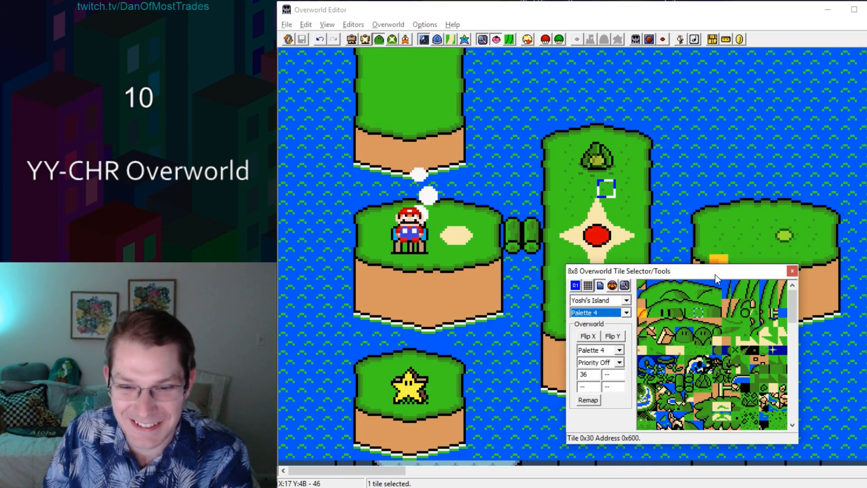
drag(726, 271, 787, 113)
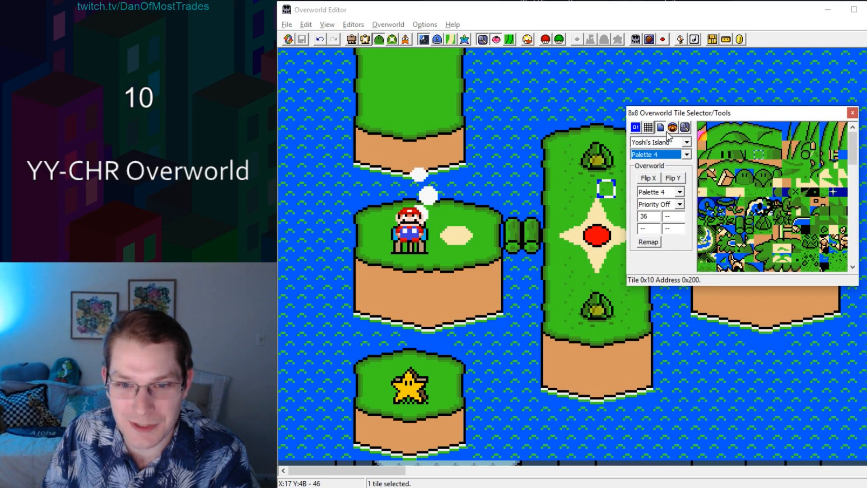
right_click(809, 242)
click(723, 145)
drag(714, 113, 463, 73)
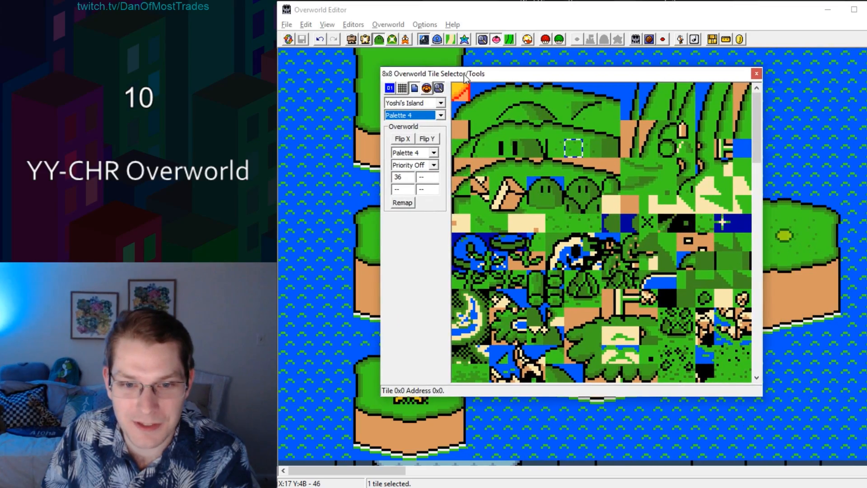
click(580, 283)
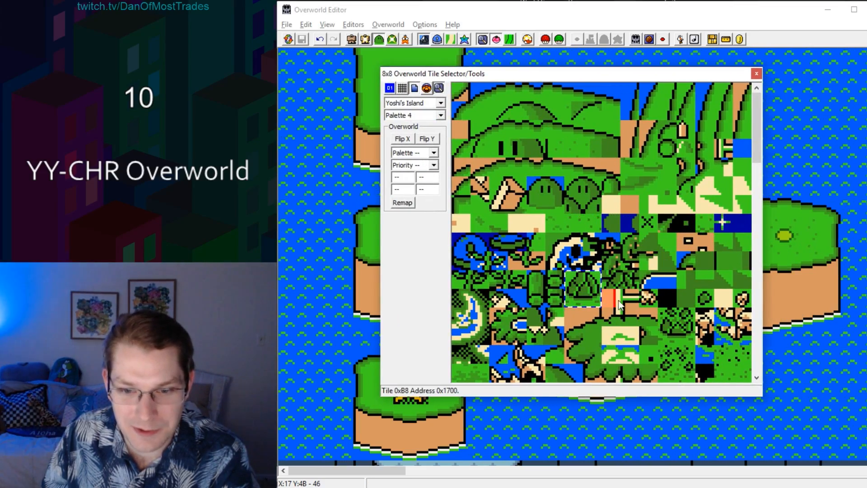
click(666, 315)
drag(667, 354, 678, 365)
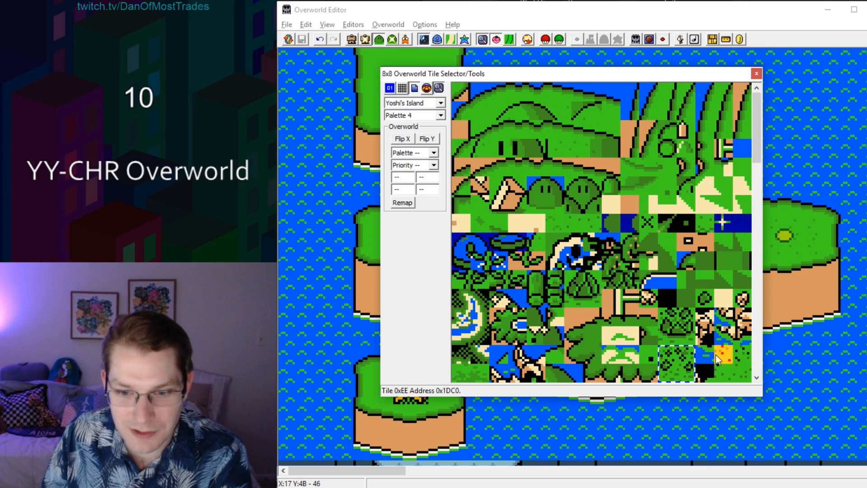
drag(595, 70, 615, 91)
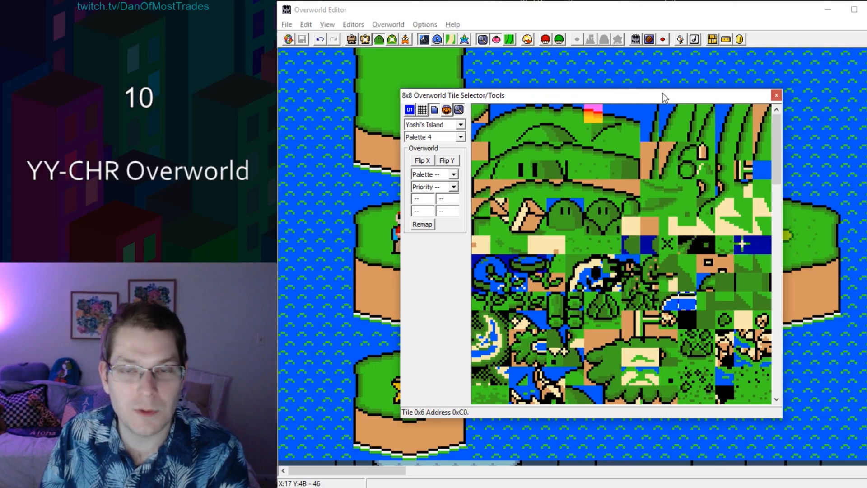
click(777, 95)
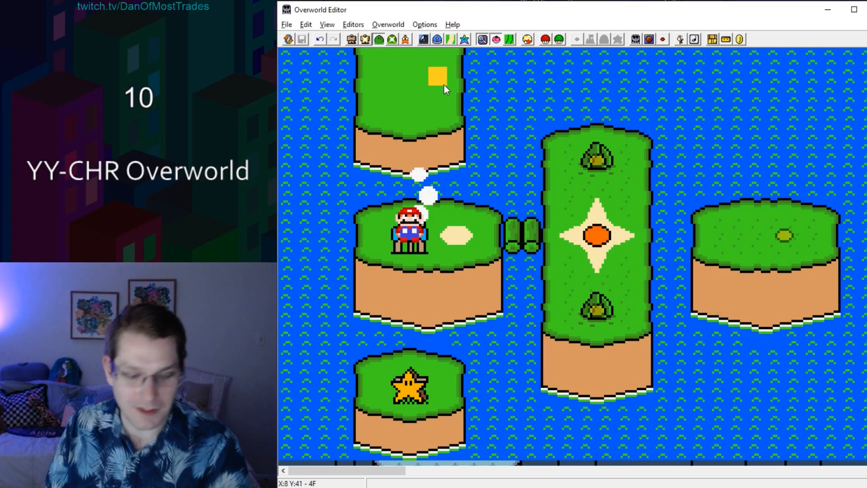
Step: Place the collapsing bush and debris tiles after the last Layer 2 event tile, using Palette 4
ctrl+scroll(454, 85, down, 2)
scroll(488, 184, up, 3)
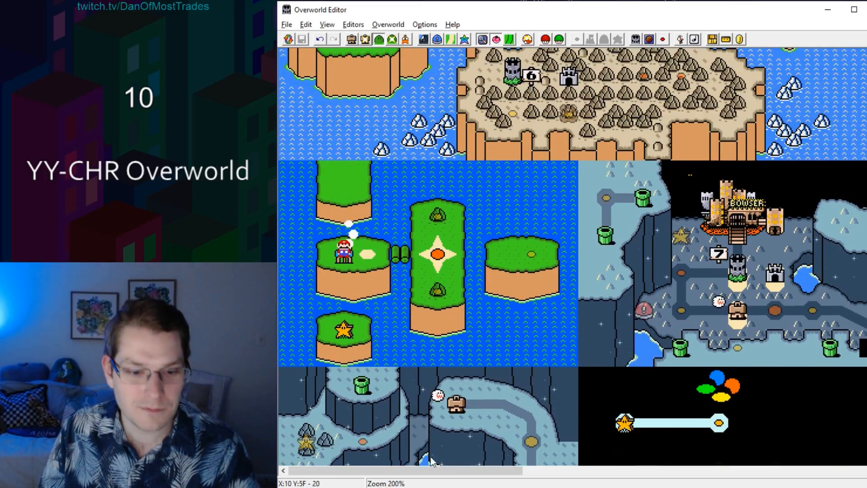
drag(387, 474, 532, 451)
ctrl+scroll(660, 243, up, 2)
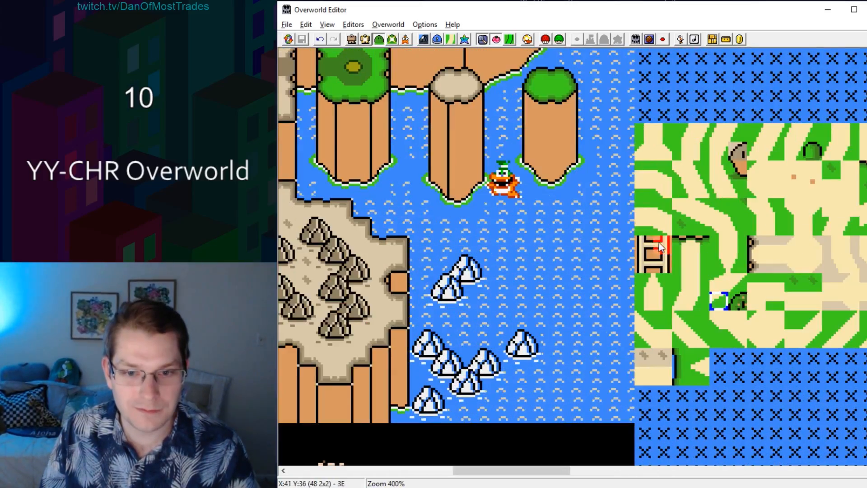
drag(470, 470, 535, 463)
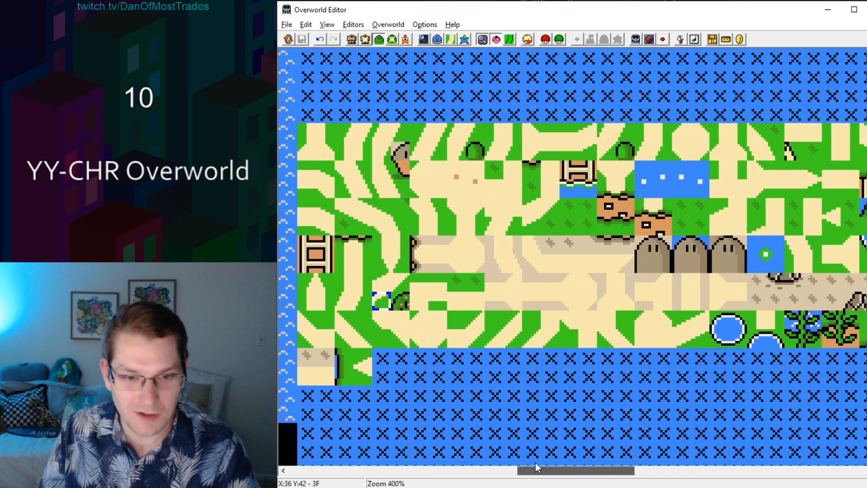
click(455, 397)
click(437, 40)
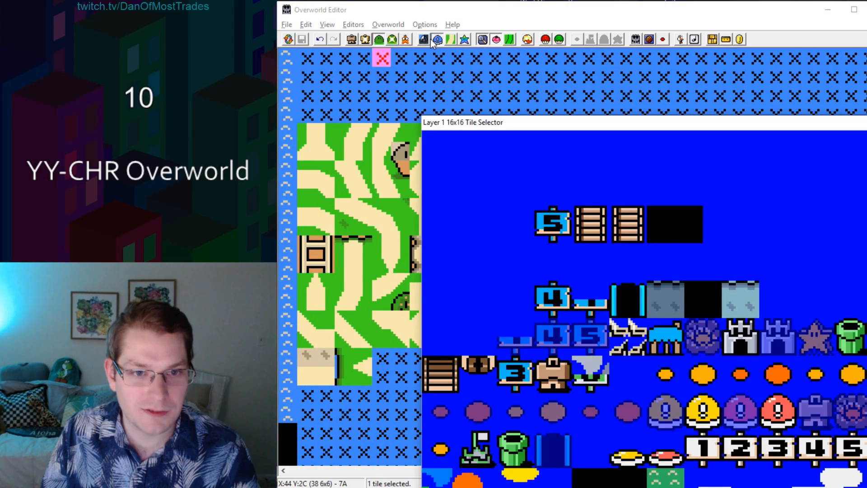
click(437, 41)
click(424, 41)
drag(592, 96, 729, 100)
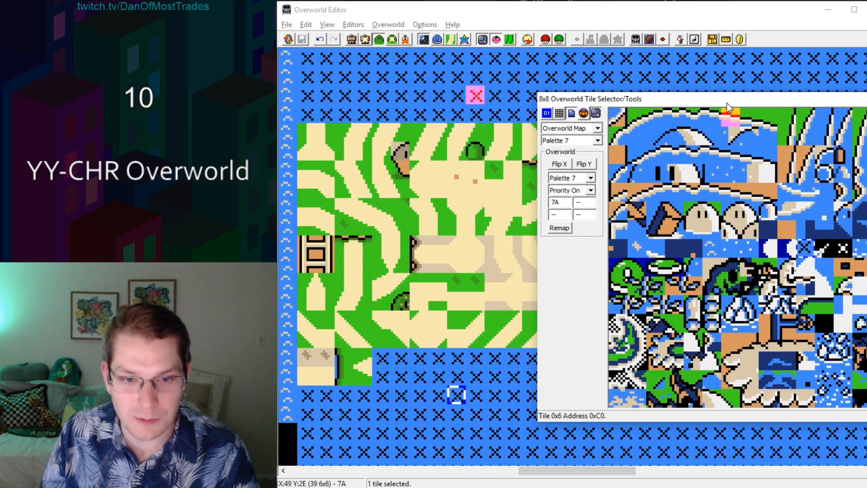
click(352, 350)
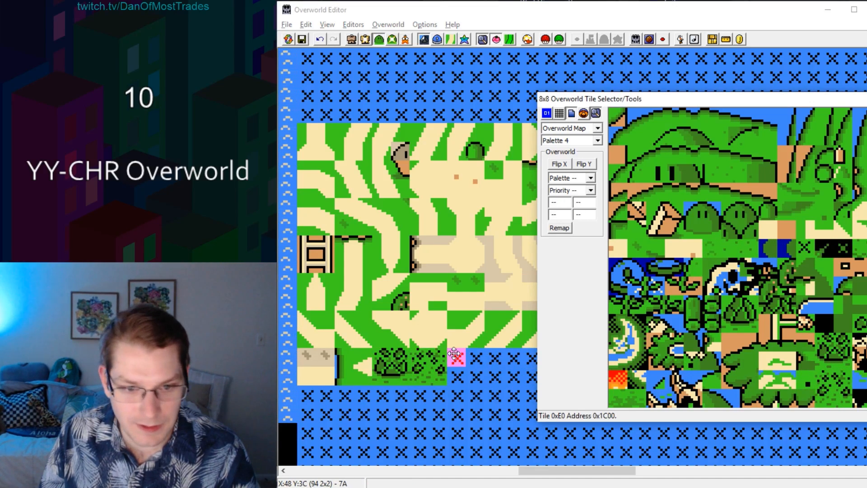
Step: Enter Layer 2 event editing, advance to event 0x2 and delete its path tiles below and above the centre island's star
click(378, 39)
click(392, 39)
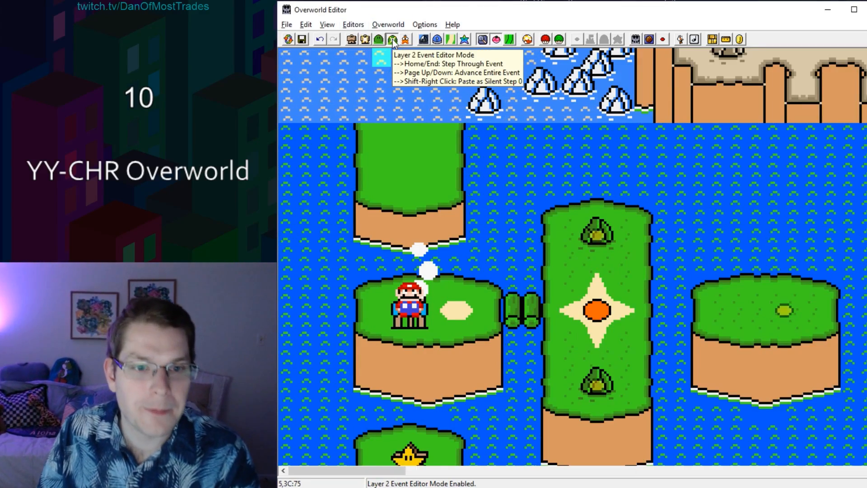
key(Page_Down)
key(Page_Down)
key(Page_Down)
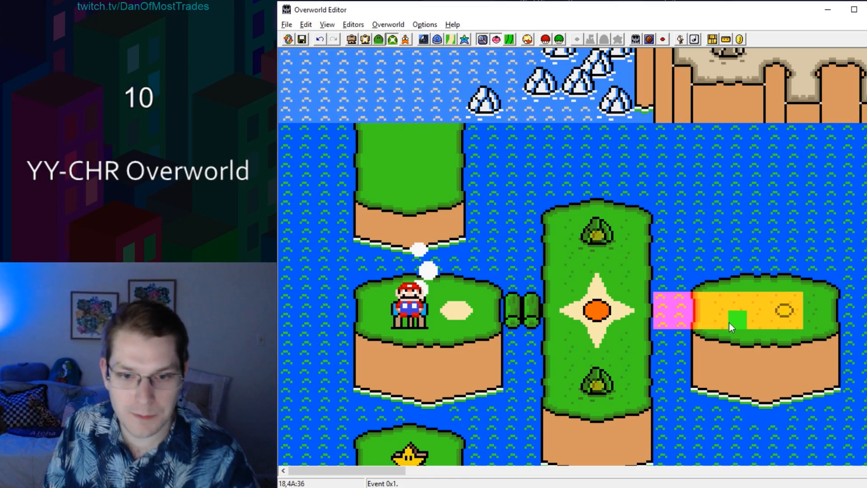
key(Page_Down)
drag(553, 339, 618, 391)
key(Delete)
drag(544, 181, 606, 268)
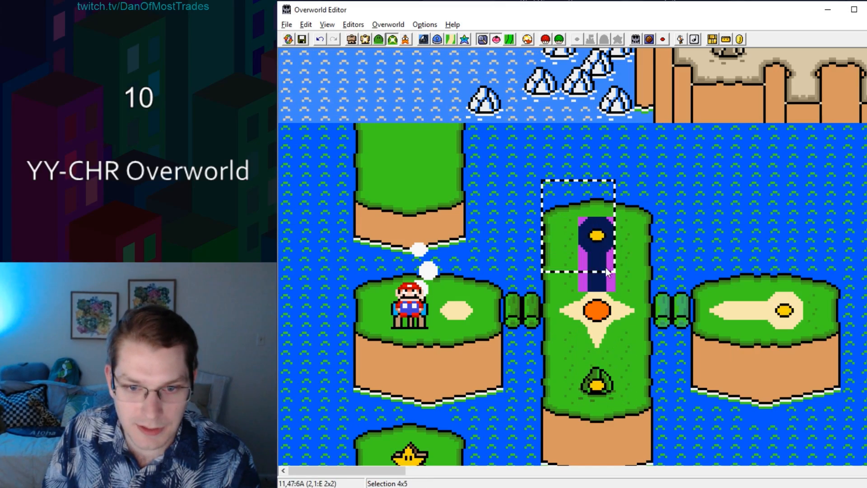
key(Delete)
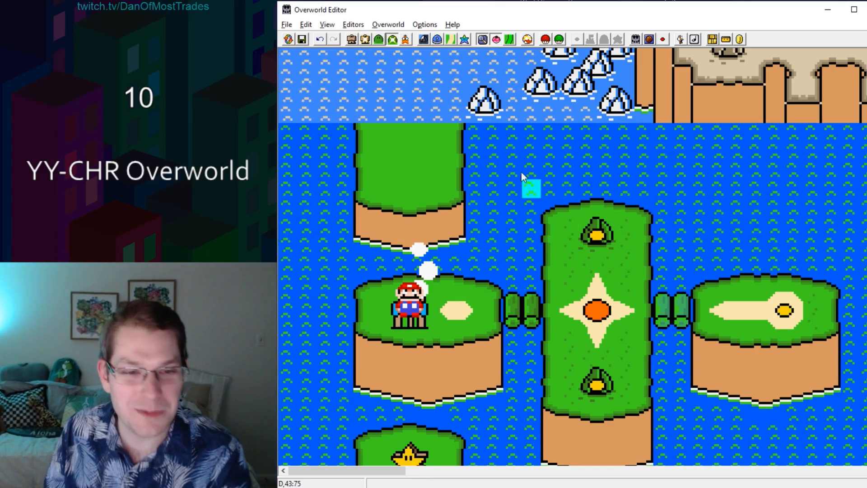
Step: Finish the bush animation frames in the event tile area with grass tile 36 in Palette 4
right_click(478, 226)
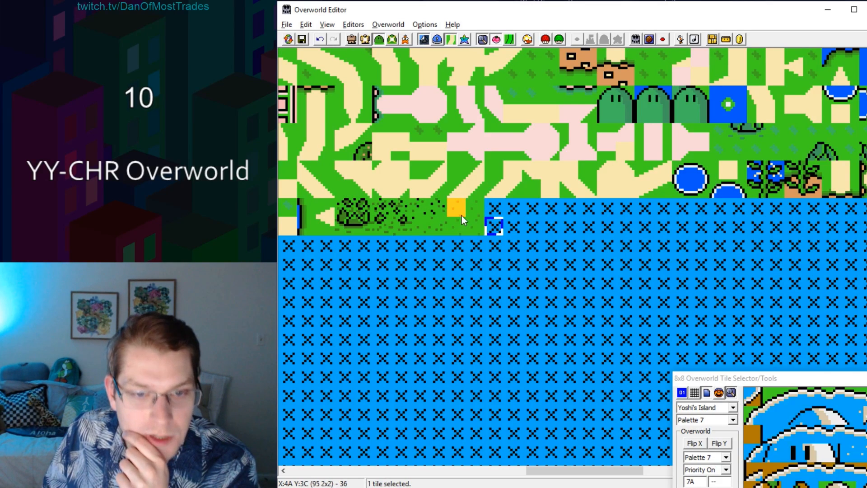
scroll(503, 218, up, 5)
scroll(503, 218, down, 3)
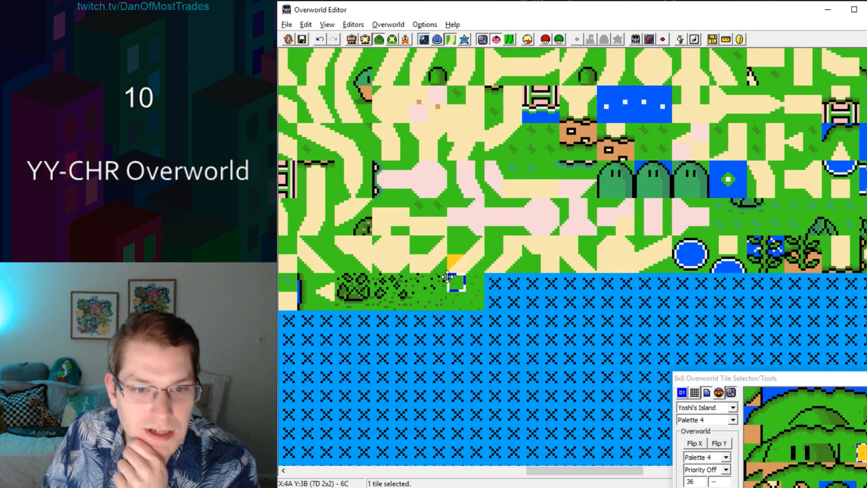
click(513, 300)
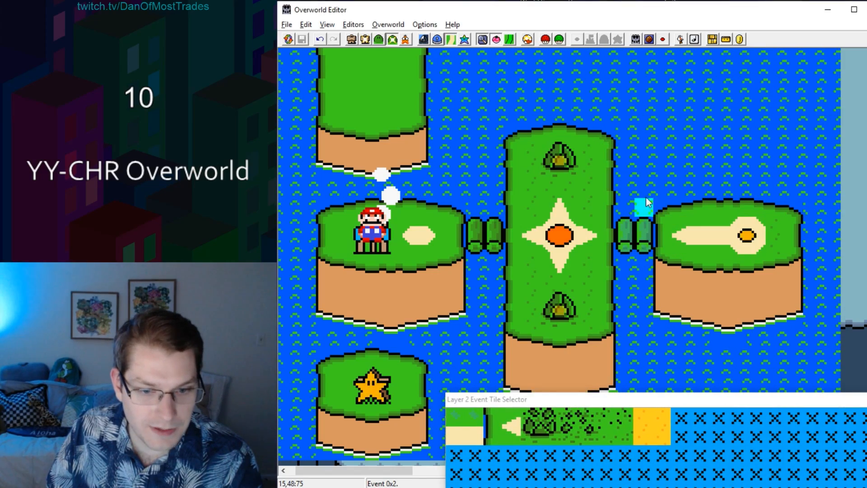
Step: Place the collapsing bush, both debris frames and the grass tile in sequence over the upper bush in event 0x2
click(534, 429)
click(559, 154)
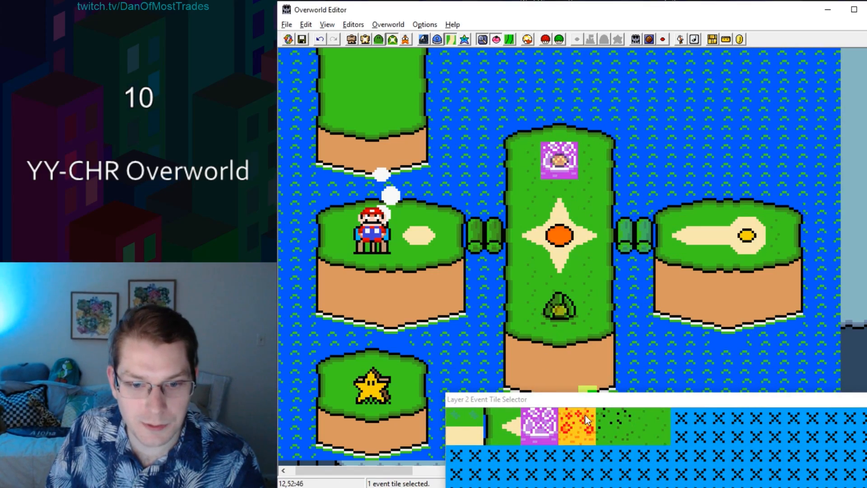
click(584, 418)
right_click(551, 155)
click(614, 426)
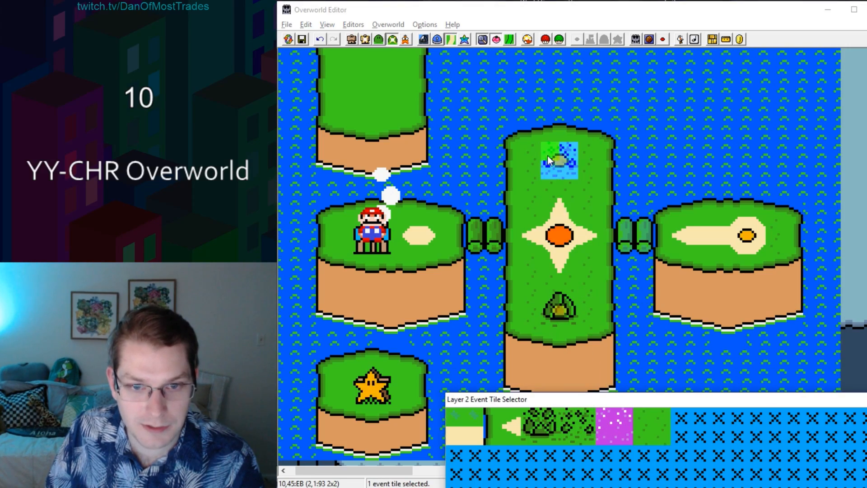
right_click(548, 156)
click(649, 424)
right_click(541, 148)
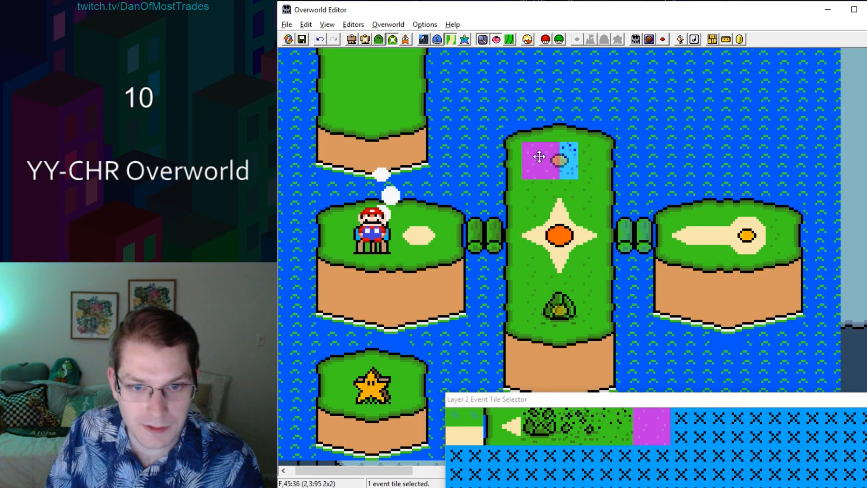
drag(541, 155, 560, 157)
Step: Complete event 0x2 with the vertical path above the star and the round path tile over the upper bush, advance to event 0x3 and save
scroll(657, 447, up, 5)
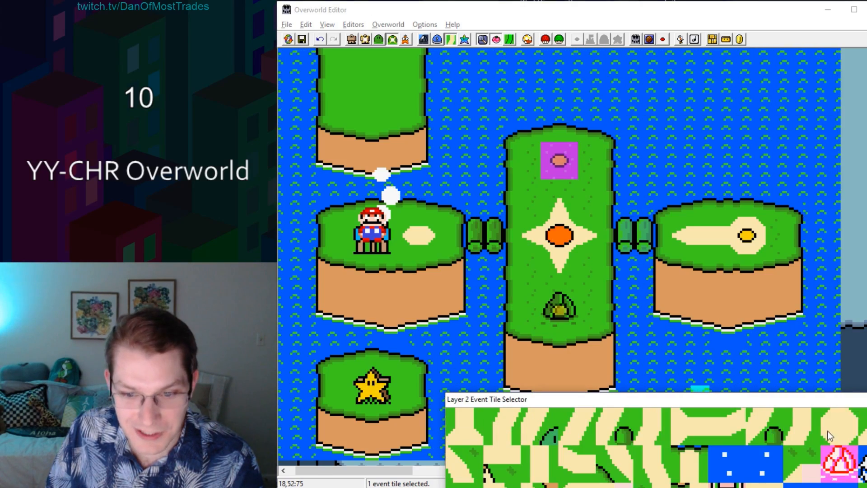
click(548, 455)
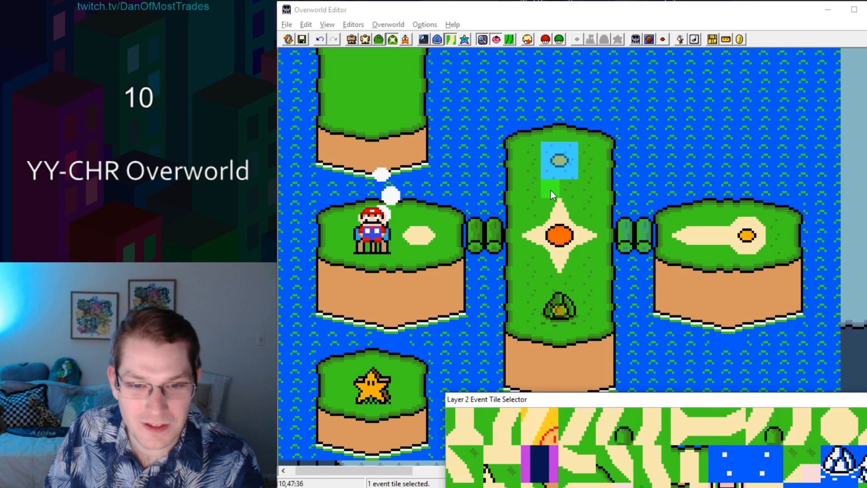
right_click(552, 190)
click(830, 432)
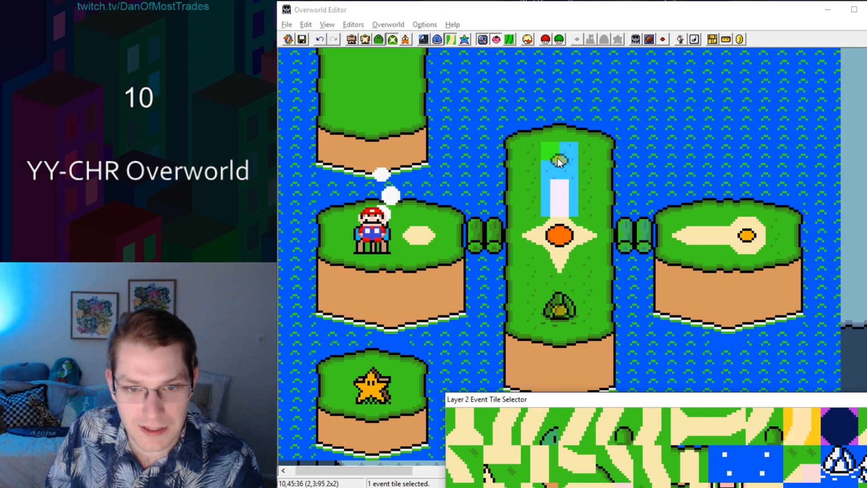
right_click(559, 159)
key(Page_Up)
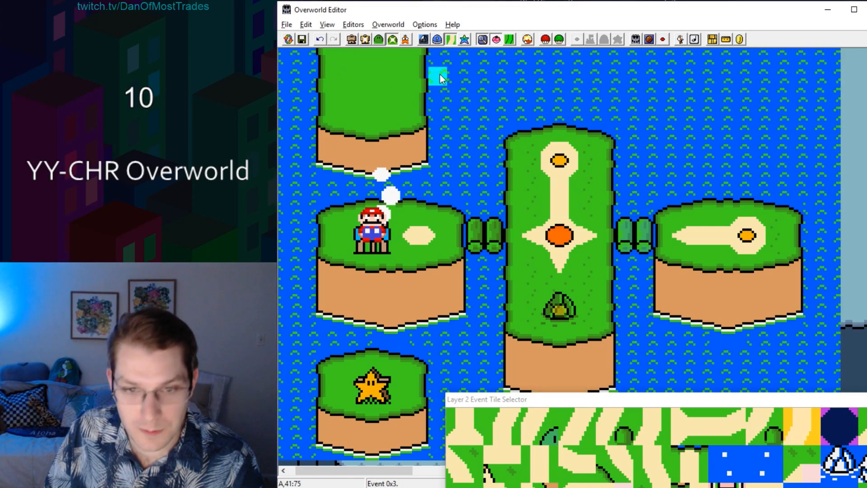
click(300, 40)
Step: In event 0x3, stack the collapsing bush, debris frames and grass tile in sequence over the lower bush
key(Page_Down)
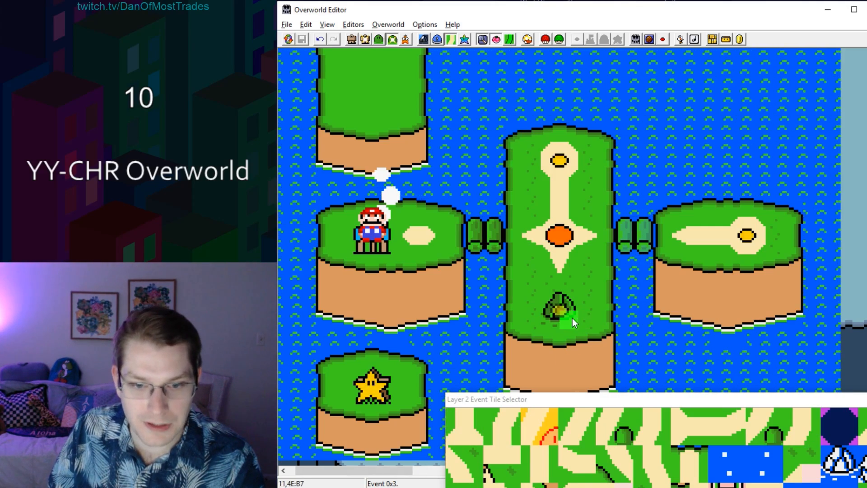
click(634, 458)
key(Page_Down)
click(540, 426)
right_click(551, 301)
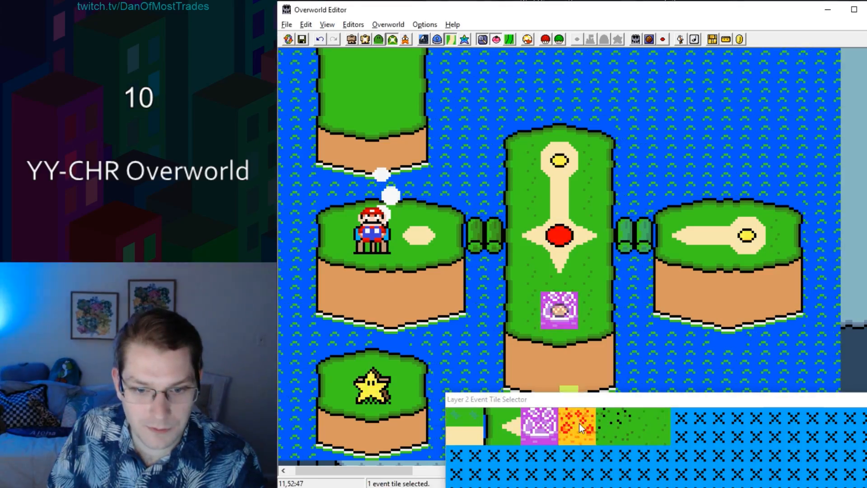
click(615, 426)
right_click(551, 301)
right_click(550, 301)
Step: Complete event 0x3 with the vertical path below the star and the round path tile over the lower bush, advance one event and save
key(Page_Up)
click(540, 464)
right_click(550, 265)
click(839, 426)
right_click(550, 301)
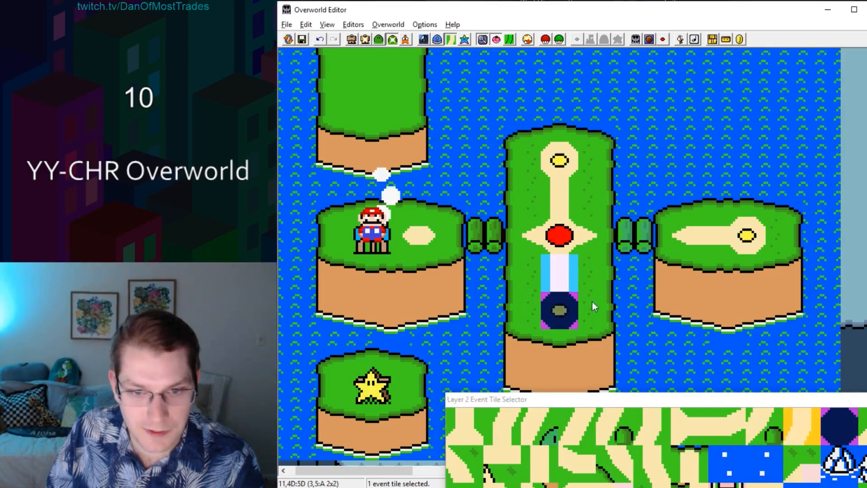
click(866, 400)
key(Page_Up)
click(302, 40)
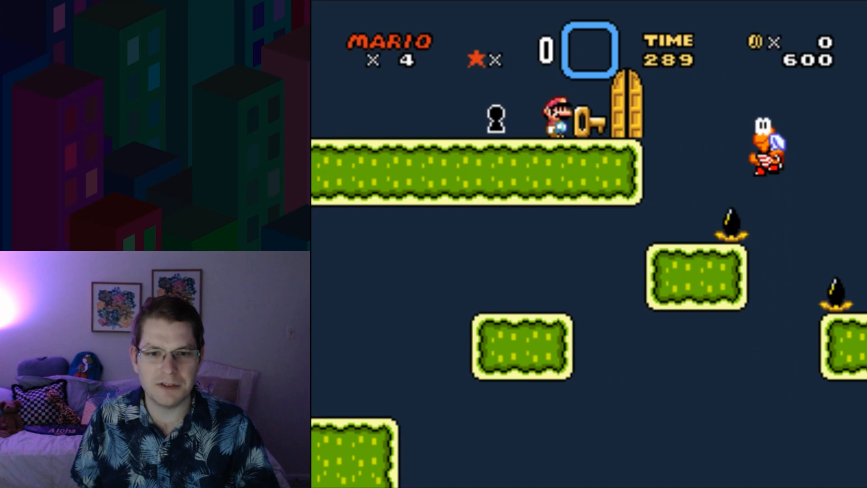
key(Left)
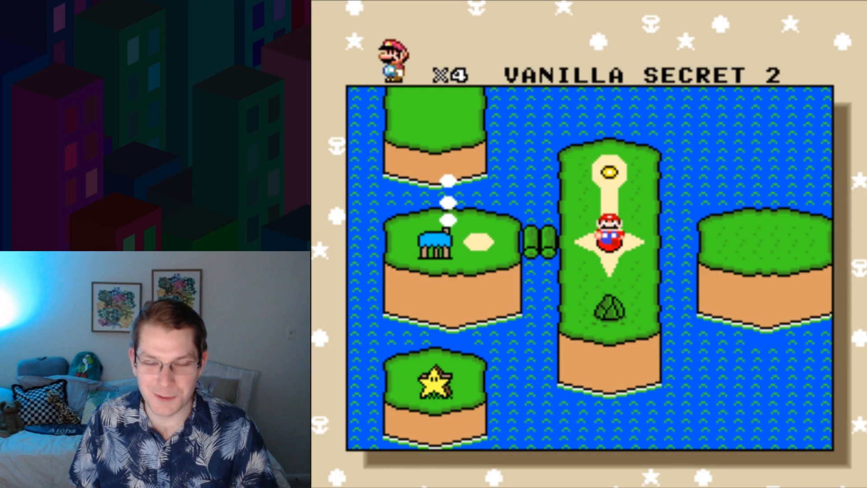
key(Return)
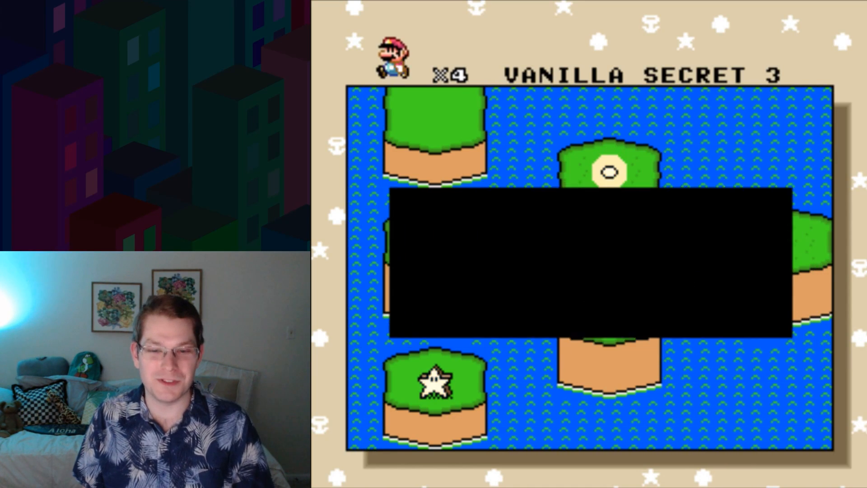
key(Return)
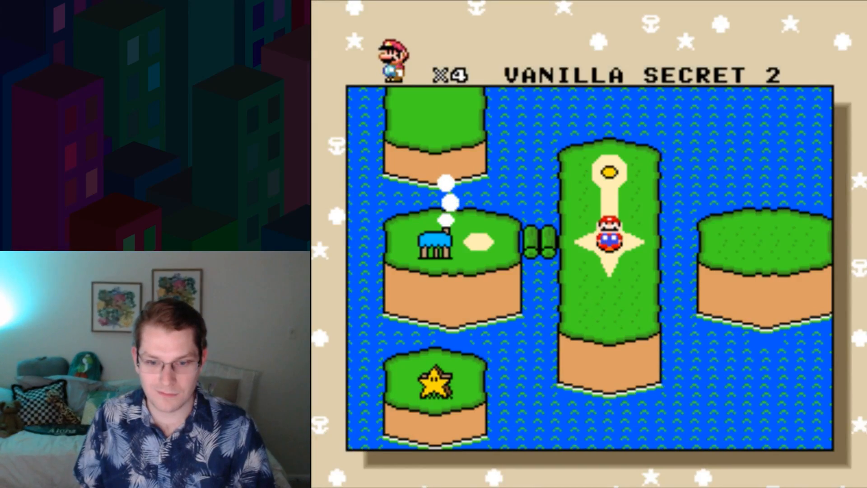
key(Down)
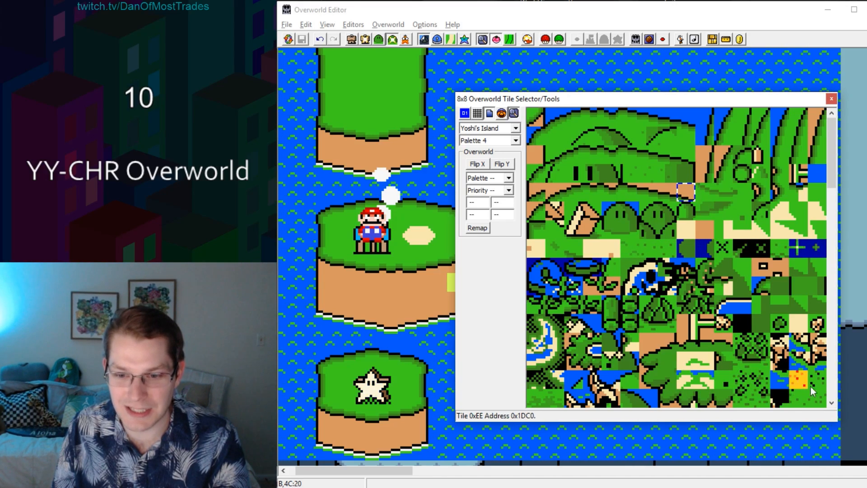
drag(773, 100, 761, 102)
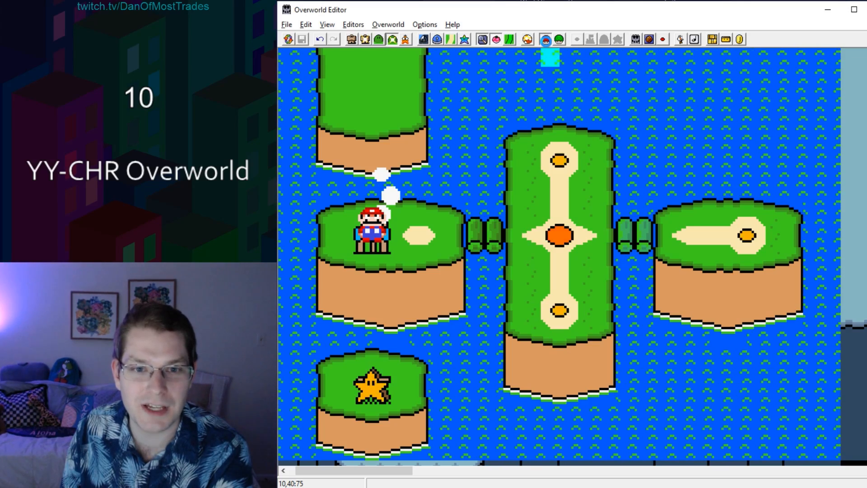
Step: Check the submap's GFX file list, switch to YY-CHR and view GFX1E.bin in 4BPP SNES/PCE CG format
click(546, 41)
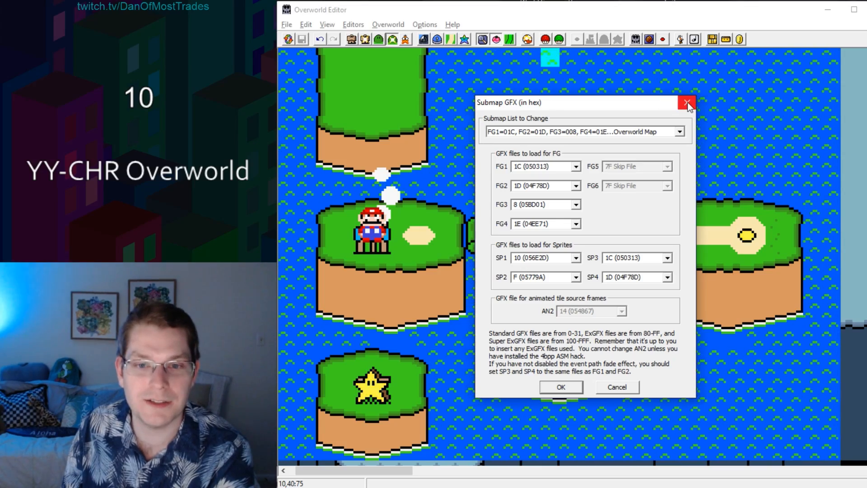
click(687, 103)
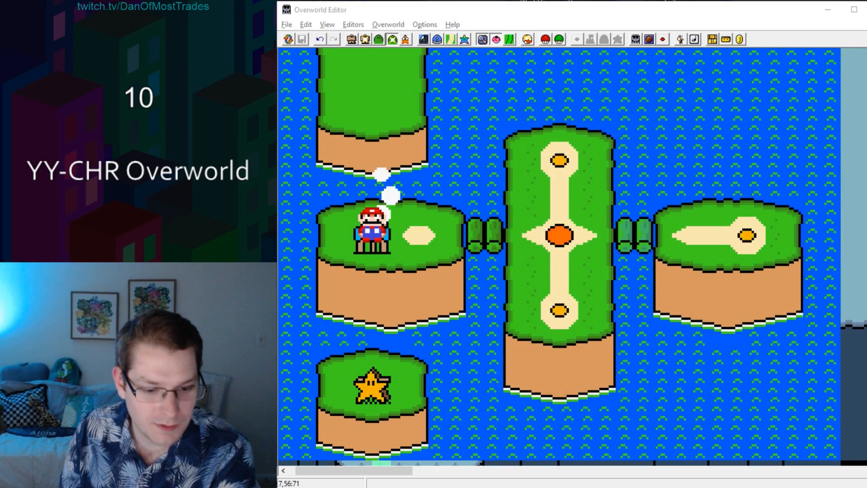
key(alt+Tab)
click(432, 160)
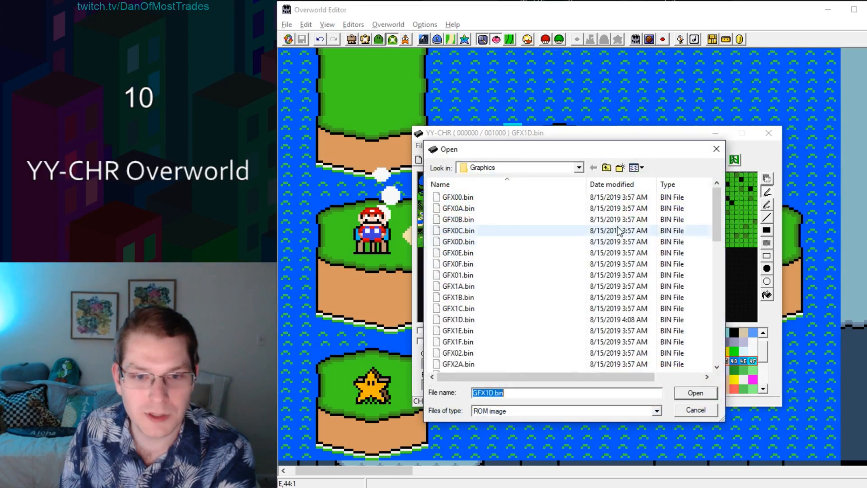
double_click(470, 331)
click(478, 364)
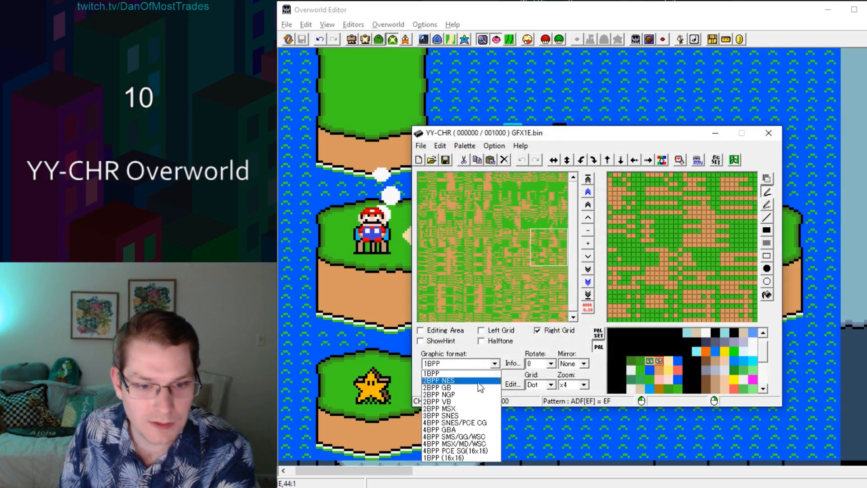
click(466, 423)
drag(479, 133, 469, 146)
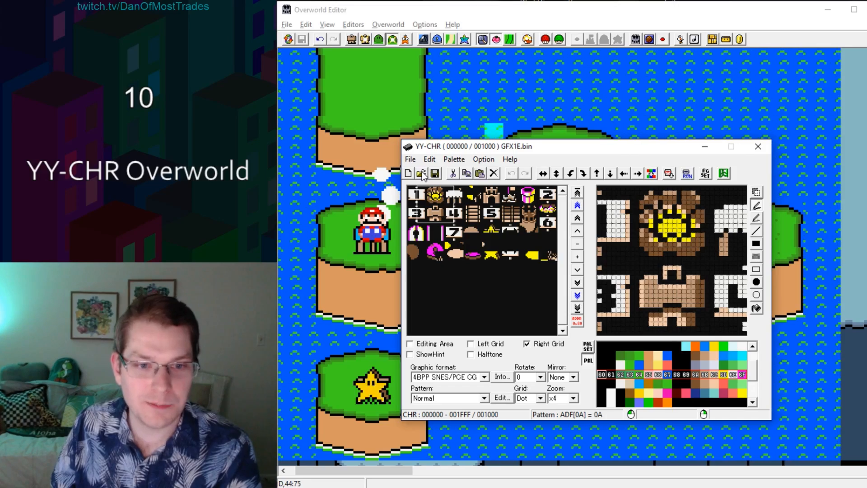
Step: Copy GFX1E.bin from the Graphics folder into the ExGraphics folder
click(422, 174)
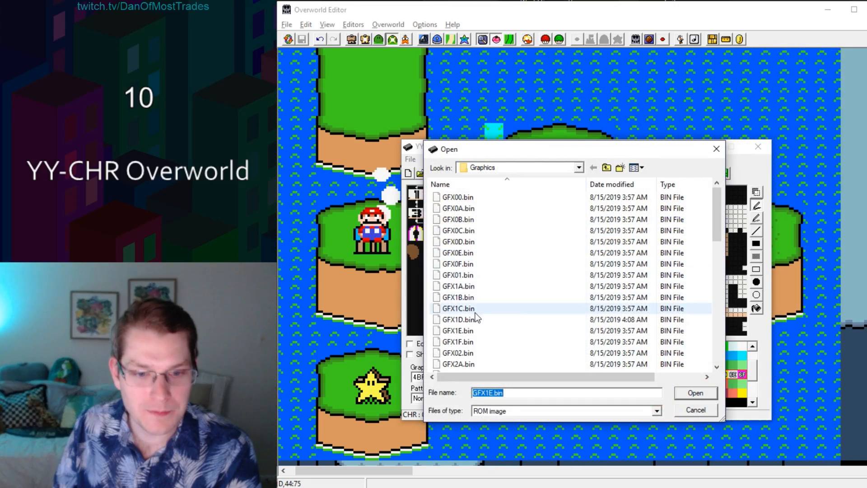
right_click(464, 331)
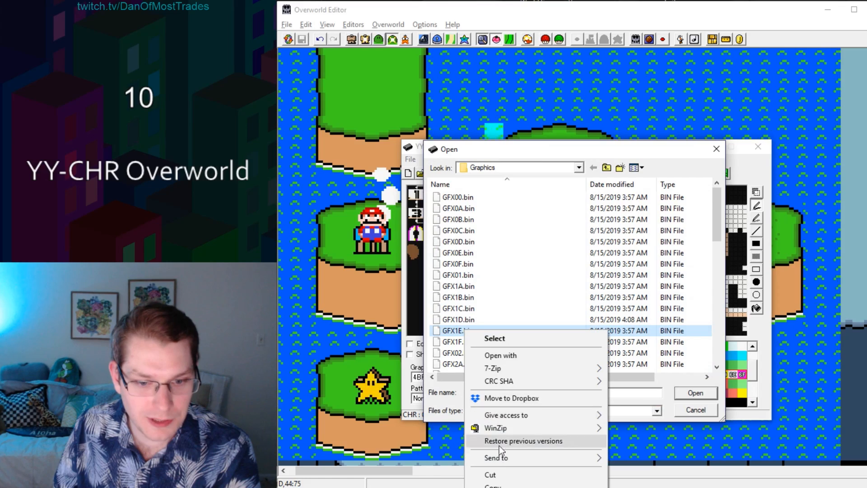
click(498, 486)
click(606, 168)
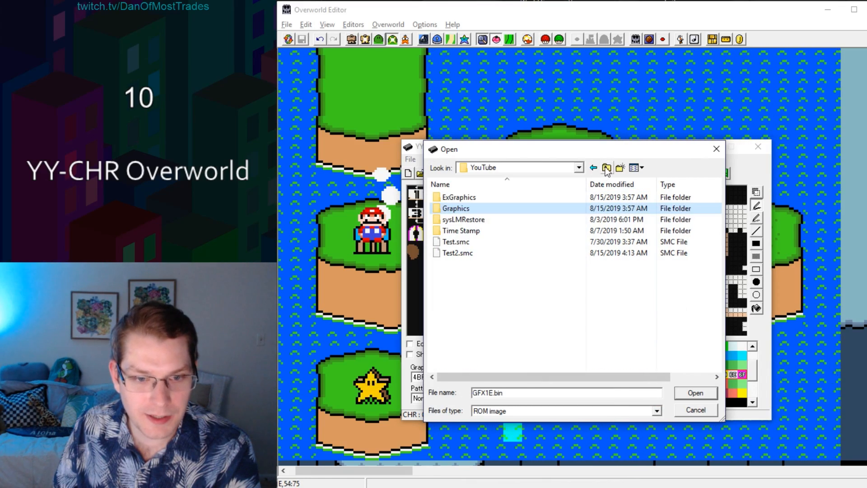
double_click(460, 199)
right_click(473, 253)
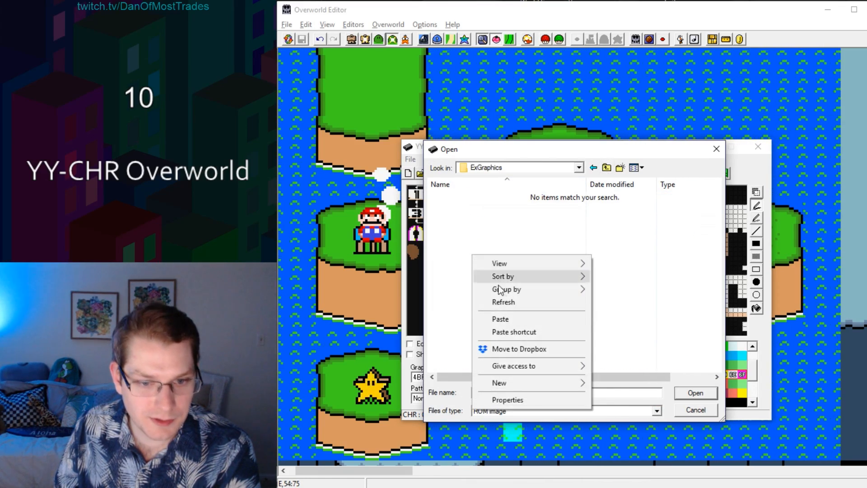
click(515, 318)
Step: Rename the copied graphics file in the ExGraphics folder as ExGFXB0.bin
click(458, 200)
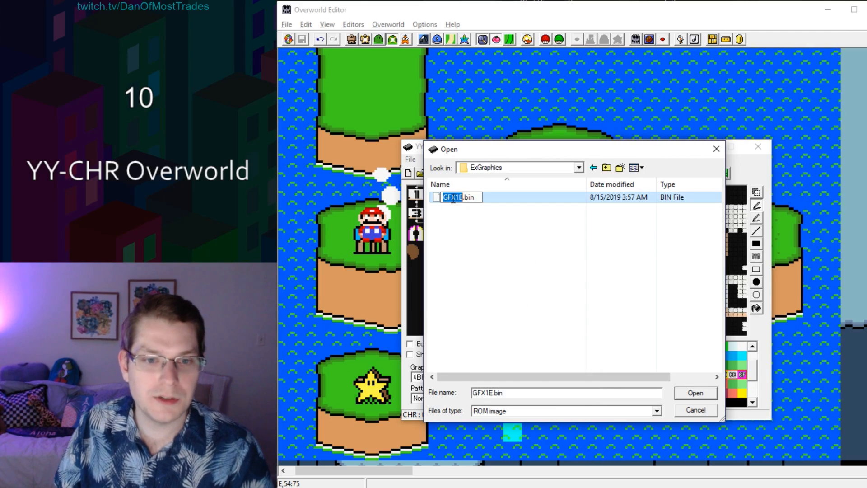
click(464, 198)
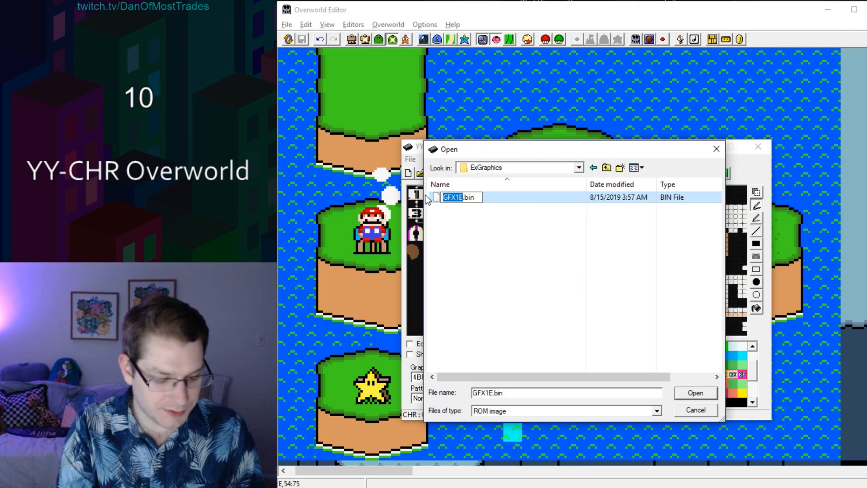
text(ExGFXB0)
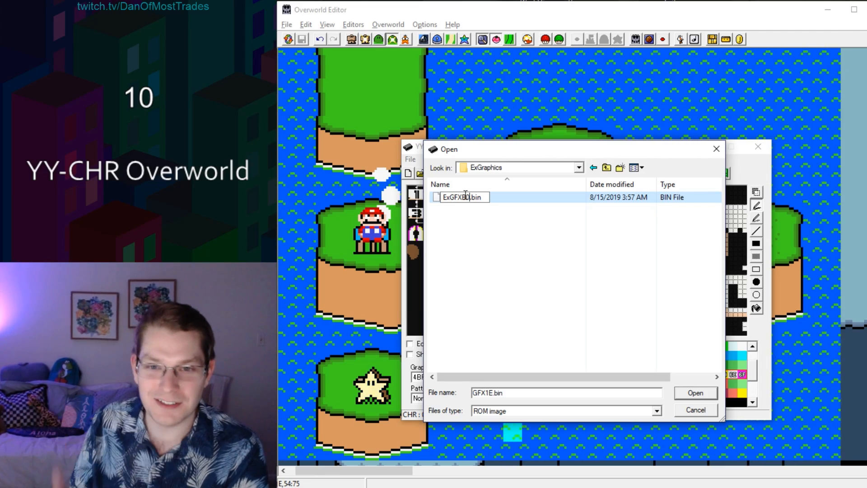
drag(461, 198, 468, 197)
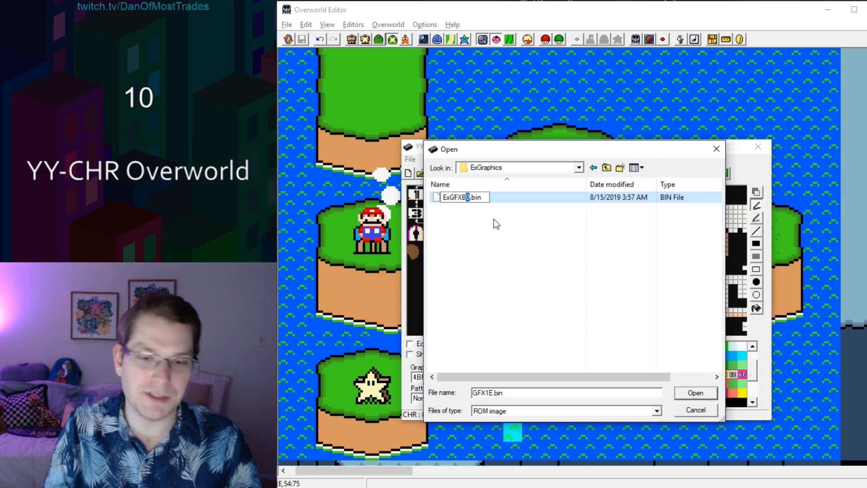
click(493, 197)
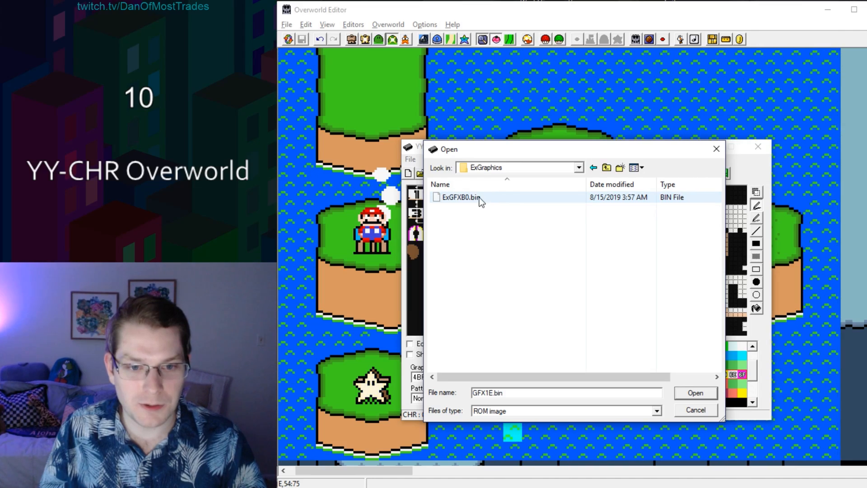
Step: Open ExGFXB0.bin and display it in 4BPP SNES/PCE CG format
click(461, 198)
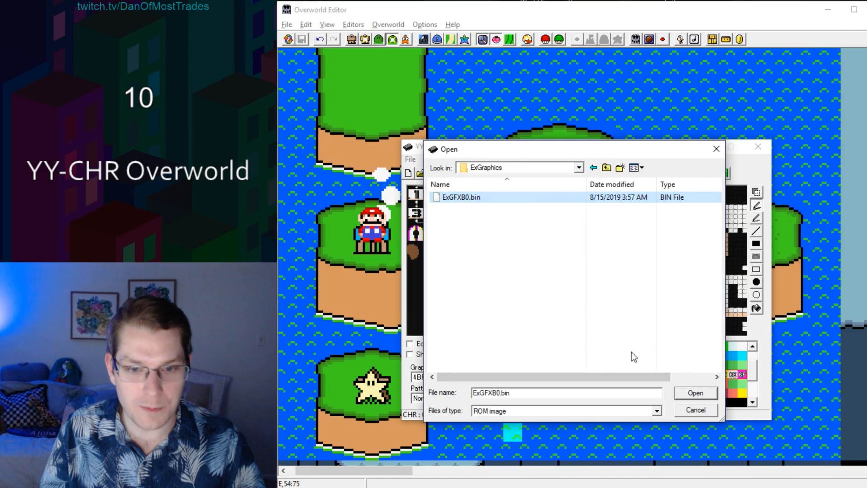
click(695, 392)
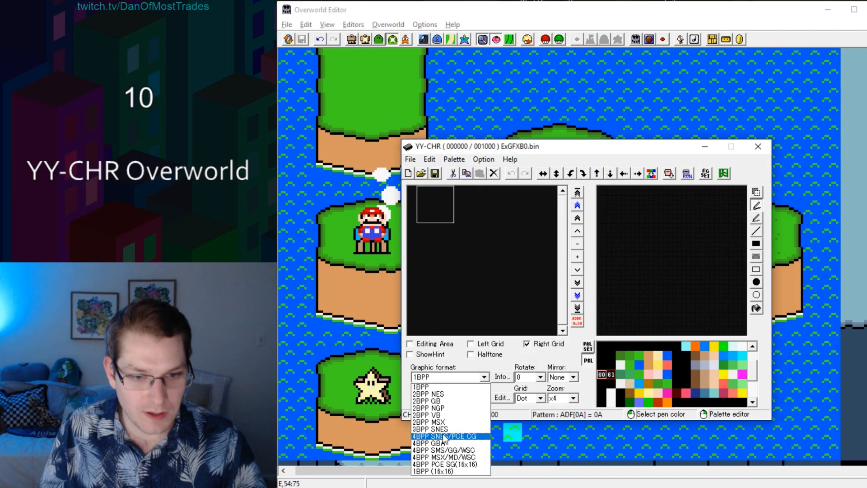
click(445, 436)
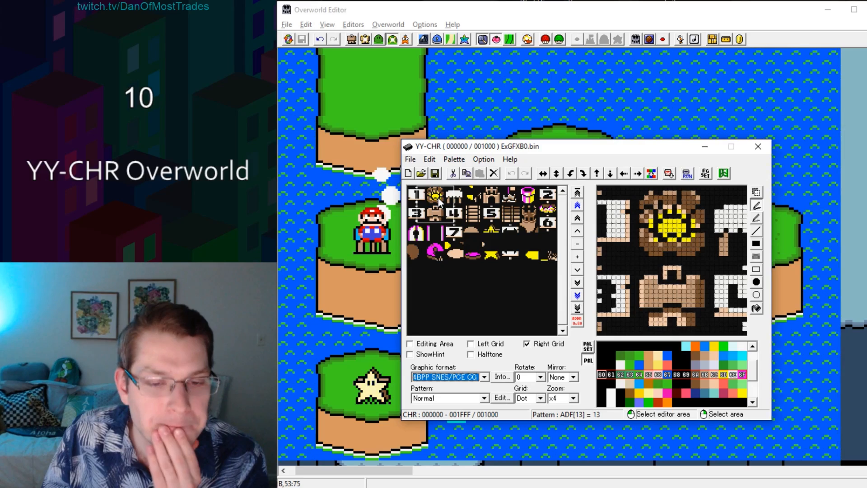
Step: Bring the castle tile into the editing area and switch to the palette row starting at 40
click(472, 193)
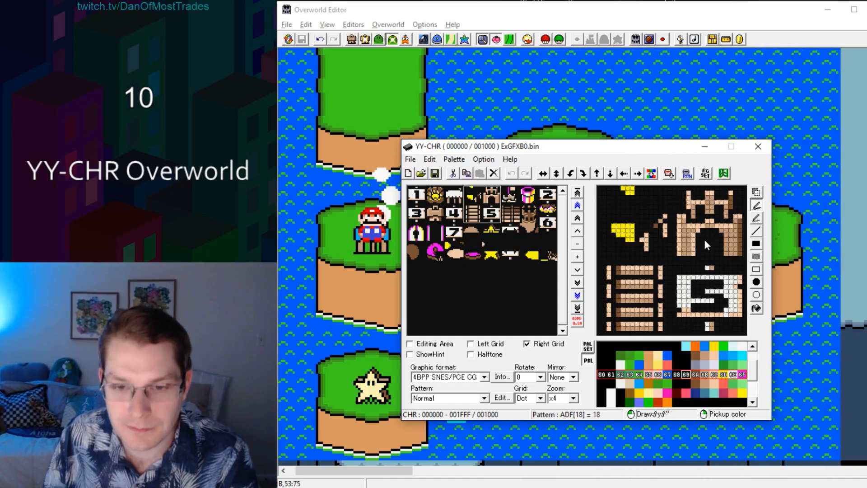
click(602, 385)
click(602, 393)
click(602, 393)
click(686, 363)
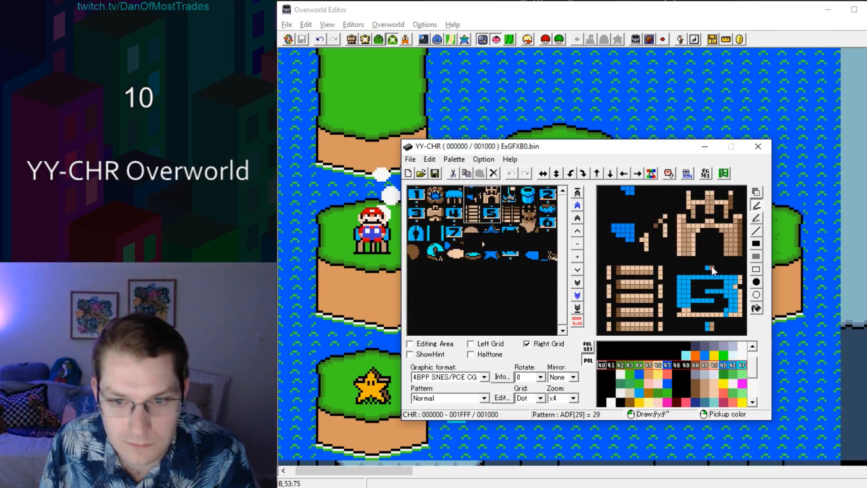
Step: Draw a row of dark pixels across the castle's lower wall and fill the gaps along its battlements in tan
mouse_move(684, 235)
mouse_down()
mouse_move(688, 249)
mouse_move(736, 235)
mouse_up()
right_click(731, 193)
click(726, 192)
click(717, 193)
click(702, 192)
click(694, 193)
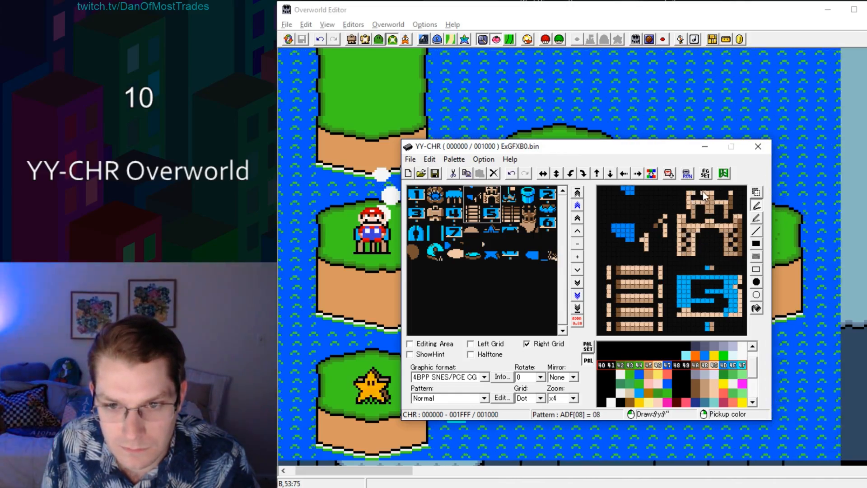
Step: Extend the castle's upper side walls in tan on both edges, fill its doorway, and bring the finished castle tile into the editing area's corner
click(684, 198)
click(679, 205)
drag(679, 202, 679, 212)
drag(736, 198, 740, 212)
right_click(651, 274)
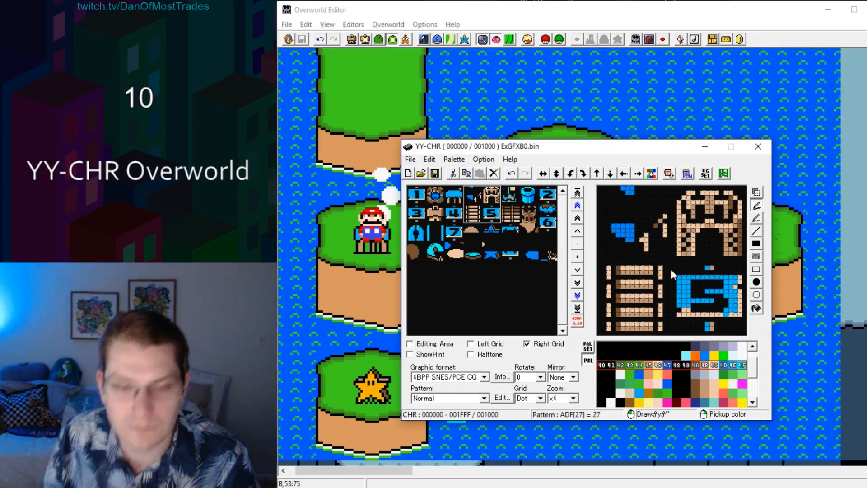
mouse_move(703, 254)
mouse_down()
mouse_move(717, 239)
mouse_move(710, 234)
mouse_move(711, 243)
mouse_up()
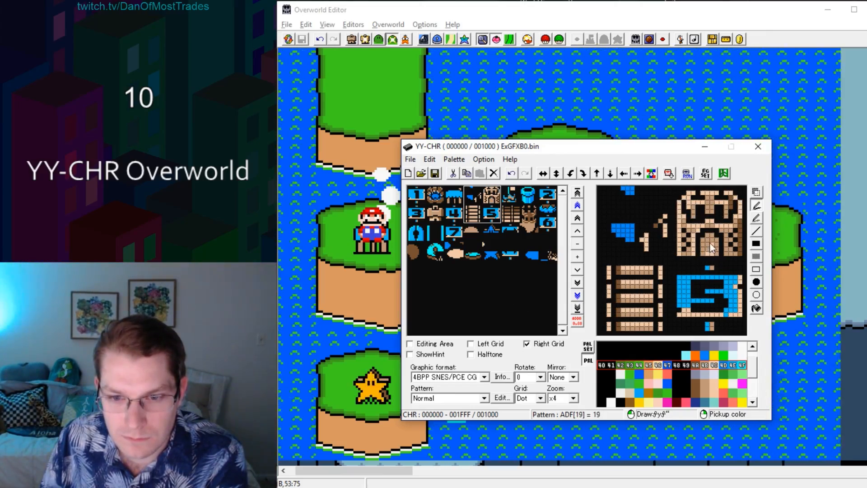
click(484, 199)
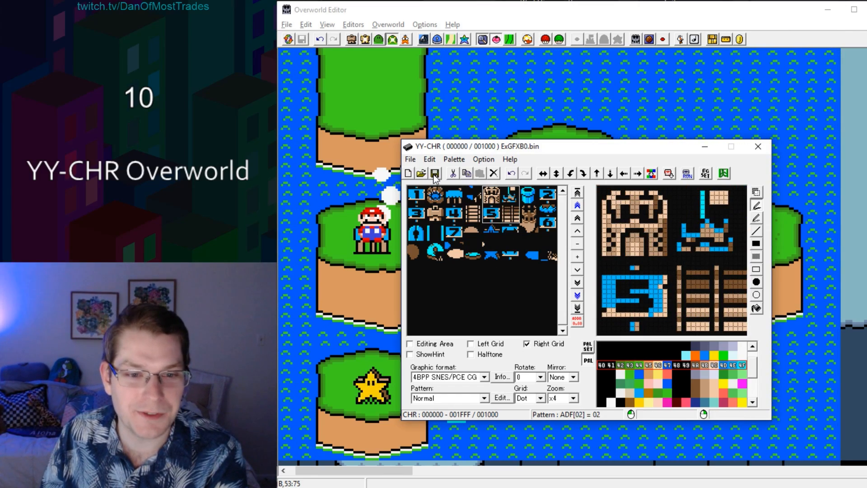
Step: Switch to the Overworld Editor and look up the castle in the Layer 1 16x16 tile selector
click(511, 81)
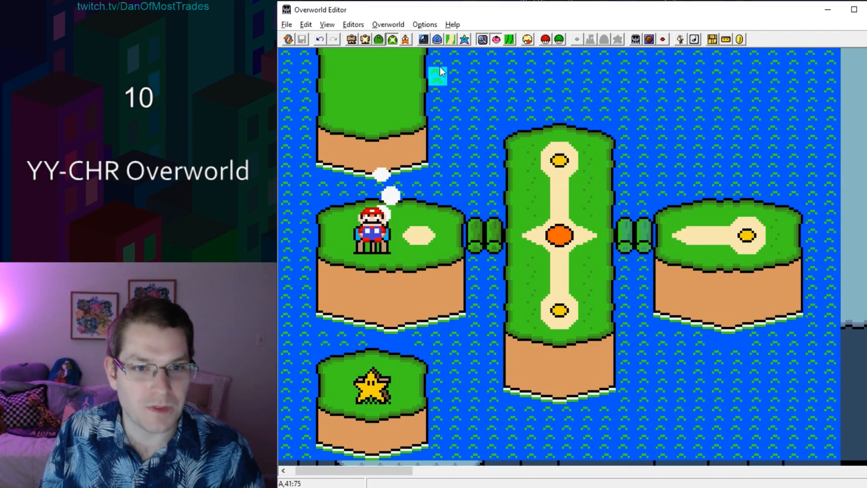
click(438, 39)
drag(561, 122, 445, 25)
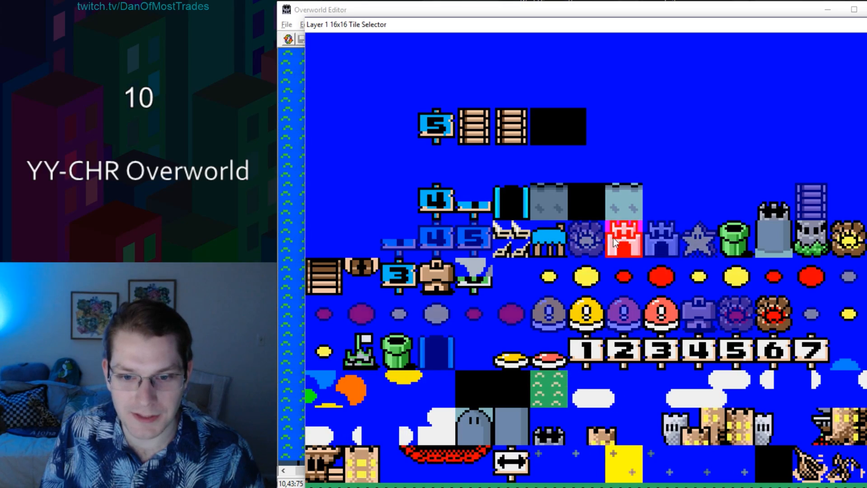
drag(529, 25, 528, 409)
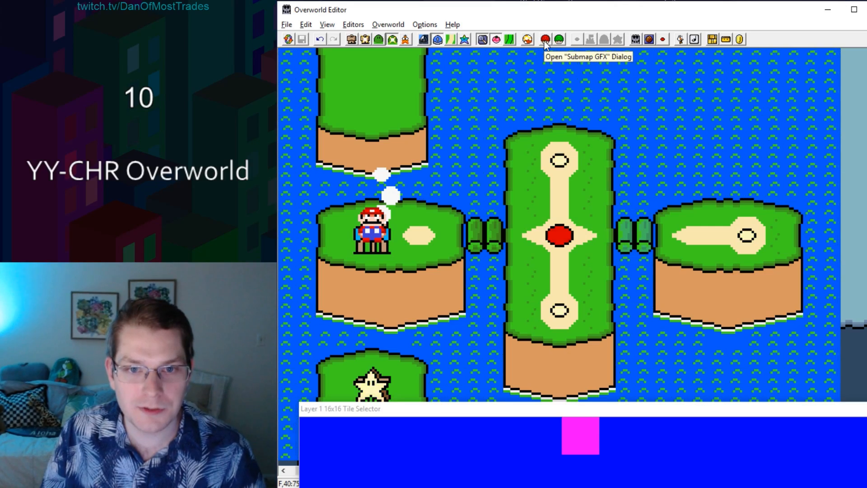
Step: Set the FG4 graphics file of the Yoshi's Island submap to B0
click(545, 39)
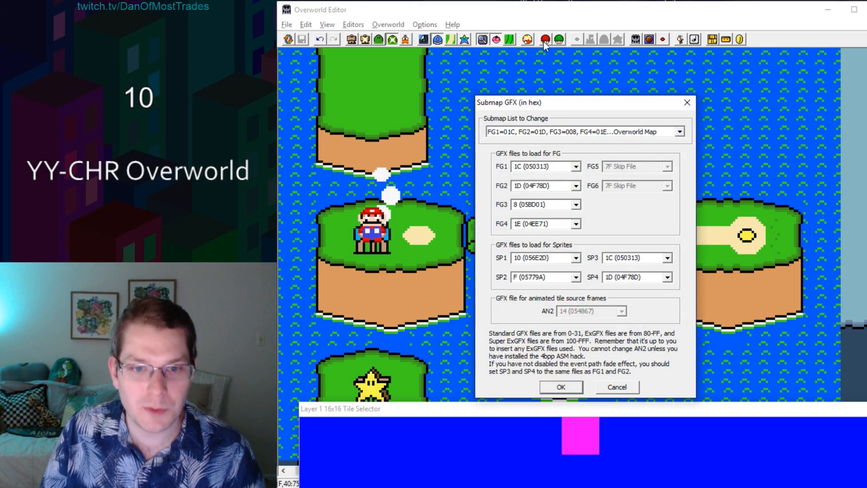
click(658, 130)
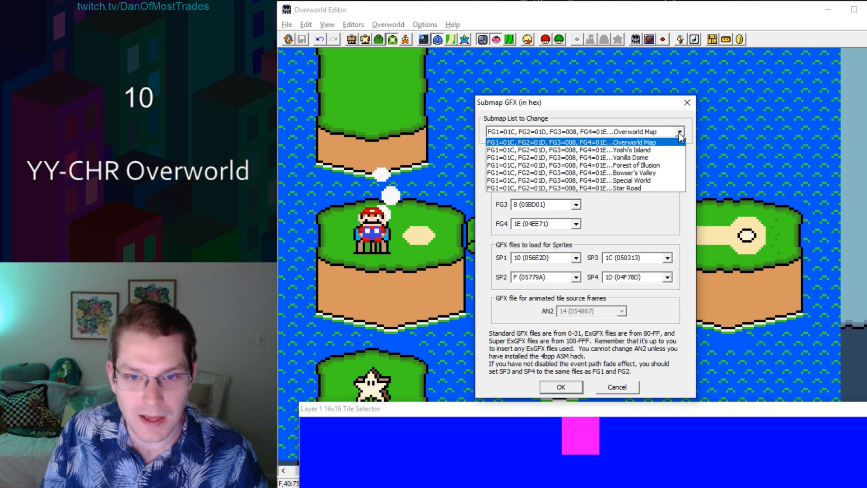
click(625, 151)
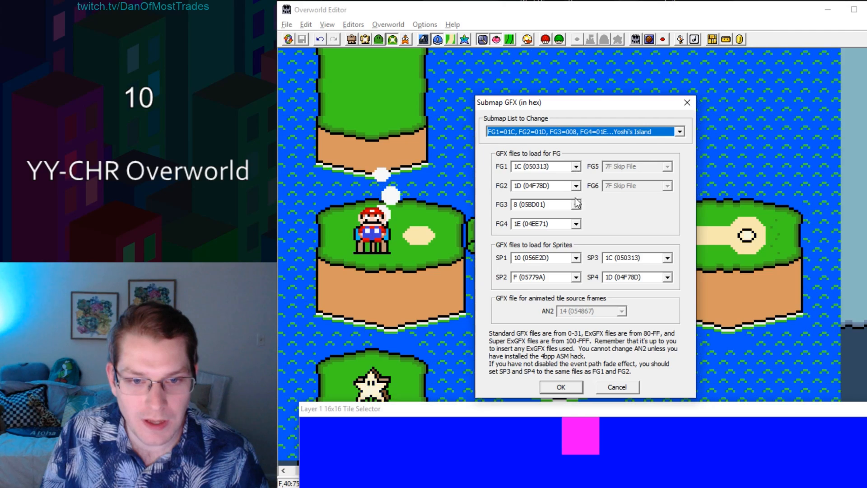
click(576, 223)
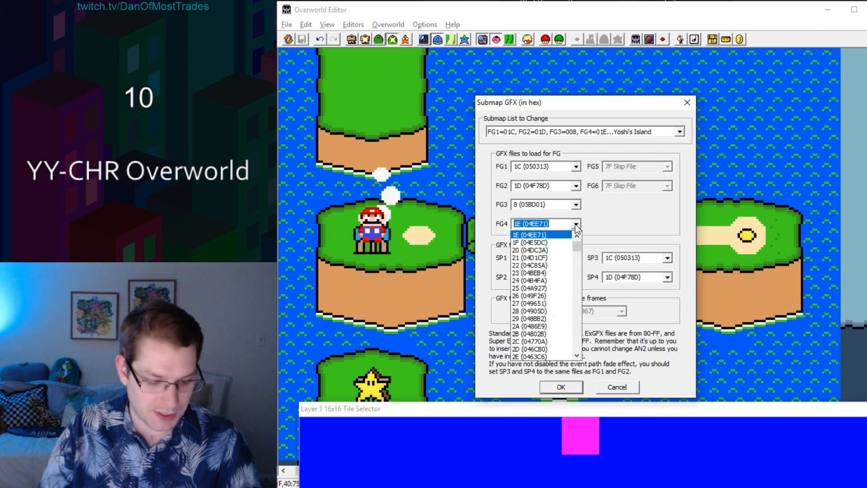
text(B0 Not Inserted)
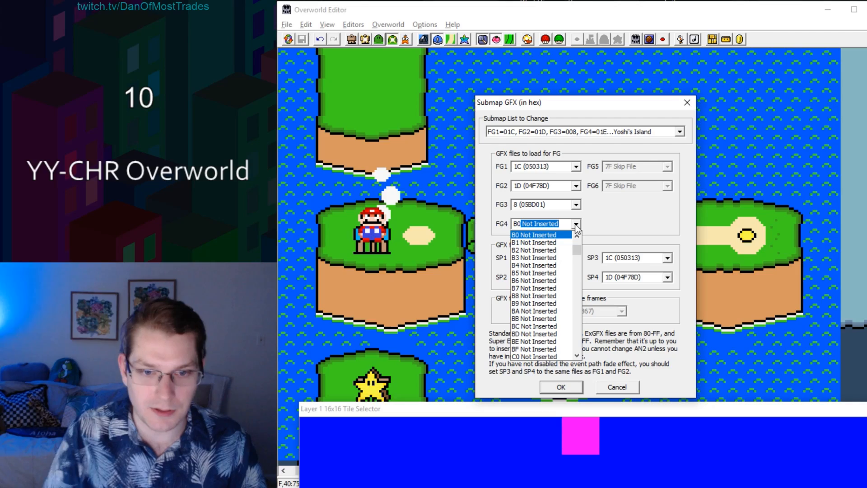
click(574, 387)
click(570, 389)
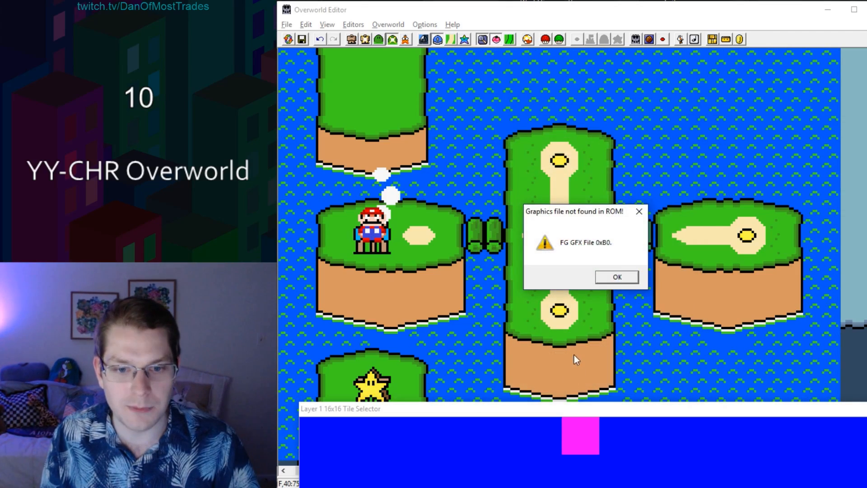
click(617, 277)
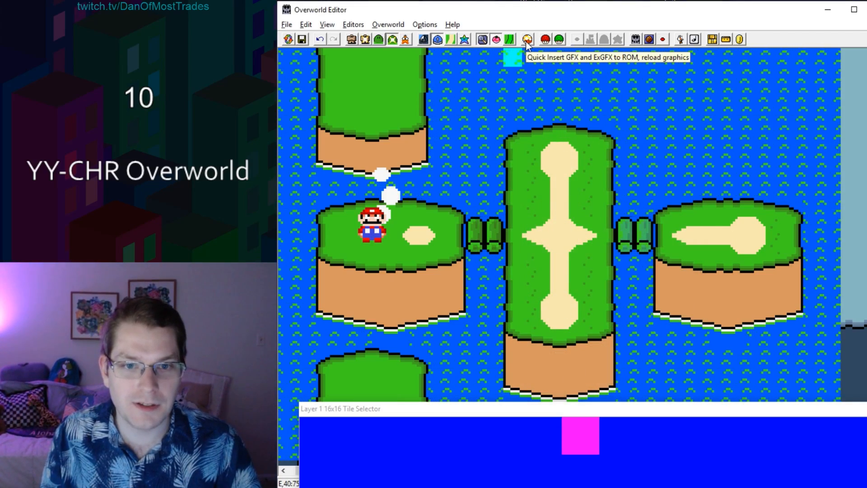
Step: Insert the GFX and ExGFX files into the ROM and reapply B0 as the FG4 file for Yoshi's Island
click(527, 39)
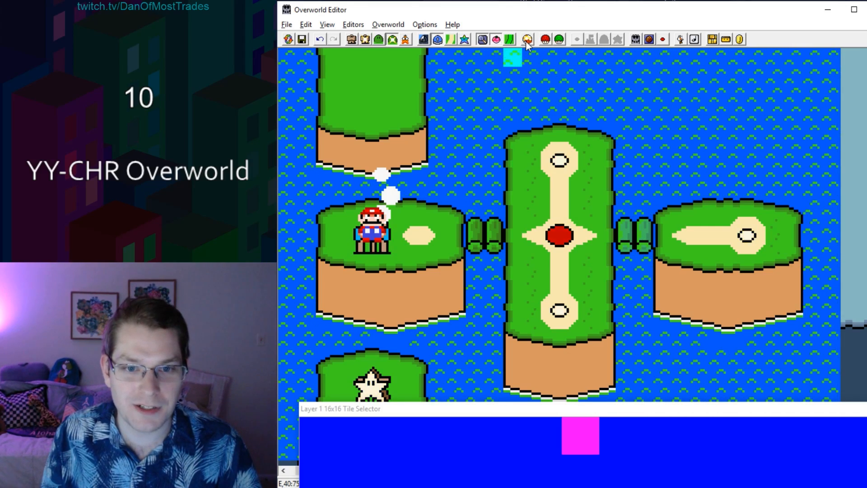
click(546, 40)
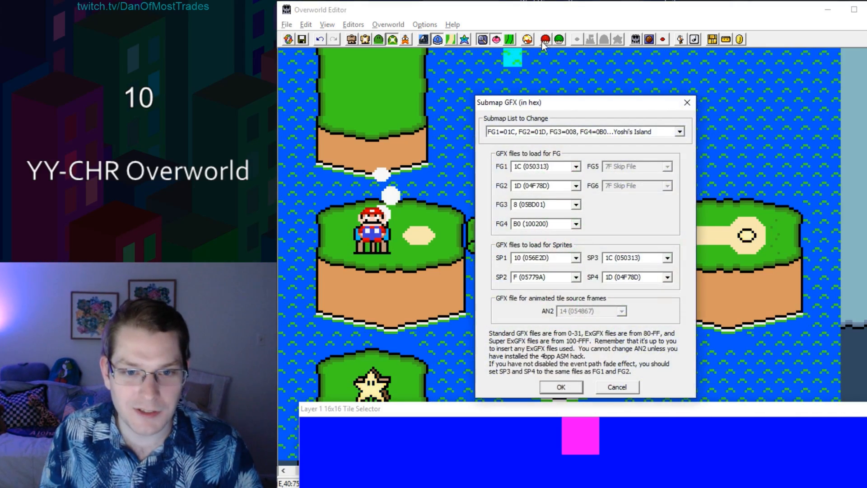
click(576, 224)
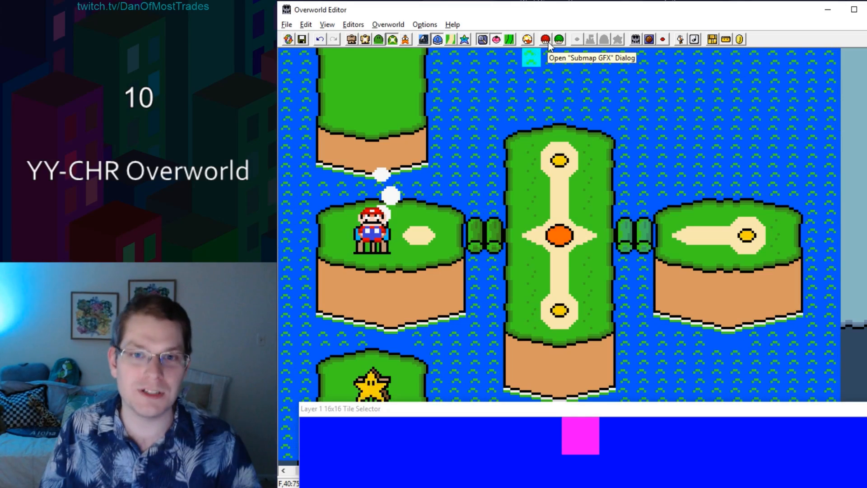
click(549, 42)
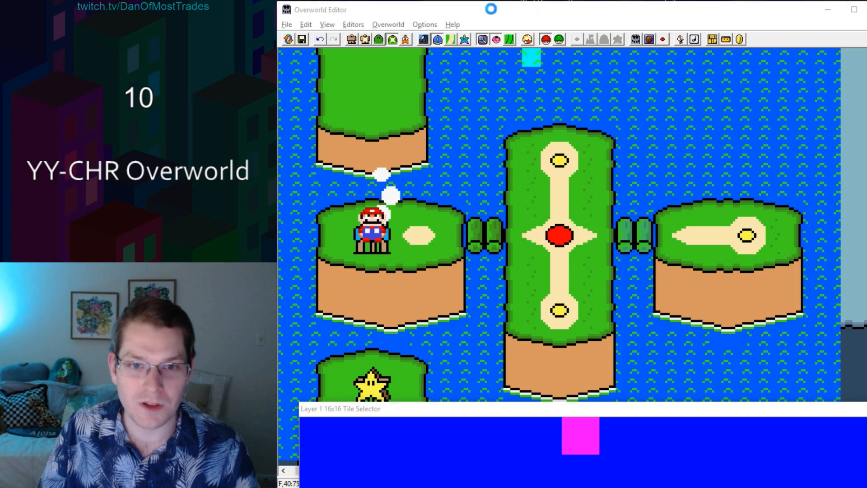
click(577, 224)
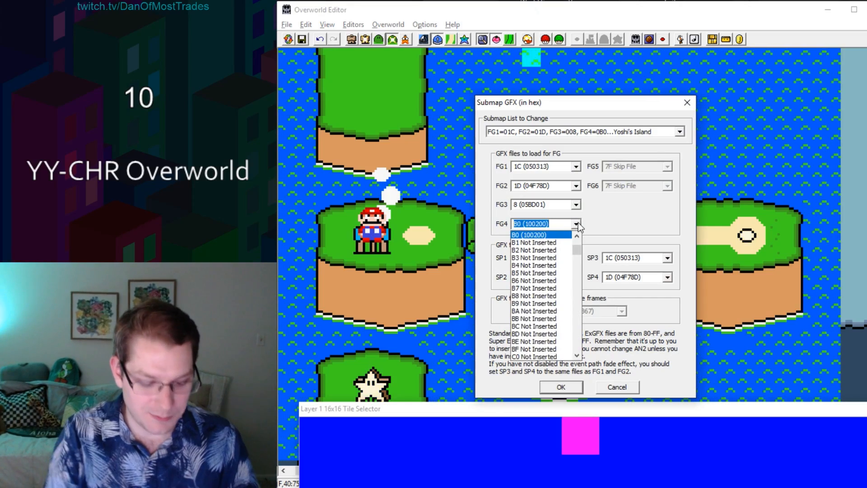
click(578, 222)
key(Return)
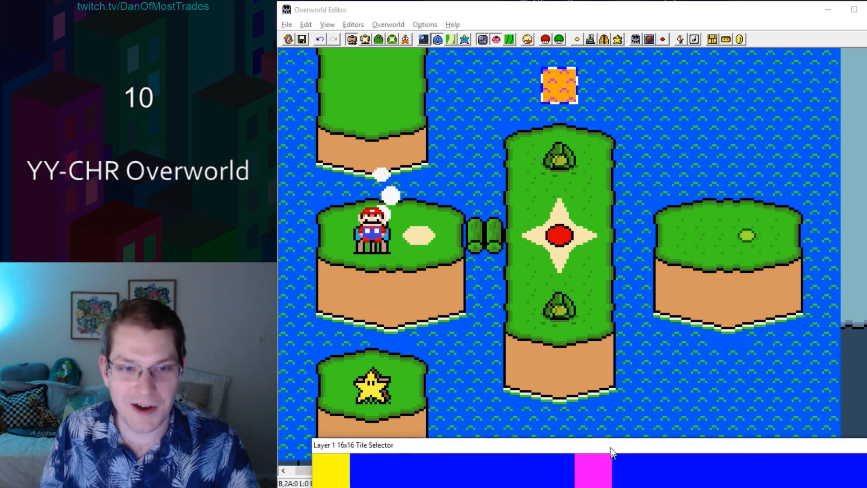
Step: Pick the redrawn castle from the Layer 1 tile selector and place it on the eastern island beside the level dot
drag(611, 452, 525, 66)
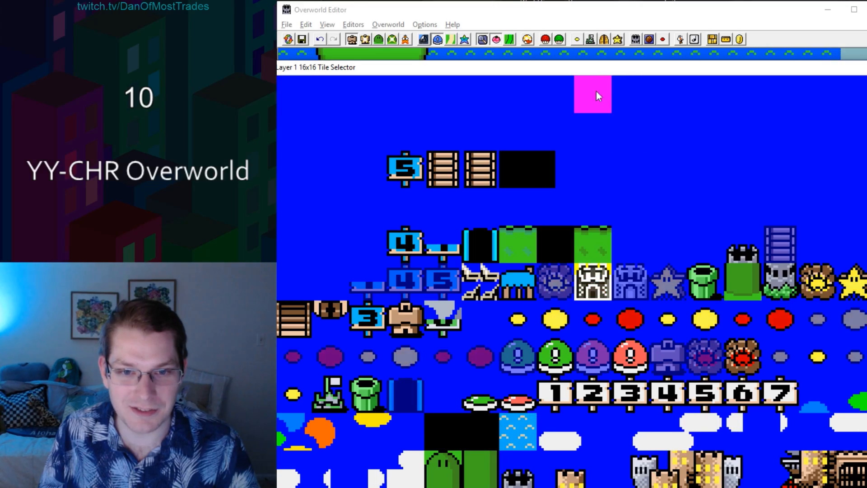
drag(594, 69, 592, 81)
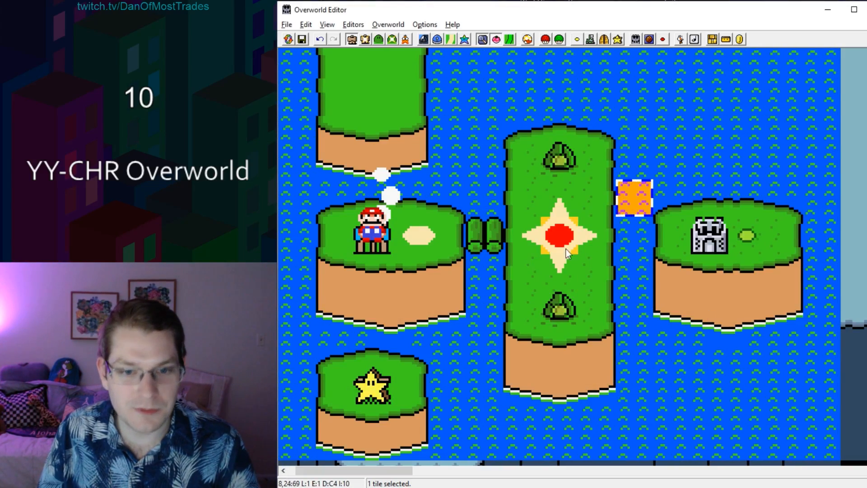
click(502, 147)
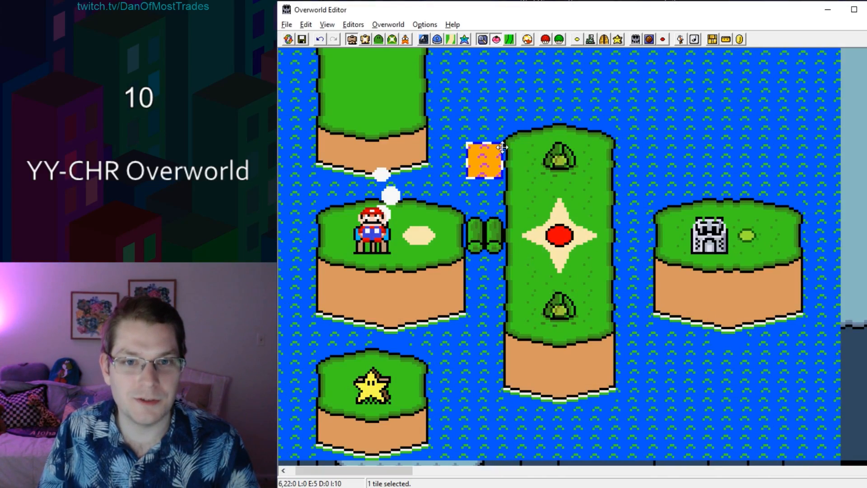
Step: Examine the castle tile on the Bowser's Valley submap and compare it with the Layer 1 tile selector
drag(398, 470, 518, 479)
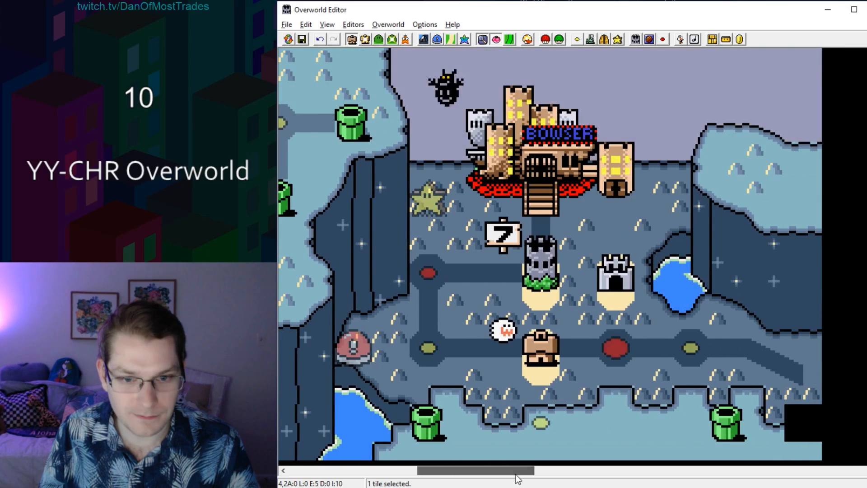
click(616, 267)
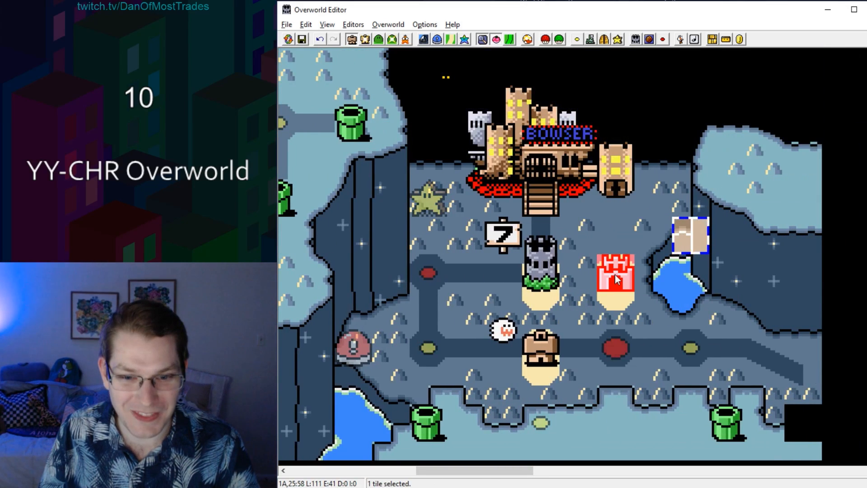
click(438, 40)
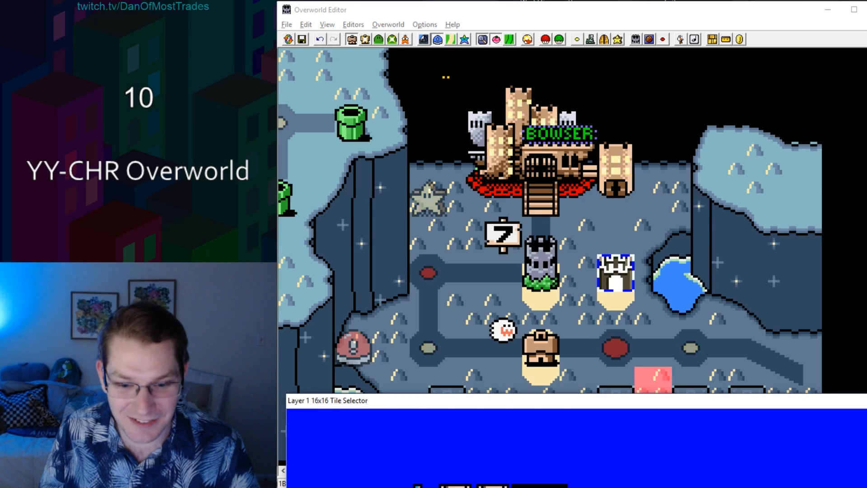
right_click(616, 235)
key(Delete)
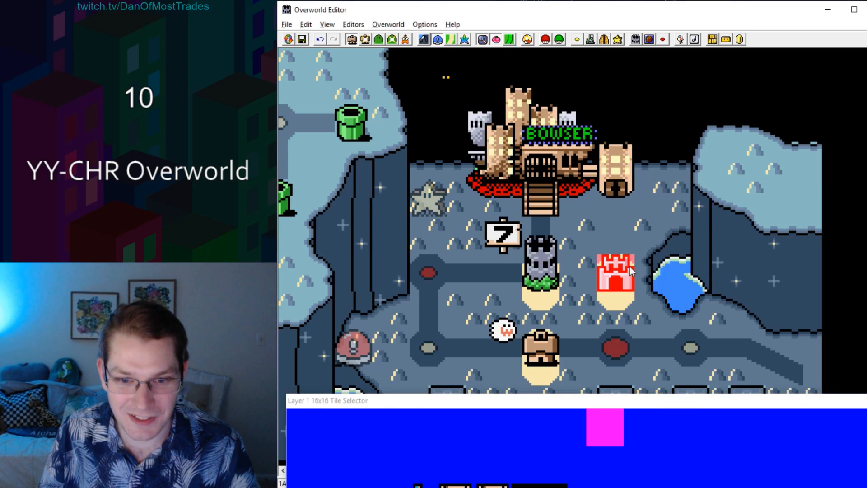
click(615, 236)
Step: Set the FG4 graphics file of the Bowser's Valley submap to B0
click(653, 235)
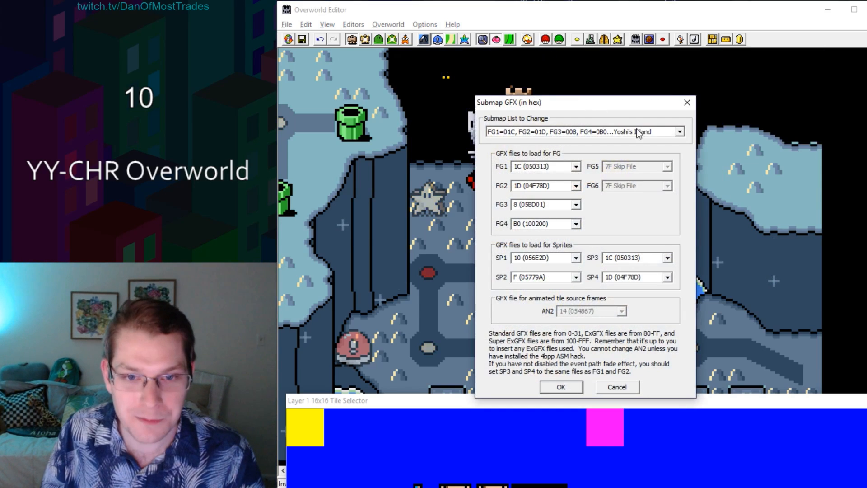
click(673, 132)
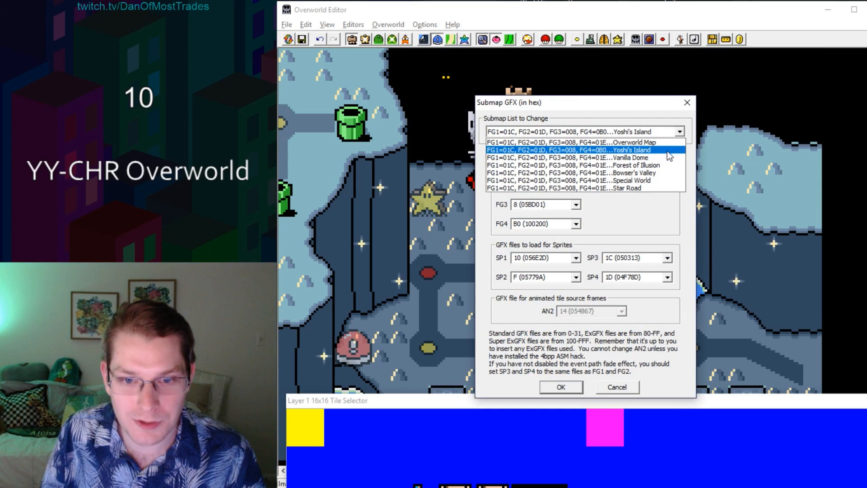
click(650, 173)
click(576, 224)
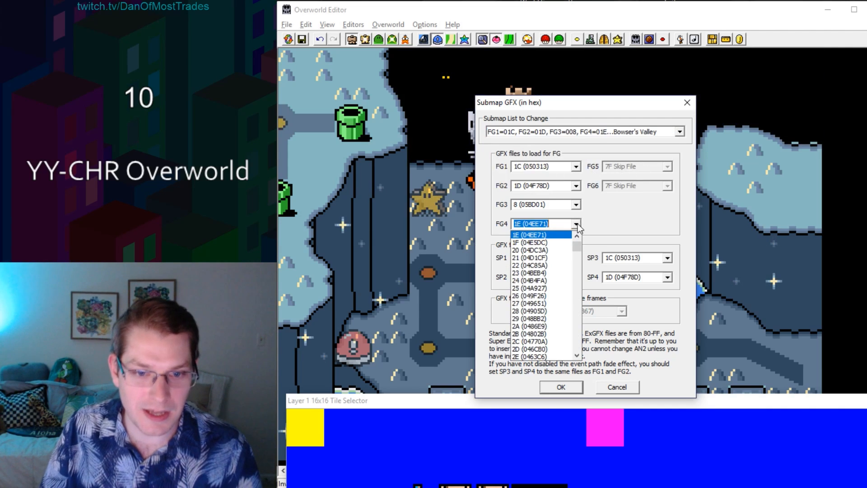
text(B0 (100200)
key(Return)
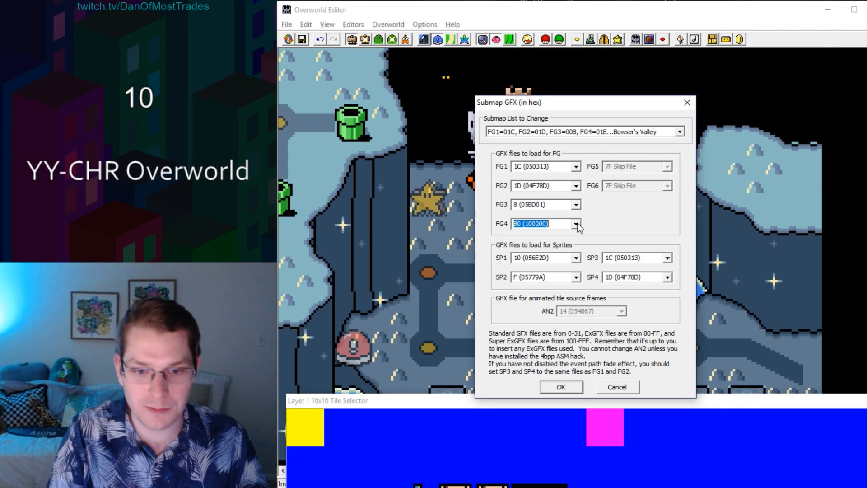
key(Return)
click(691, 198)
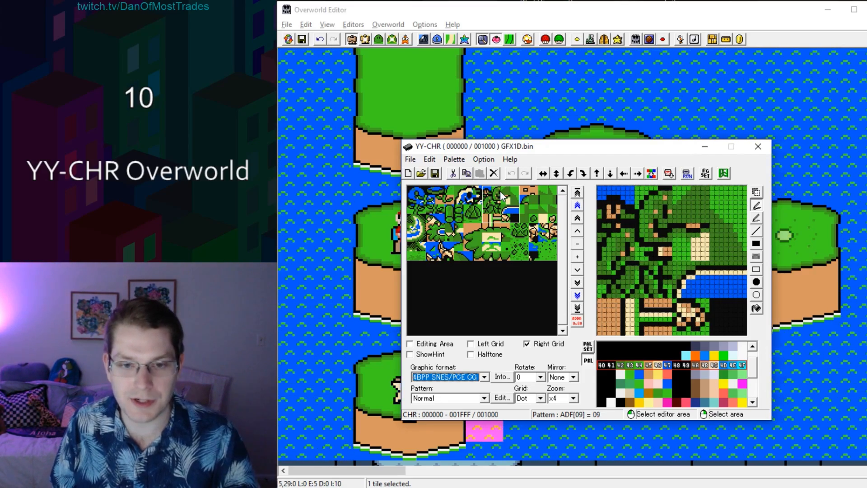
Step: Select the bush tiles of GFX1D.bin in YY-CHR and bring them into the editing area
right_drag(467, 208, 474, 216)
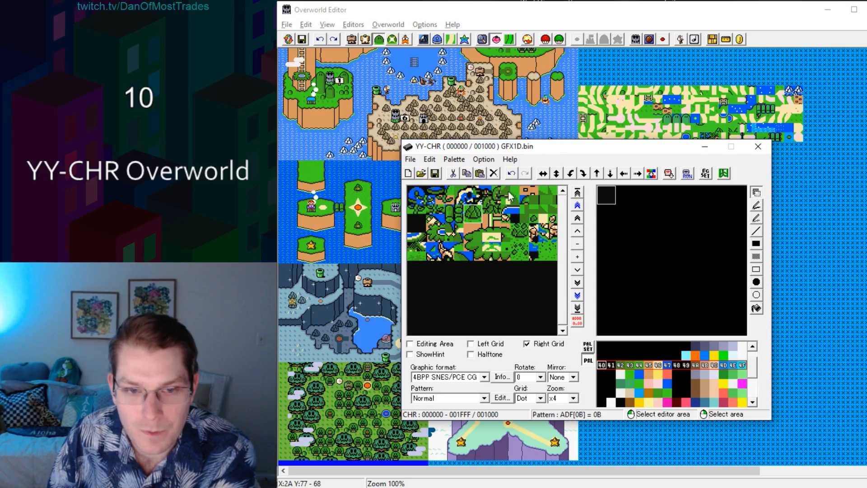
drag(423, 202, 470, 212)
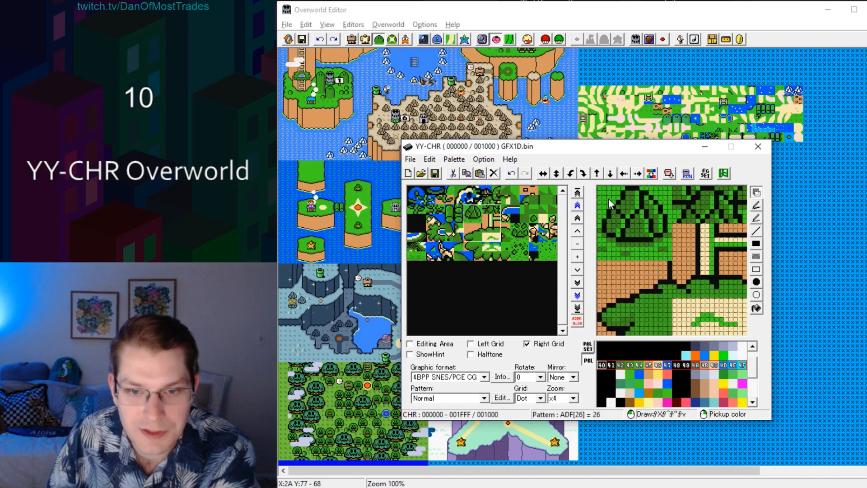
Step: Try to move the bush graphic diagonally within the editing area and undo the edits
drag(637, 224, 671, 253)
click(512, 173)
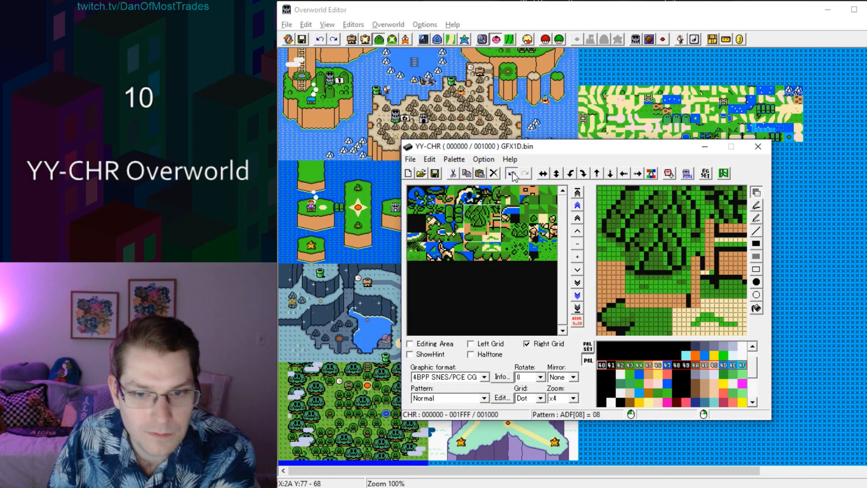
click(512, 174)
click(512, 173)
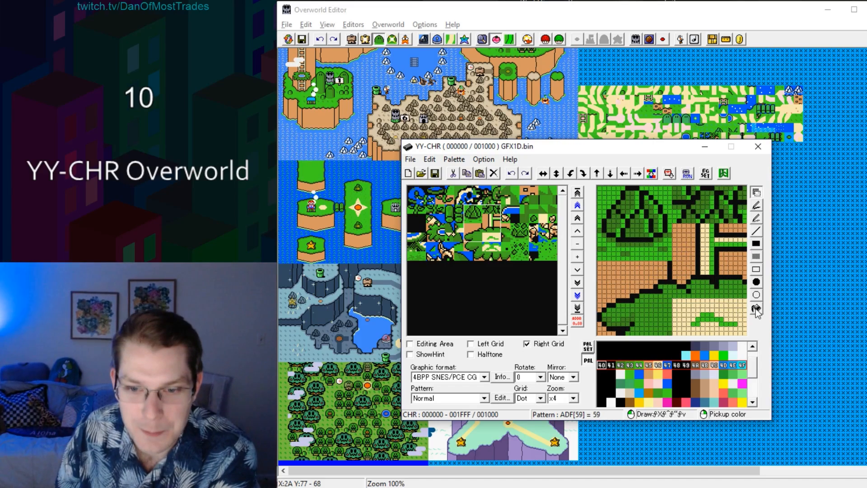
Step: Try the fill tool on the tile graphics of GFX1D.bin and undo the fill
click(702, 311)
click(511, 174)
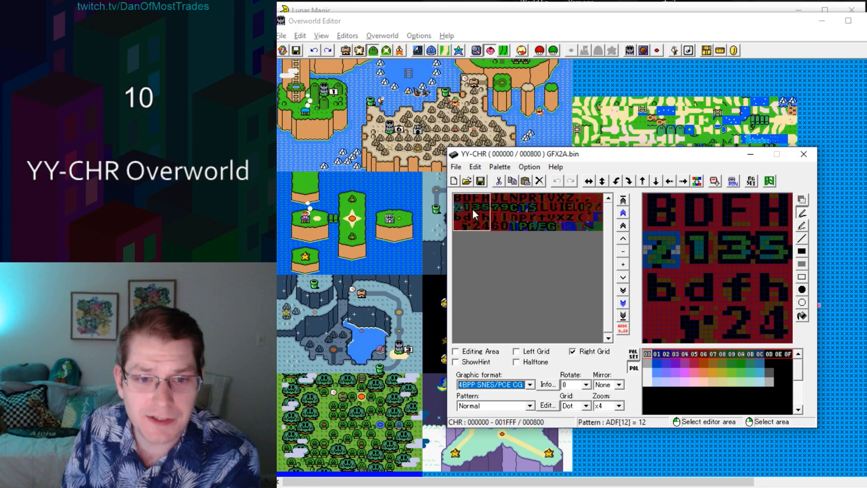
Step: Show GFX2A.bin with the palette row starting at 10 and set its graphic format to 2BPP GB
click(650, 364)
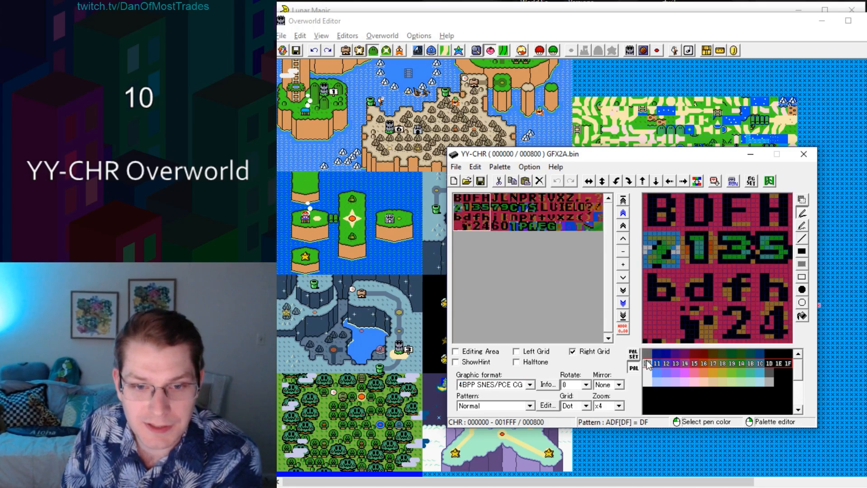
click(648, 373)
click(649, 364)
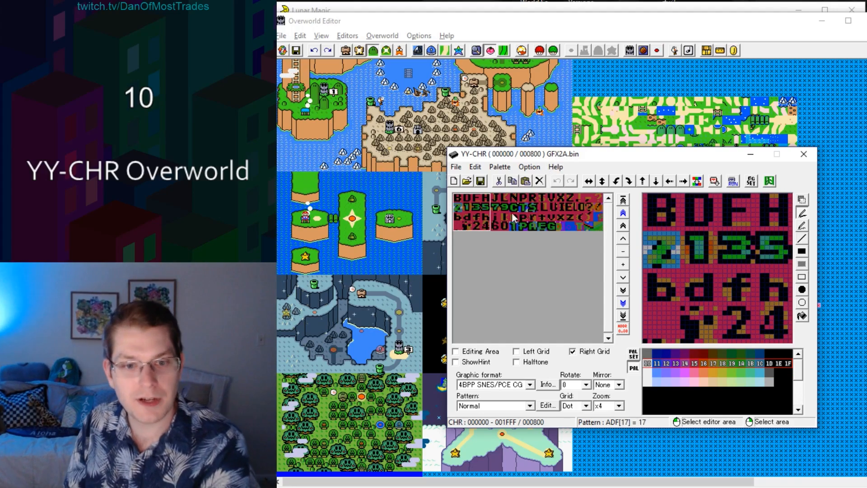
click(471, 211)
drag(471, 210, 457, 195)
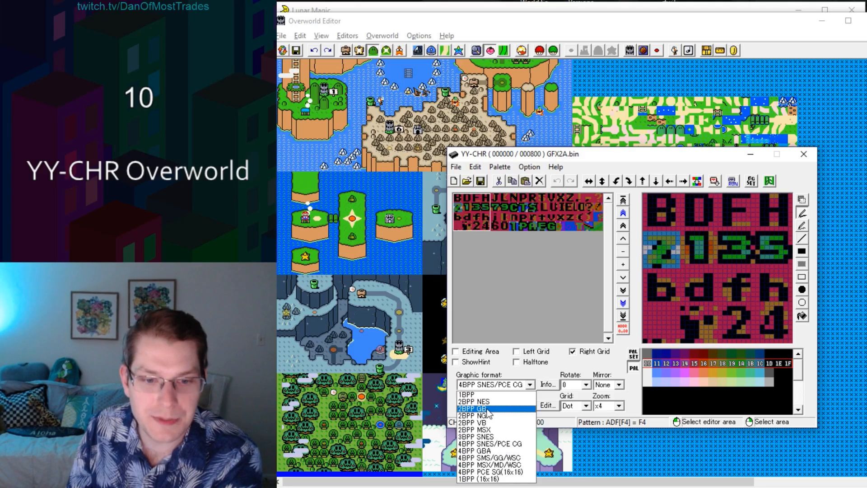
click(487, 409)
Step: Examine the letter and number tiles of GFX2A.bin, including the ILLUSIYELLOW row, in the editing area
click(476, 210)
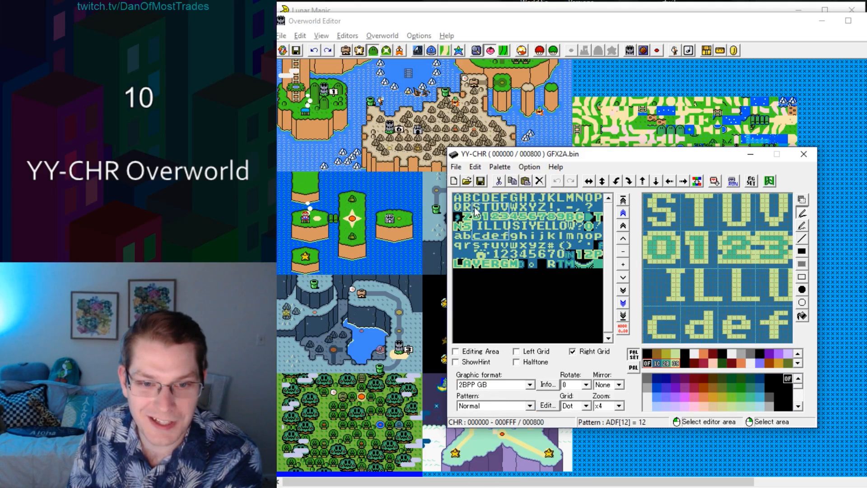
drag(476, 210, 491, 226)
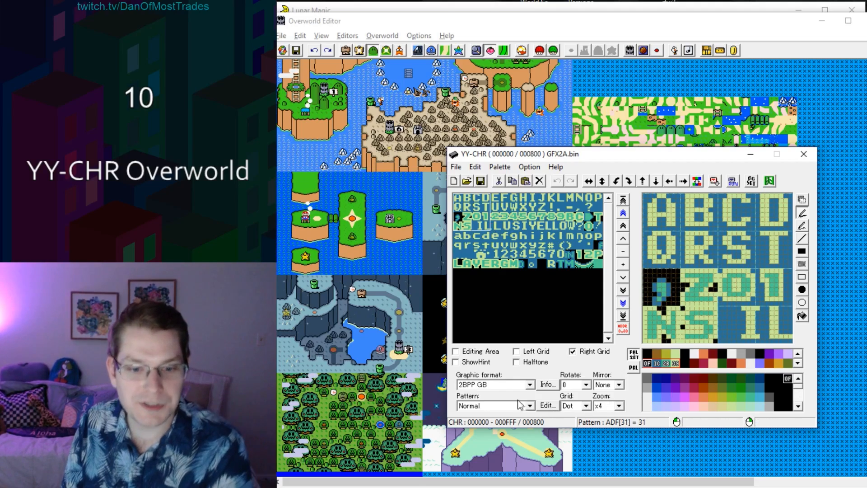
click(528, 385)
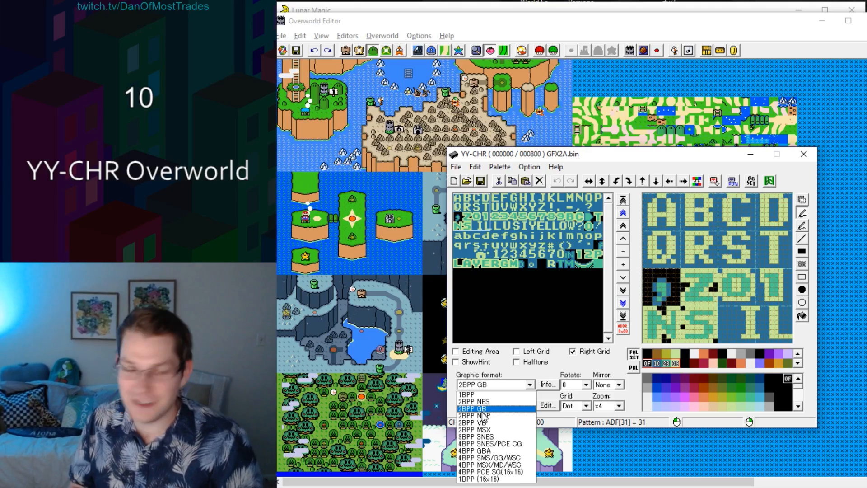
click(486, 230)
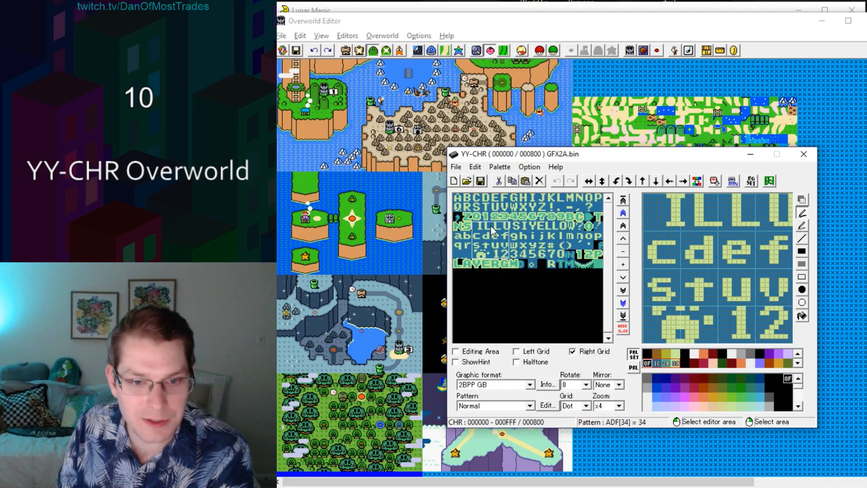
mouse_move(487, 229)
mouse_down()
mouse_move(545, 231)
mouse_move(531, 199)
mouse_move(465, 202)
mouse_move(483, 229)
mouse_up()
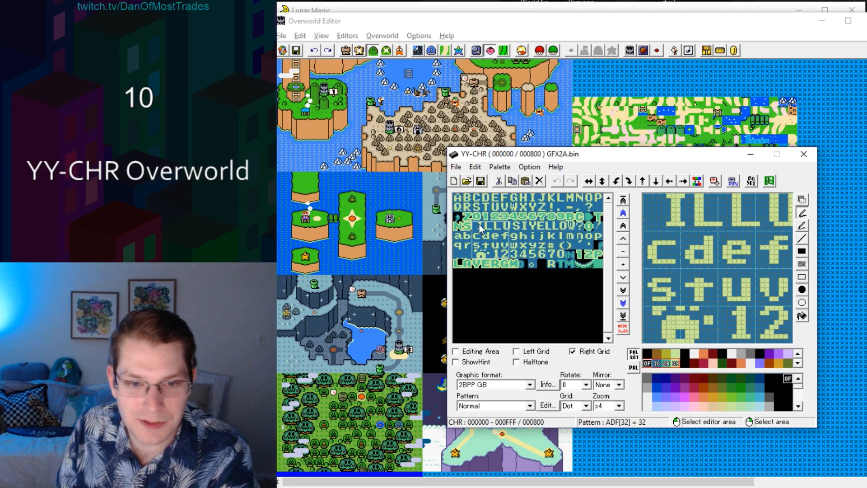
right_drag(476, 223, 570, 228)
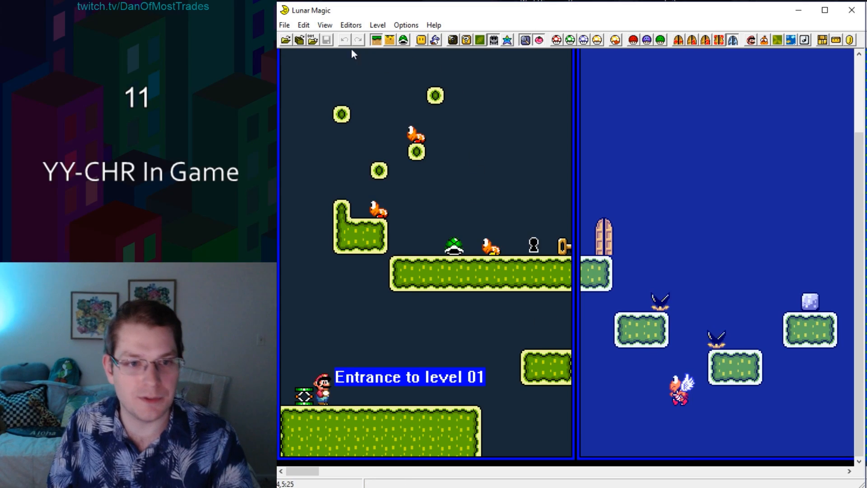
Step: Switch to Lunar Magic and find sprite 20, Magikoopa's magic, stationary, by searching the sprite list for "magic"
click(325, 25)
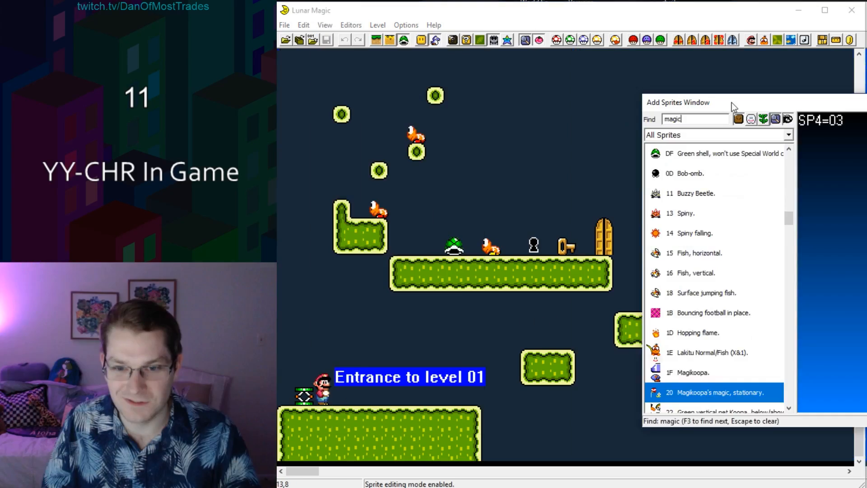
drag(731, 102, 645, 72)
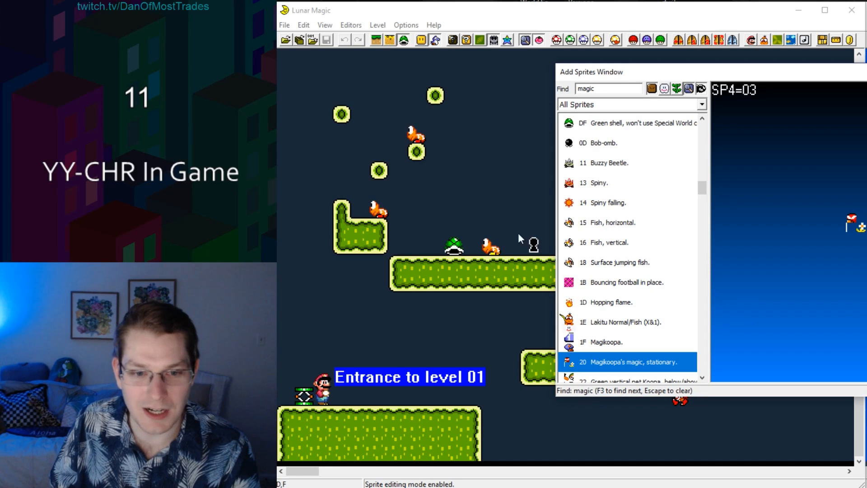
drag(651, 71, 842, 62)
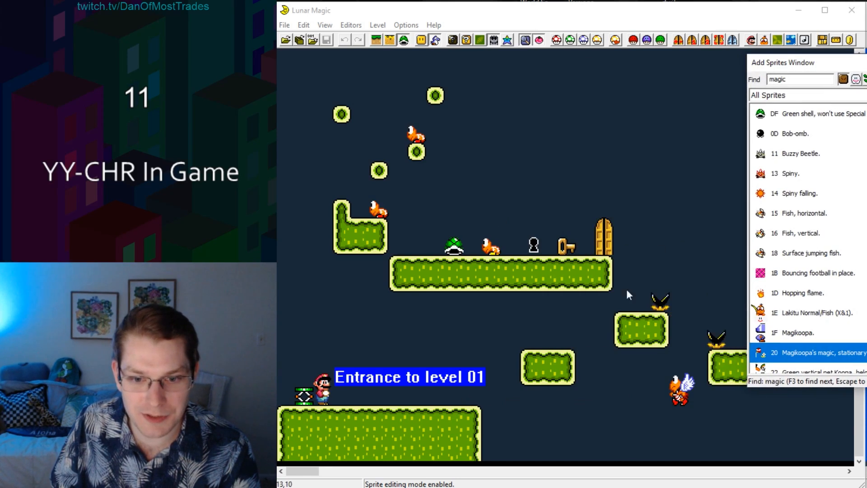
Step: Place two Magikoopa's magic, stationary sprites beside the starting ground and delete them again
click(512, 433)
click(588, 434)
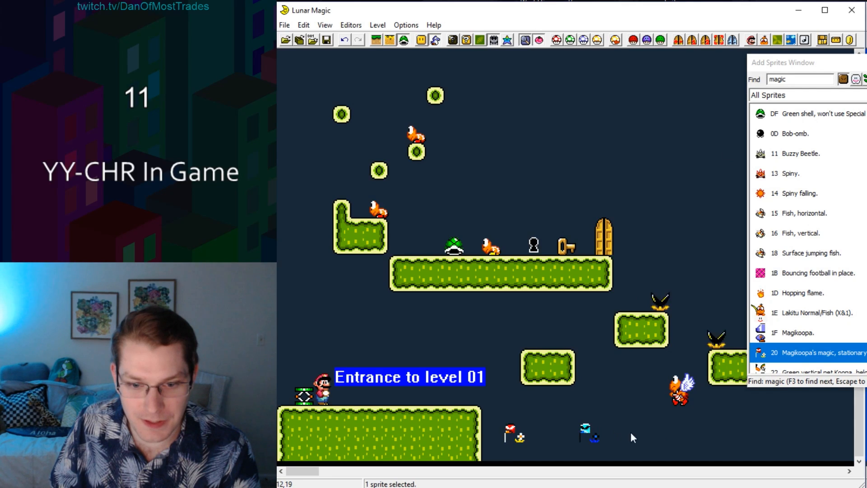
drag(491, 414, 596, 438)
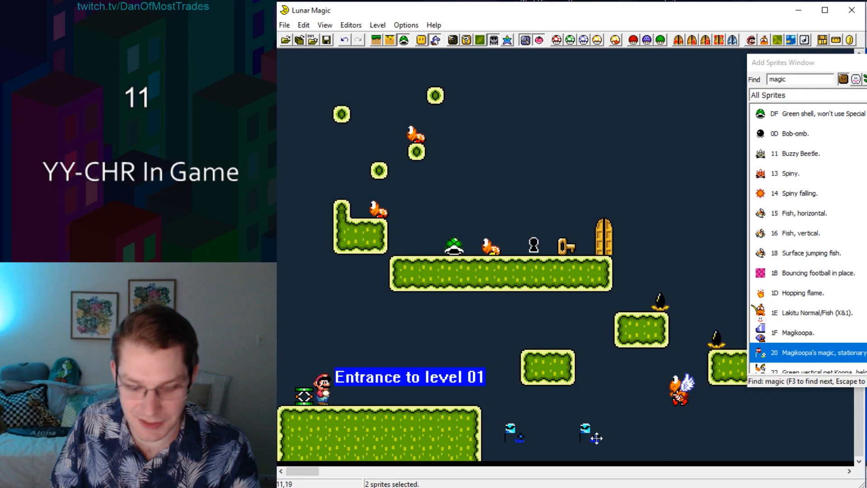
key(Delete)
Step: Place two Magikoopa's magic, stationary sprites between the starting ground and the red winged Koopa
click(790, 350)
drag(312, 471, 321, 471)
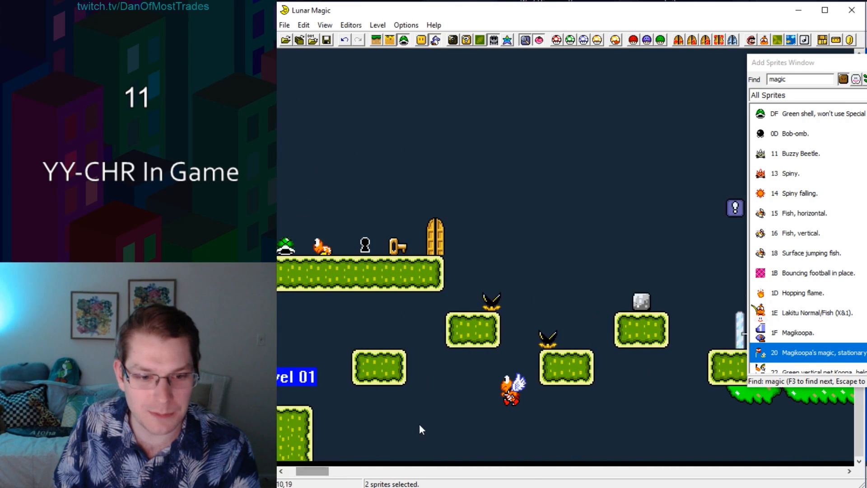
right_click(473, 406)
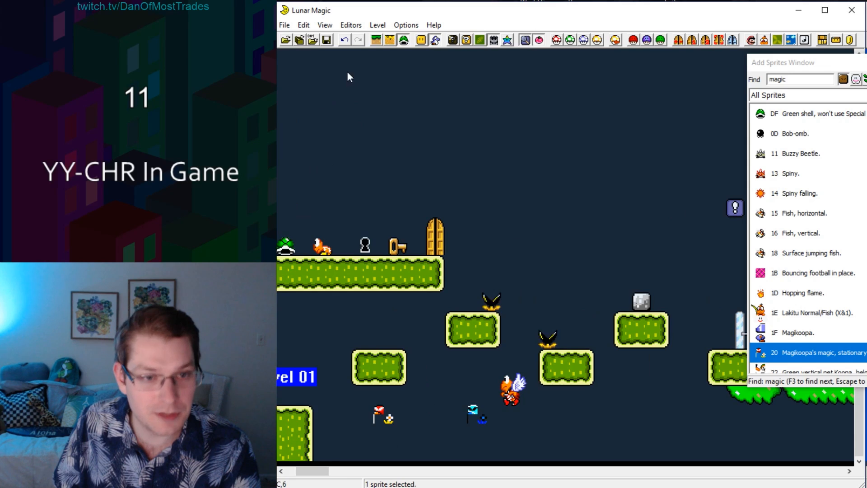
Step: Delete the two small floating platforms above the magic sprites along with the muncher on one, and save the level
click(376, 40)
drag(334, 342, 400, 384)
key(Delete)
drag(426, 293, 493, 340)
key(Delete)
key(ctrl+s)
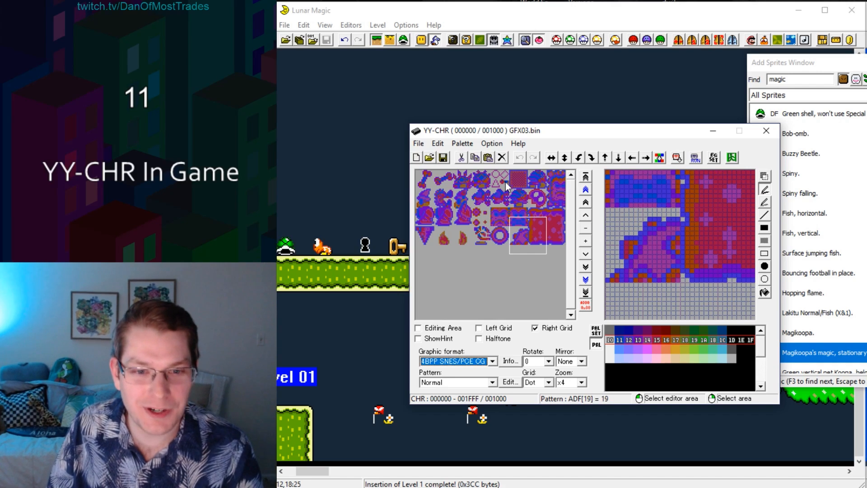
Step: Select and copy the tile with the circle, diamond and triangle magic shapes in GFX03.bin in YY-CHR
click(505, 183)
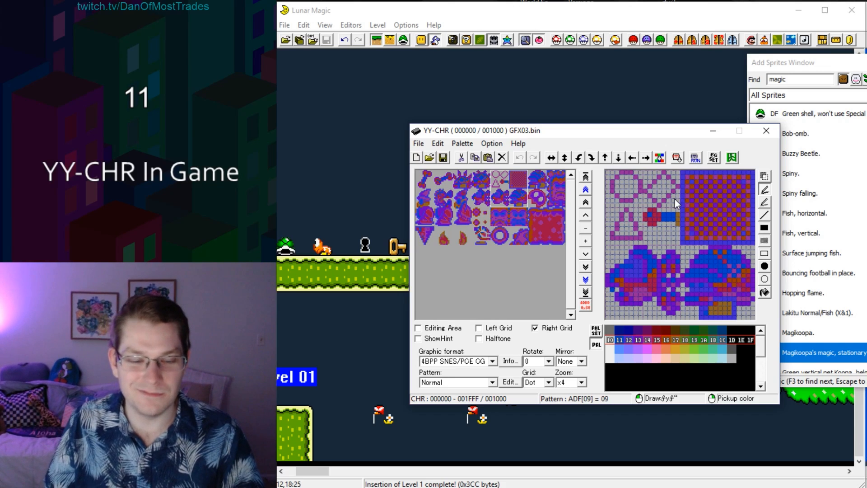
click(501, 181)
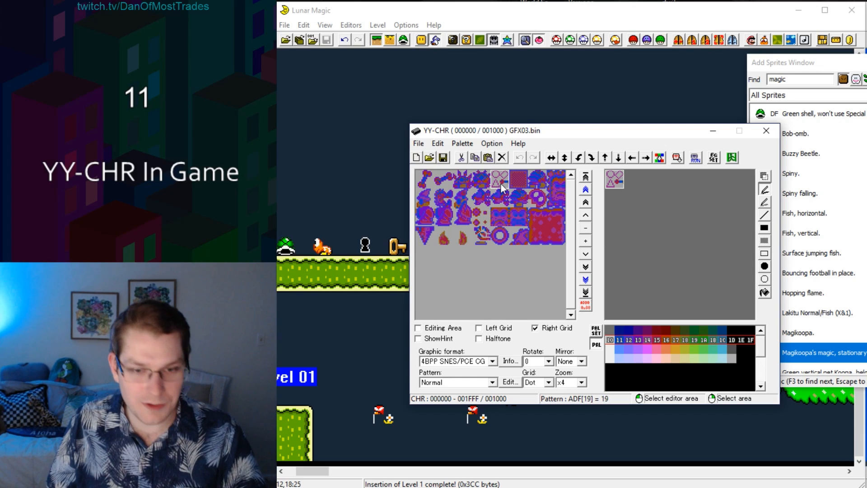
drag(487, 129, 503, 149)
Step: Check in the level's Super GFX Bypass settings which graphics file SP4 loads
click(454, 93)
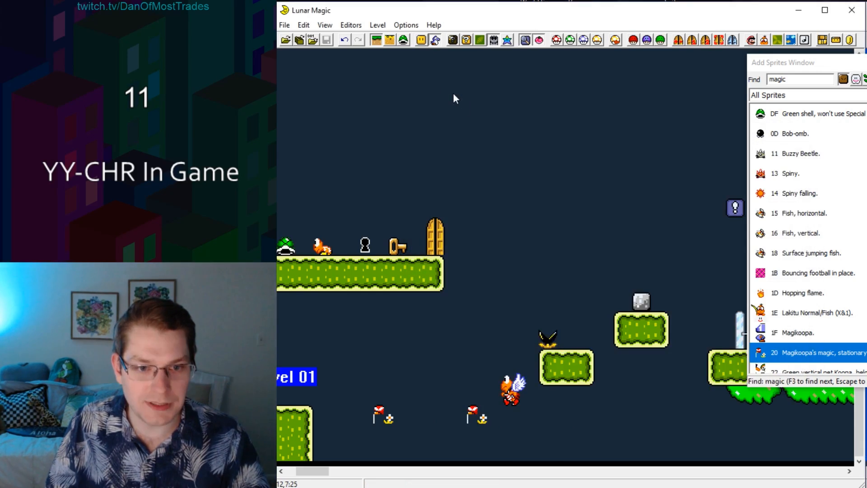
click(633, 40)
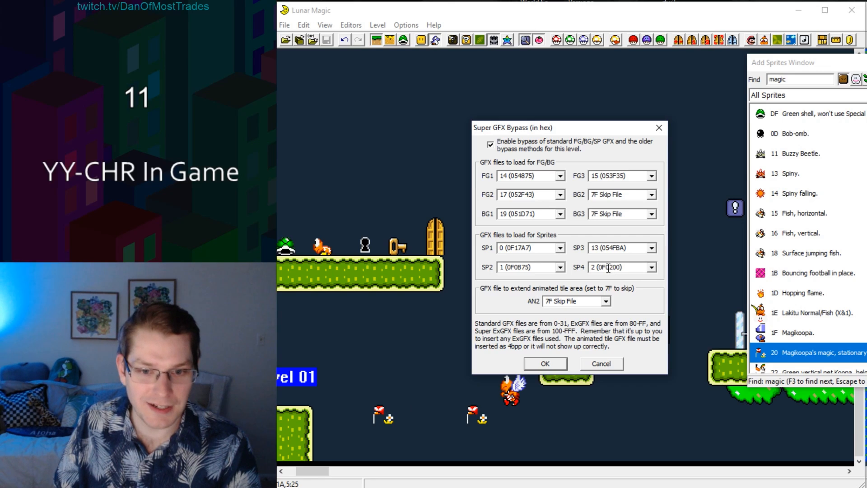
Step: Open GFX02.bin in YY-CHR with the 4BPP SNES/PCE CG graphic format
key(alt+Tab)
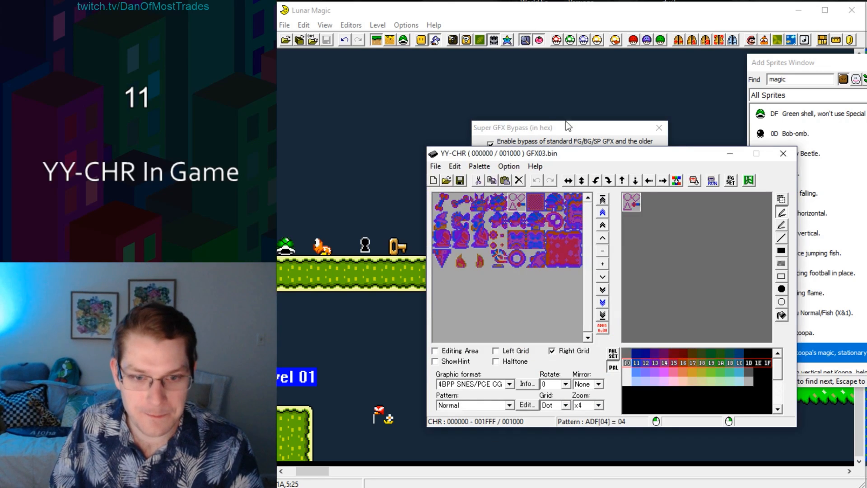
click(448, 181)
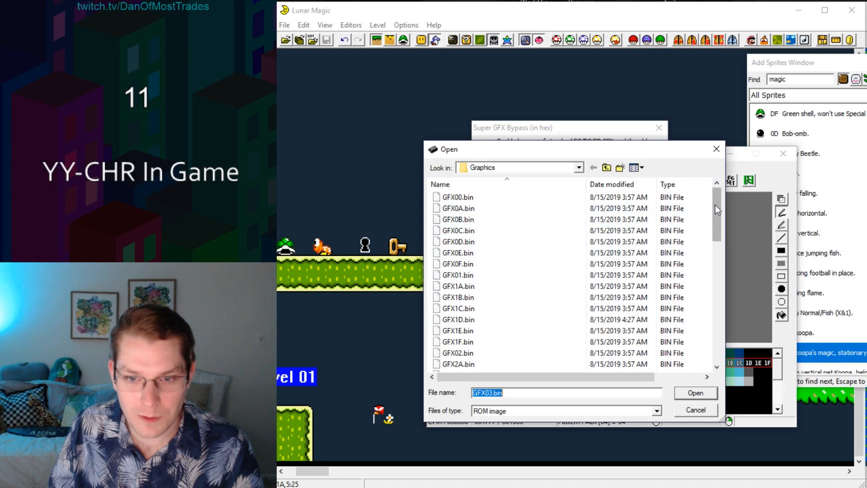
drag(715, 204, 720, 232)
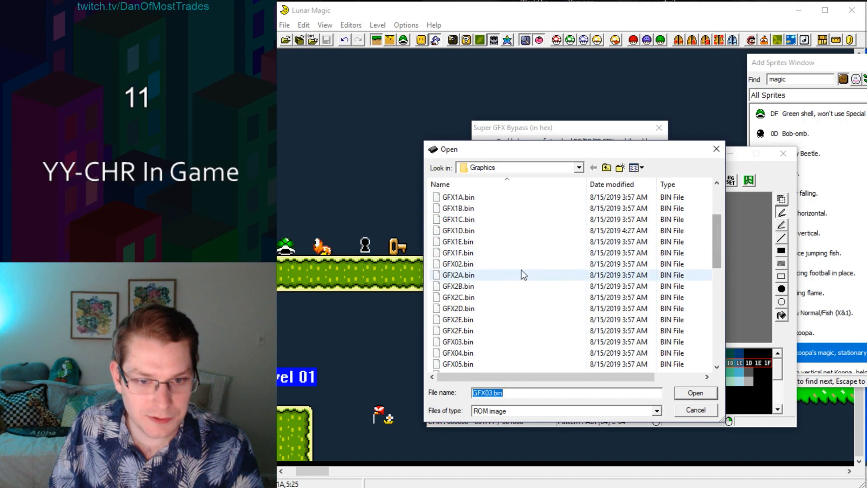
double_click(494, 265)
click(476, 384)
click(492, 443)
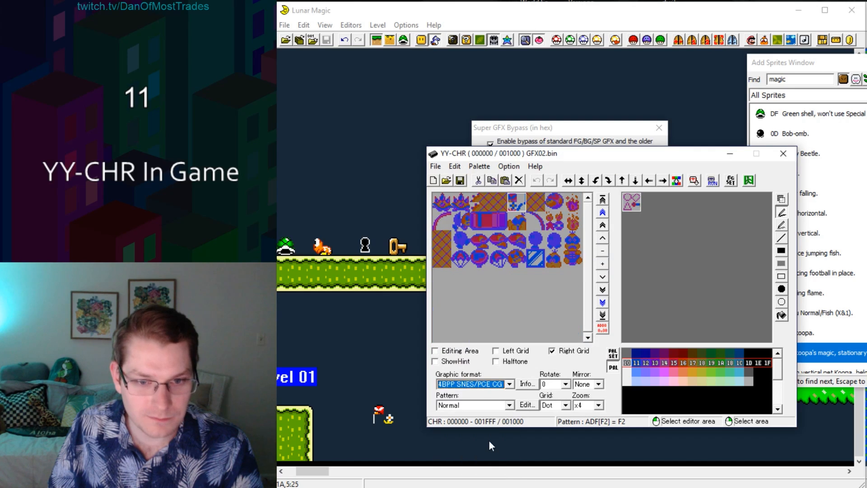
Step: Paste the copied magic shapes over the flag-like tile in the first row of GFX02.bin and save the file
drag(543, 155, 551, 148)
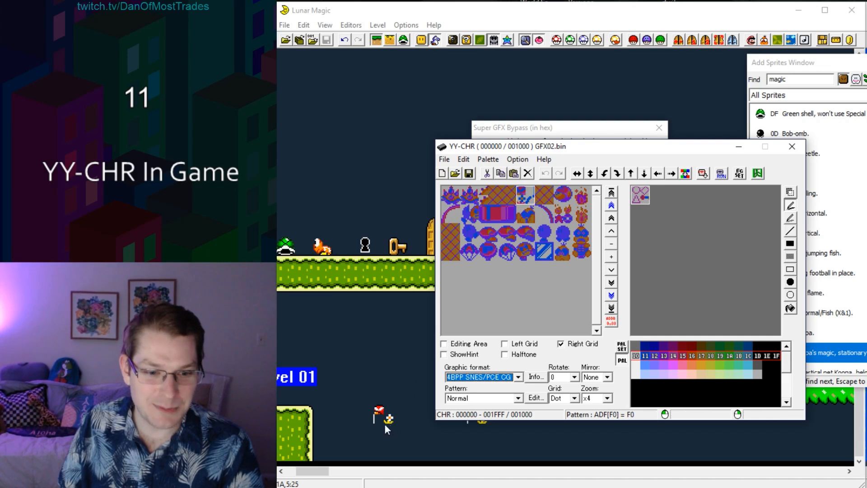
click(529, 201)
key(ctrl+v)
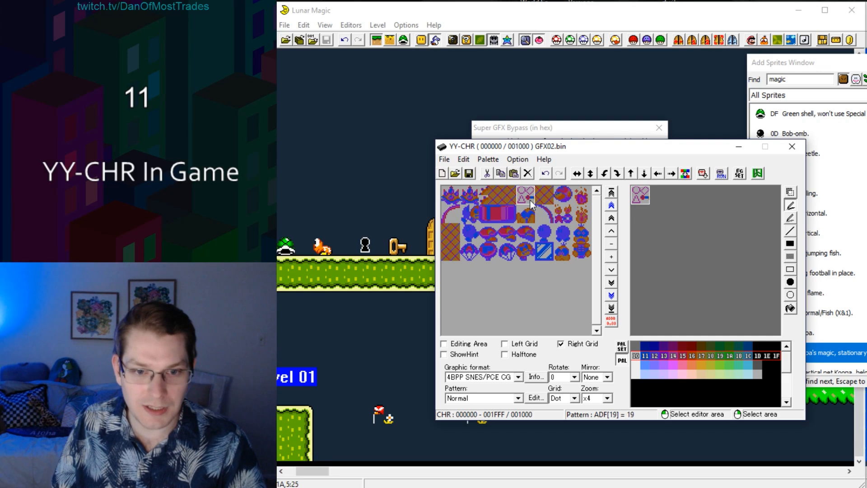
click(470, 174)
click(432, 66)
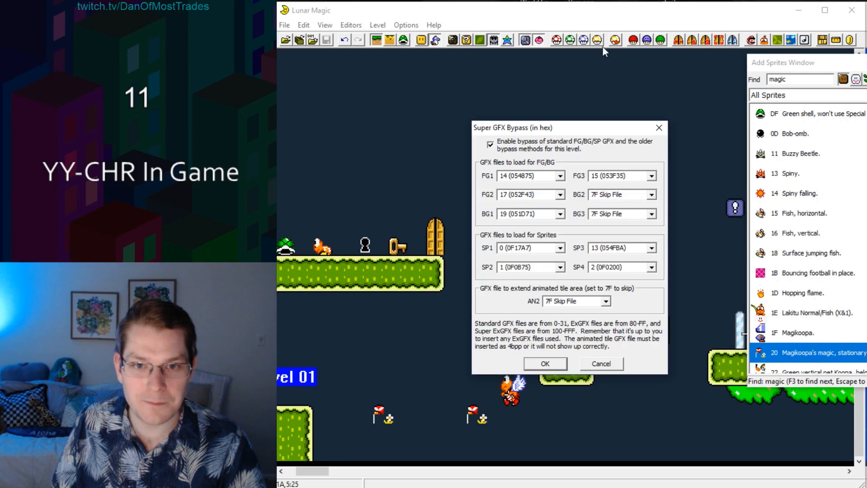
Step: Accept the Super GFX Bypass settings, load the edited GFX02.bin graphics into the level and save the level
click(560, 365)
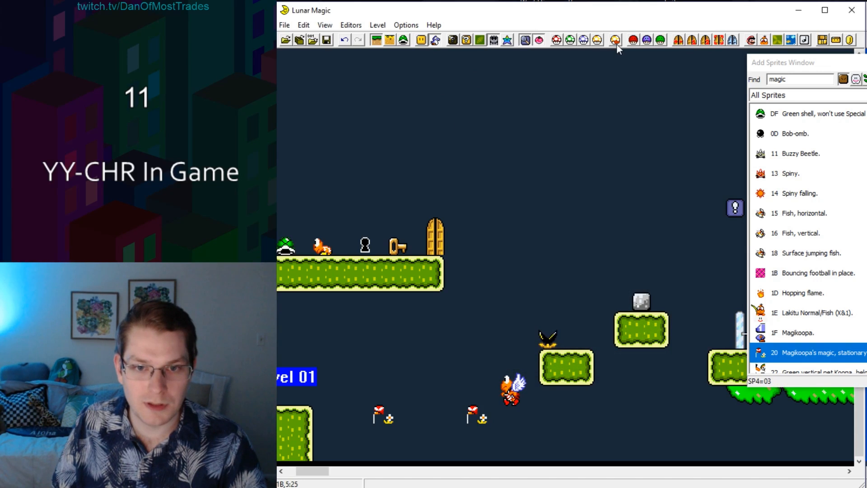
click(616, 41)
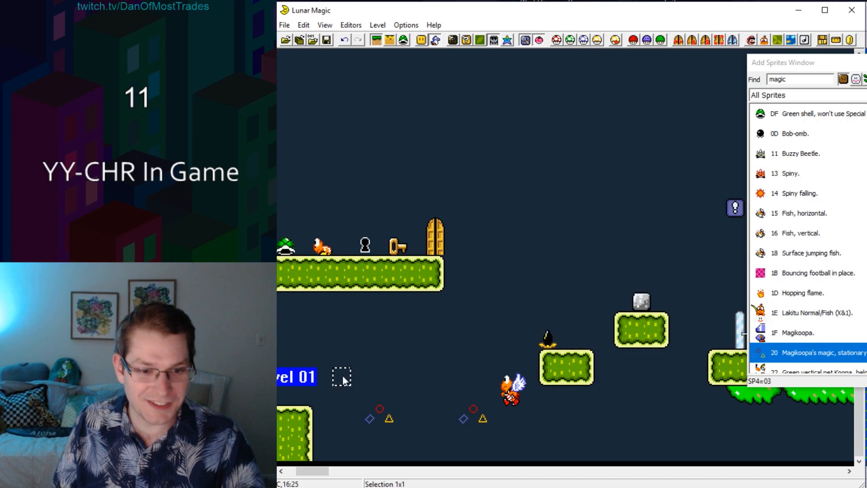
click(403, 42)
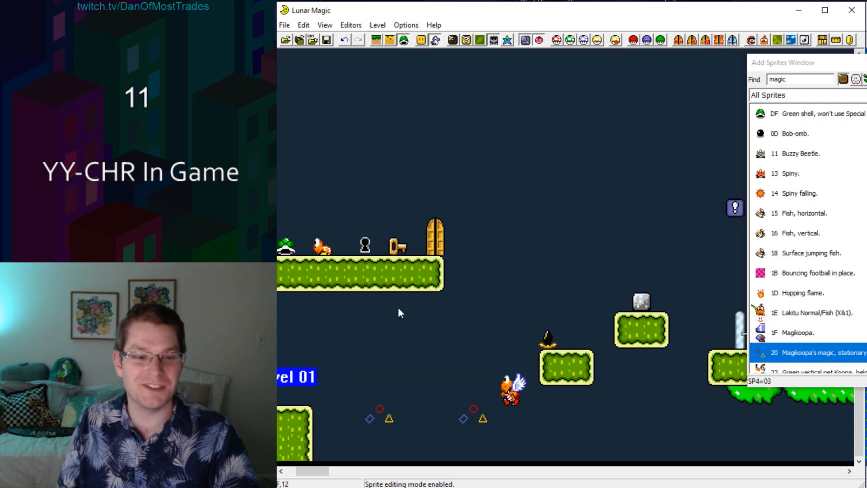
drag(360, 356, 463, 426)
click(480, 312)
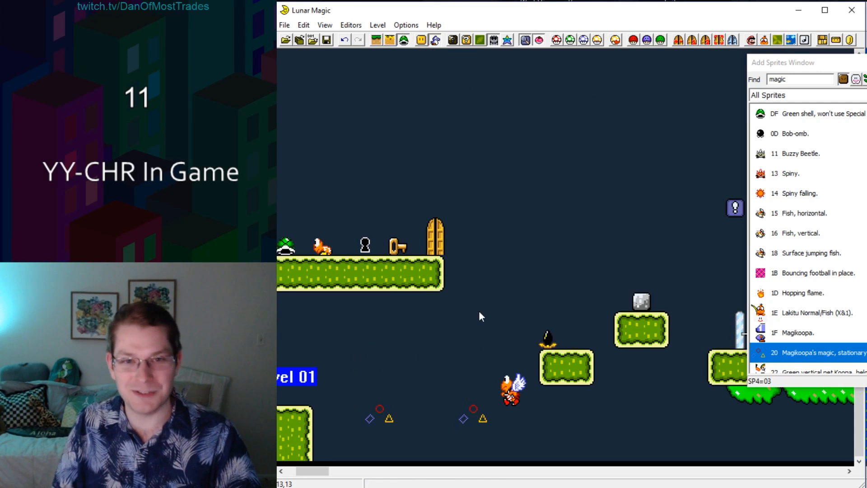
click(326, 41)
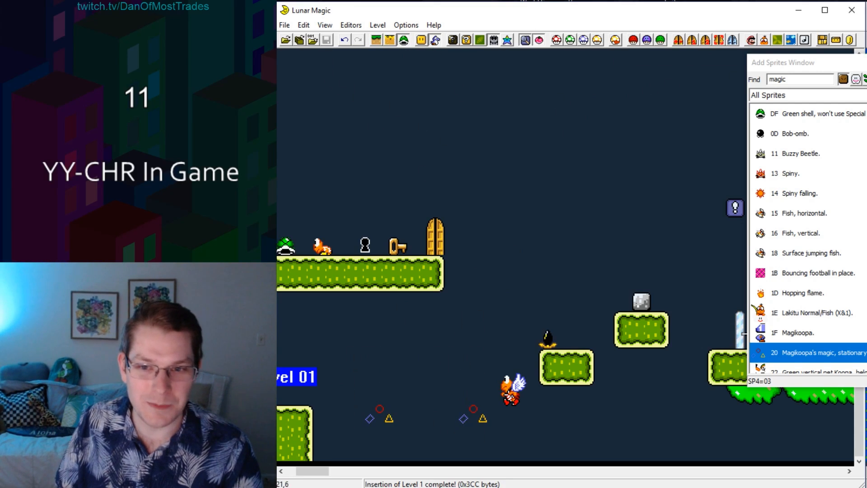
Step: Close the sprite list and return to GFX02.bin in YY-CHR
click(866, 63)
click(655, 134)
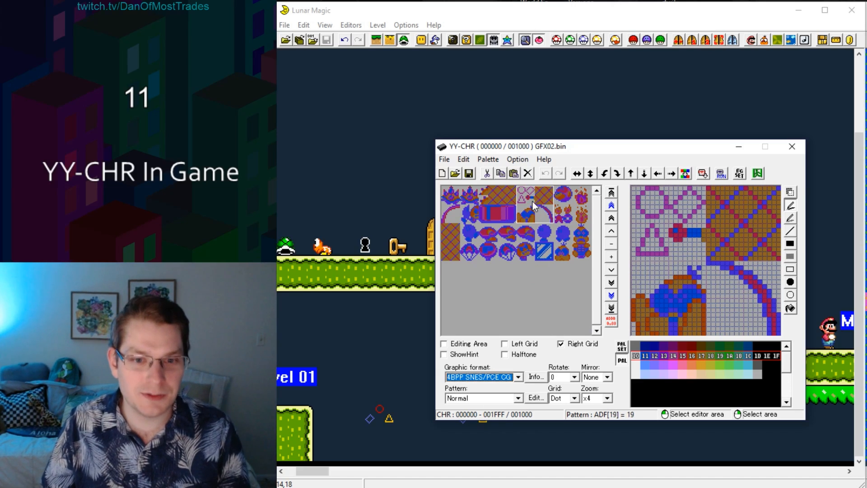
Step: Open GFX03.bin from the Graphics folder with the 4BPP SNES/PCE CG graphic format
mouse_move(532, 202)
mouse_down()
mouse_move(554, 221)
mouse_move(476, 229)
mouse_move(447, 192)
mouse_move(560, 229)
mouse_move(519, 191)
mouse_up()
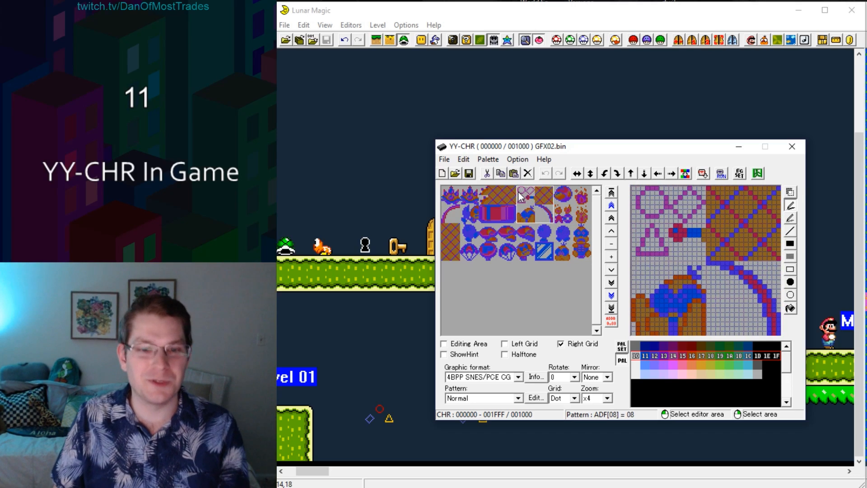
click(455, 174)
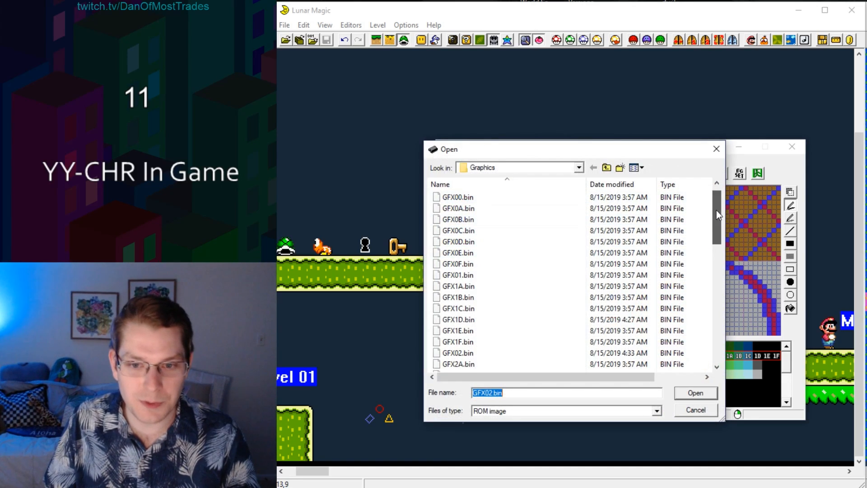
drag(717, 210, 718, 245)
double_click(478, 298)
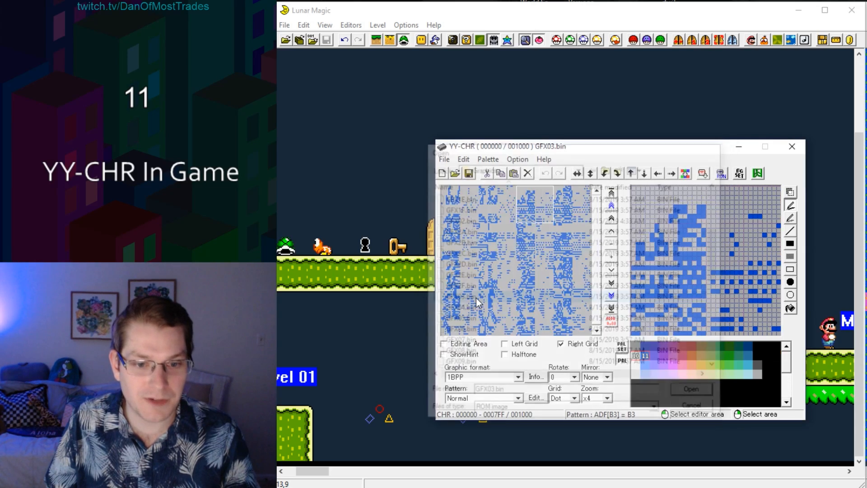
click(495, 376)
click(470, 449)
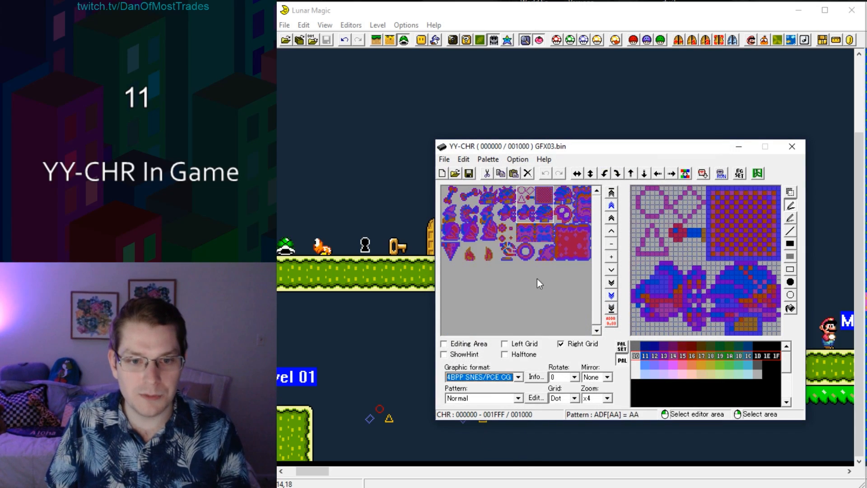
Step: Examine the Magikoopa and magic shape tiles in GFX03.bin
click(560, 192)
click(520, 208)
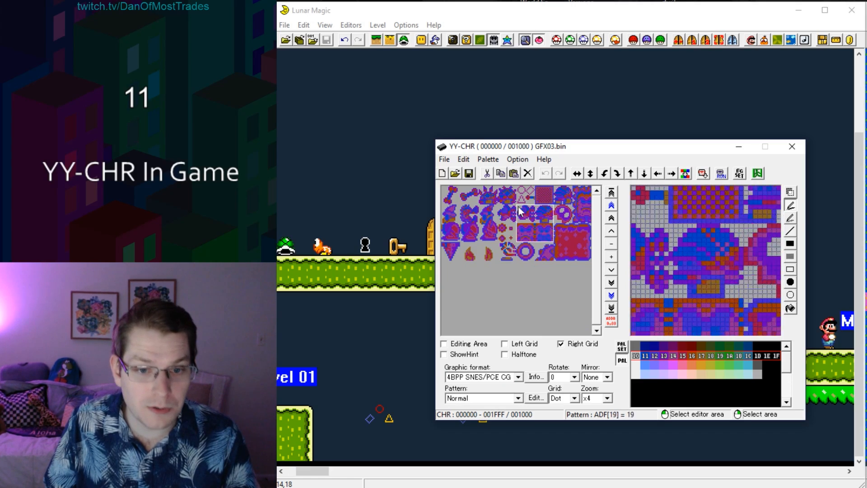
drag(518, 206, 445, 211)
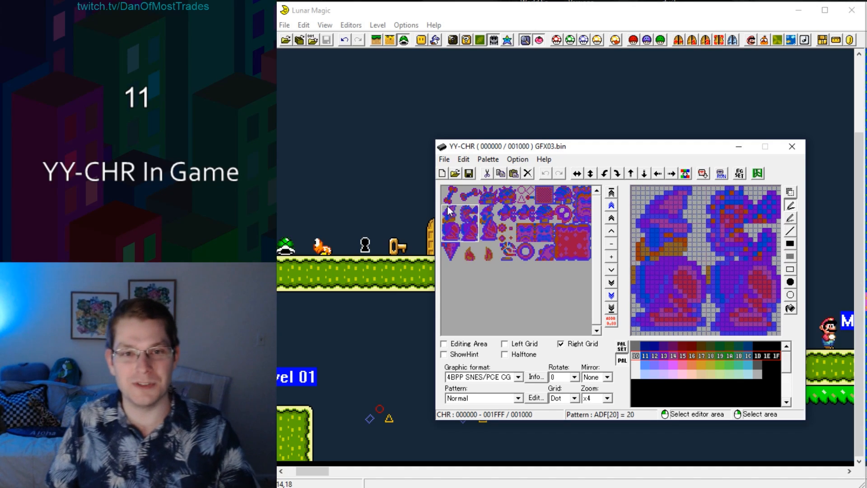
drag(474, 223, 522, 196)
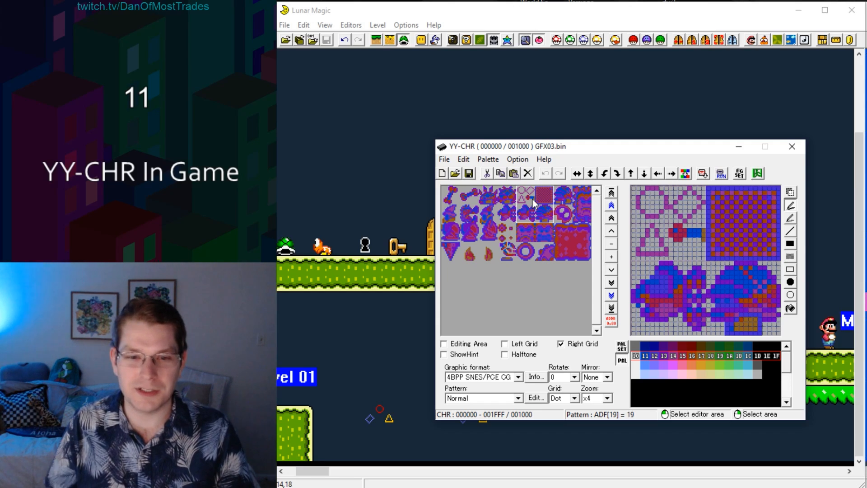
right_drag(533, 198, 462, 186)
click(500, 199)
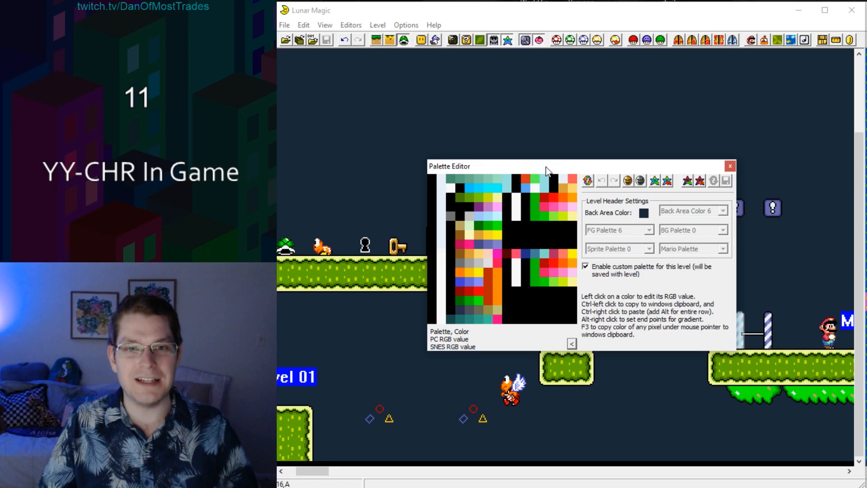
Step: Export the level's custom palette from Lunar Magic's Palette Editor as Level1.pal in the YouTube folder
drag(546, 169, 547, 166)
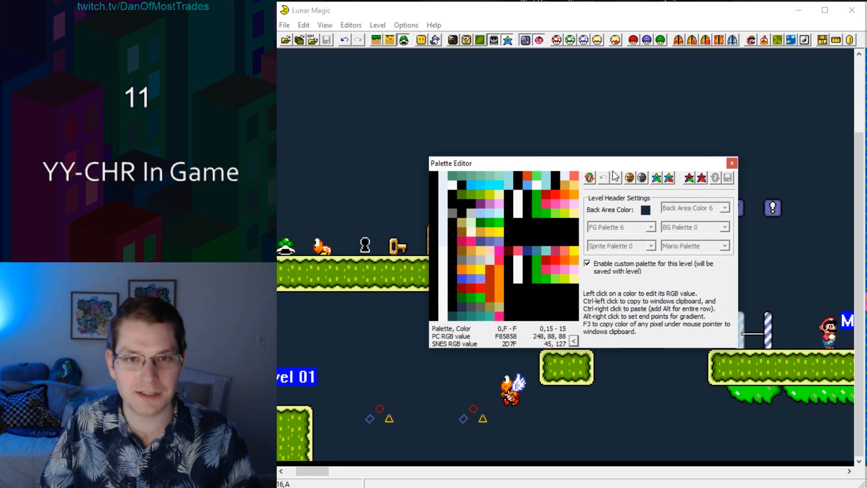
click(656, 178)
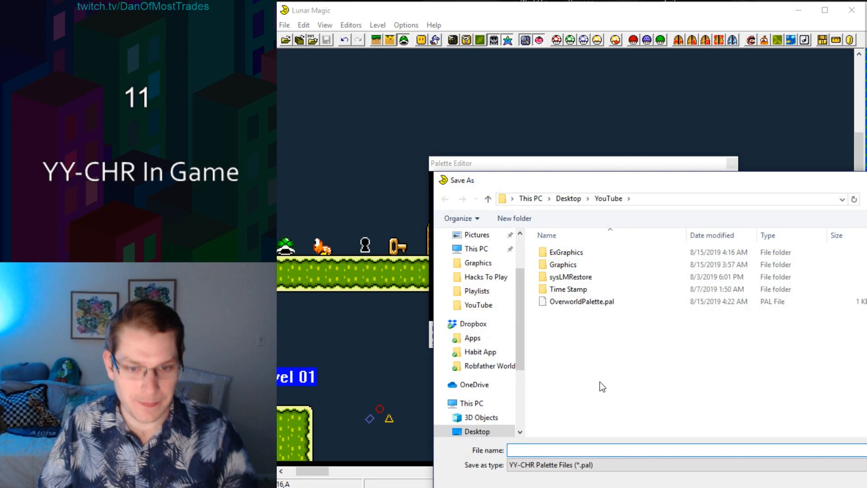
text(Level)
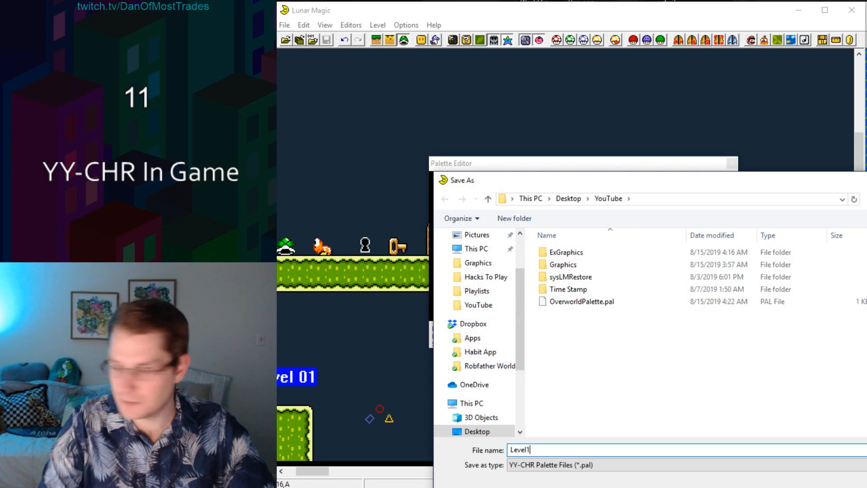
text(1)
key(Return)
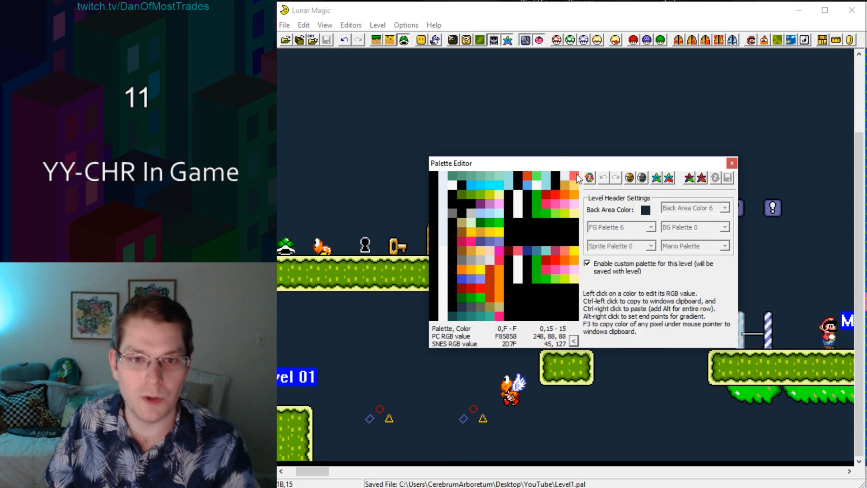
drag(557, 167, 545, 171)
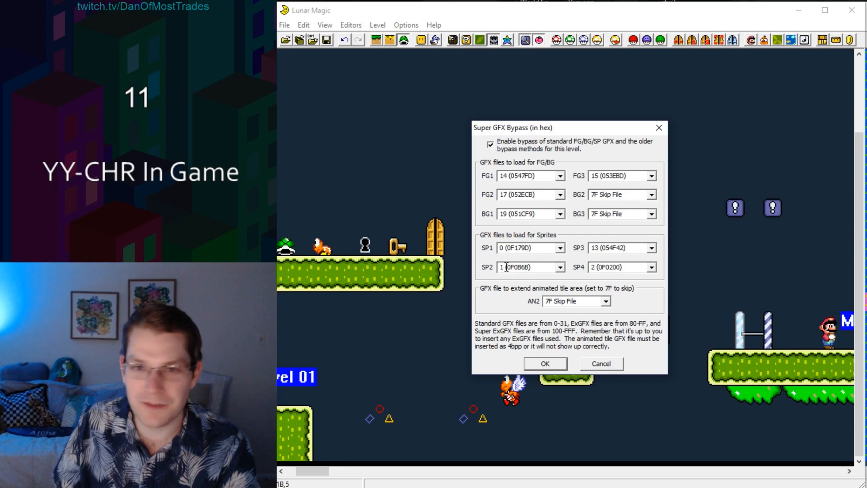
Step: Dismiss the Super GFX Bypass settings, switch to GFX01.bin in YY-CHR and load the Level1.pal palette
click(601, 364)
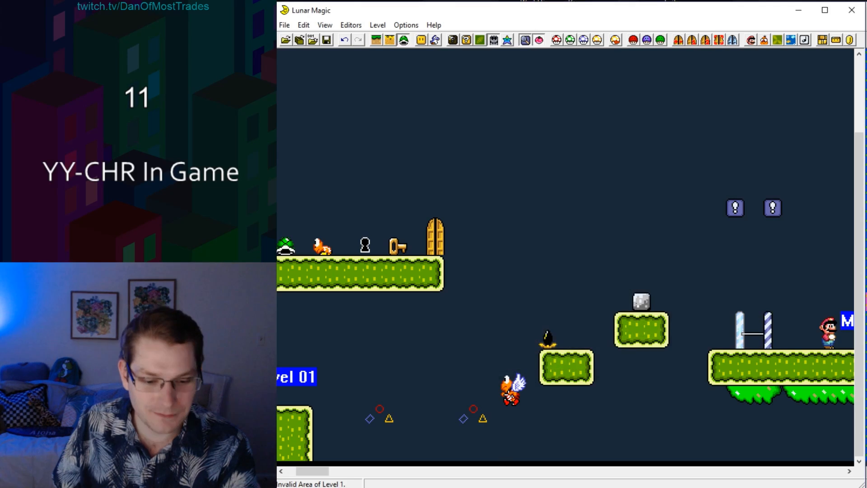
click(651, 487)
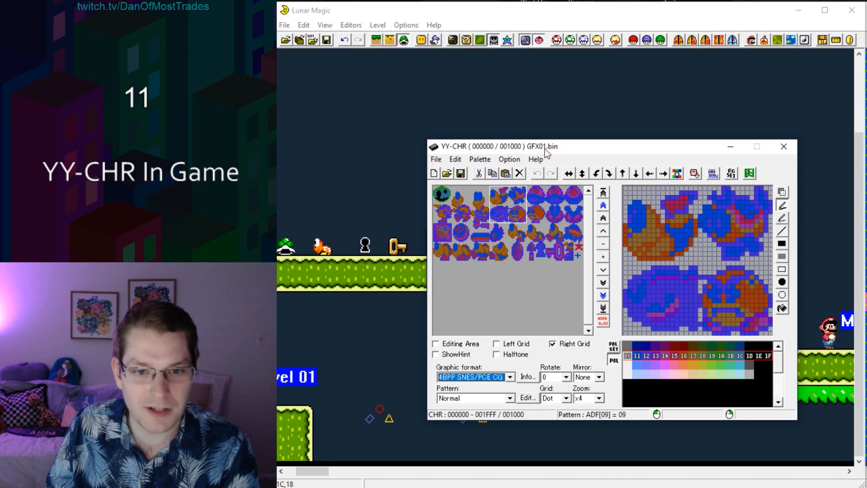
click(480, 160)
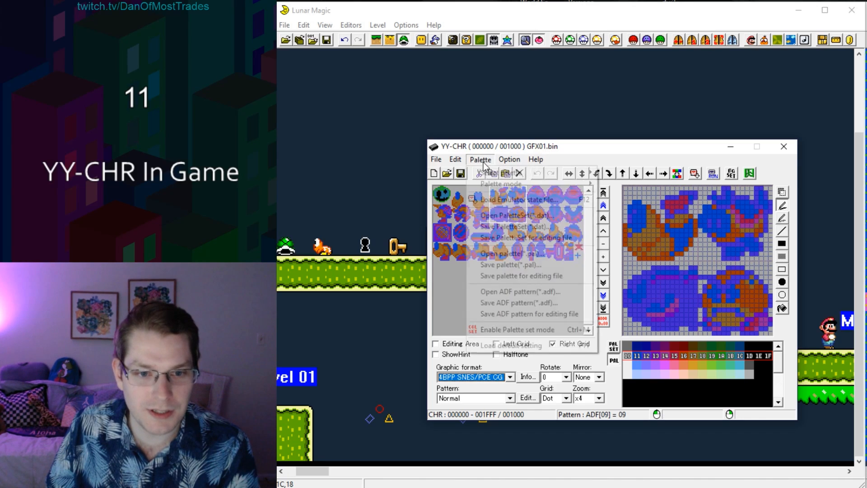
click(499, 256)
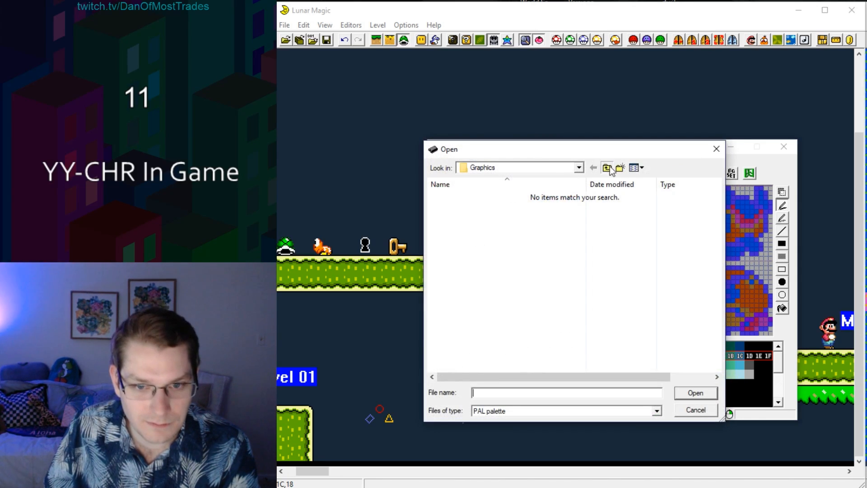
click(608, 168)
double_click(480, 244)
Step: Try different palette rows on the GFX01.bin tiles and choose the red-orange row C0
click(630, 366)
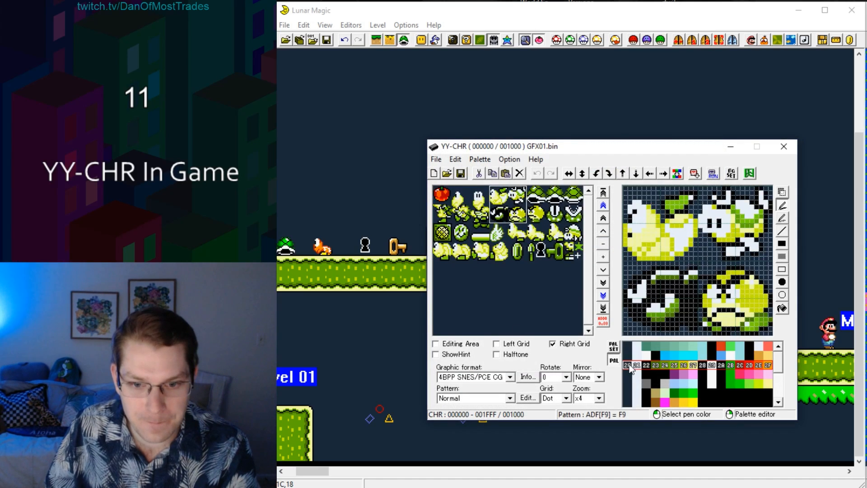
click(632, 376)
click(632, 384)
click(633, 394)
scroll(632, 391, down, 2)
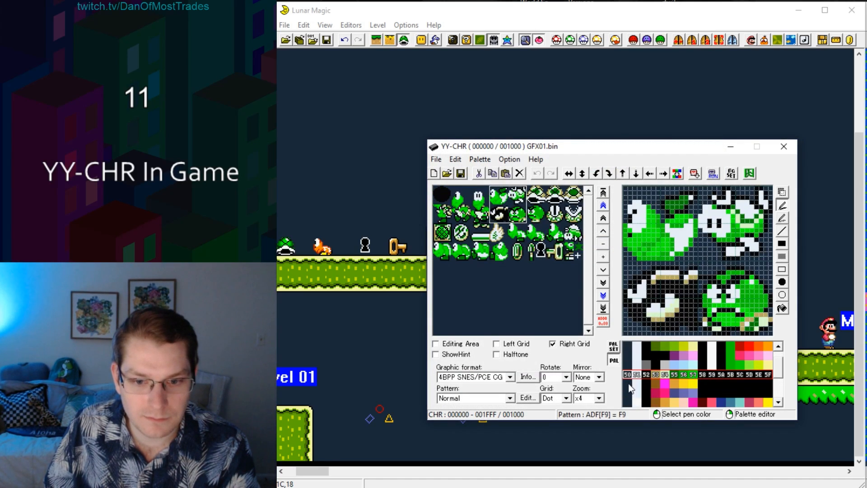
click(629, 384)
scroll(629, 389, down, 5)
click(628, 395)
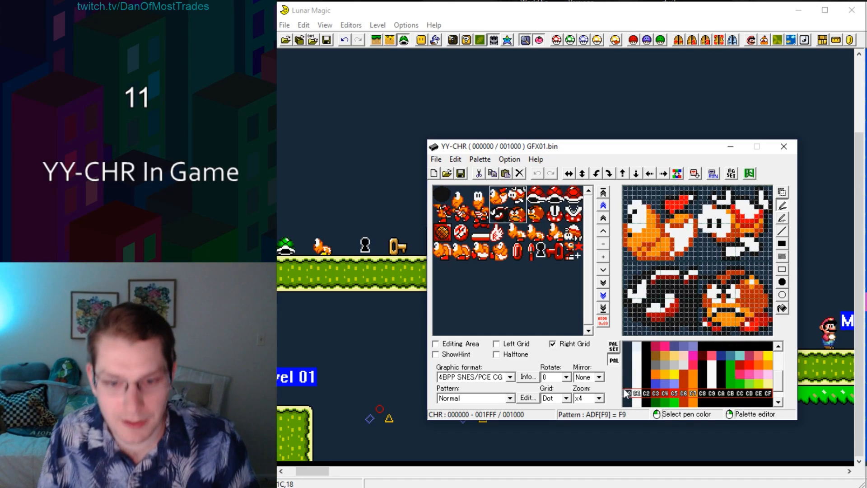
click(627, 384)
click(628, 375)
click(629, 367)
click(628, 387)
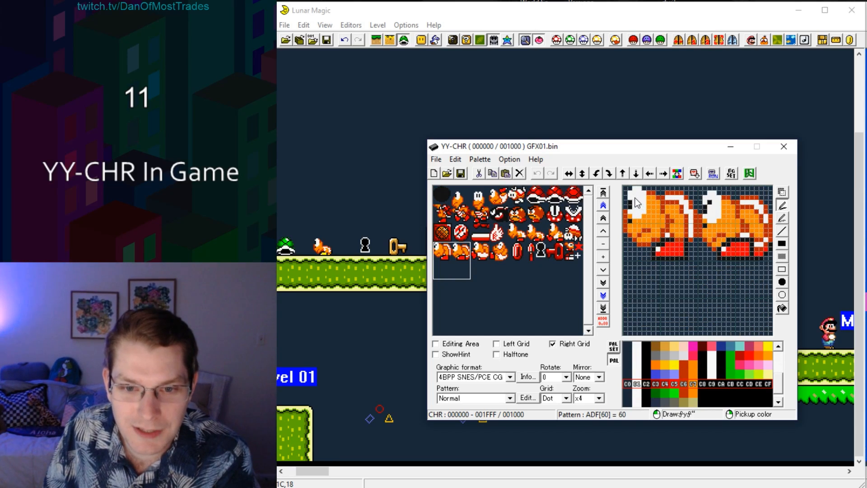
Step: Redraw the eyes of the first three shell-less Koopa frames in the fourth tile row with two black pupils each
drag(633, 205, 642, 208)
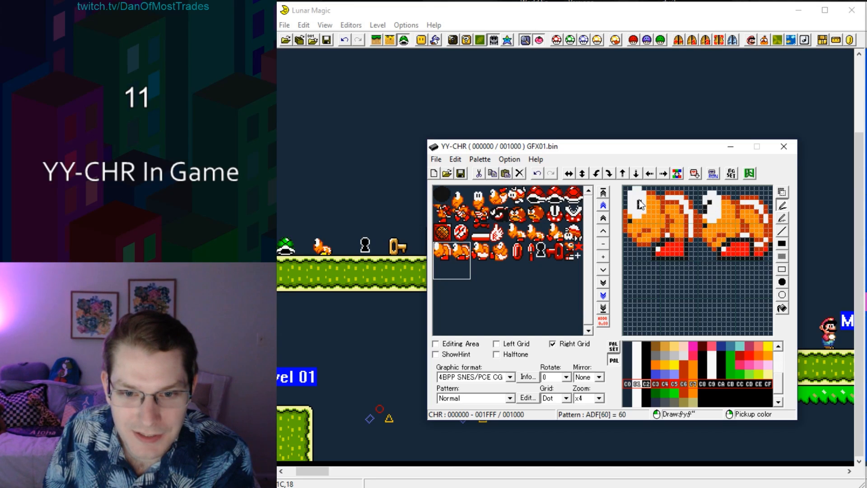
mouse_move(639, 198)
mouse_down()
mouse_move(641, 213)
mouse_move(646, 190)
mouse_up()
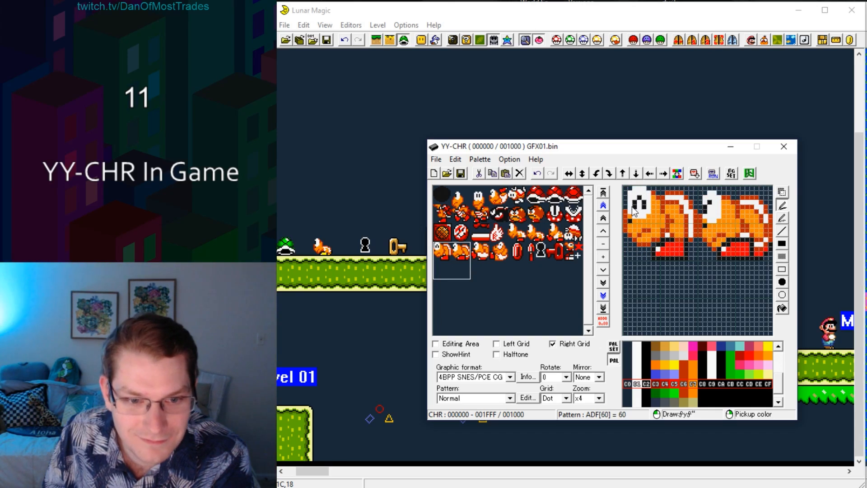
click(458, 249)
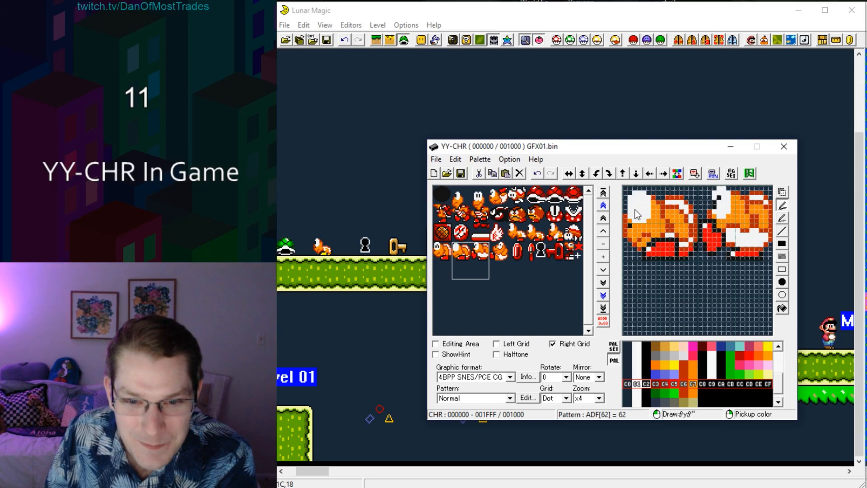
drag(635, 210, 649, 217)
right_click(720, 207)
click(783, 193)
click(725, 202)
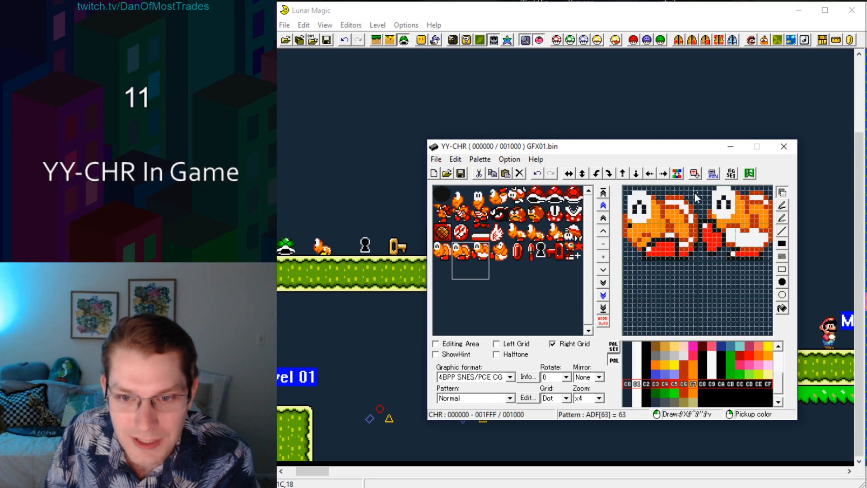
Step: Insert the edited graphics in Lunar Magic and place sprite 02 Blue Koopa, no shell, beside the green shell on the long platform
click(616, 40)
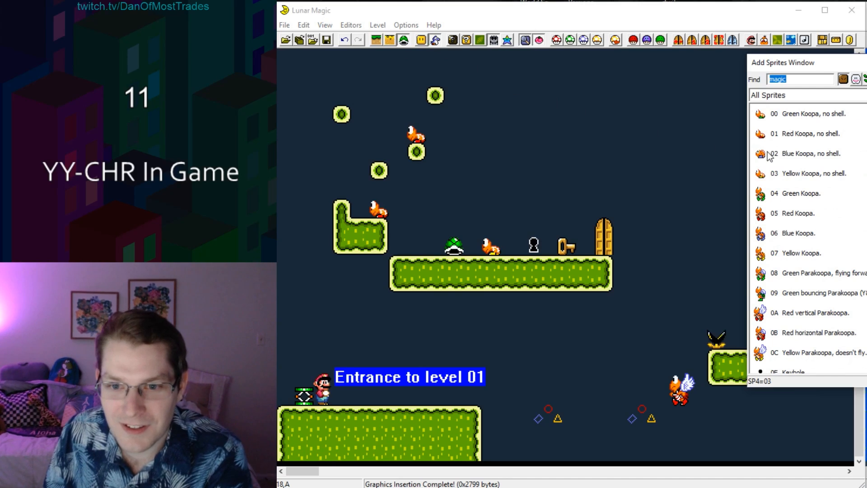
click(765, 155)
click(420, 246)
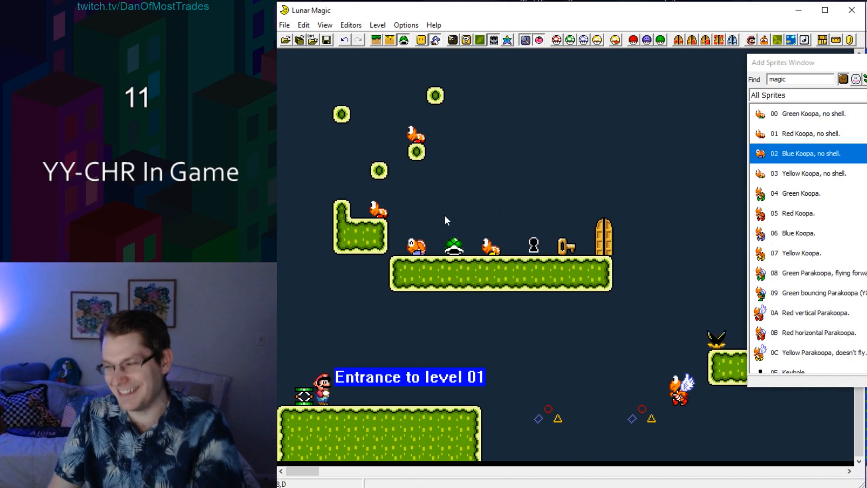
click(416, 245)
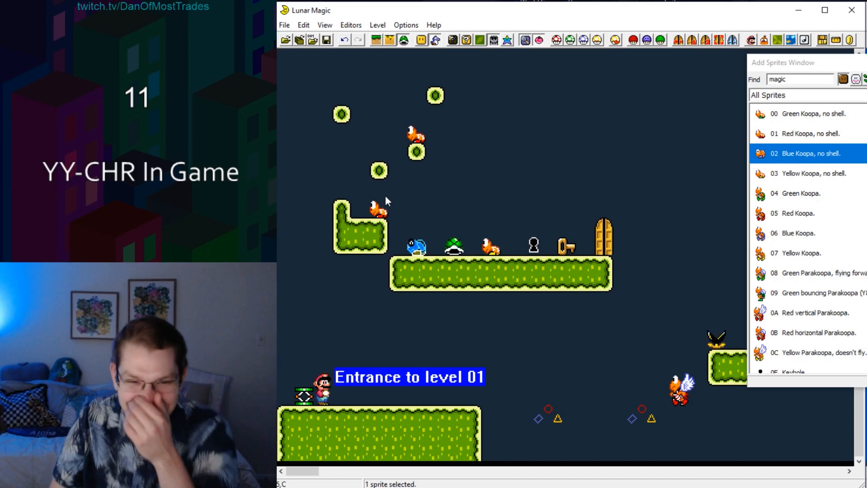
Step: Replace the Koopa on the L-shaped ledge with a copy of the Blue Koopa and delete the Koopa on the floating block
click(379, 207)
key(Delete)
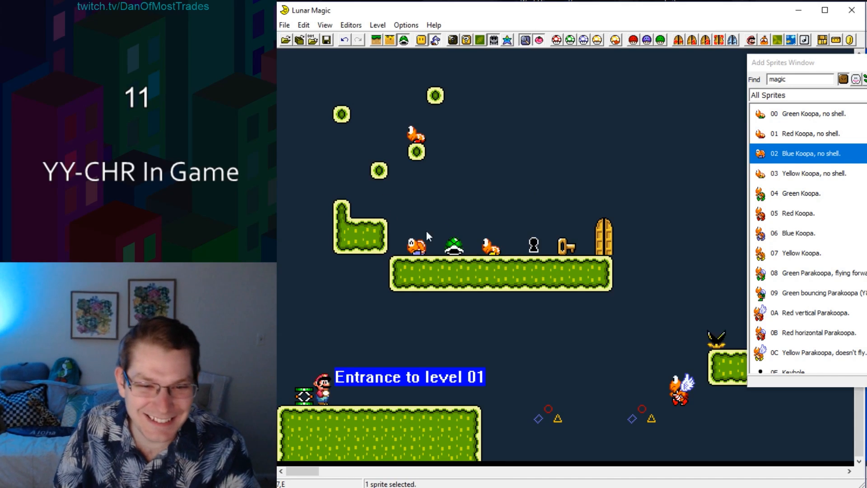
click(420, 244)
right_click(377, 207)
click(416, 136)
key(Delete)
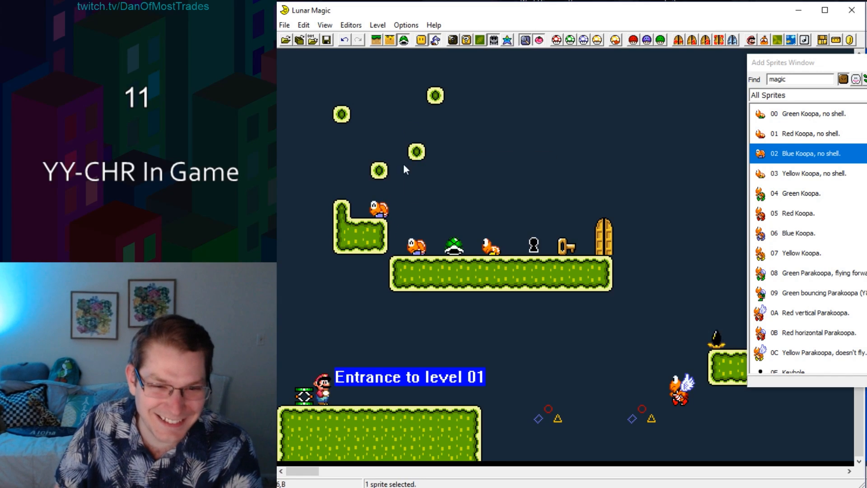
Step: Place another Blue Koopa copy on the ground near the level entrance and save the level
click(379, 208)
right_click(437, 393)
click(388, 333)
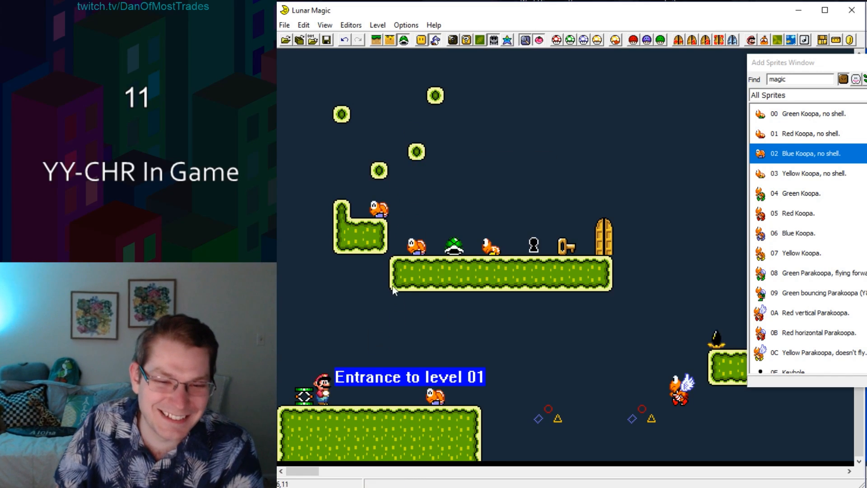
click(328, 40)
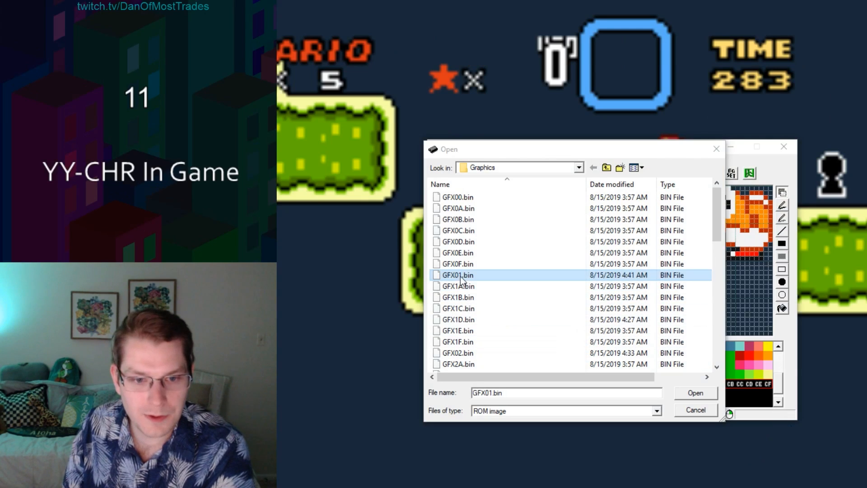
Step: Copy GFX01.bin from the Graphics folder into the ExGraphics folder
right_click(462, 277)
key(Escape)
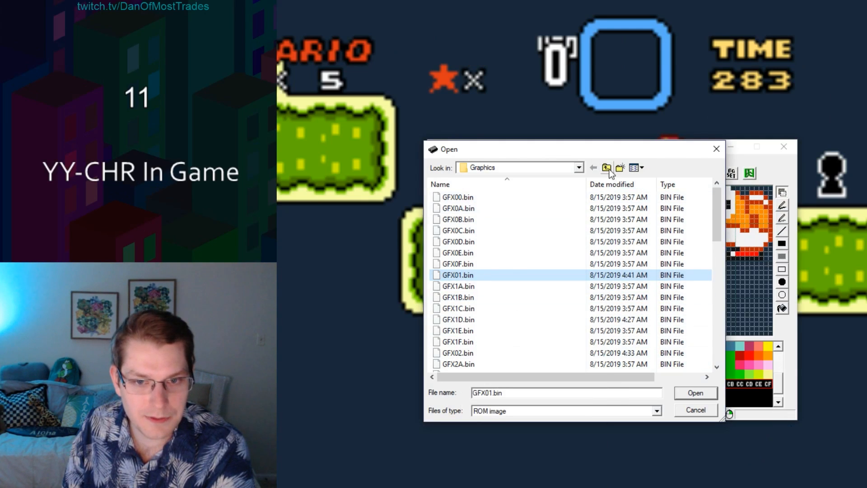
click(607, 168)
double_click(539, 197)
right_click(459, 219)
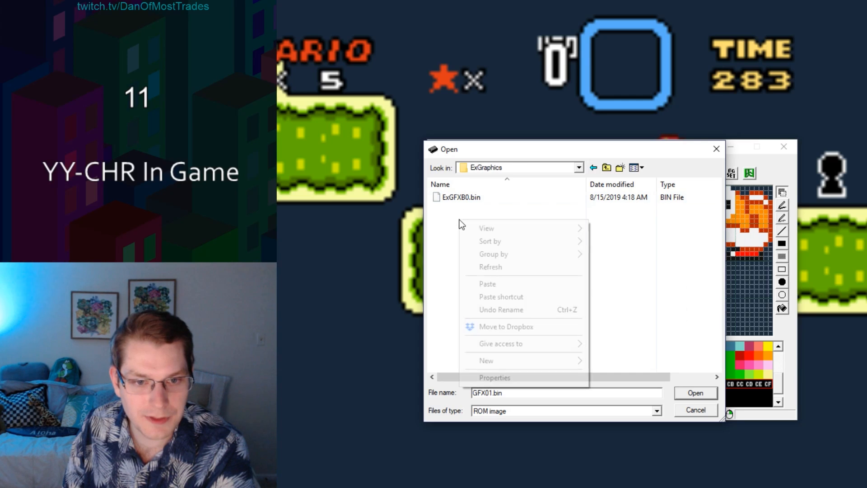
click(488, 284)
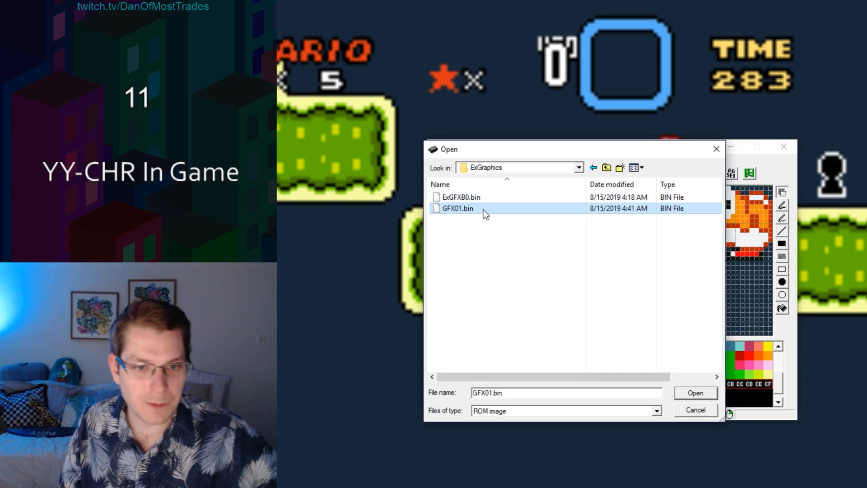
Step: Rename the GFX01.bin copy in the ExGraphics folder as ExGFXB1.bin
text(ExGFXB)
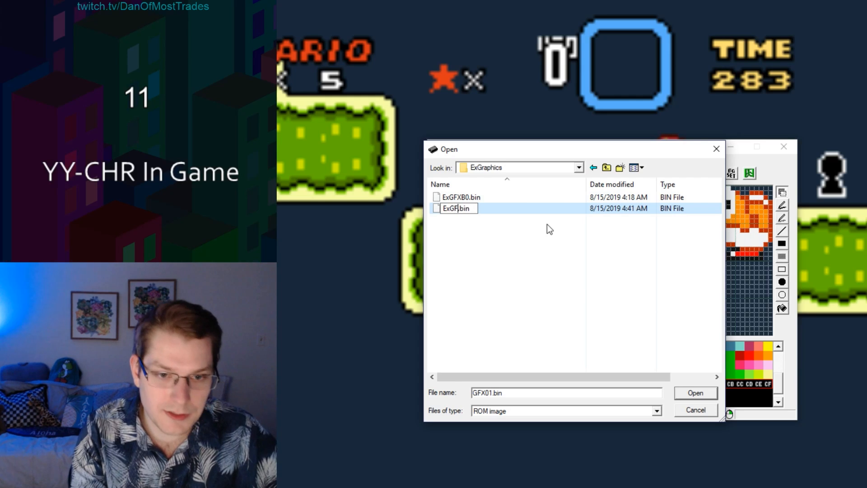
text(1)
click(547, 224)
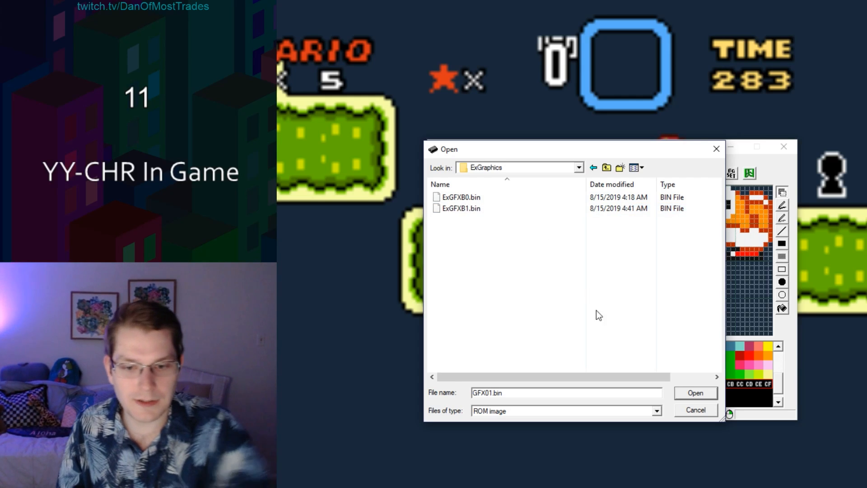
Step: Open ExGFXB1.bin and set its graphic format to 4BPP SNES/PCE CG
double_click(462, 208)
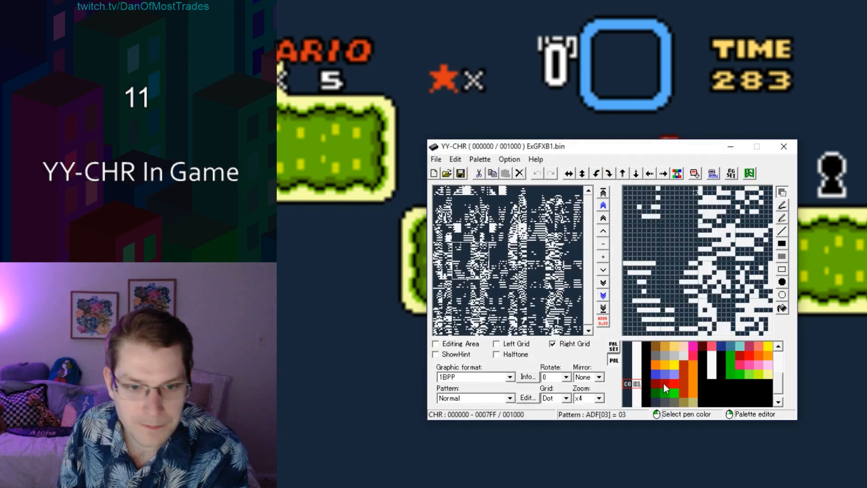
click(492, 376)
click(483, 437)
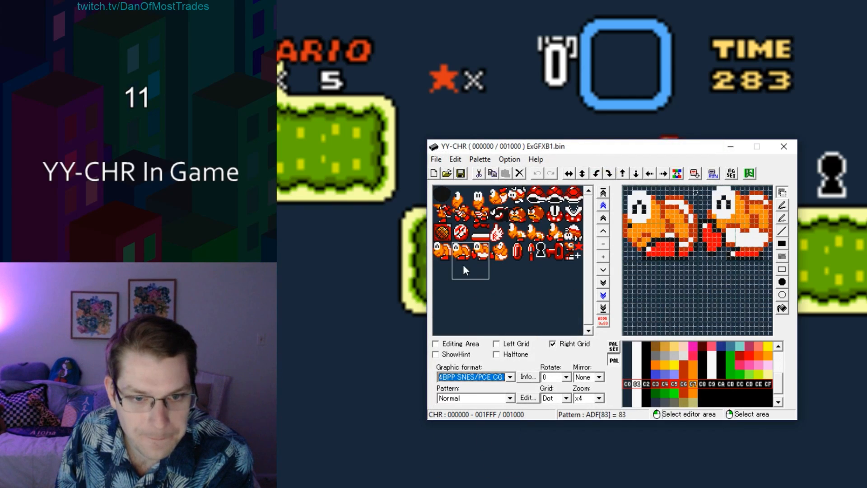
Step: Redraw the pupils of the first two Koopas in the lowest sprite row so their eyes look forward
click(458, 259)
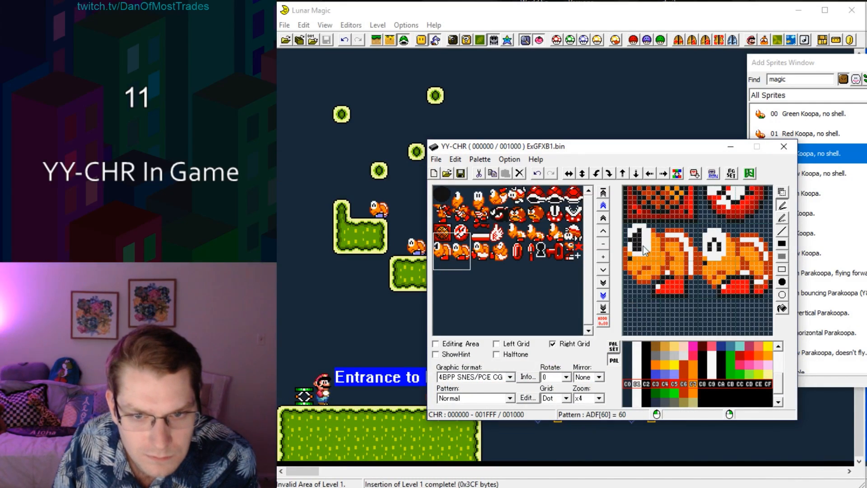
key(Right)
key(Right)
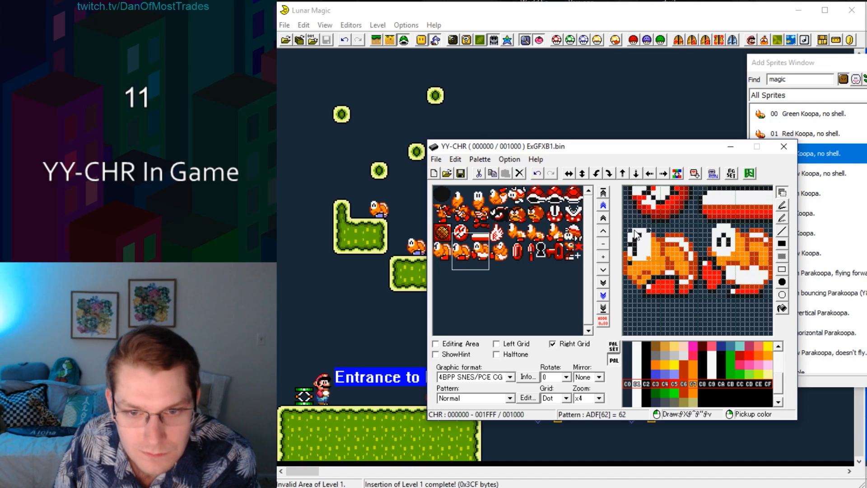
Step: Draw black pupils on the blank white eyes of the small shell-less Koopas in the sprite row above
click(508, 223)
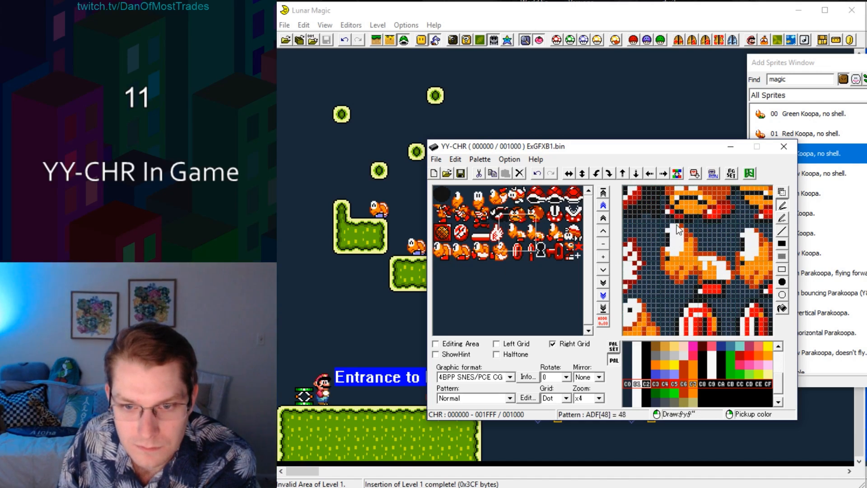
drag(677, 235, 671, 245)
click(782, 192)
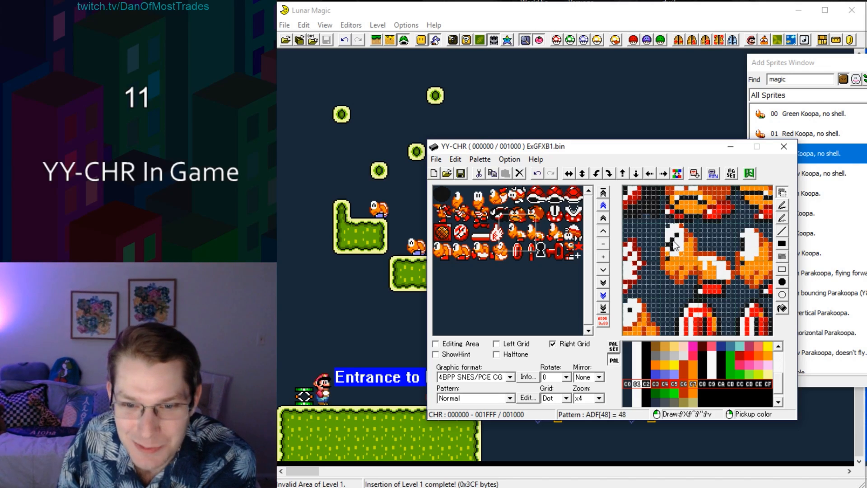
drag(532, 227, 541, 209)
scroll(680, 283, down, 1)
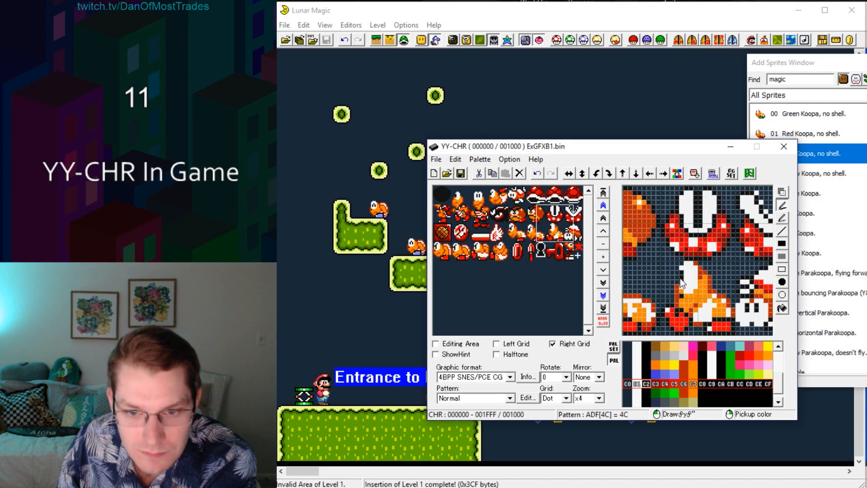
click(682, 281)
drag(682, 277, 686, 268)
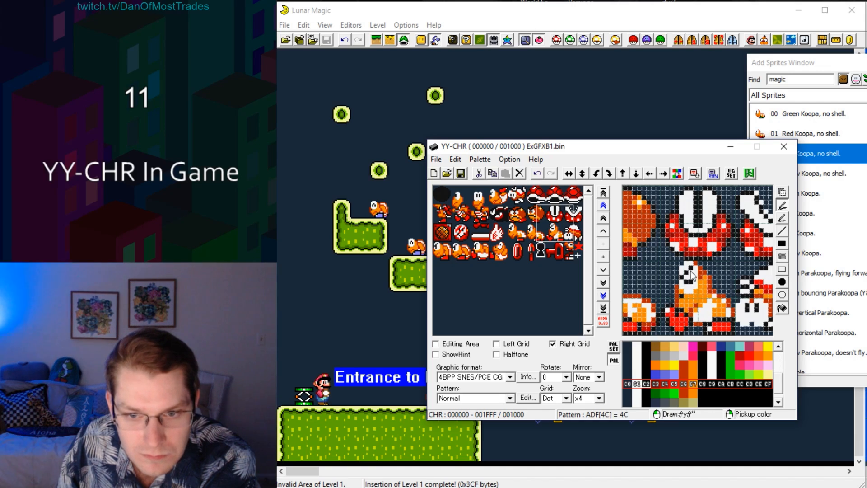
right_click(686, 277)
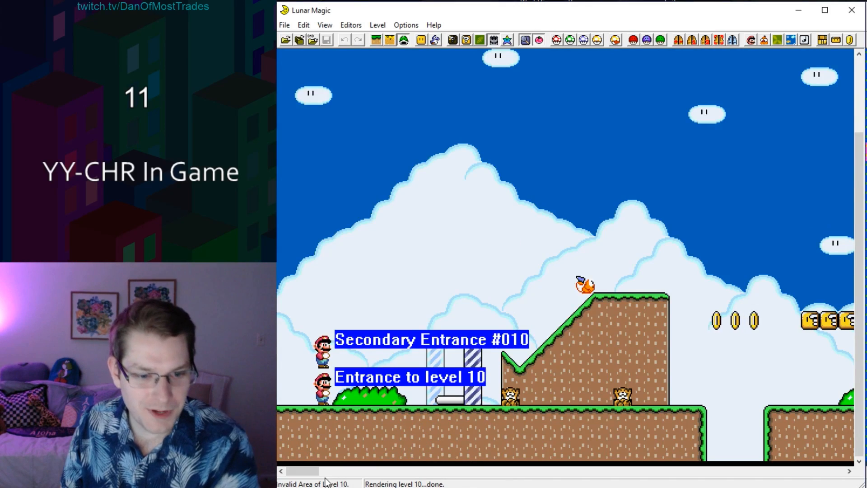
Step: In Lunar Magic's level 10, enable the Super GFX Bypass and set sprite slot SP2 to file B1
drag(304, 470, 324, 468)
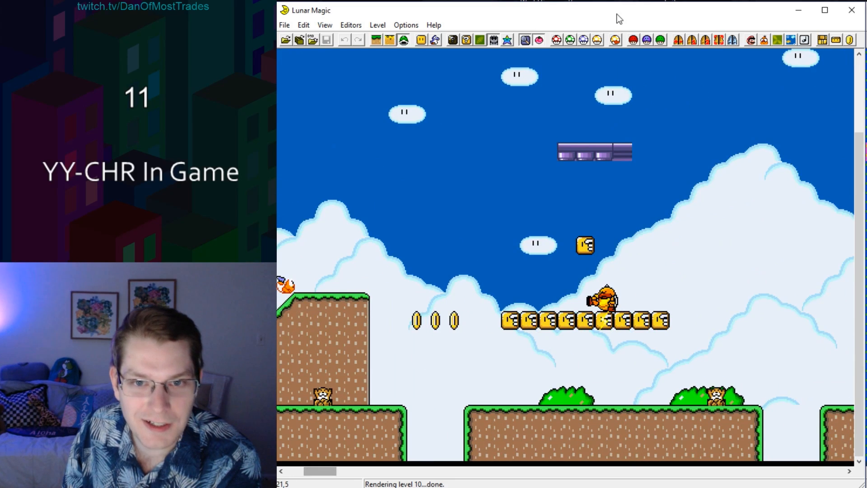
click(632, 37)
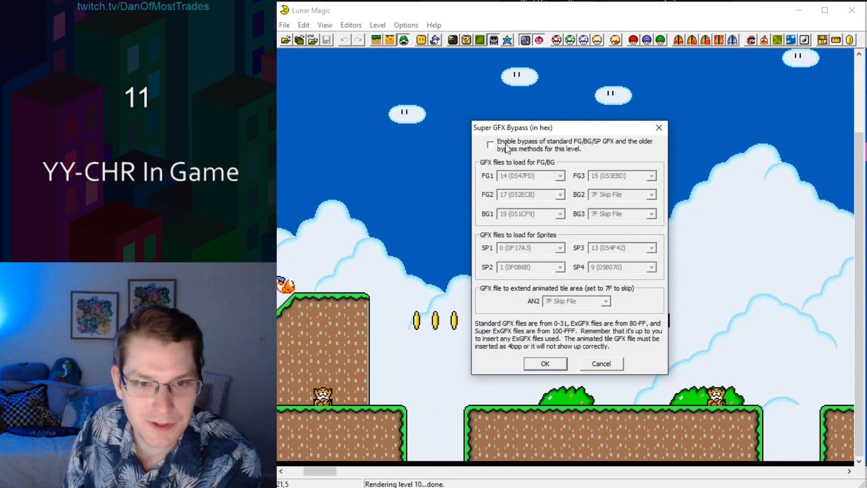
click(490, 145)
click(560, 268)
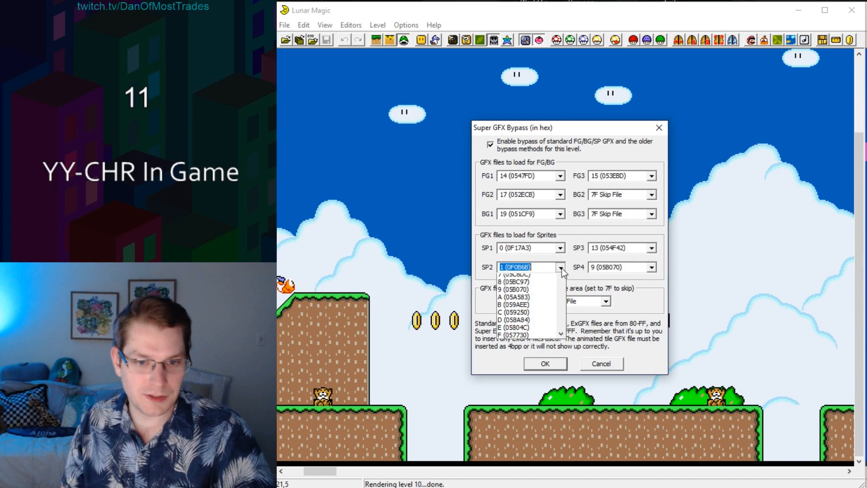
text(b1)
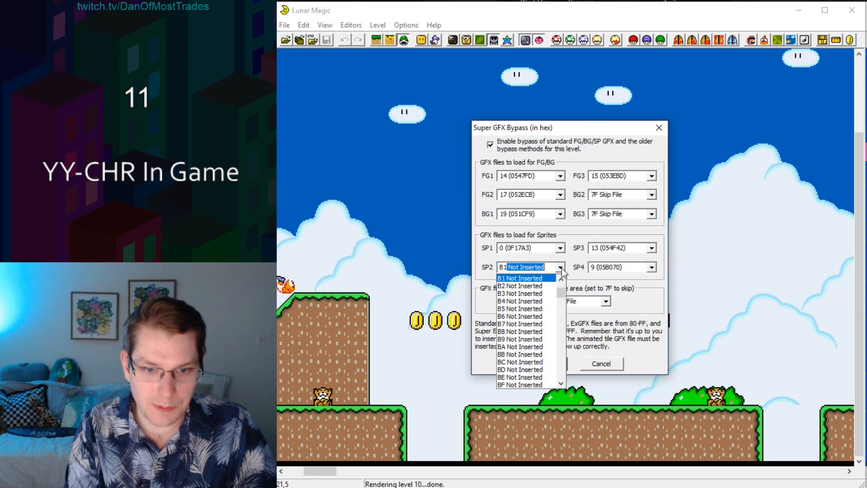
key(Return)
key(Return)
key(Return)
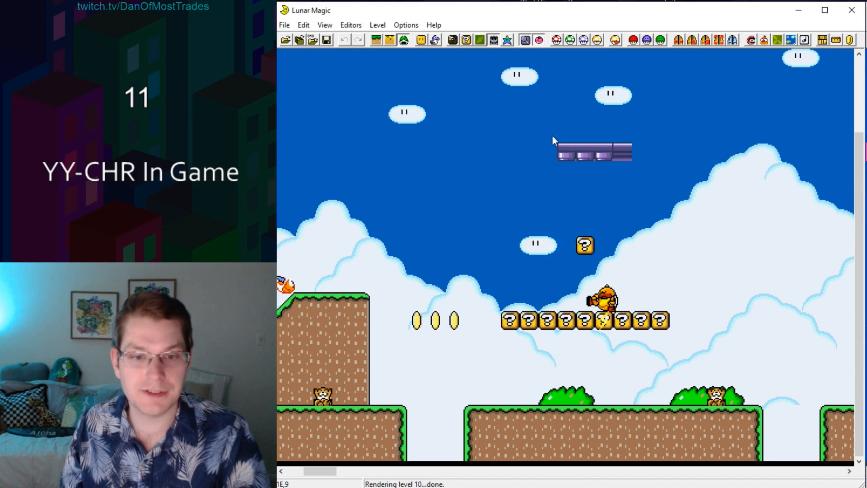
Step: Insert the ExGraphics into the ROM and reapply the level's Super GFX Bypass settings with SP2 on B1
click(621, 42)
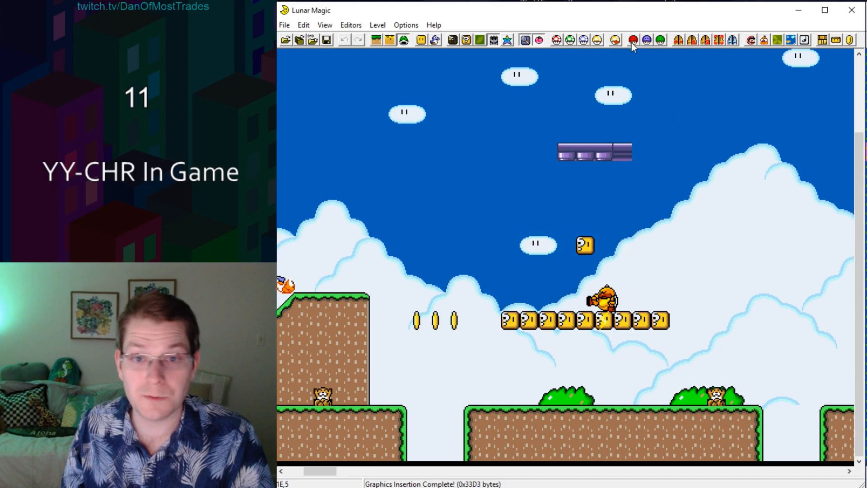
click(632, 42)
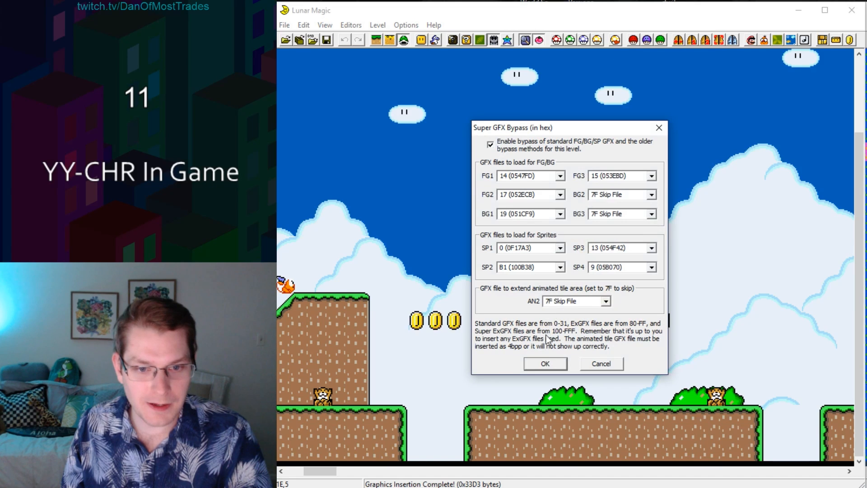
click(545, 361)
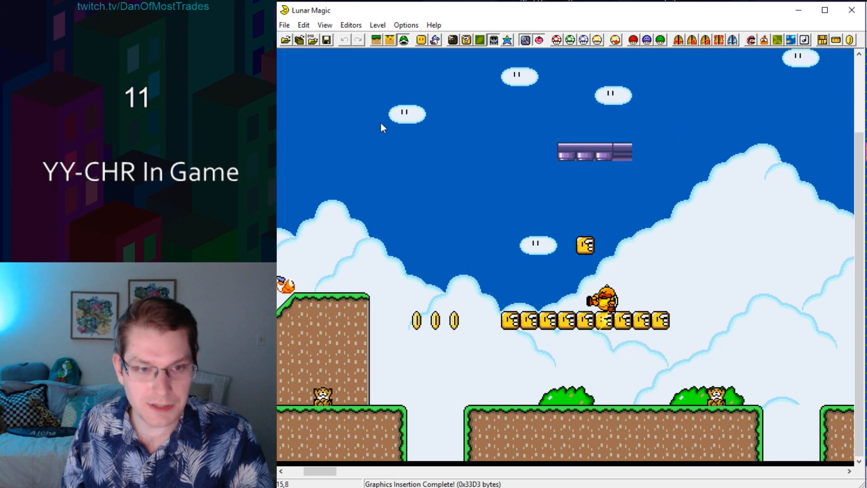
Step: Place sprite 02 Blue Koopa, no shell, on the ground beside the bush and a copy on the question block row
click(435, 39)
drag(820, 64, 777, 75)
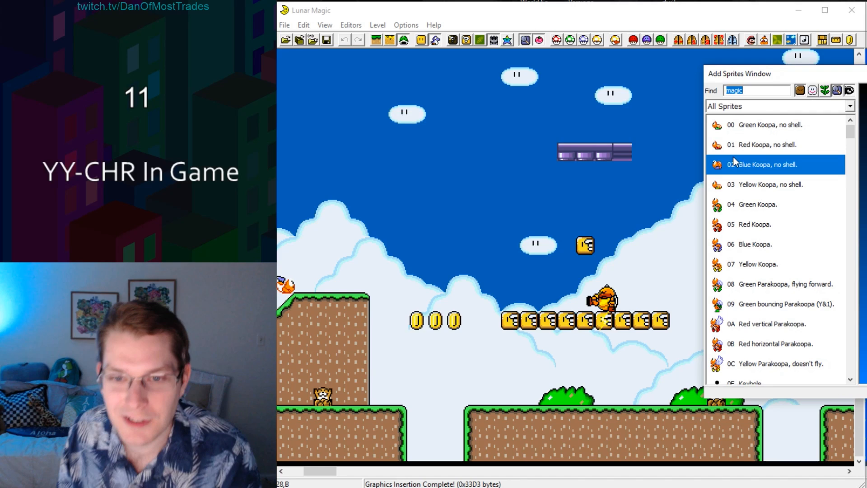
right_click(514, 390)
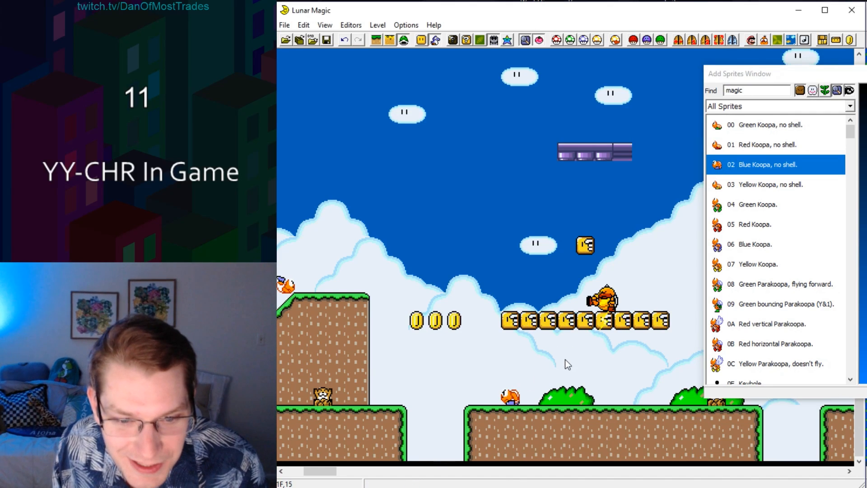
click(511, 394)
right_click(533, 299)
Step: Place sprite 01 Red Koopa, no shell, at the far end of the block row and 00 Green Koopa, no shell, on the hill
click(743, 144)
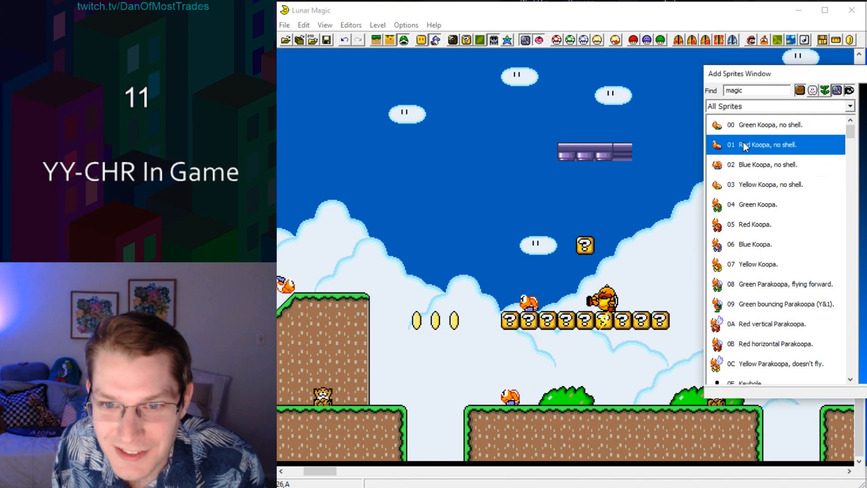
right_click(658, 300)
click(744, 124)
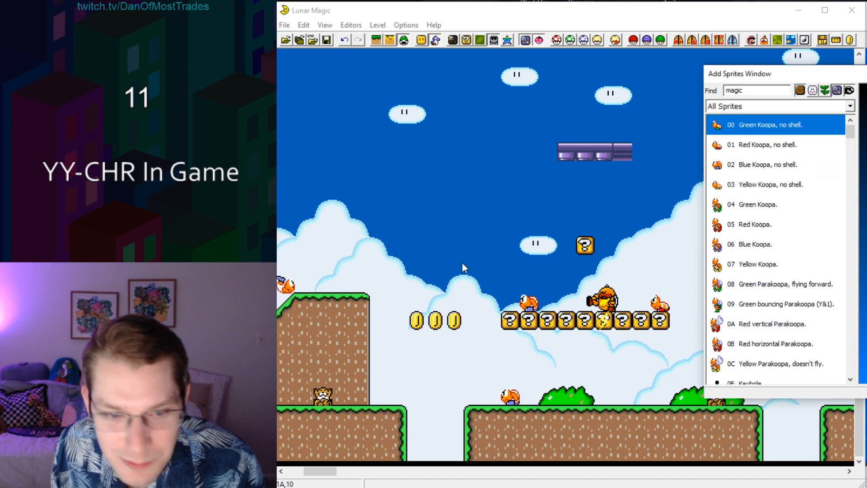
right_click(340, 285)
Step: Place sprite 03 Yellow Koopa, no shell, on the ground between the two bushes and close the sprite list
click(763, 184)
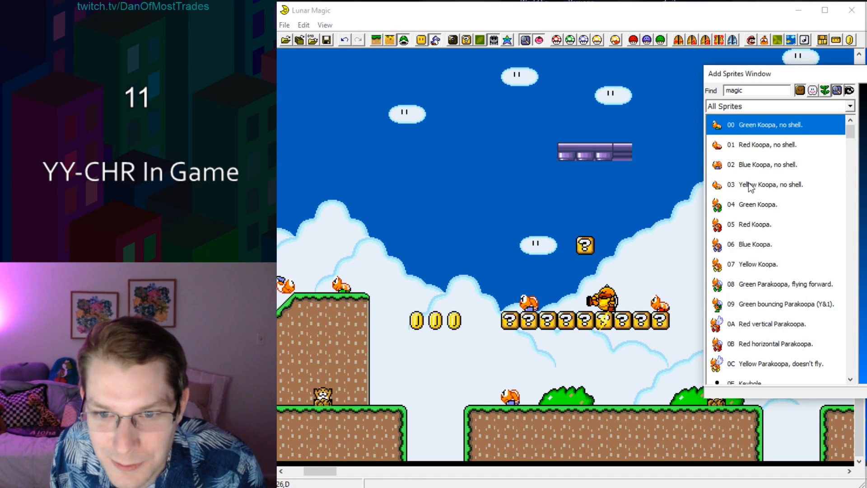
right_click(638, 391)
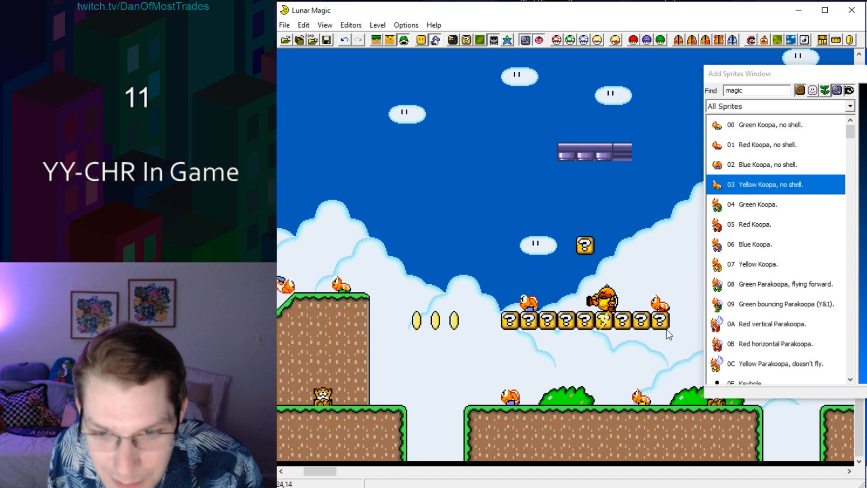
click(866, 73)
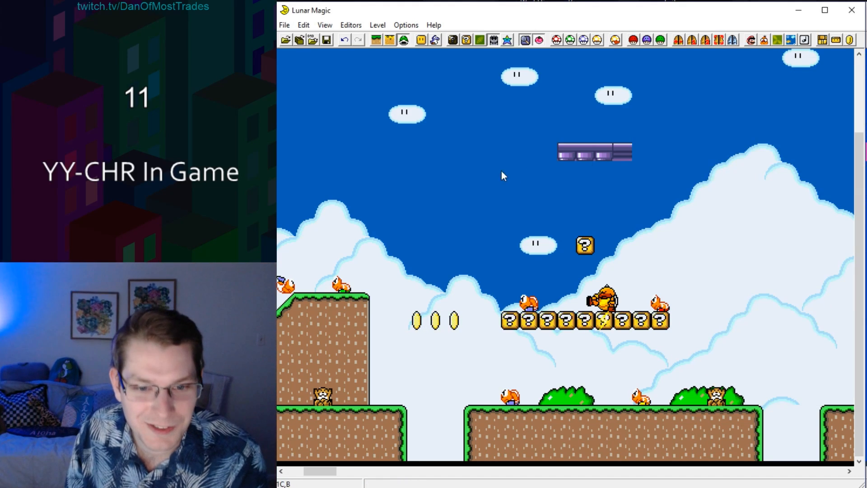